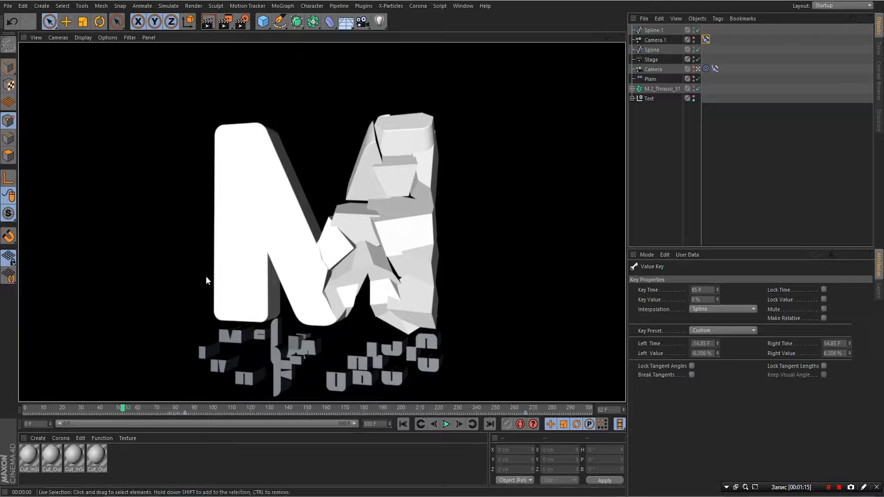
- Render test views of the breaking M at frames 21 and 59
{"action": "left_click", "coordinate": [64, 409]}
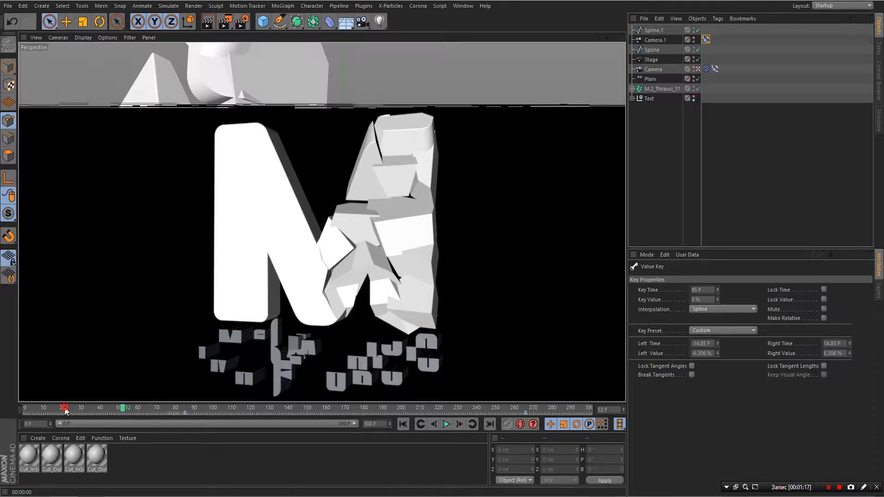
{"action": "left_click", "coordinate": [207, 25]}
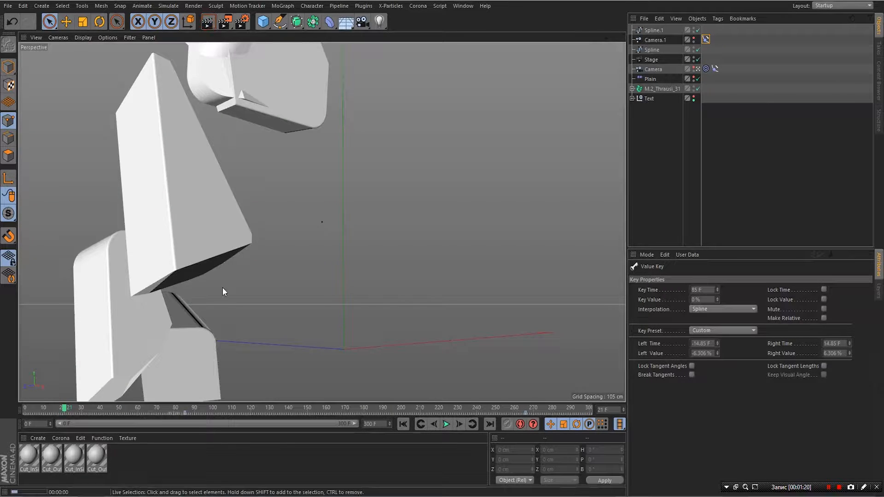
{"action": "left_click", "coordinate": [140, 407]}
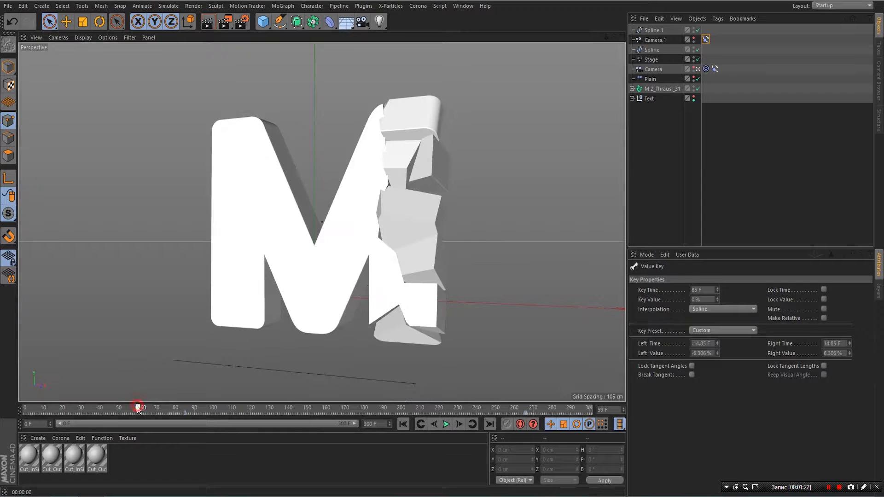
{"action": "left_click", "coordinate": [207, 25]}
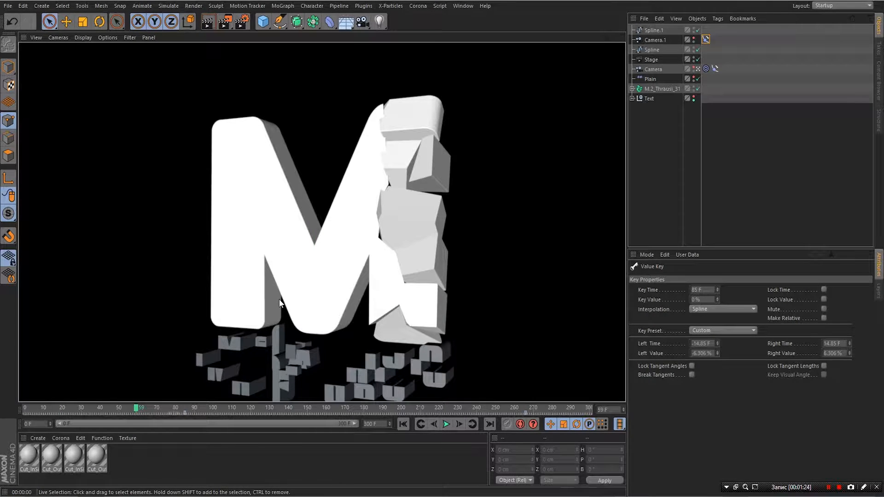
- Render about frame 84 to check the M, then select the Text null
{"action": "left_click", "coordinate": [139, 409]}
{"action": "left_click_drag", "start_coordinate": [138, 409], "coordinate": [173, 416]}
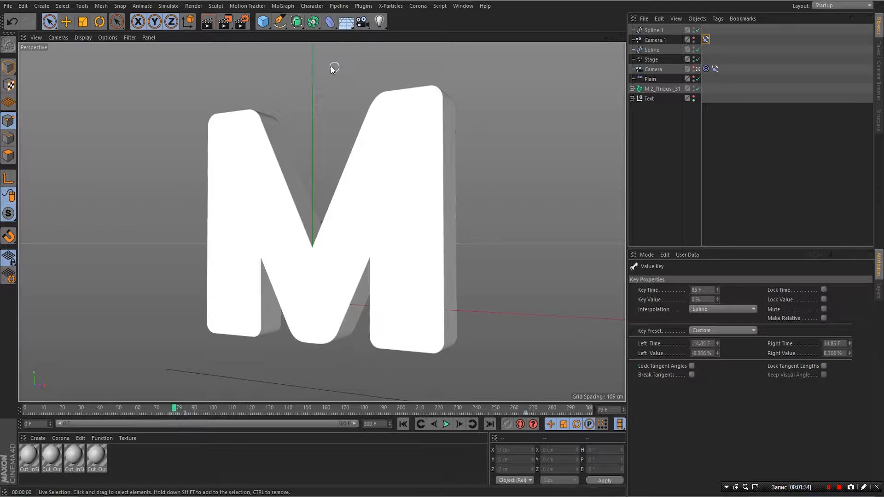
{"action": "left_click", "coordinate": [208, 23]}
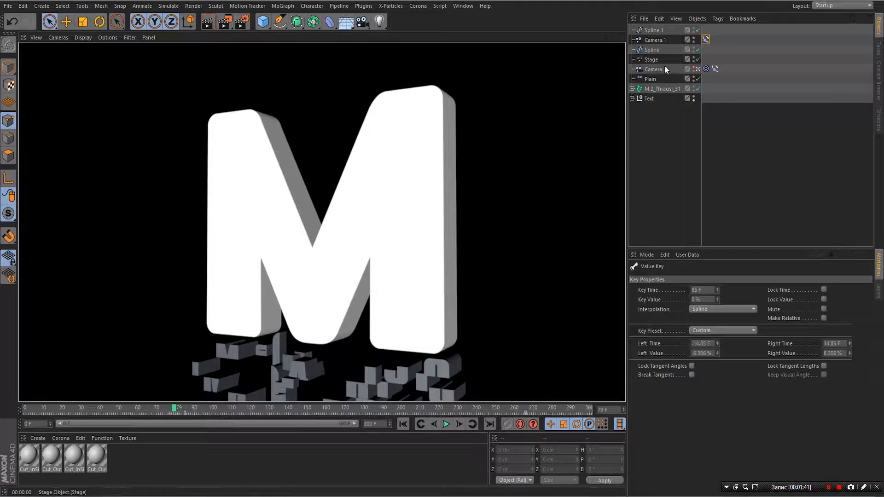
{"action": "left_click", "coordinate": [650, 99]}
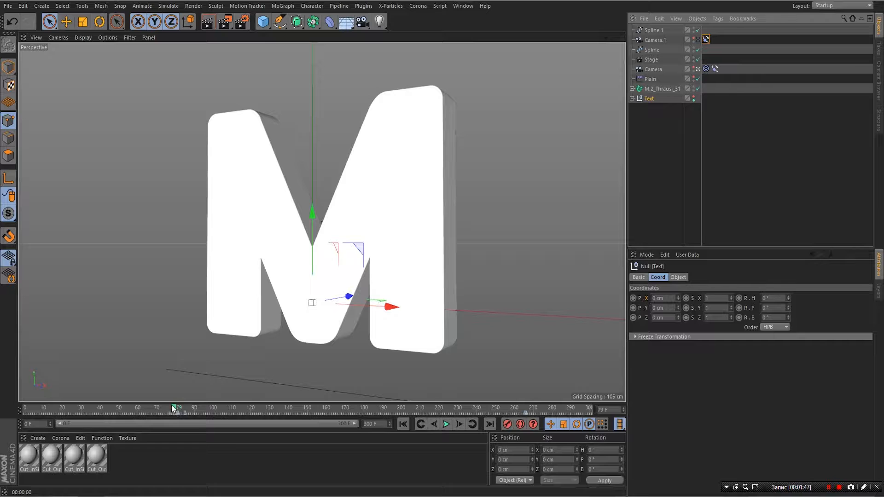
- Go to frame 81, show the Text null's Basic properties and shorten the timeline range
{"action": "left_click_drag", "start_coordinate": [173, 409], "coordinate": [182, 410]}
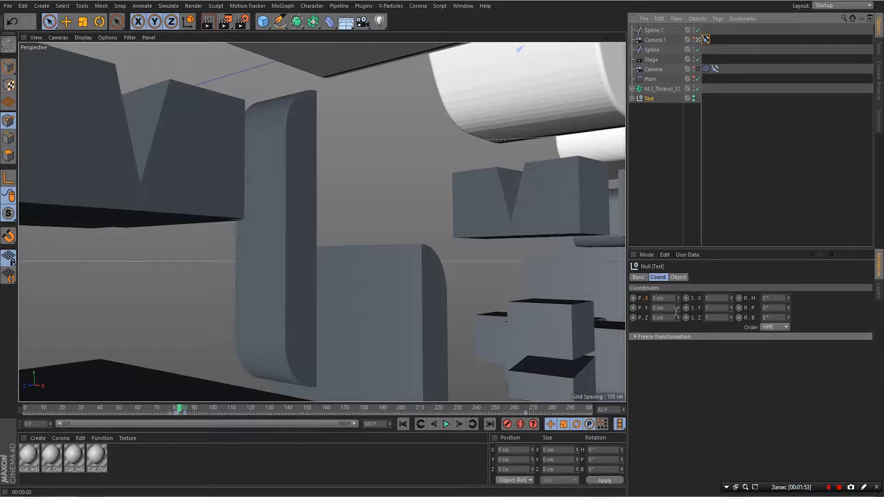
{"action": "left_click", "coordinate": [639, 278]}
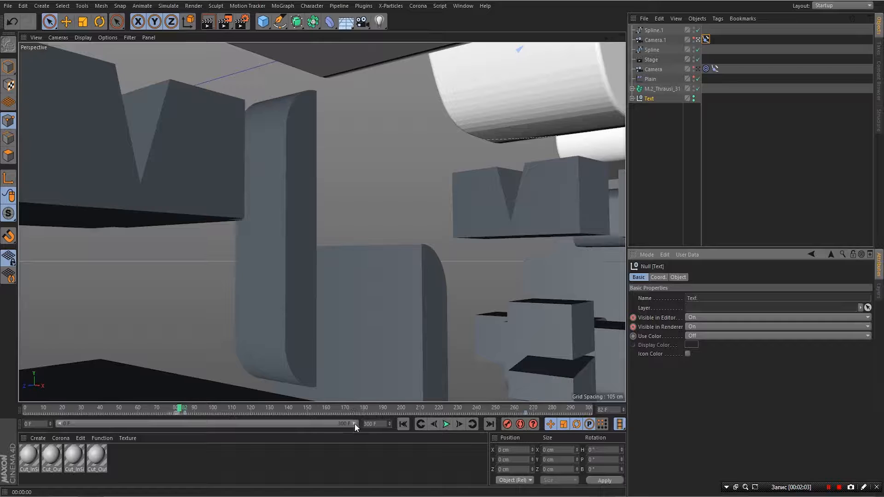
{"action": "left_click_drag", "start_coordinate": [354, 423], "coordinate": [170, 444]}
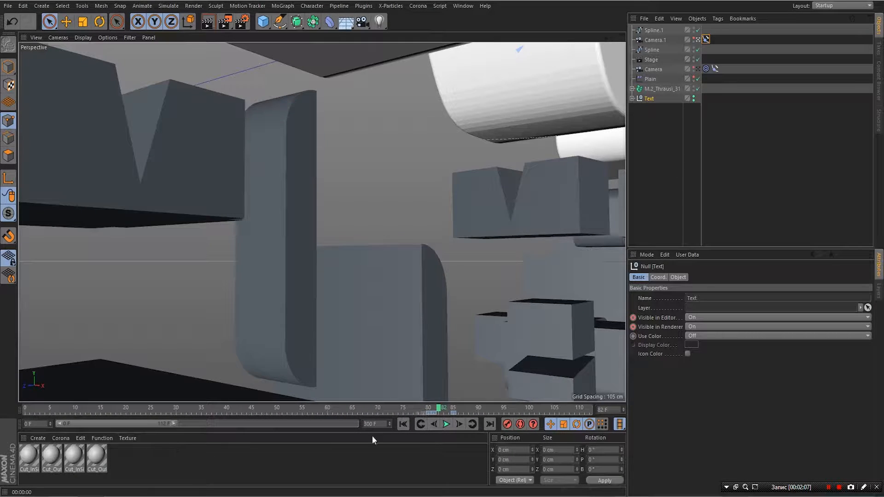
- Select the Text visibility keys near frame 80 and shift them toward frame 85
{"action": "left_click", "coordinate": [420, 410]}
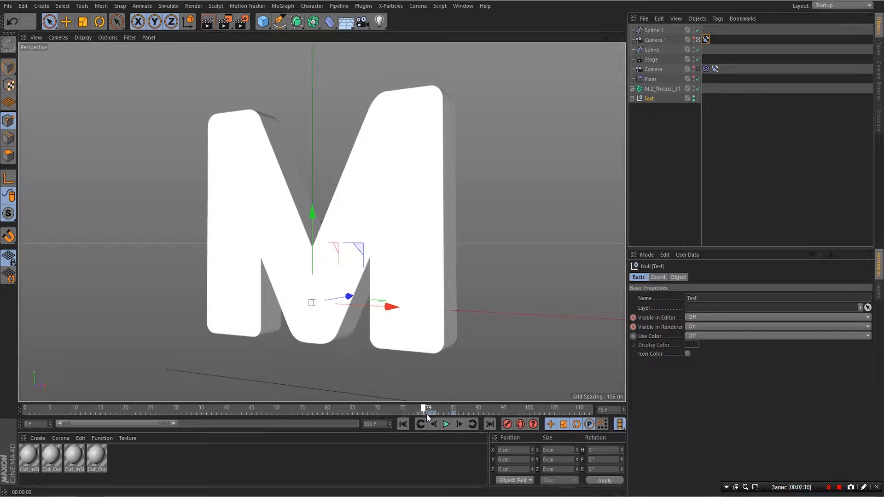
{"action": "left_click_drag", "start_coordinate": [426, 414], "coordinate": [430, 414]}
{"action": "left_click", "coordinate": [439, 414]}
{"action": "left_click", "coordinate": [432, 413]}
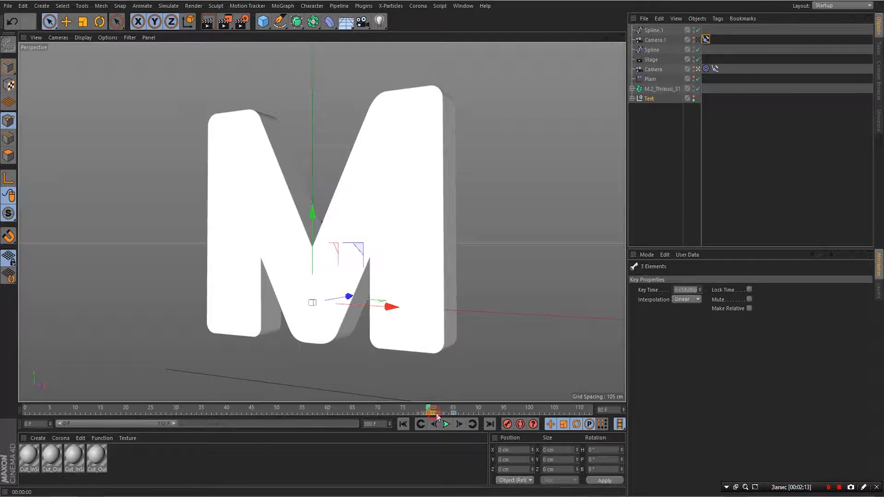
{"action": "left_click_drag", "start_coordinate": [449, 417], "coordinate": [466, 411]}
{"action": "left_click", "coordinate": [469, 413]}
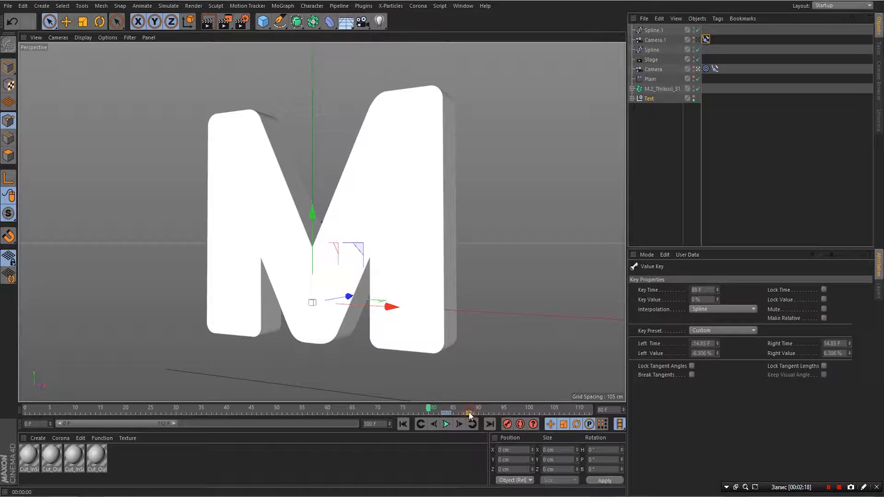
{"action": "left_click_drag", "start_coordinate": [461, 416], "coordinate": [432, 411]}
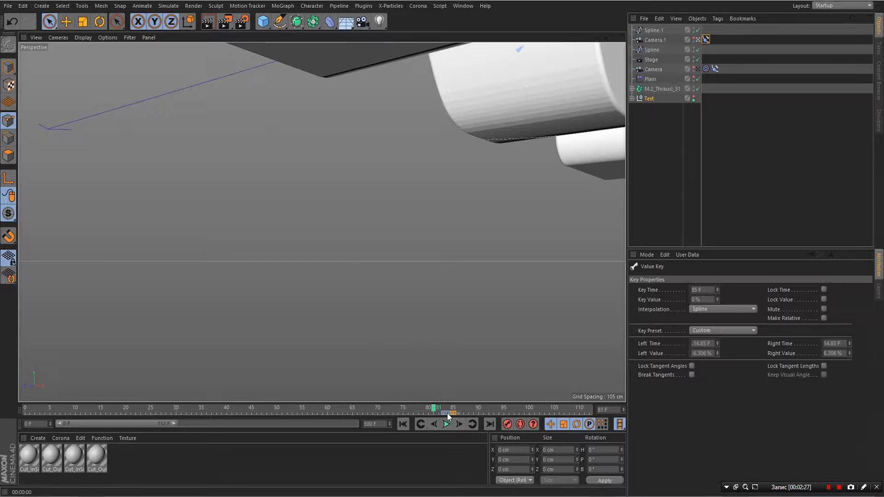
{"action": "left_click", "coordinate": [447, 414]}
{"action": "left_click_drag", "start_coordinate": [442, 414], "coordinate": [454, 416]}
{"action": "left_click", "coordinate": [446, 412]}
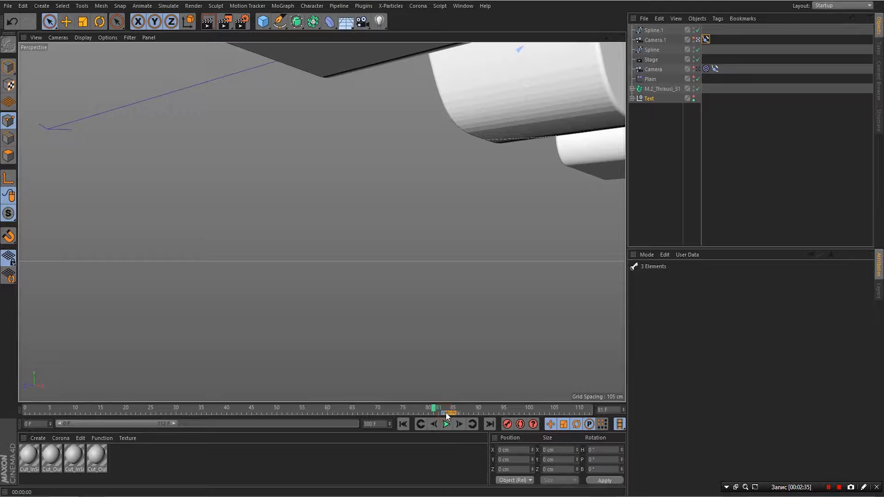
- Undo the key moves to restore Text visibility and return to frame 80
{"action": "key", "text": "ctrl+z"}
{"action": "left_click", "coordinate": [459, 458]}
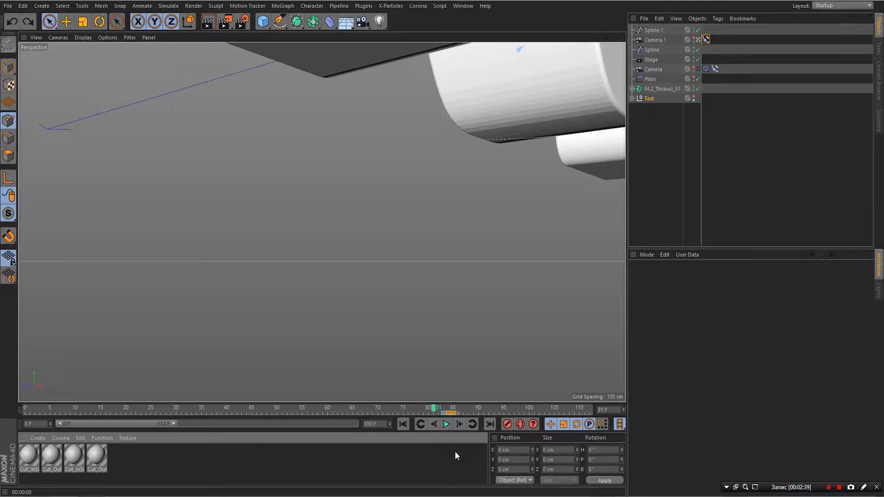
{"action": "key", "text": "ctrl+z"}
{"action": "key", "text": "ctrl+z"}
{"action": "key", "text": "ctrl+z"}
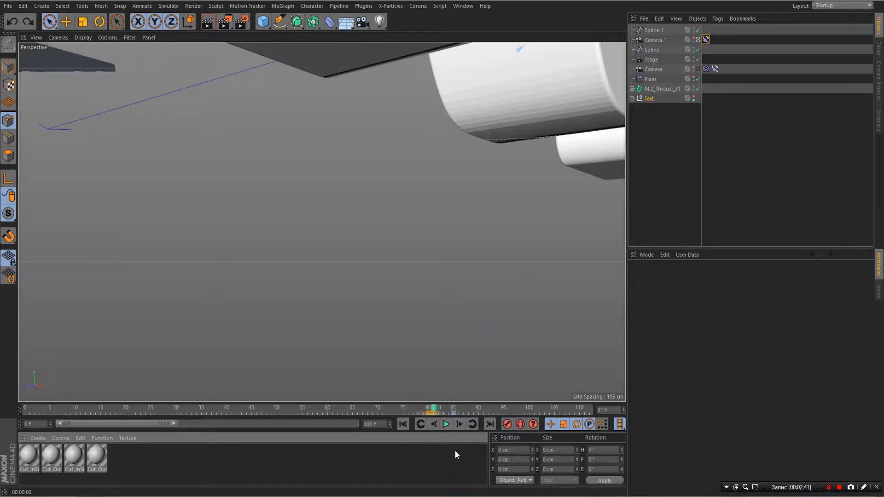
{"action": "key", "text": "ctrl+z"}
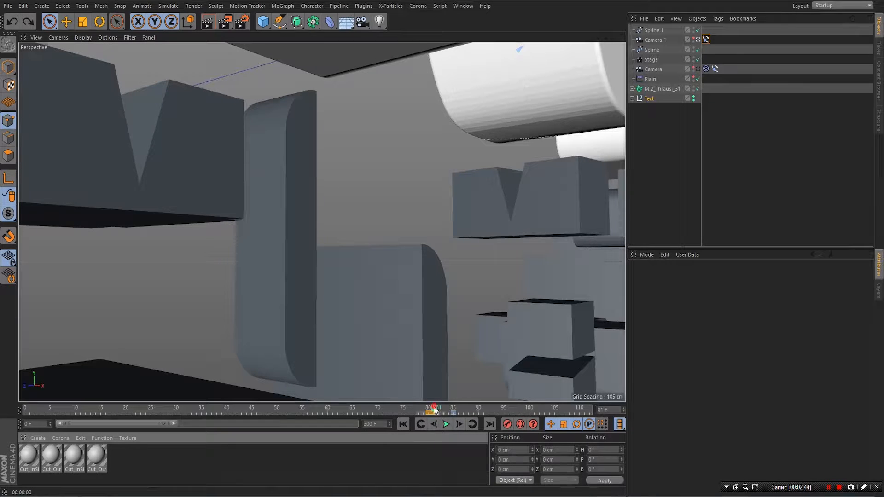
{"action": "left_click_drag", "start_coordinate": [435, 410], "coordinate": [430, 410]}
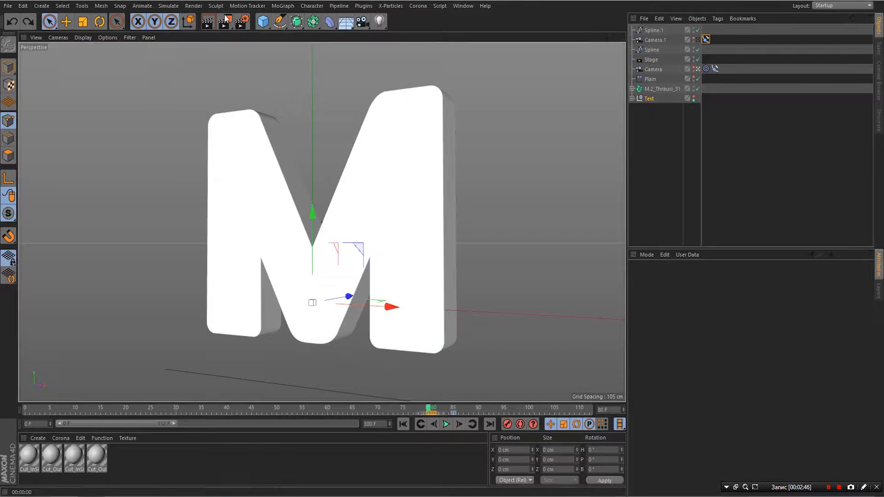
- Render frame 80 and reselect the Text null, inspecting its visibility key
{"action": "left_click", "coordinate": [208, 22]}
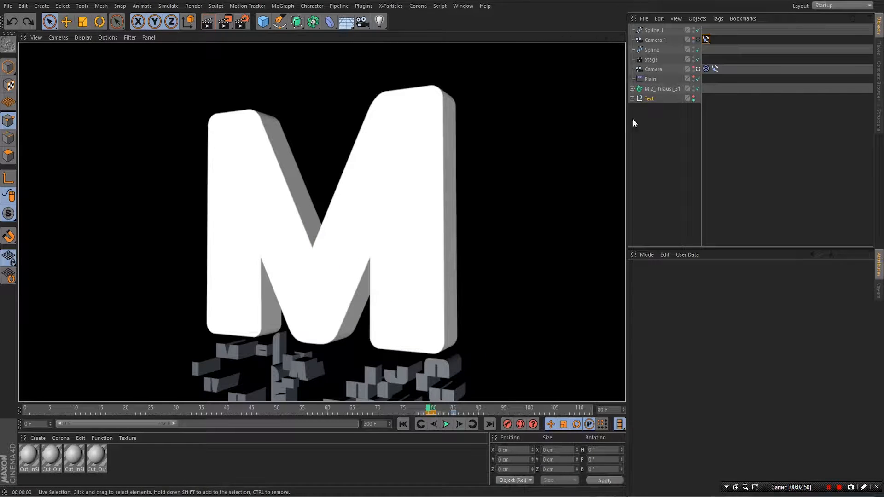
{"action": "left_click", "coordinate": [642, 98]}
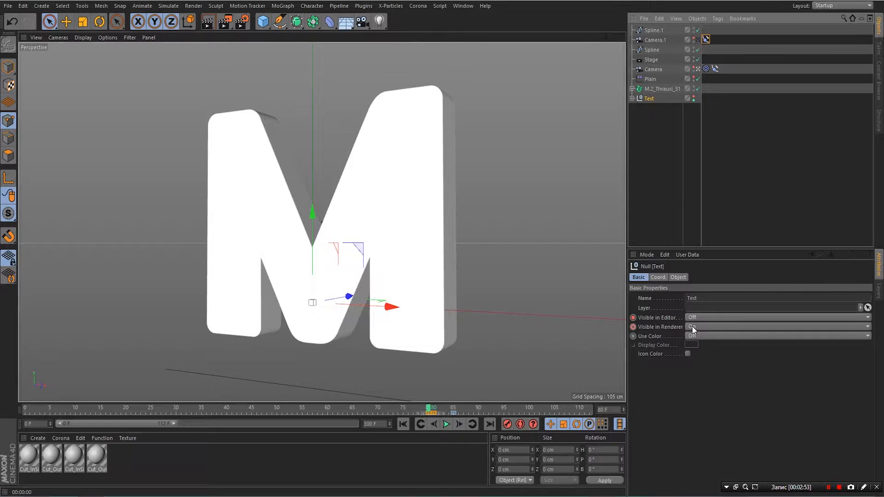
{"action": "left_click", "coordinate": [433, 449]}
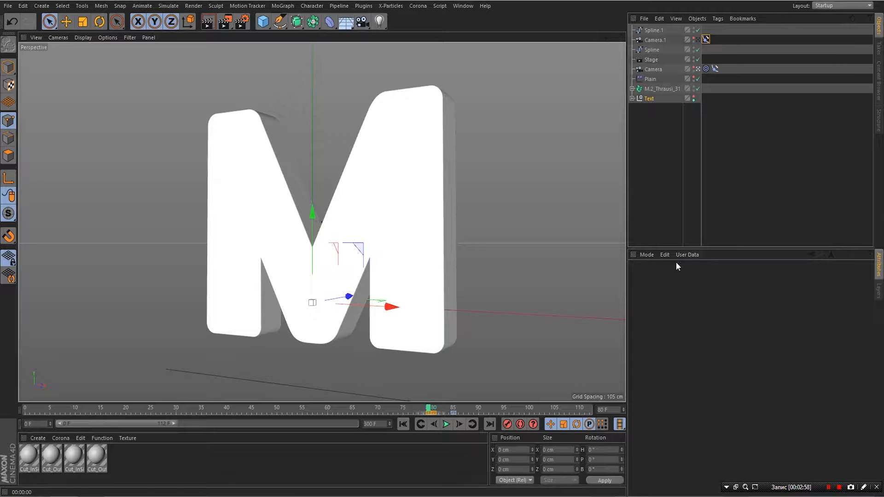
{"action": "left_click", "coordinate": [653, 98]}
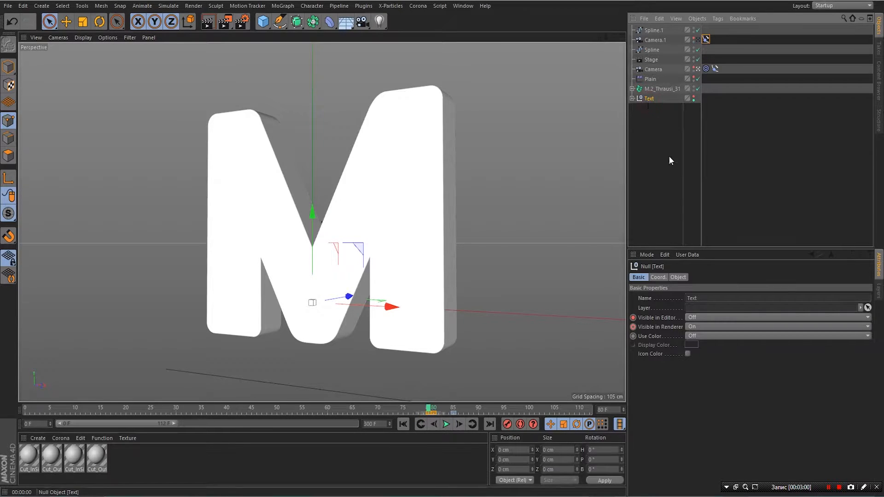
{"action": "left_click", "coordinate": [428, 412]}
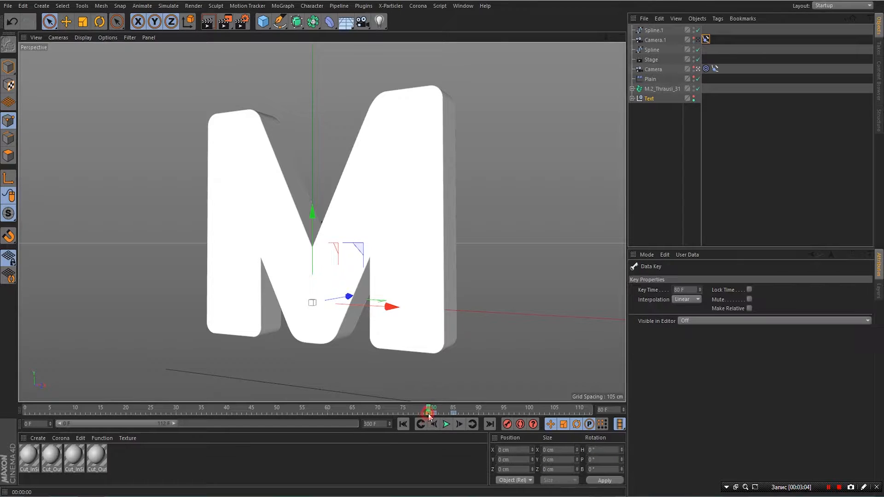
{"action": "left_click", "coordinate": [647, 98]}
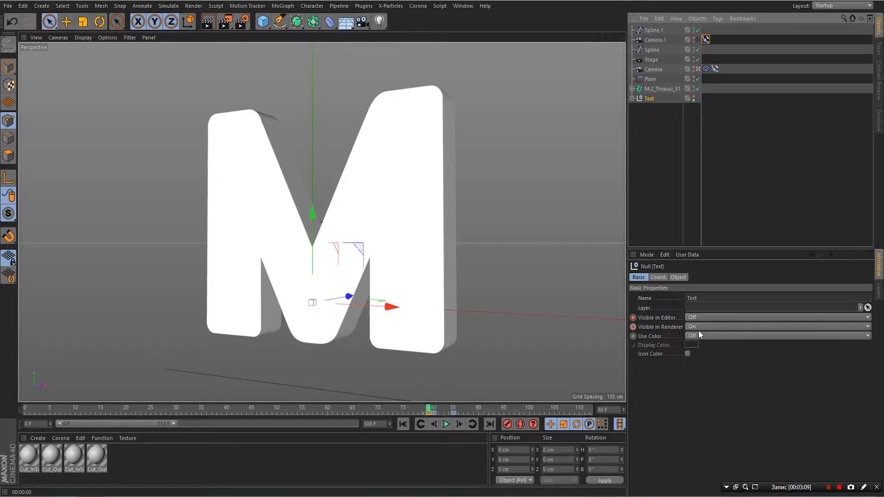
- Set Text's Visible in Renderer to Off, keyframe it at frame 80, and render to confirm
{"action": "left_click", "coordinate": [690, 327]}
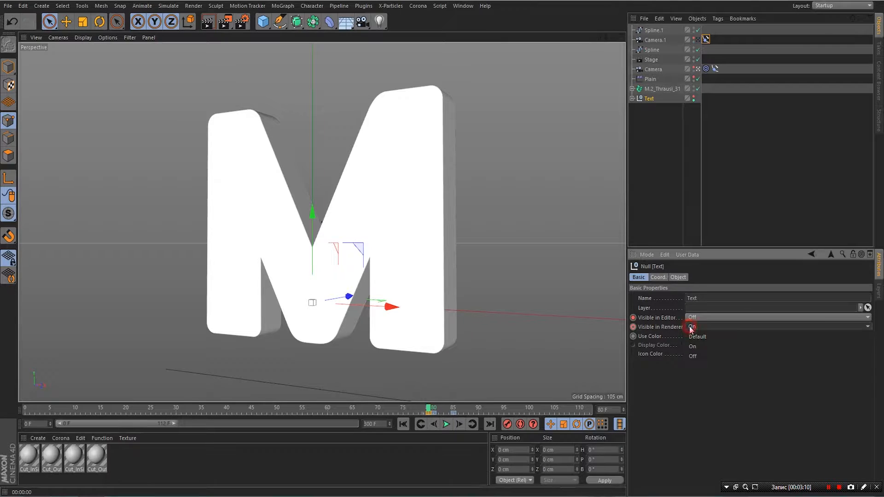
{"action": "left_click", "coordinate": [693, 355]}
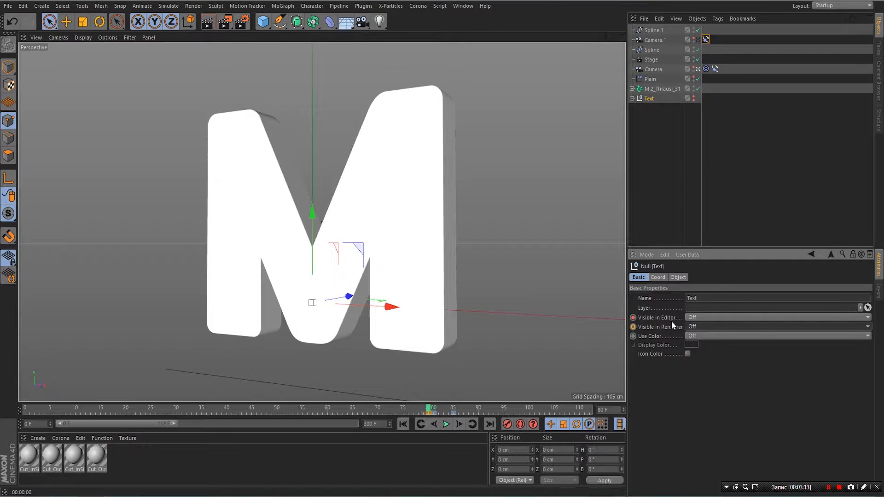
{"action": "left_click", "coordinate": [634, 327]}
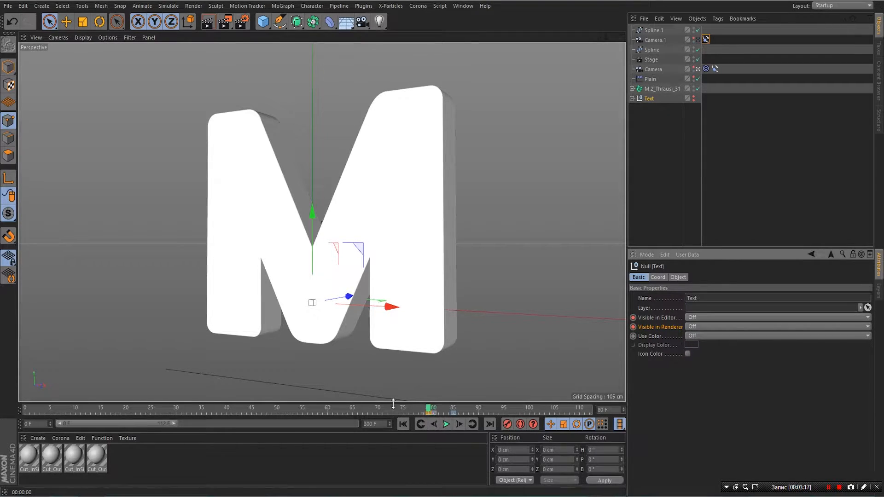
{"action": "left_click", "coordinate": [207, 21]}
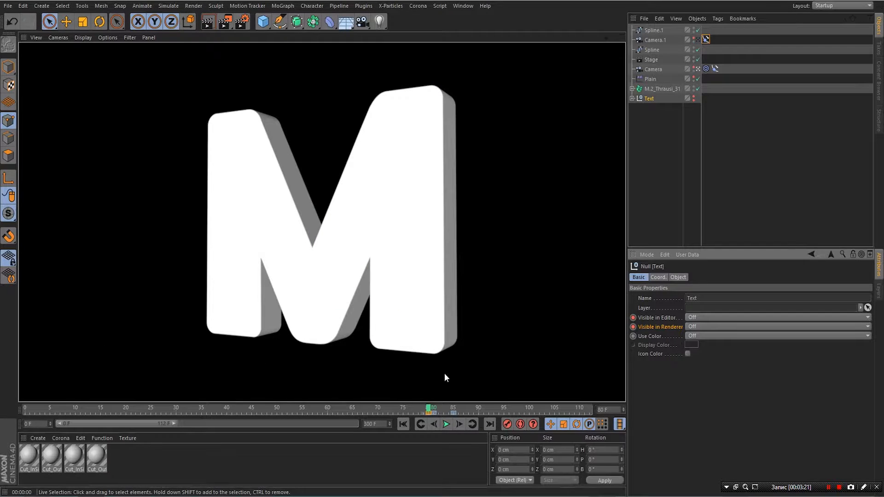
- Render frames 74 and 80 to check the Text visibility change
{"action": "left_click_drag", "start_coordinate": [427, 407], "coordinate": [392, 411]}
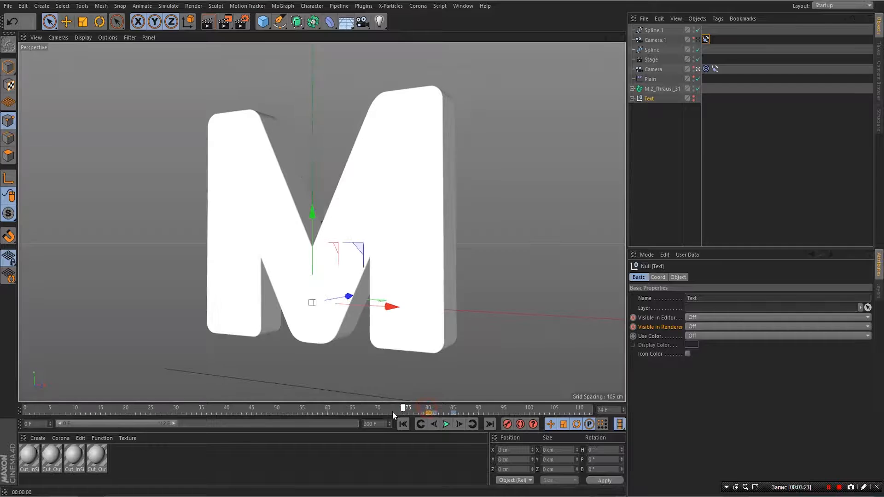
{"action": "left_click", "coordinate": [208, 22]}
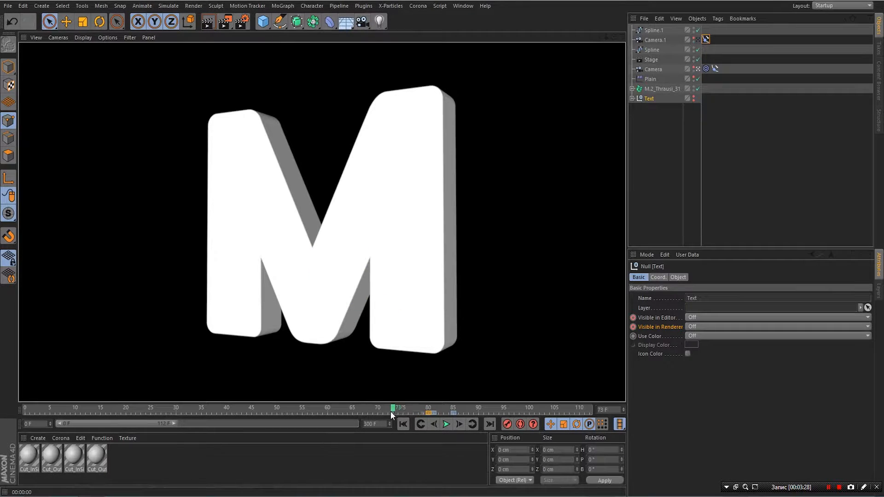
{"action": "left_click_drag", "start_coordinate": [392, 410], "coordinate": [434, 432]}
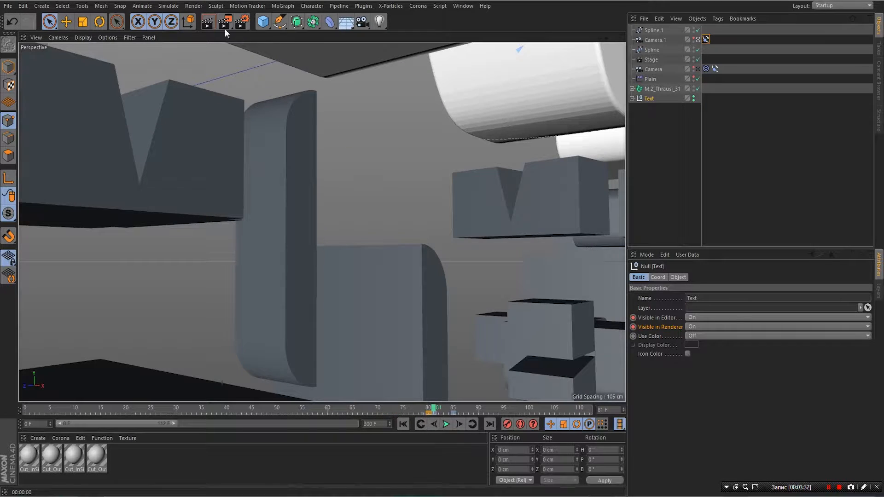
{"action": "left_click", "coordinate": [205, 29]}
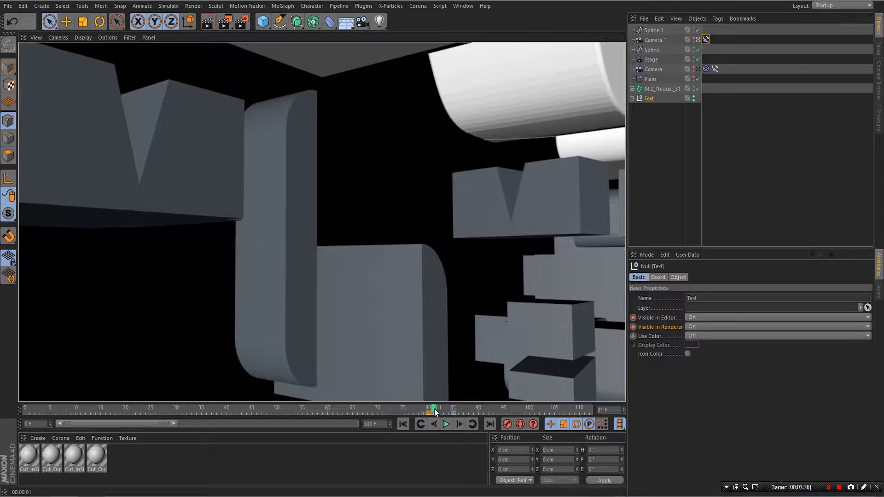
- Widen the preview range to frames 0–300 and replay the animation from frame 0
{"action": "left_click_drag", "start_coordinate": [434, 411], "coordinate": [25, 409]}
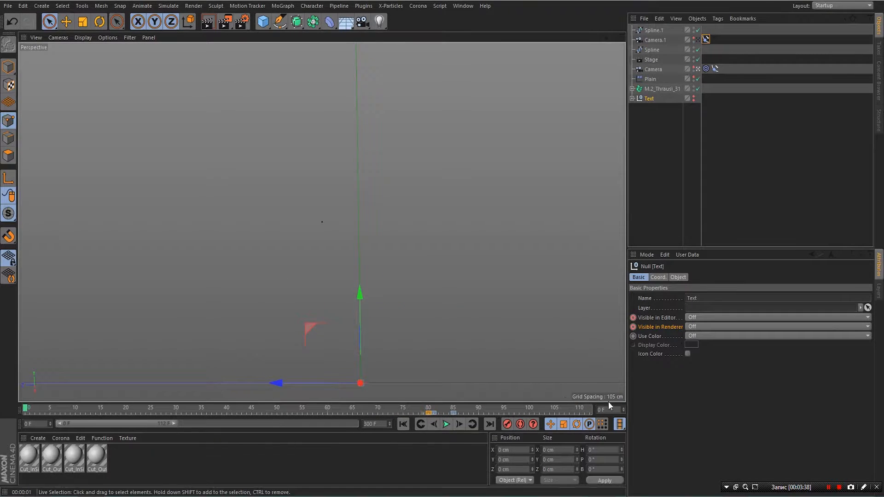
{"action": "left_click", "coordinate": [446, 424]}
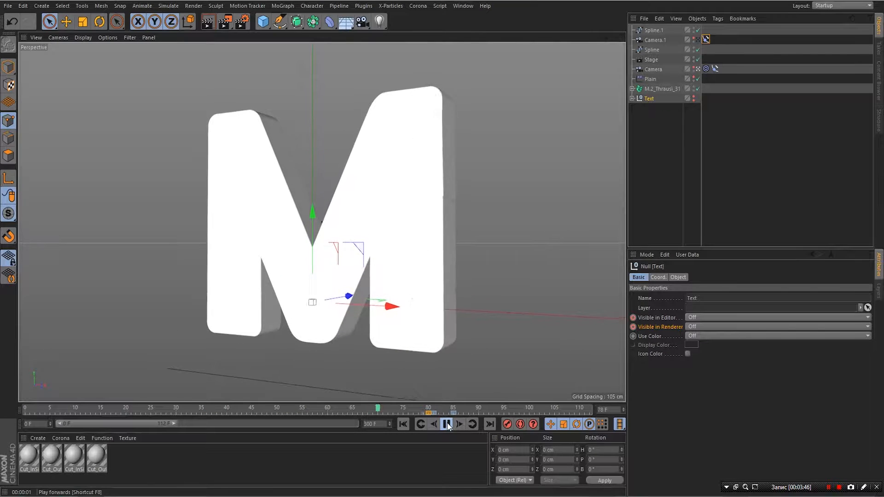
{"action": "left_click", "coordinate": [446, 425]}
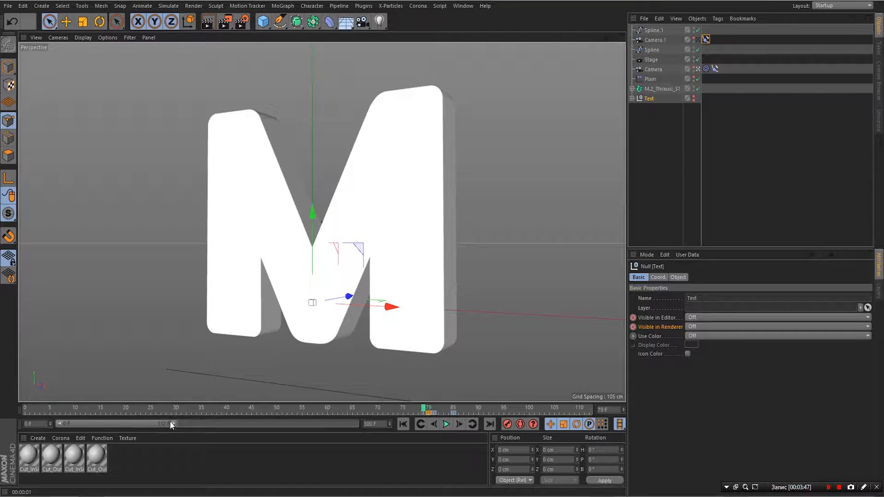
{"action": "left_click_drag", "start_coordinate": [170, 419], "coordinate": [394, 452]}
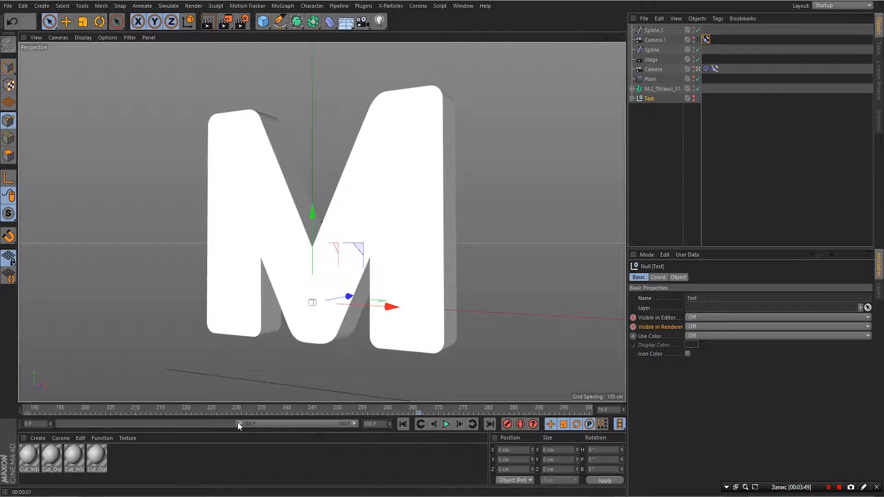
{"action": "left_click_drag", "start_coordinate": [237, 422], "coordinate": [57, 421]}
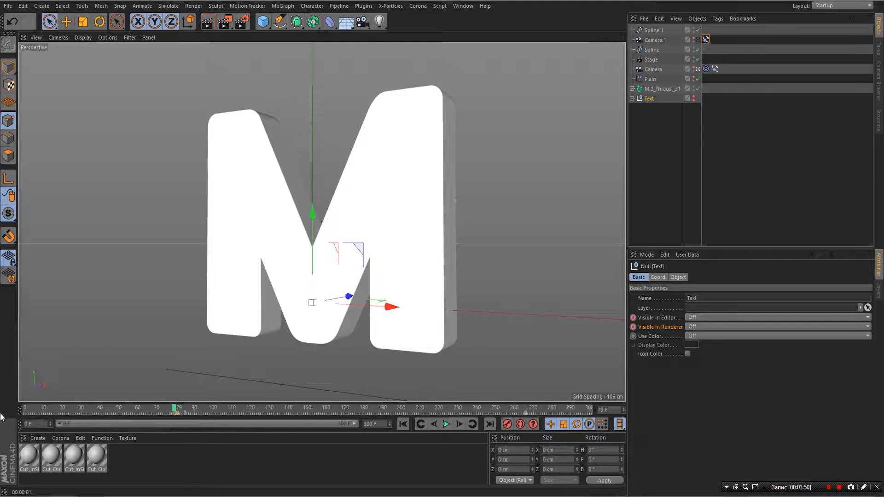
{"action": "left_click", "coordinate": [403, 425]}
{"action": "left_click", "coordinate": [446, 424]}
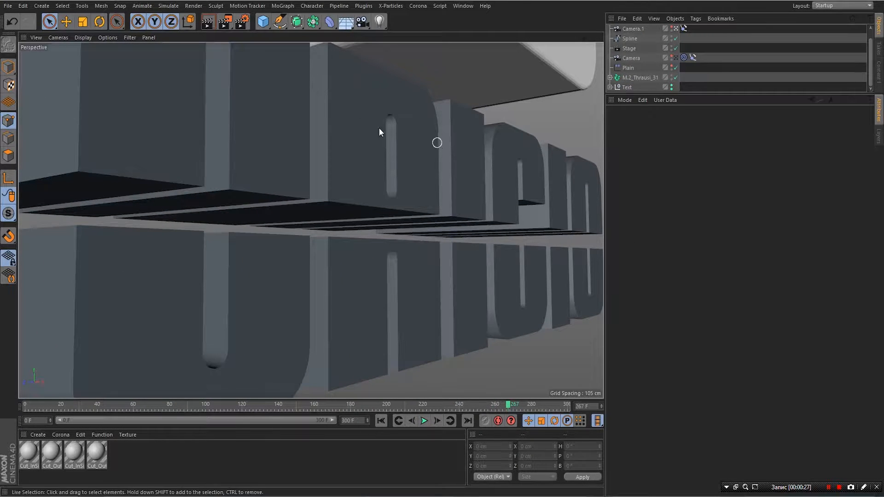
- Add Camera.2 and assign it as the Stage object's camera with a keyframe
{"action": "left_click", "coordinate": [362, 25]}
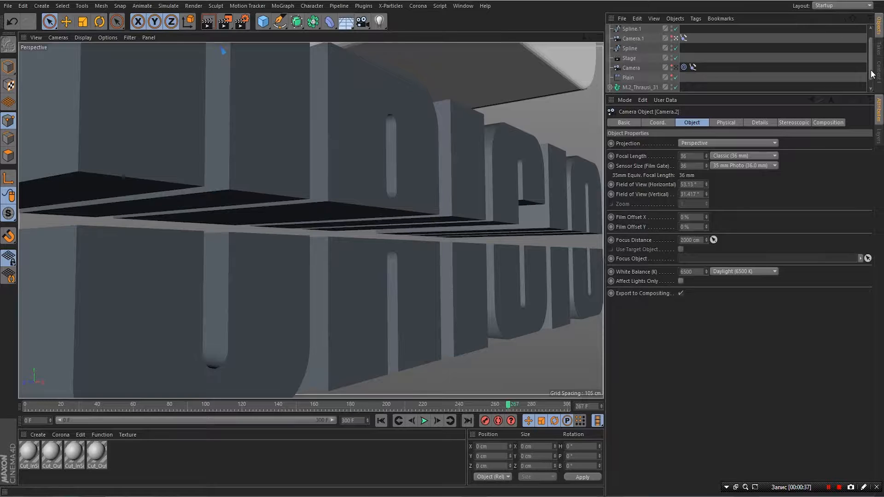
{"action": "scroll", "coordinate": [865, 39], "scroll_direction": "up", "scroll_amount": 1}
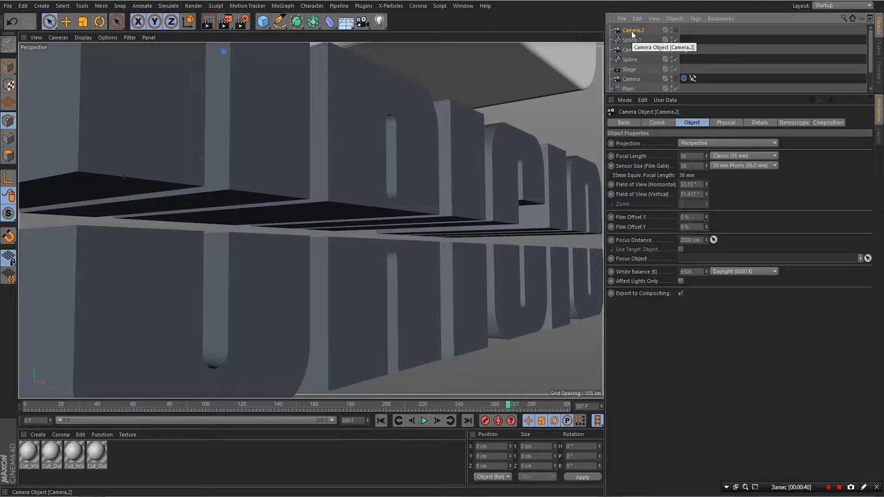
{"action": "left_click", "coordinate": [629, 70]}
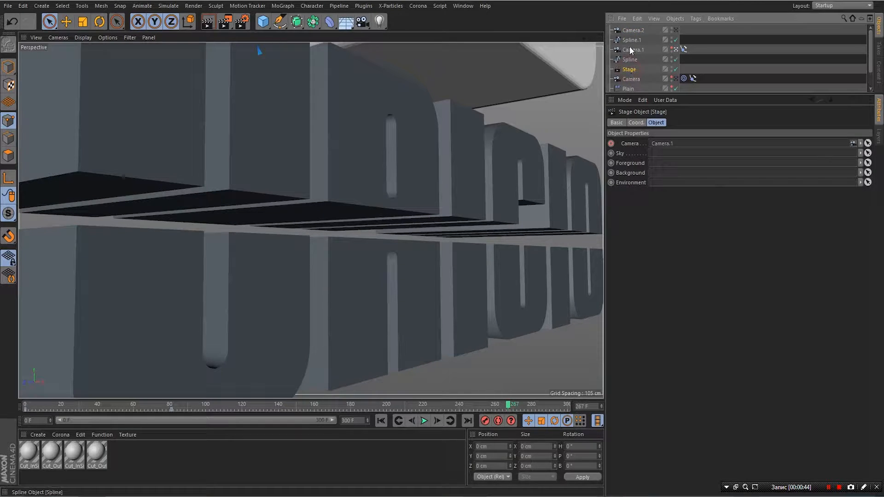
{"action": "left_click_drag", "start_coordinate": [632, 30], "coordinate": [672, 145]}
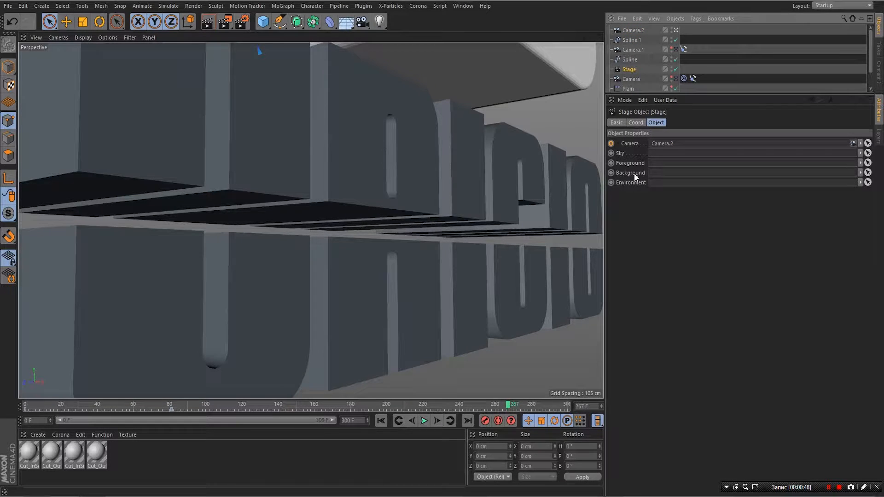
{"action": "left_click", "coordinate": [611, 144]}
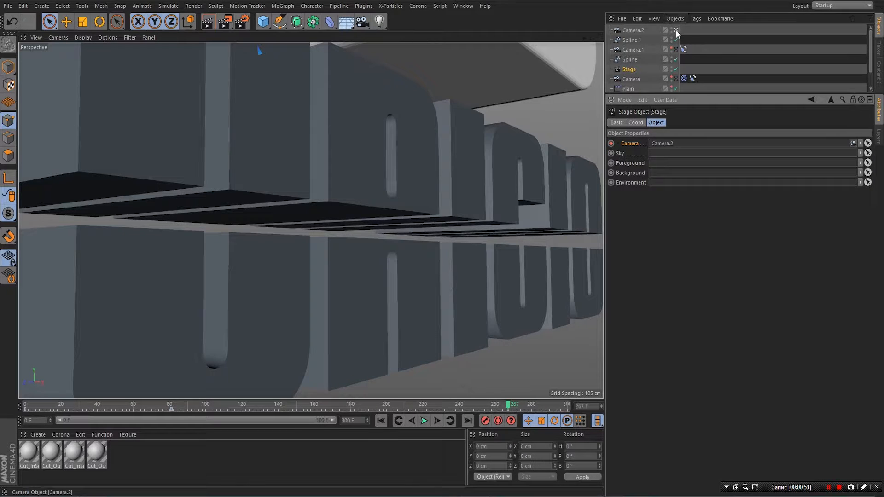
- Select Camera.2, pull the view back to centre the M, and enlarge the object list
{"action": "left_click", "coordinate": [633, 31]}
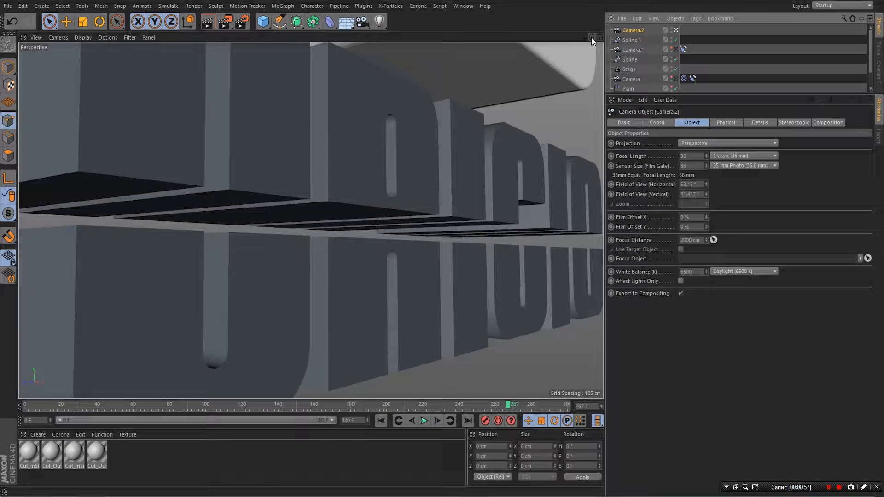
{"action": "left_click_drag", "start_coordinate": [584, 38], "coordinate": [474, 38]}
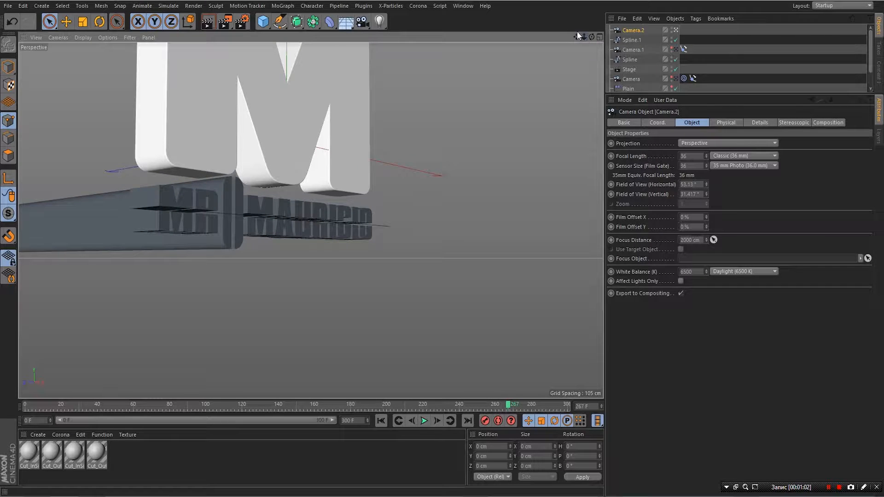
{"action": "left_click_drag", "start_coordinate": [577, 37], "coordinate": [577, 40]}
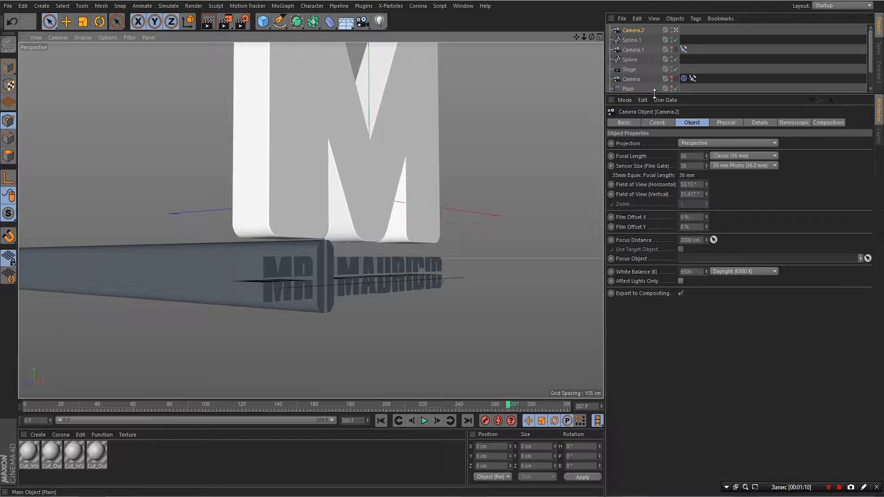
{"action": "left_click_drag", "start_coordinate": [655, 93], "coordinate": [613, 147]}
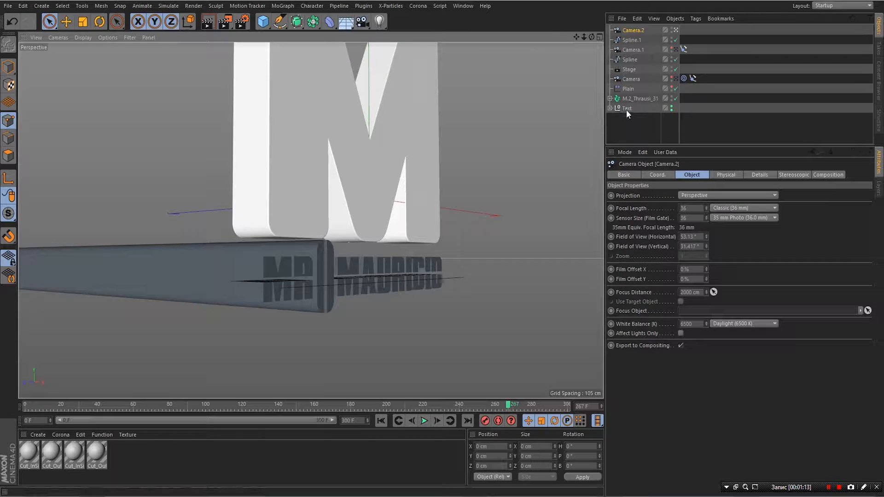
- Expand the Text pieces, select Extrude Object [6], and change its Movement Z from 4000 to 40 cm
{"action": "left_click", "coordinate": [610, 108]}
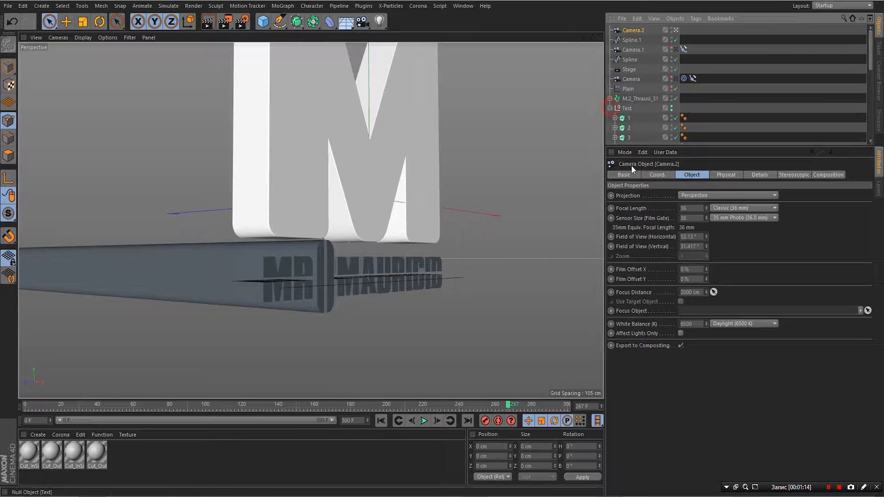
{"action": "left_click", "coordinate": [632, 117]}
{"action": "left_click", "coordinate": [634, 128]}
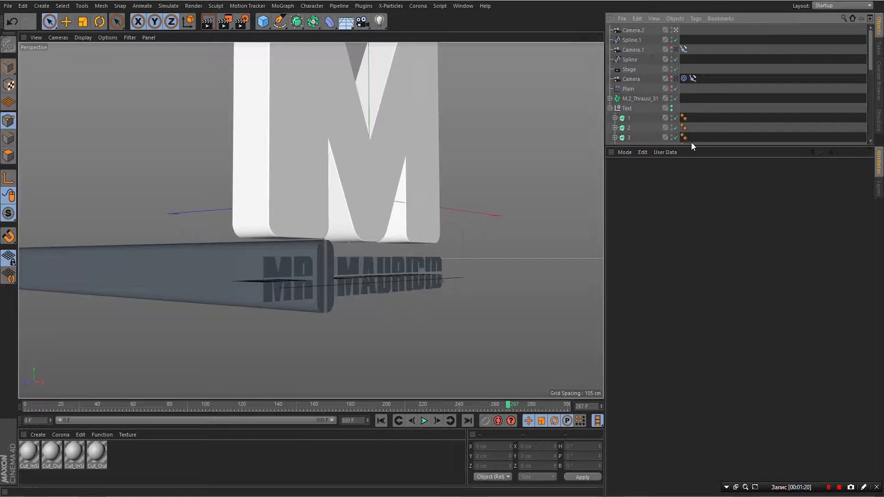
{"action": "left_click_drag", "start_coordinate": [692, 146], "coordinate": [698, 225]}
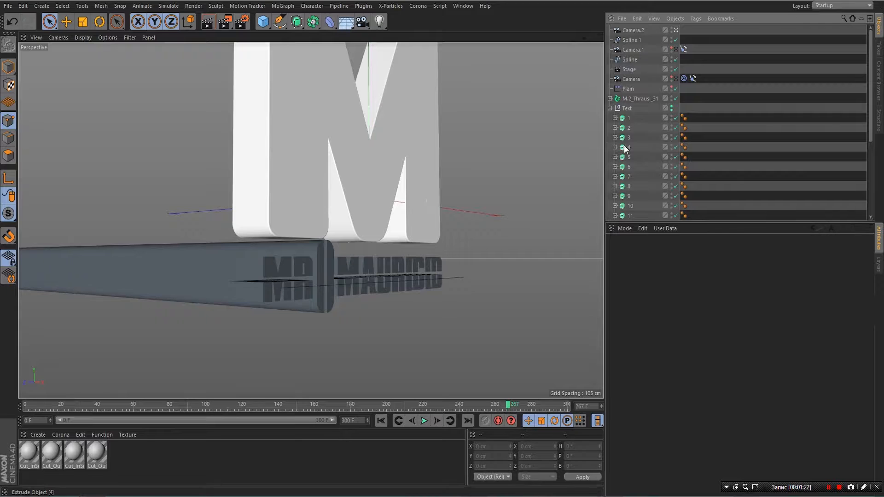
{"action": "left_click", "coordinate": [625, 147]}
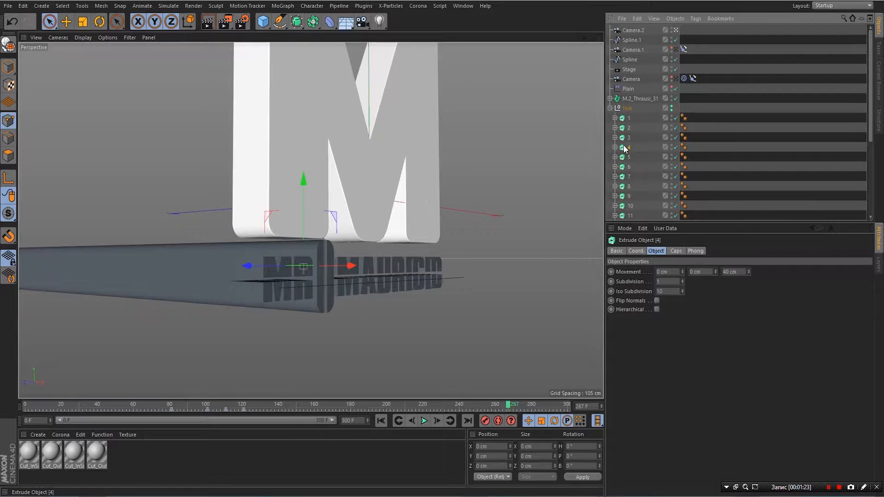
{"action": "left_click", "coordinate": [625, 167]}
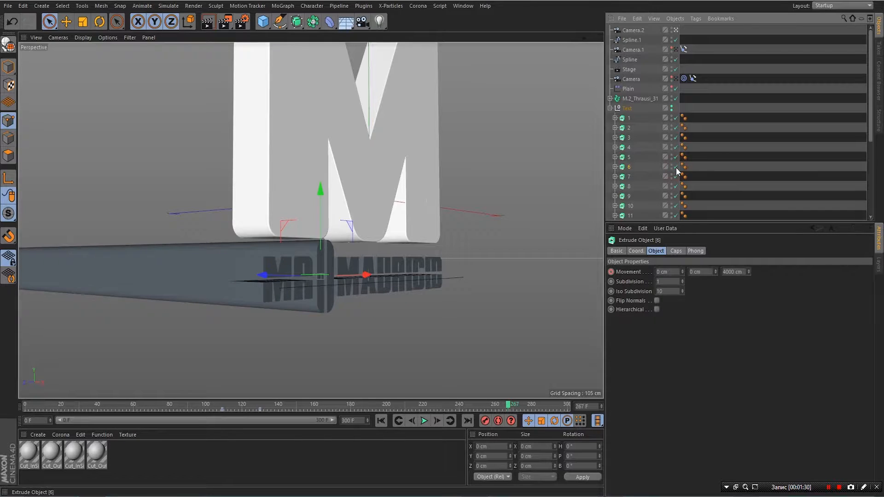
{"action": "left_click", "coordinate": [735, 272]}
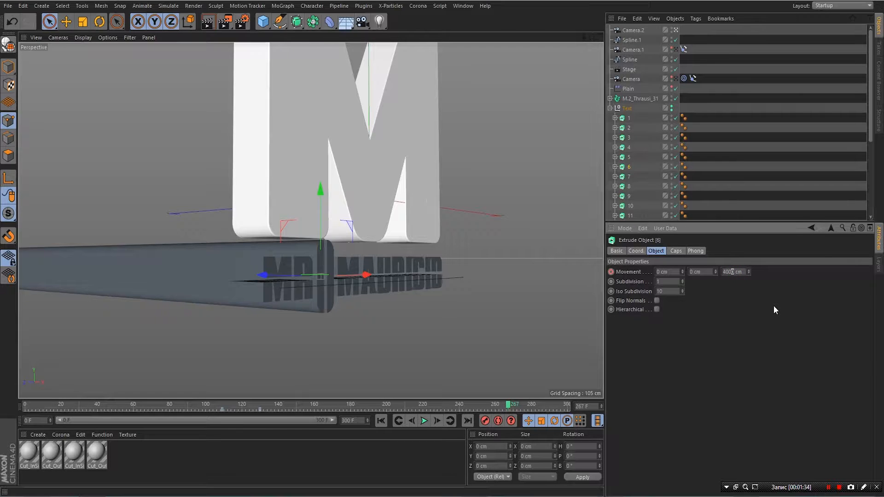
{"action": "double_click", "coordinate": [732, 272]}
{"action": "type", "text": "40"}
{"action": "key", "text": "Return"}
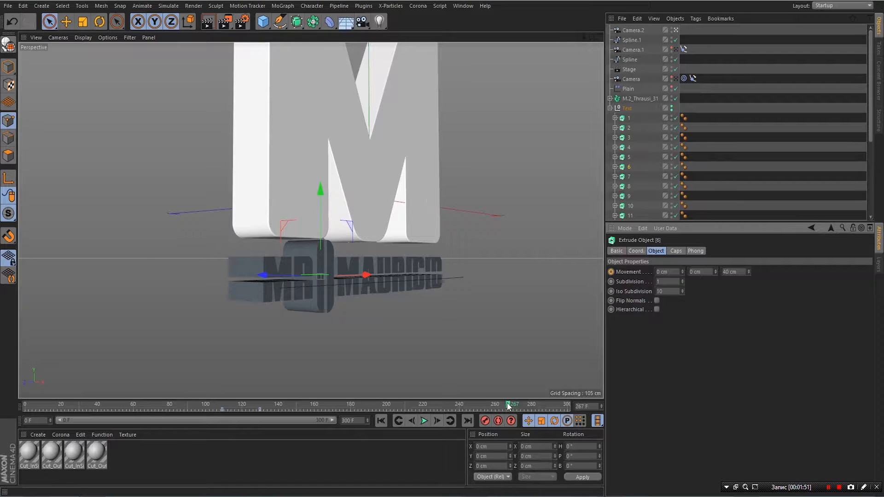
- Keyframe Extrude Object [6]'s Movement Z at 40 cm at frame 130, then scrub near the end
{"action": "mouse_move", "coordinate": [507, 404]}
{"action": "left_mouse_down"}
{"action": "mouse_move", "coordinate": [388, 424]}
{"action": "mouse_move", "coordinate": [62, 449]}
{"action": "mouse_move", "coordinate": [261, 442]}
{"action": "mouse_move", "coordinate": [257, 421]}
{"action": "left_mouse_up"}
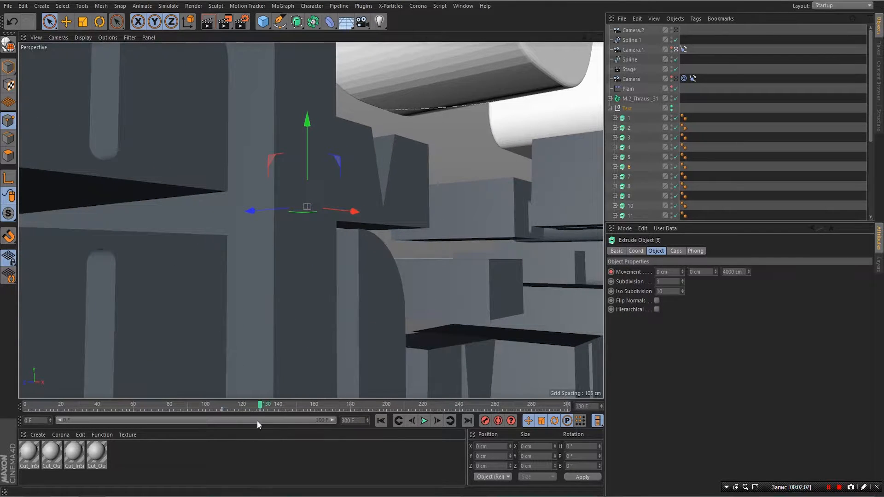
{"action": "left_click", "coordinate": [260, 410]}
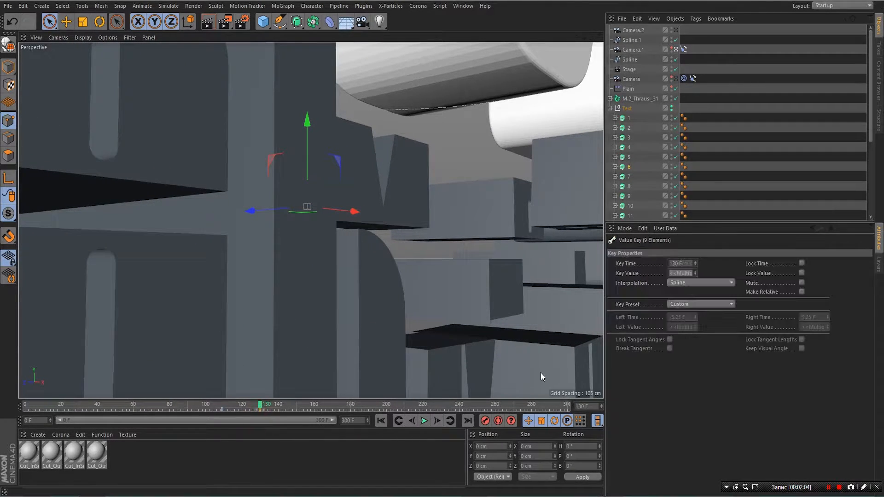
{"action": "left_click", "coordinate": [626, 168]}
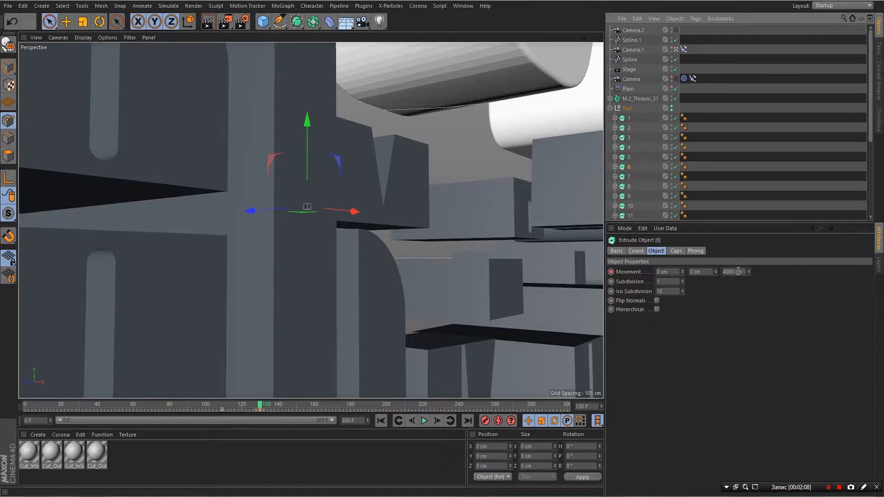
{"action": "double_click", "coordinate": [737, 271]}
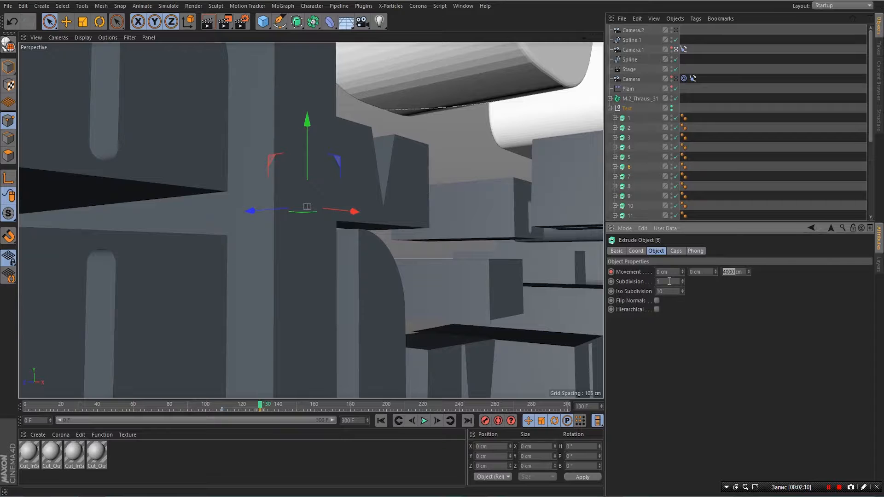
{"action": "type", "text": "40"}
{"action": "key", "text": "Return"}
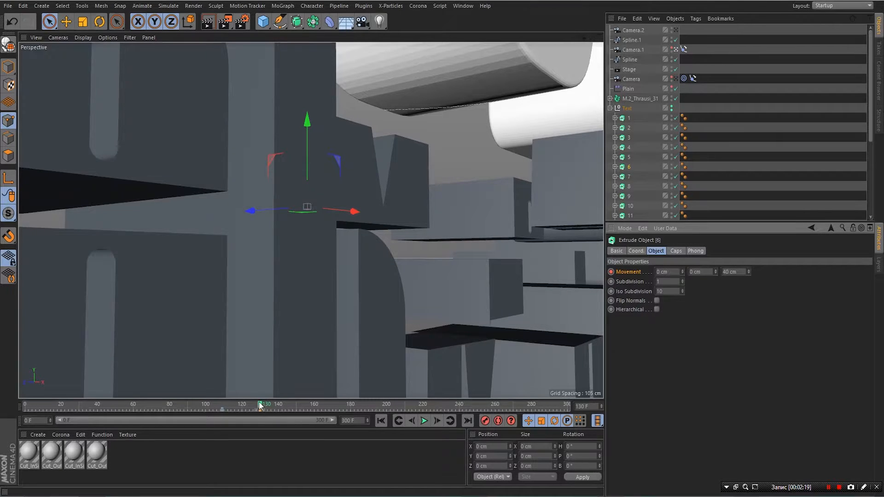
{"action": "left_click_drag", "start_coordinate": [262, 405], "coordinate": [567, 413]}
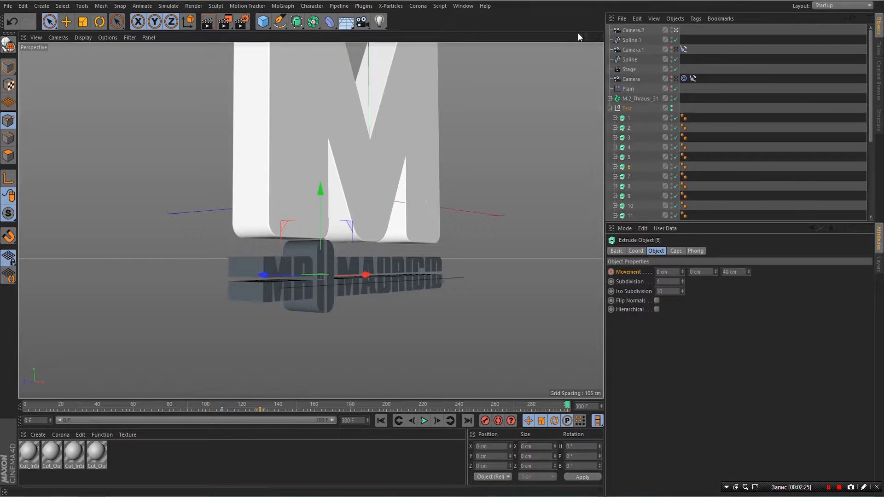
- Pan and orbit the view so the M and MR MAURICIO text face the camera
{"action": "left_click_drag", "start_coordinate": [576, 37], "coordinate": [415, 44]}
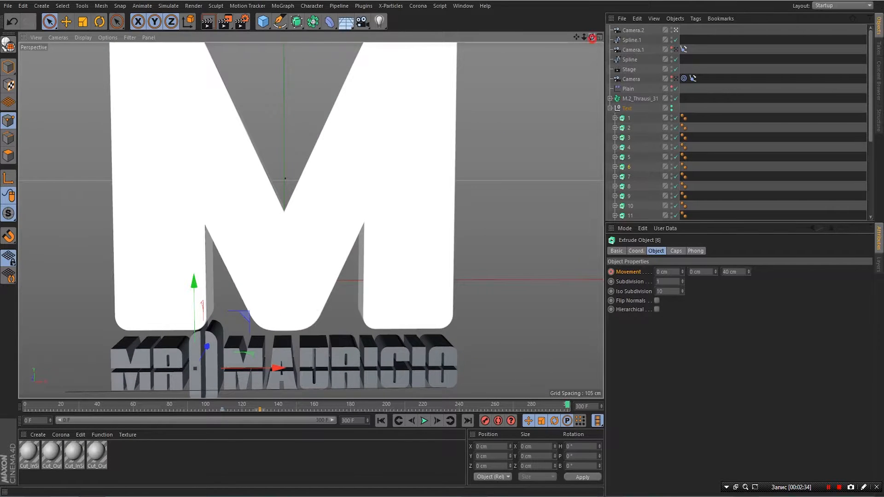
{"action": "mouse_move", "coordinate": [593, 39]}
{"action": "left_mouse_down"}
{"action": "mouse_move", "coordinate": [579, 37]}
{"action": "mouse_move", "coordinate": [591, 39]}
{"action": "mouse_move", "coordinate": [591, 59]}
{"action": "mouse_move", "coordinate": [598, 37]}
{"action": "mouse_move", "coordinate": [577, 37]}
{"action": "mouse_move", "coordinate": [585, 30]}
{"action": "mouse_move", "coordinate": [574, 36]}
{"action": "mouse_move", "coordinate": [585, 38]}
{"action": "left_mouse_up"}
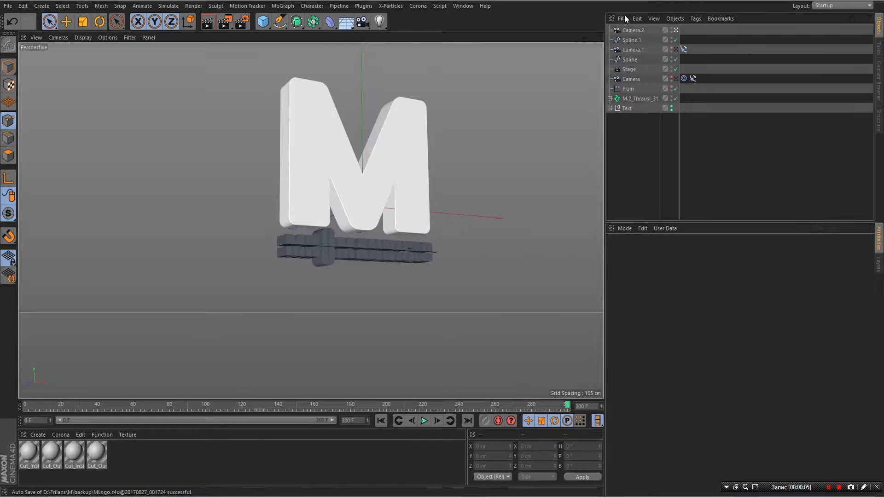
- Merge the Waiform_8 Illustrator file into the scene with default import settings
{"action": "left_click", "coordinate": [622, 19]}
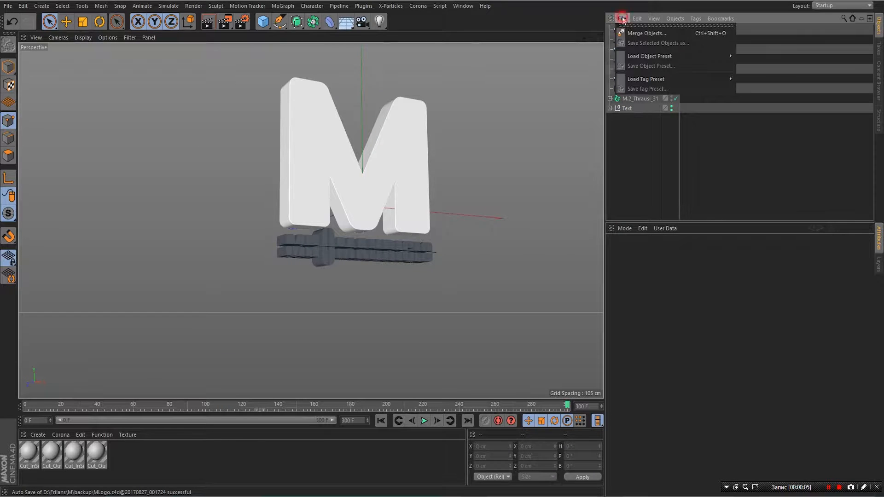
{"action": "left_click", "coordinate": [640, 35]}
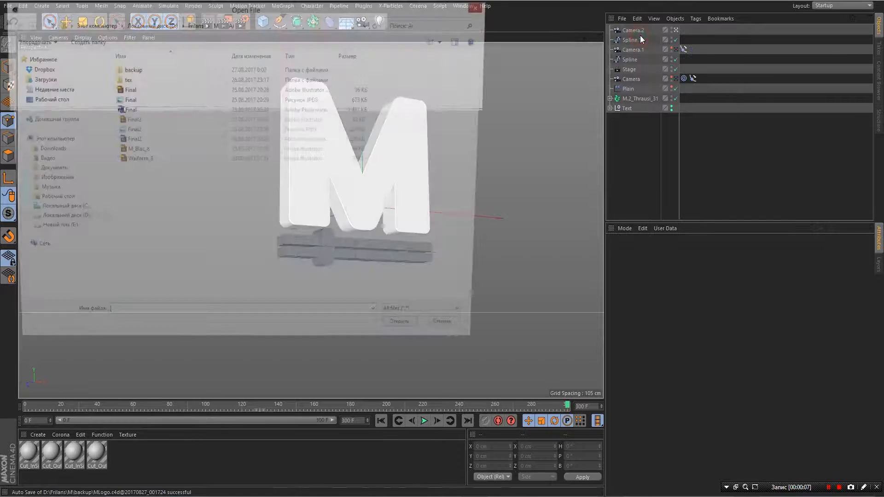
{"action": "double_click", "coordinate": [134, 161]}
{"action": "left_click", "coordinate": [117, 260]}
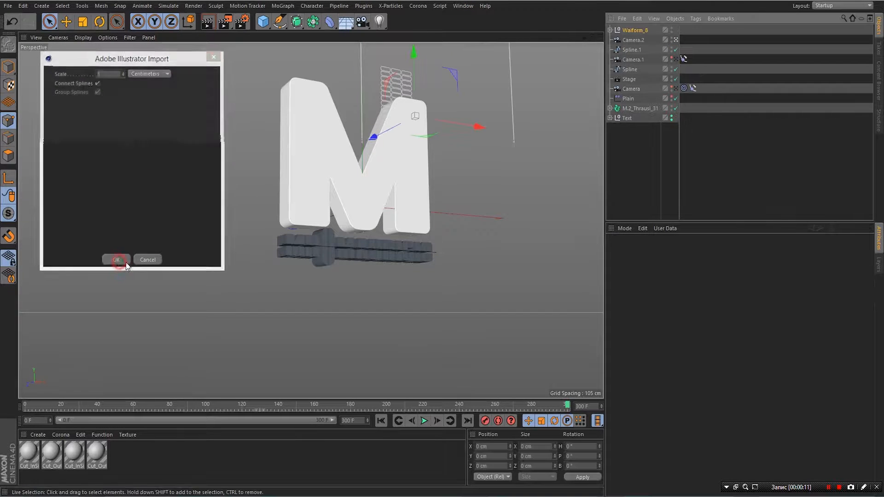
- Move the imported waveform about 268 cm left and down beside the M
{"action": "left_click_drag", "start_coordinate": [419, 50], "coordinate": [430, 102]}
{"action": "left_click_drag", "start_coordinate": [483, 184], "coordinate": [291, 228]}
{"action": "left_click_drag", "start_coordinate": [235, 65], "coordinate": [242, 82]}
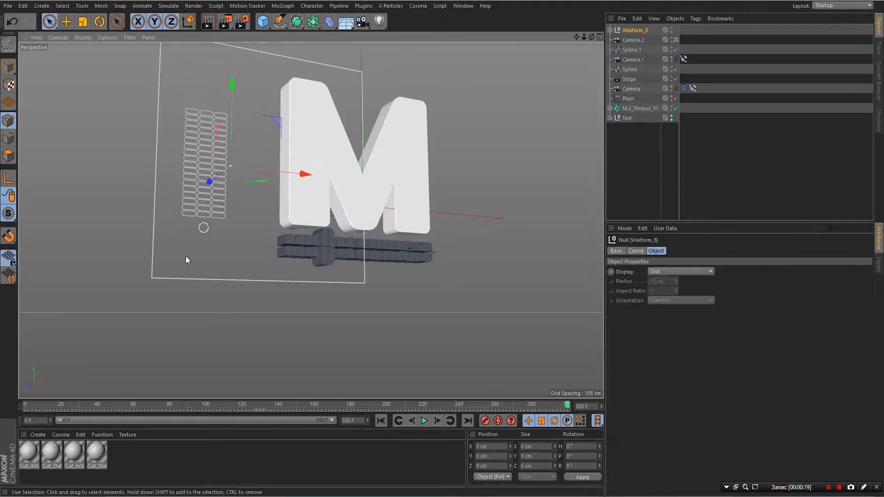
- Expand Waiform_8 and delete Path 1 and Path 2, undoing an accidental nesting
{"action": "left_click", "coordinate": [610, 30]}
{"action": "left_click", "coordinate": [632, 39]}
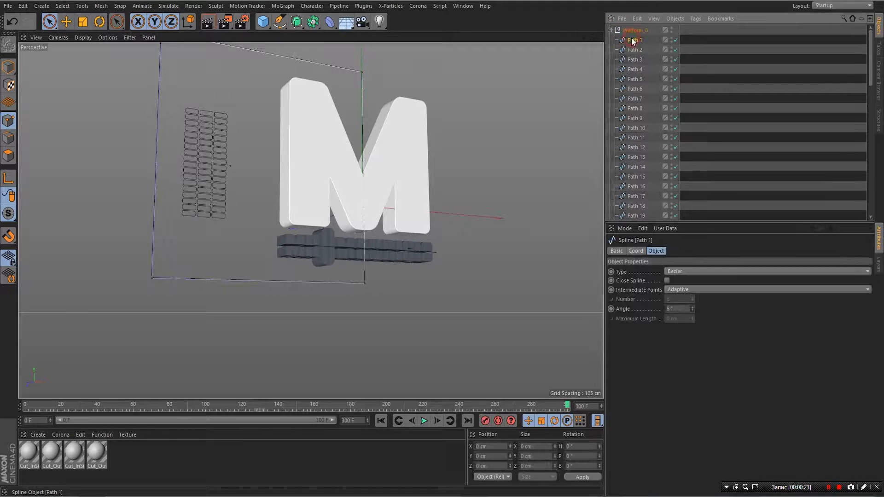
{"action": "key", "text": "Delete"}
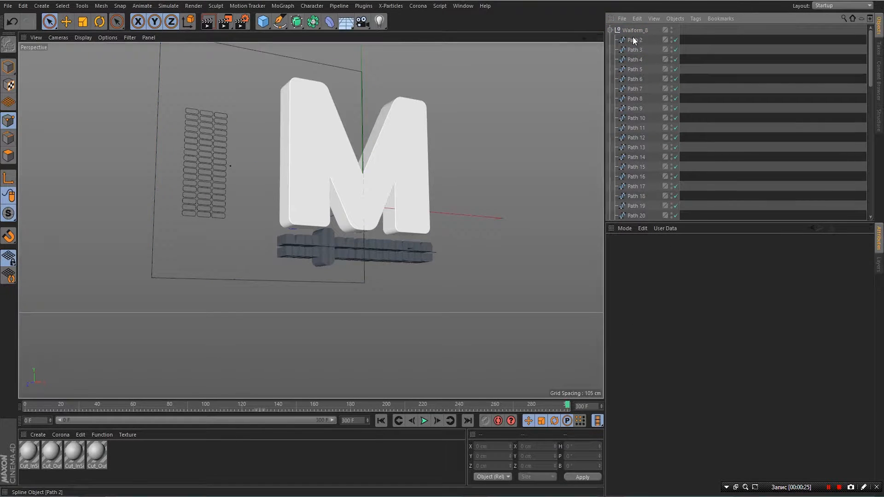
{"action": "left_click", "coordinate": [632, 40]}
{"action": "key", "text": "Delete"}
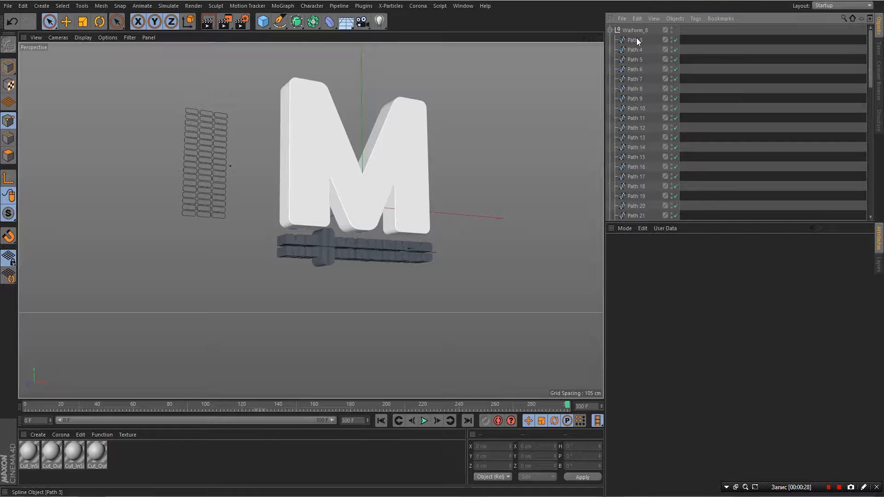
{"action": "left_click_drag", "start_coordinate": [638, 40], "coordinate": [640, 50]}
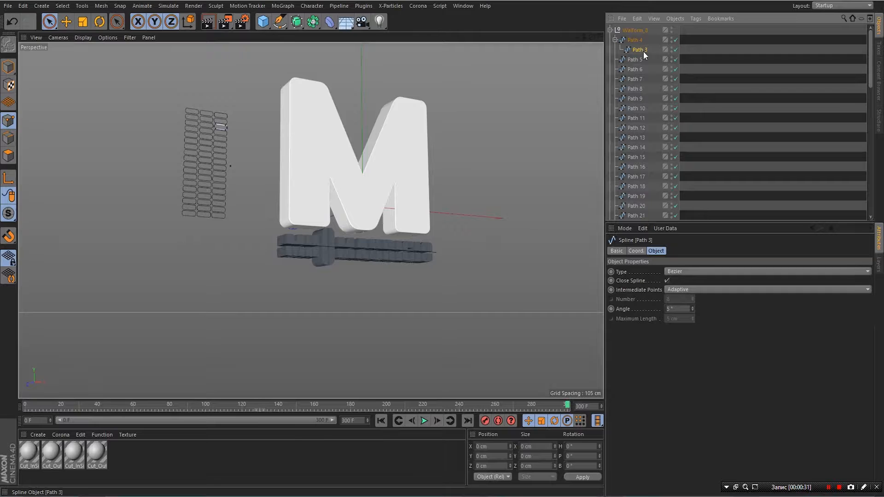
{"action": "key", "text": "ctrl+z"}
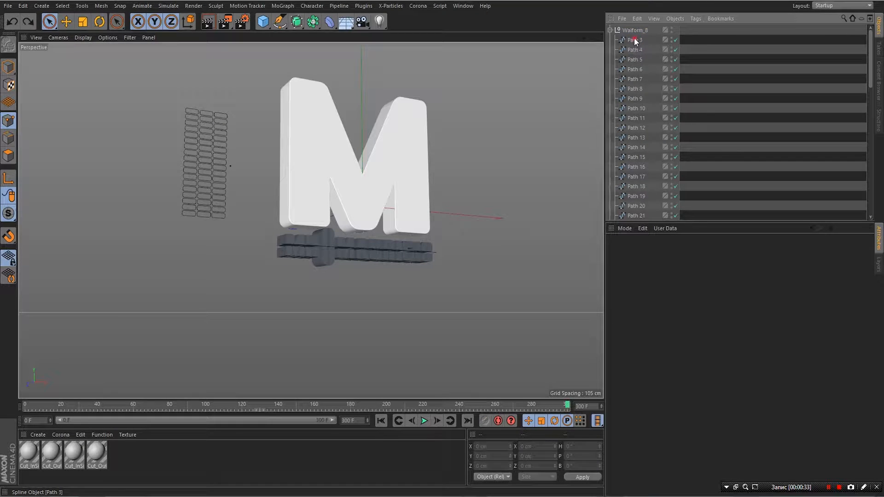
- Select Paths 3 through 19 in the Waiform_8 list
{"action": "left_click", "coordinate": [635, 41]}
{"action": "left_click", "coordinate": [639, 59], "text": "shift"}
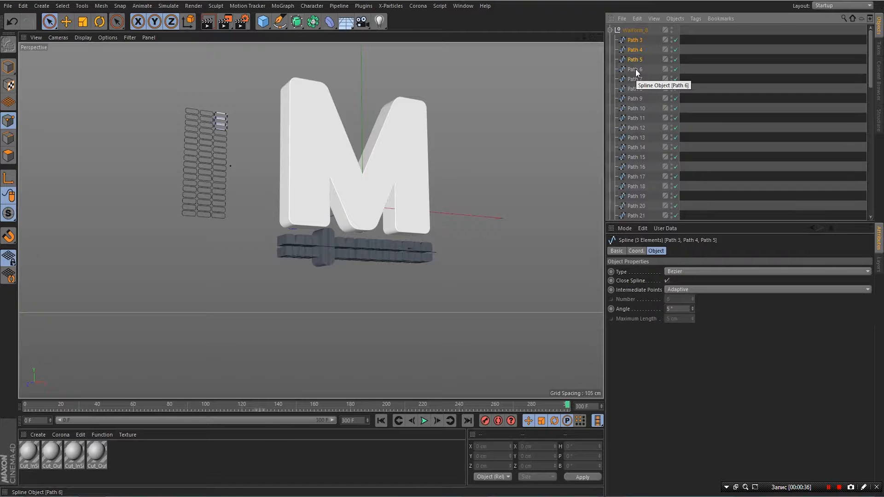
{"action": "left_click", "coordinate": [636, 68], "text": "shift"}
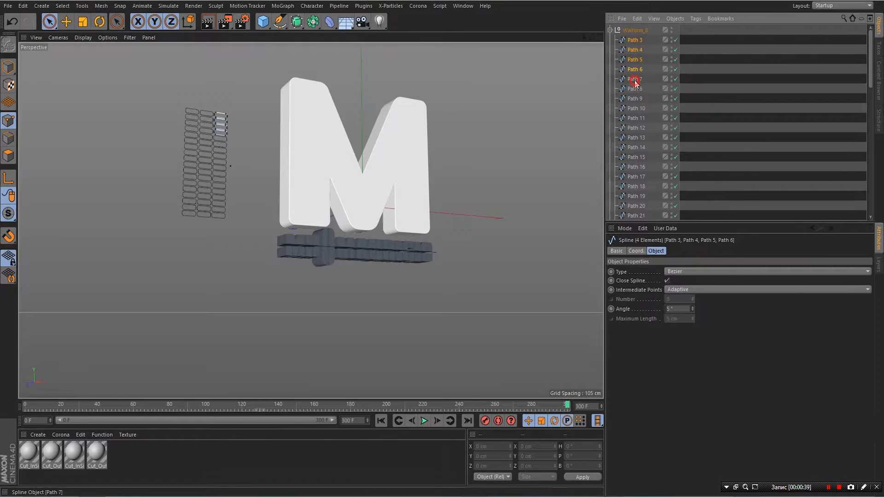
{"action": "left_click", "coordinate": [635, 80], "text": "shift"}
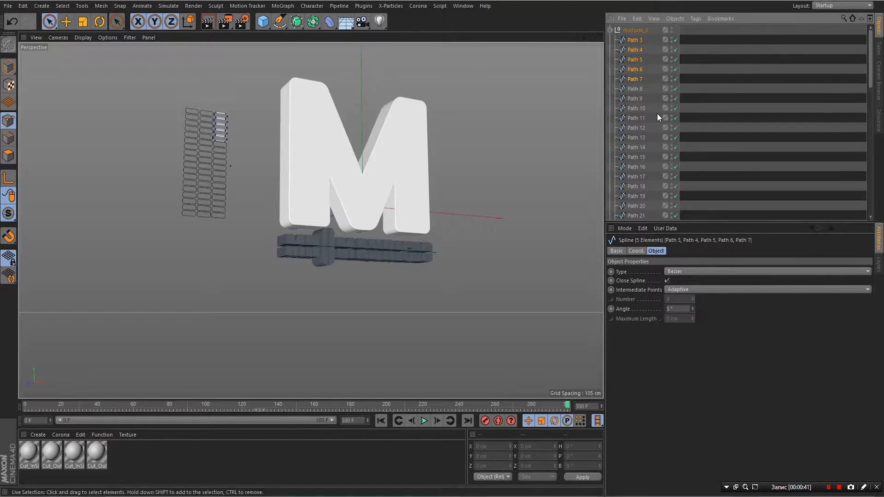
{"action": "left_click", "coordinate": [636, 89], "text": "shift"}
{"action": "left_click", "coordinate": [634, 99], "text": "shift"}
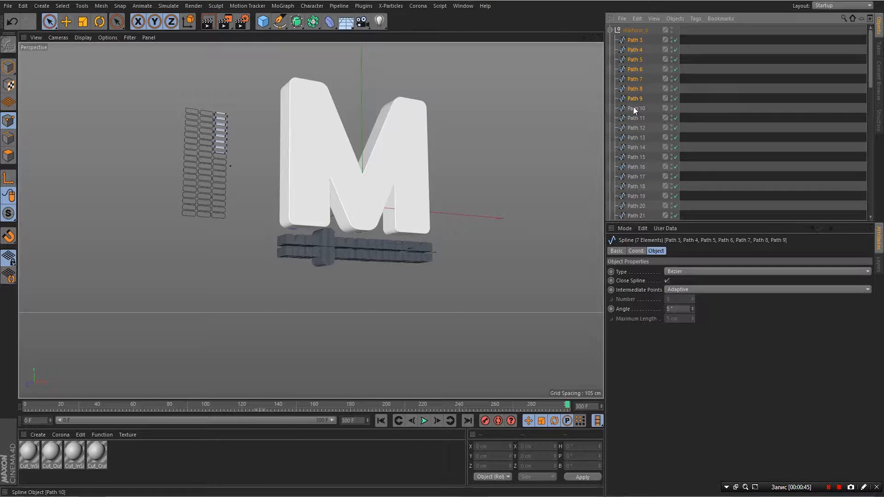
{"action": "left_click", "coordinate": [634, 109], "text": "shift"}
{"action": "left_click", "coordinate": [633, 117], "text": "shift"}
{"action": "left_click", "coordinate": [634, 128], "text": "shift"}
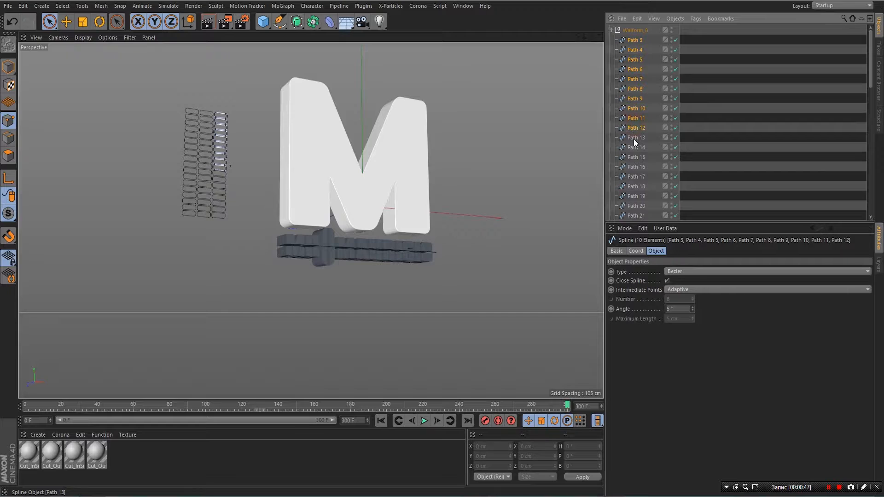
{"action": "left_click", "coordinate": [634, 138], "text": "shift"}
{"action": "left_click", "coordinate": [634, 148], "text": "shift"}
{"action": "left_click", "coordinate": [632, 155], "text": "shift"}
{"action": "left_click", "coordinate": [635, 167], "text": "shift"}
{"action": "left_click", "coordinate": [636, 177], "text": "shift"}
{"action": "left_click", "coordinate": [634, 186], "text": "shift"}
{"action": "left_click", "coordinate": [634, 196], "text": "shift"}
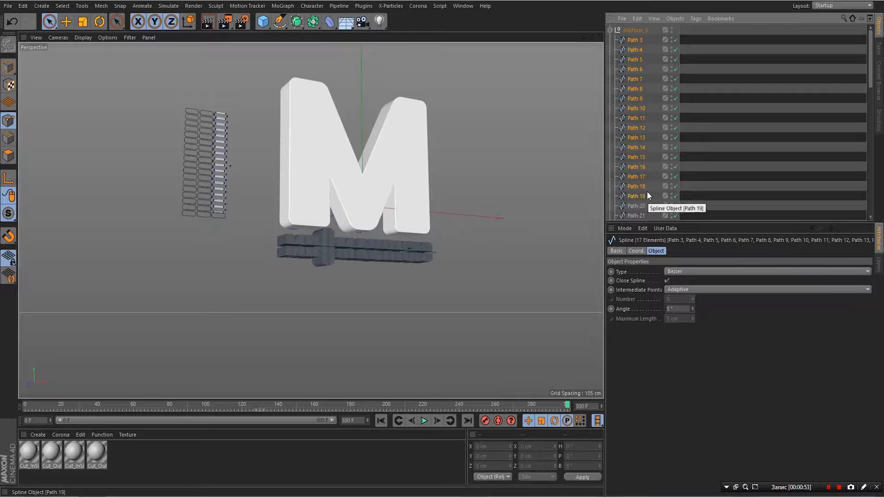
- Select Paths 21 through 56 and delete them, keeping Path 20
{"action": "scroll", "coordinate": [638, 198], "scroll_direction": "down", "scroll_amount": 5}
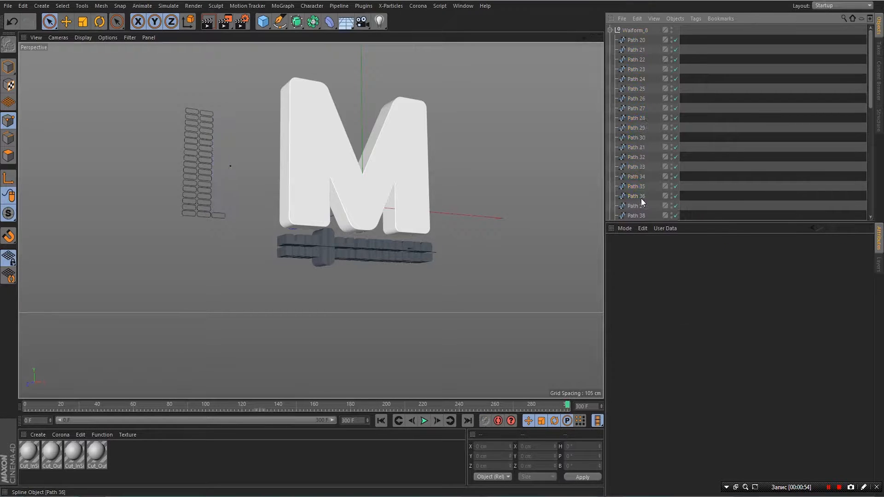
{"action": "left_click", "coordinate": [635, 49]}
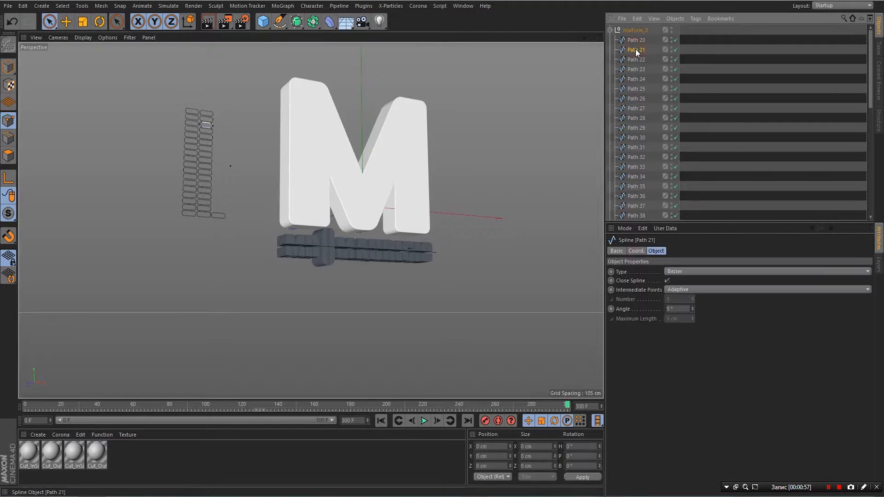
{"action": "scroll", "coordinate": [635, 128], "scroll_direction": "down", "scroll_amount": 8}
{"action": "left_click", "coordinate": [635, 128], "text": "ctrl"}
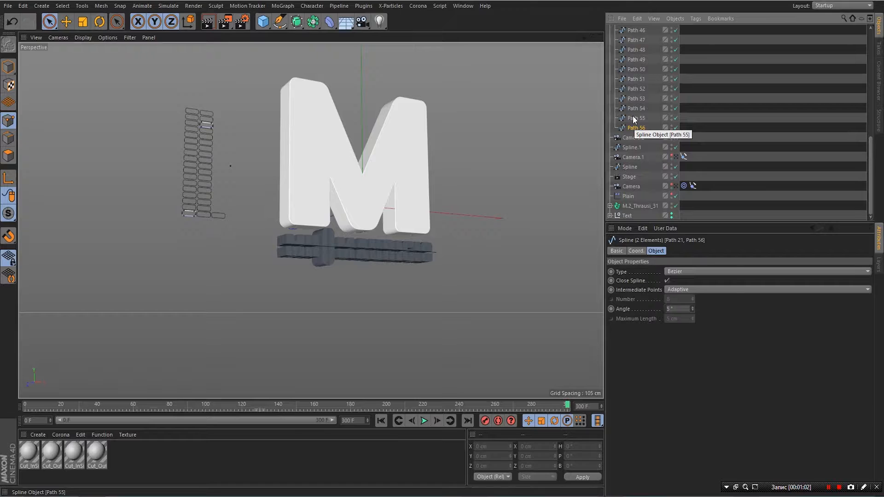
{"action": "scroll", "coordinate": [637, 65], "scroll_direction": "up", "scroll_amount": 8}
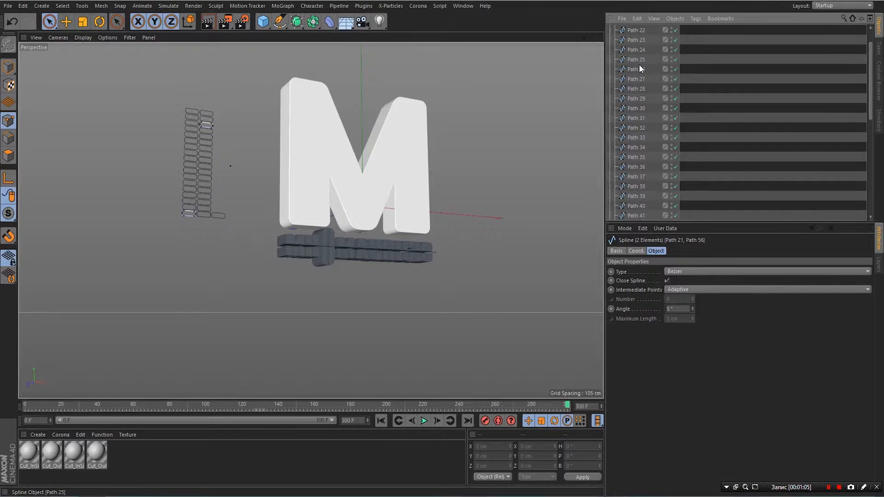
{"action": "scroll", "coordinate": [640, 68], "scroll_direction": "up", "scroll_amount": 1}
{"action": "left_click", "coordinate": [637, 49], "text": "shift"}
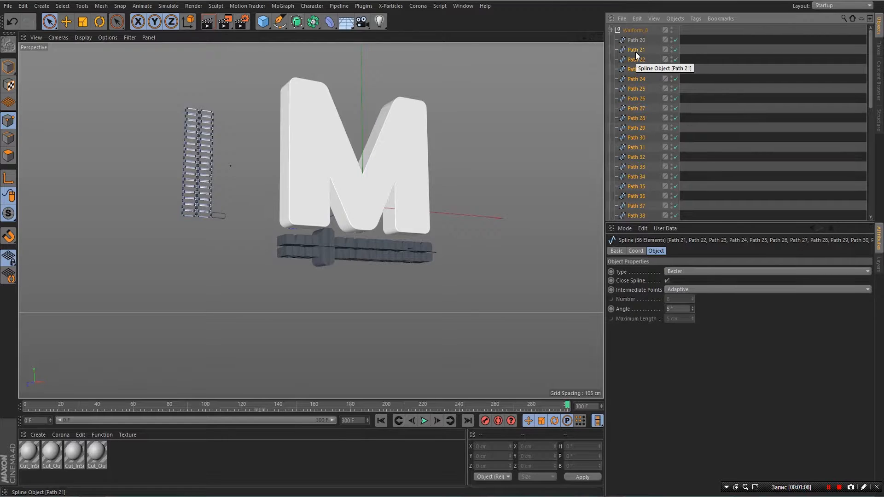
{"action": "key", "text": "Delete"}
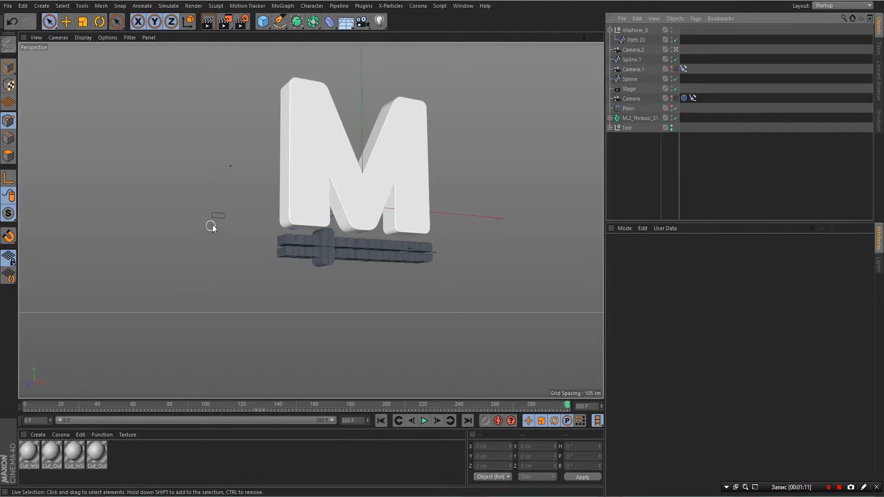
- Put Path 20 inside a new Extrude generator
{"action": "left_click", "coordinate": [636, 39]}
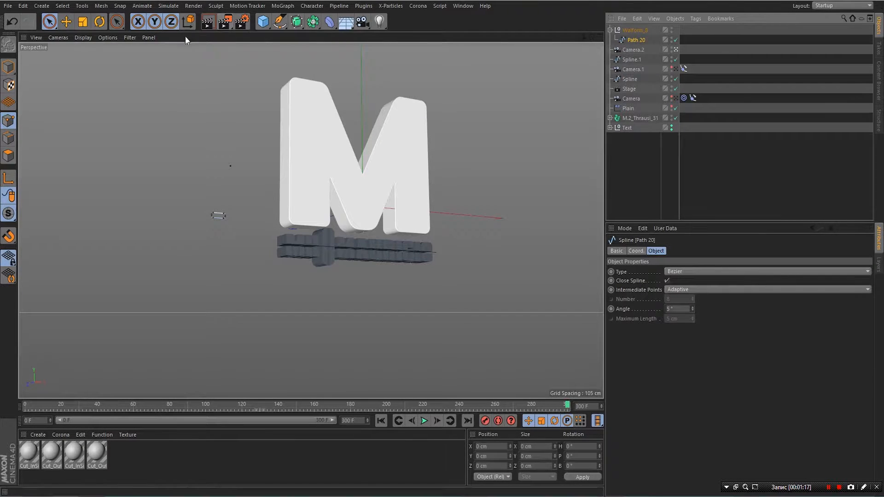
{"action": "left_click", "coordinate": [289, 8]}
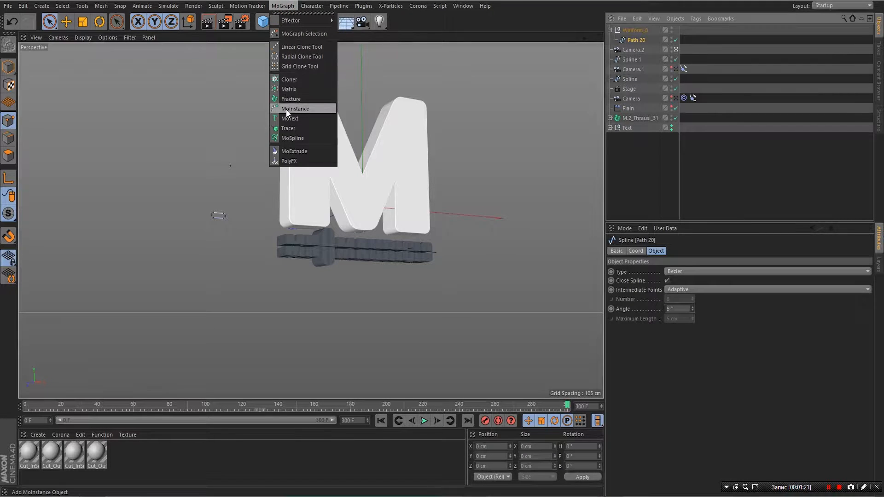
{"action": "left_click", "coordinate": [227, 112]}
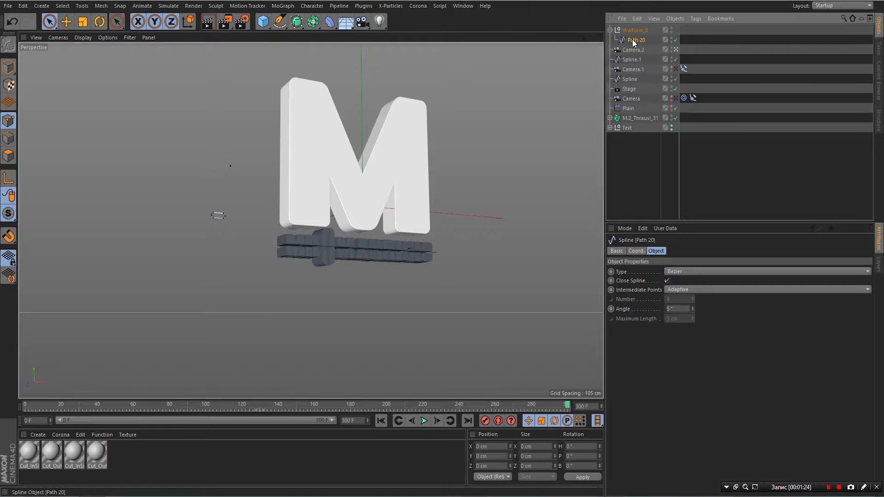
{"action": "left_click_drag", "start_coordinate": [633, 43], "coordinate": [630, 31]}
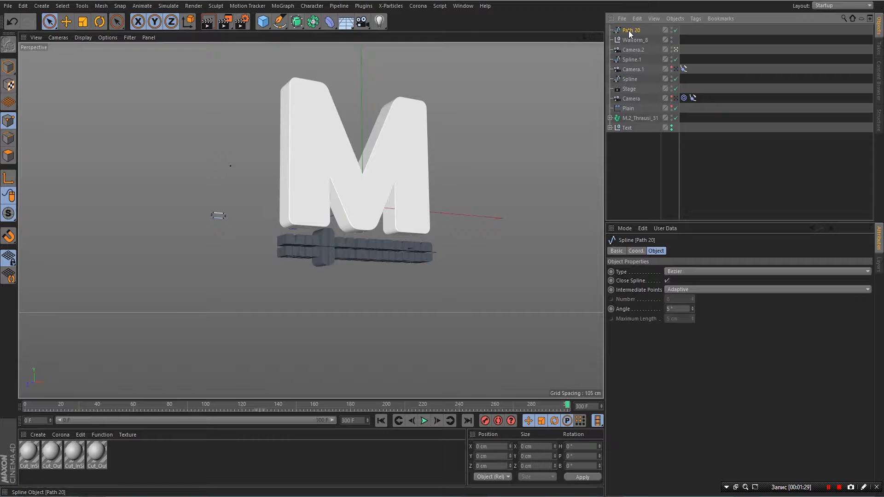
{"action": "left_click", "coordinate": [300, 23]}
{"action": "left_click", "coordinate": [414, 34]}
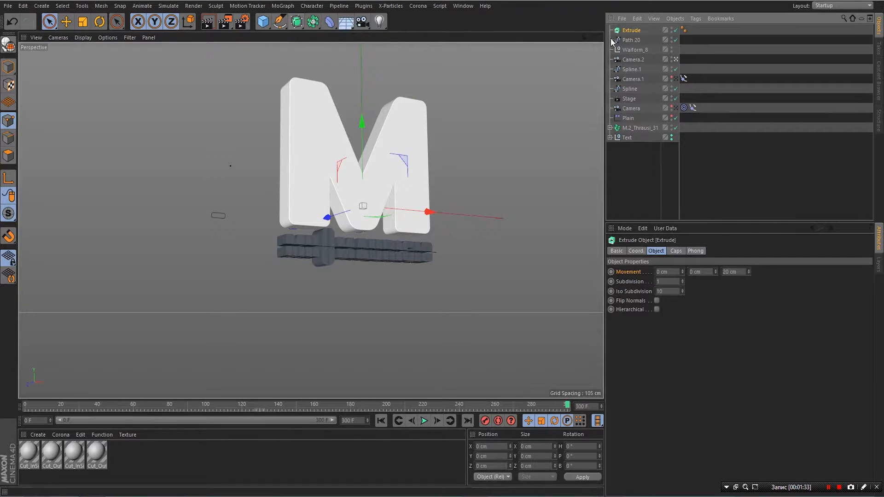
{"action": "left_click_drag", "start_coordinate": [629, 37], "coordinate": [634, 30]}
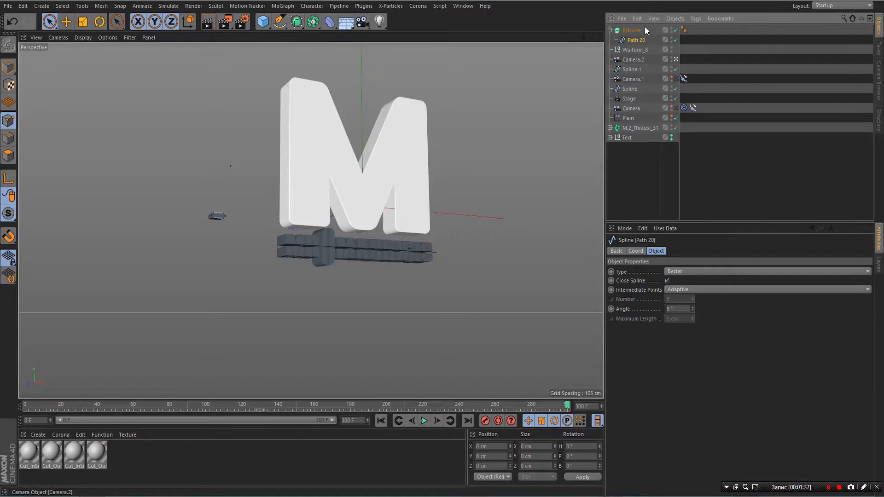
- Set the Extrude's Movement Z depth to 5 cm
{"action": "left_click", "coordinate": [632, 30]}
{"action": "left_click", "coordinate": [733, 271]}
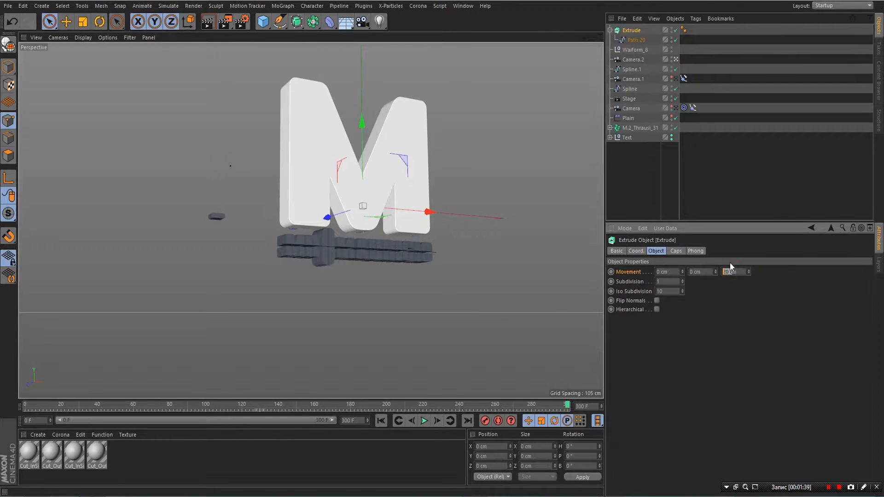
{"action": "type", "text": "500"}
{"action": "key", "text": "Return"}
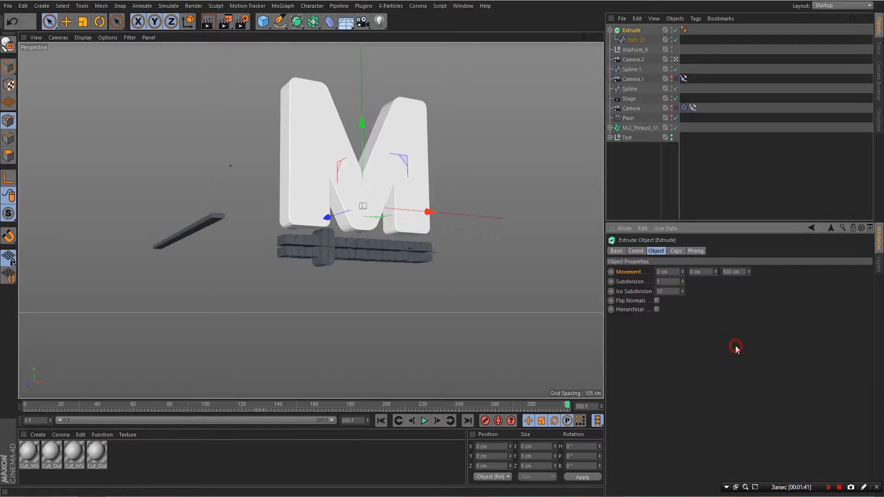
{"action": "double_click", "coordinate": [733, 271]}
{"action": "type", "text": "5"}
{"action": "key", "text": "Return"}
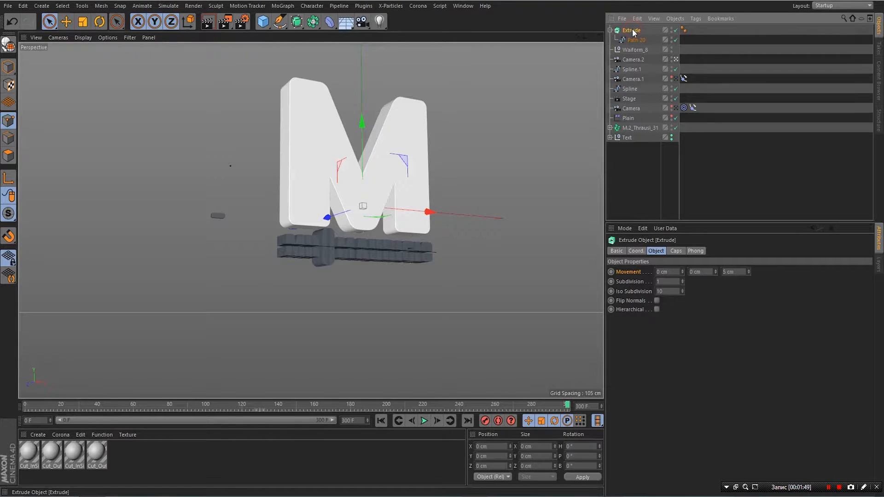
- Move the Extrude's axis about 241 cm left and 32 cm down
{"action": "left_click", "coordinate": [8, 179]}
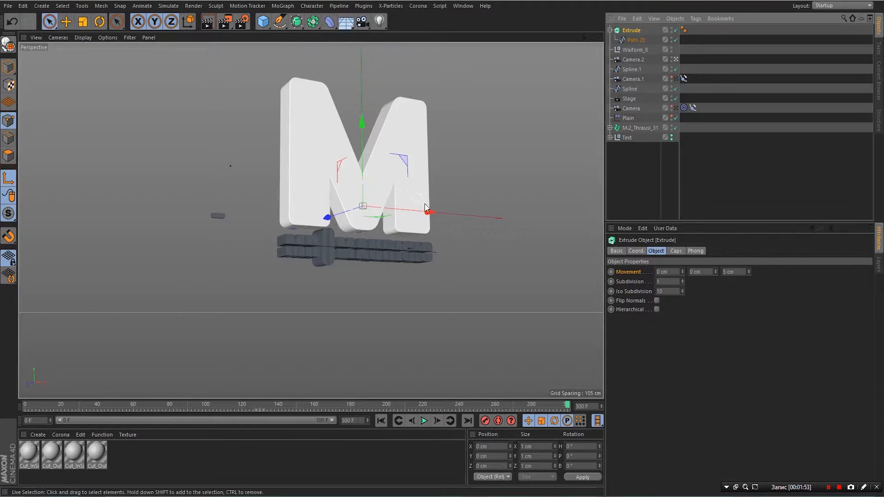
{"action": "left_click_drag", "start_coordinate": [432, 210], "coordinate": [291, 249]}
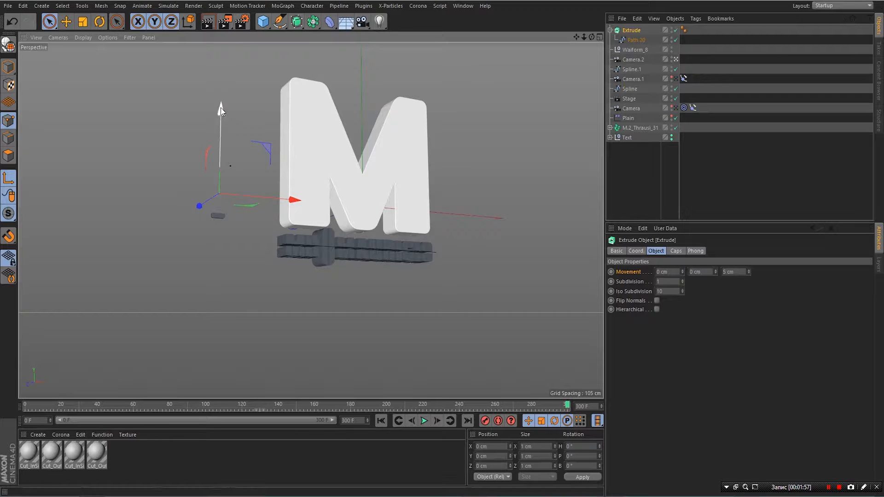
{"action": "left_click_drag", "start_coordinate": [220, 107], "coordinate": [225, 131]}
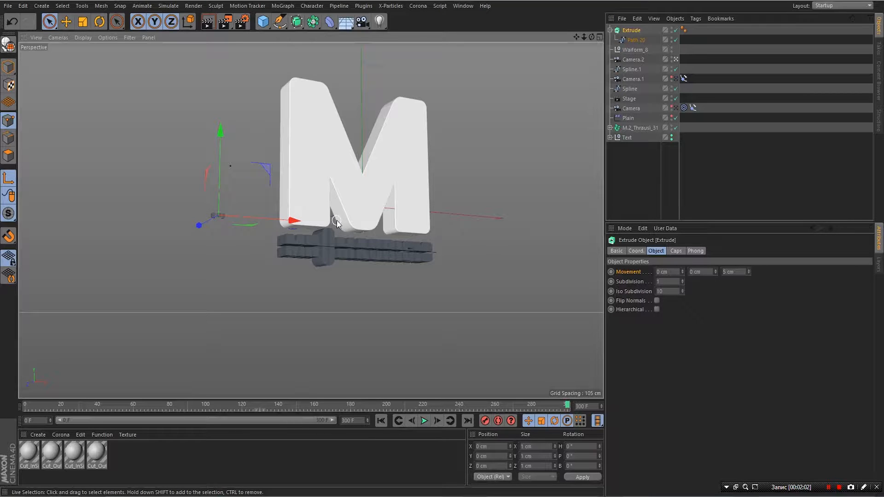
- Show four viewports and pan and zoom the Top view onto the 5 cm Path 20 bar
{"action": "left_click", "coordinate": [599, 36]}
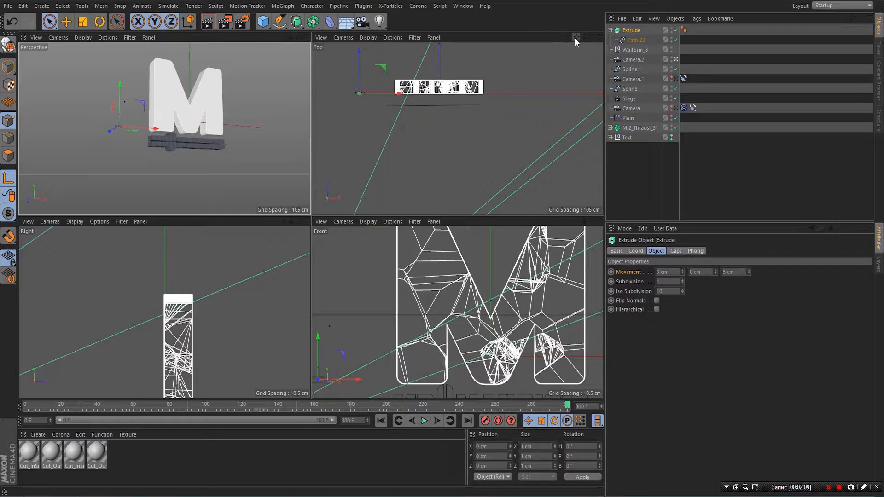
{"action": "left_click_drag", "start_coordinate": [576, 38], "coordinate": [684, 89]}
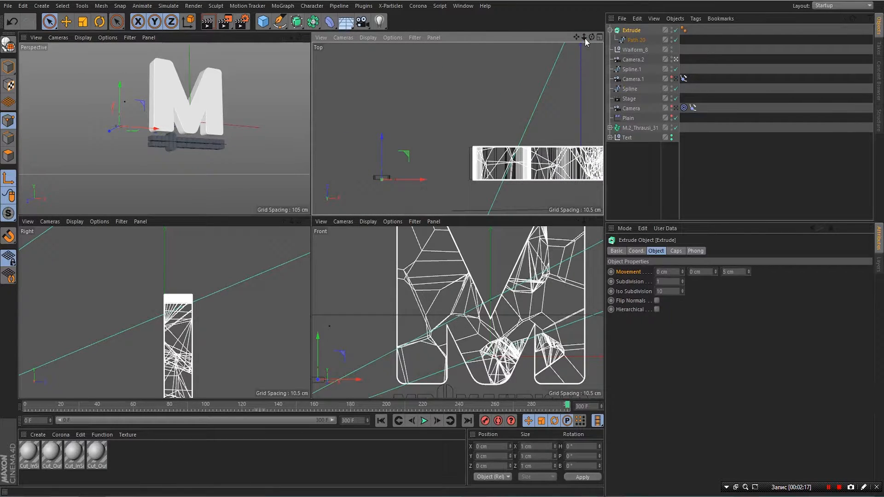
{"action": "left_click_drag", "start_coordinate": [585, 37], "coordinate": [653, 0]}
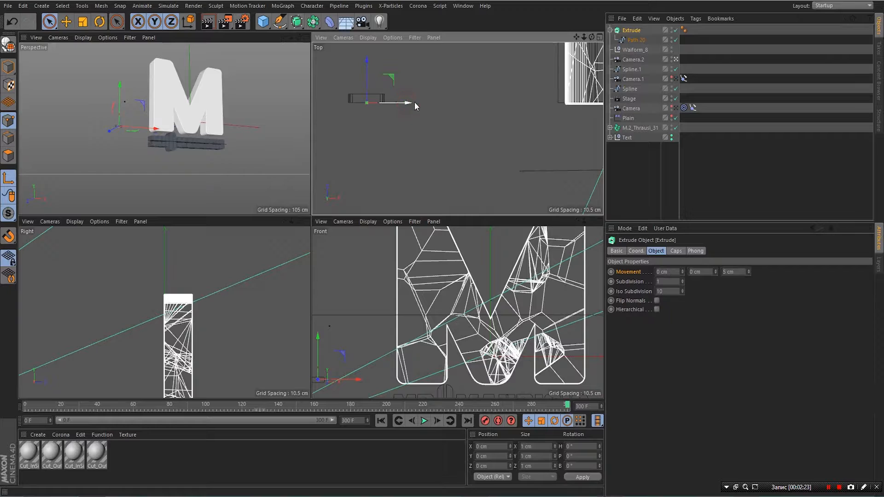
{"action": "left_click_drag", "start_coordinate": [414, 103], "coordinate": [409, 109]}
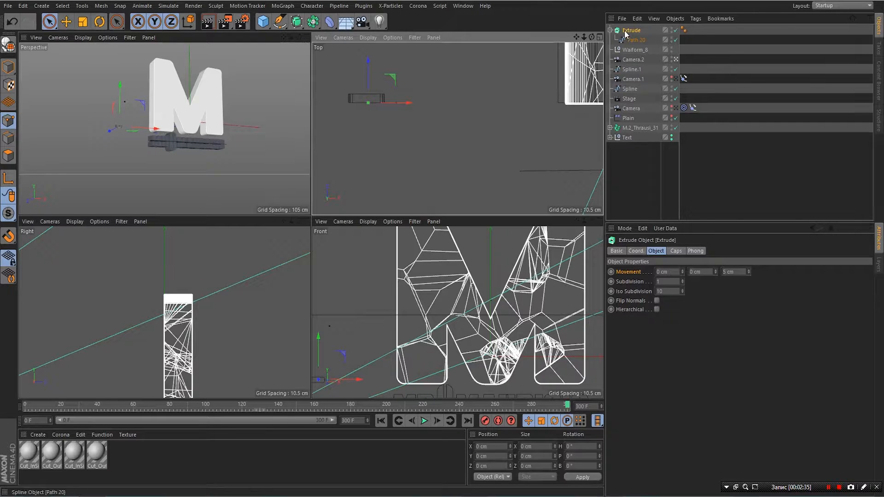
- Make the Extrude object editable with C
{"action": "left_click", "coordinate": [610, 30]}
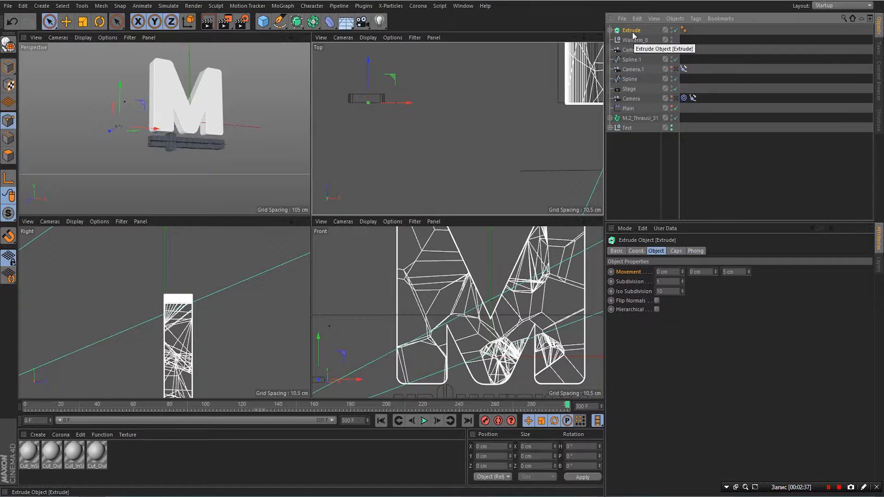
{"action": "left_click", "coordinate": [631, 31]}
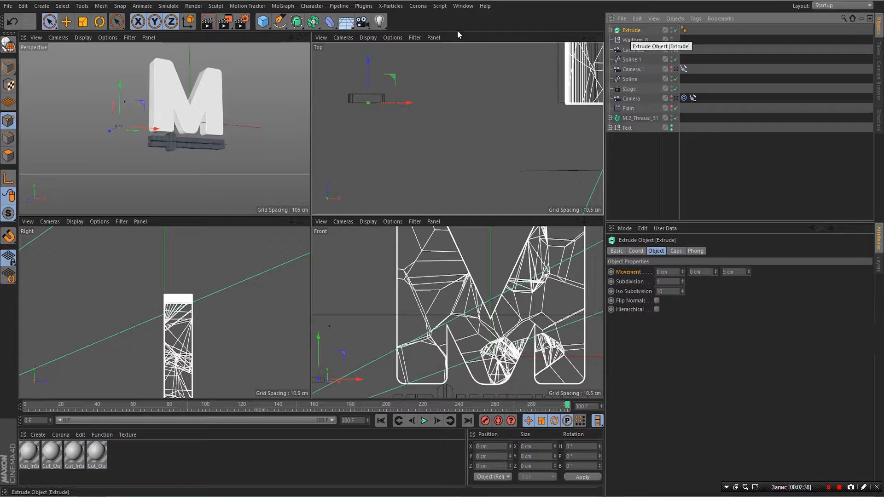
{"action": "left_click", "coordinate": [9, 45]}
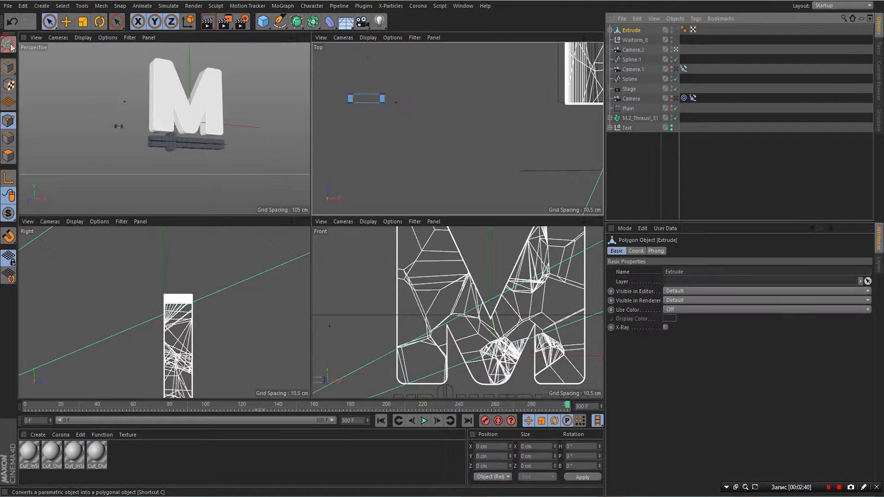
- Add a Cloner to the scene, leaving Extrude outside it
{"action": "left_click", "coordinate": [635, 31]}
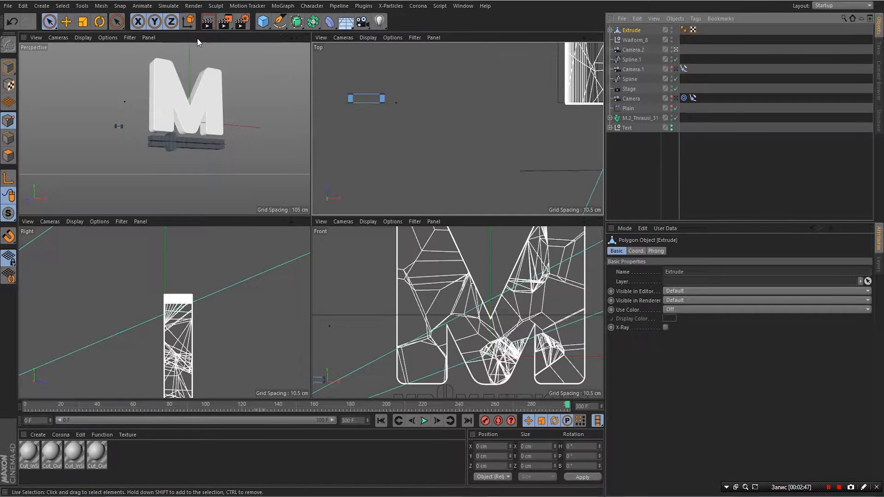
{"action": "left_click", "coordinate": [281, 7]}
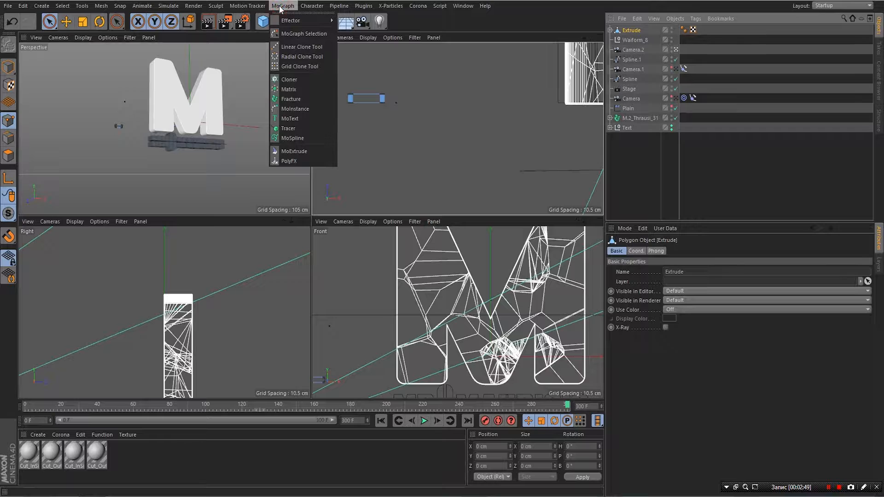
{"action": "left_click", "coordinate": [290, 80]}
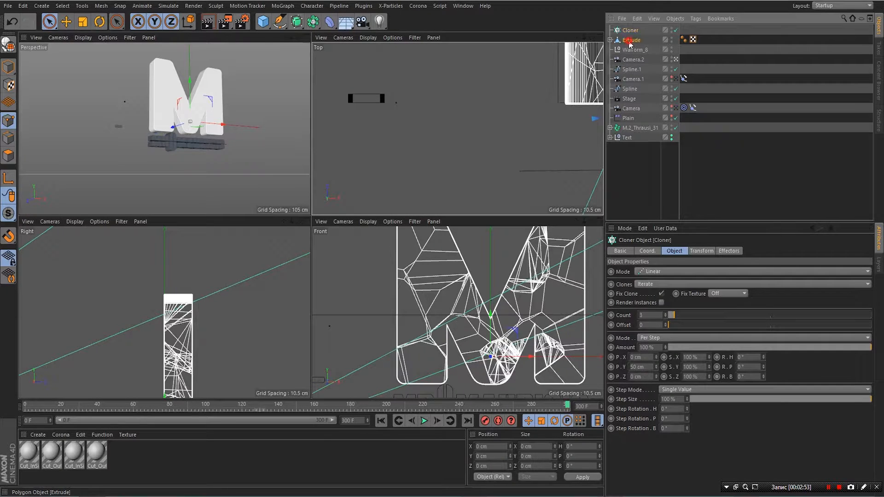
{"action": "left_click_drag", "start_coordinate": [630, 43], "coordinate": [635, 33]}
{"action": "left_click_drag", "start_coordinate": [634, 33], "coordinate": [635, 40]}
- Select the Extrude together with its Cap 1 and Cap 2
{"action": "left_click", "coordinate": [610, 40]}
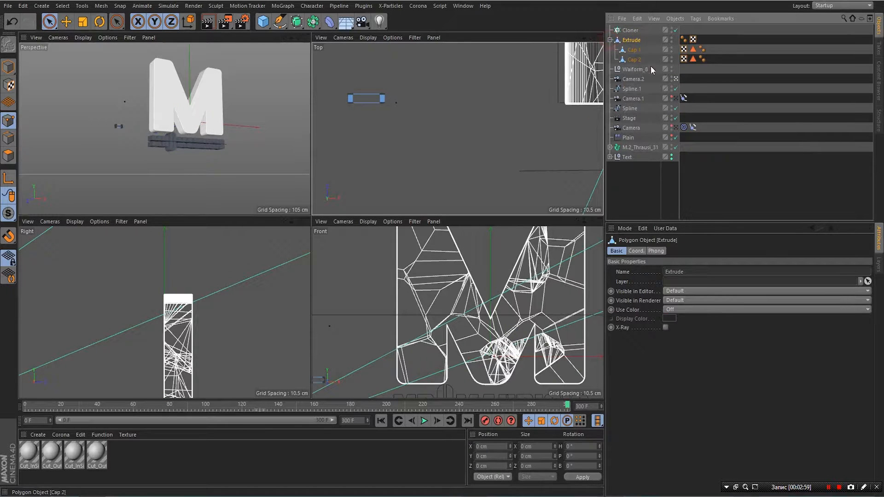
{"action": "left_click", "coordinate": [637, 40]}
{"action": "left_click", "coordinate": [637, 60], "text": "ctrl"}
{"action": "left_click", "coordinate": [634, 50], "text": "ctrl"}
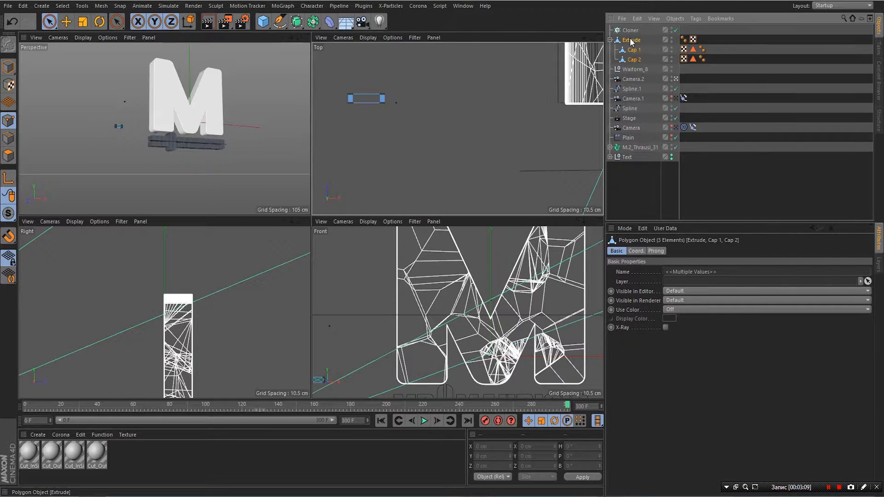
- Join the bar and caps with Connect Objects + Delete and drop Extrude.1 into the Cloner
{"action": "right_click", "coordinate": [631, 41]}
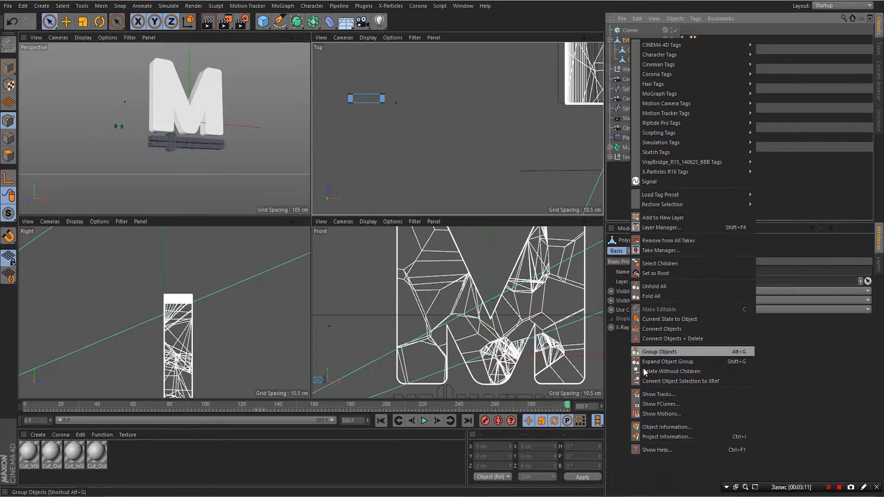
{"action": "left_click", "coordinate": [646, 339]}
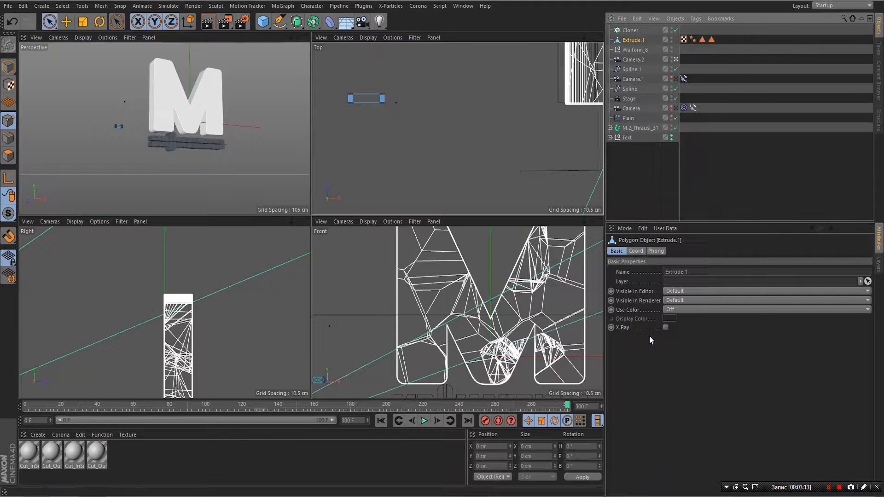
{"action": "left_click", "coordinate": [627, 39]}
{"action": "left_click_drag", "start_coordinate": [628, 39], "coordinate": [632, 31]}
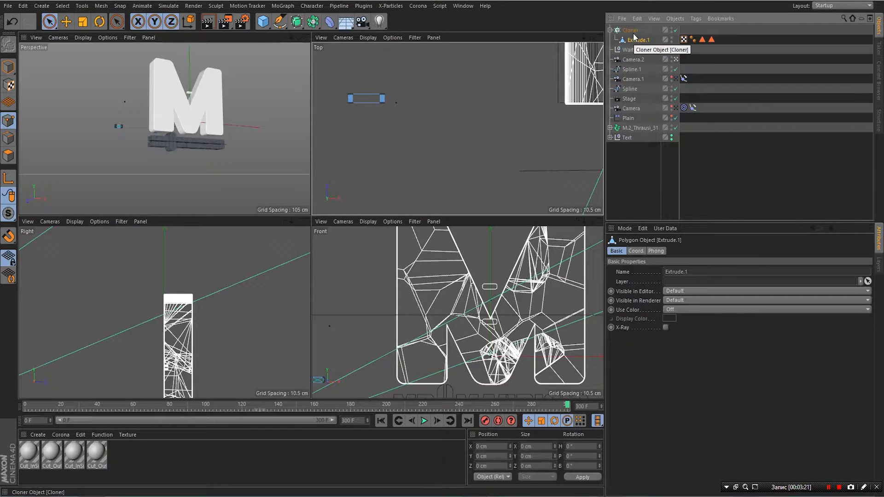
{"action": "left_click", "coordinate": [631, 31]}
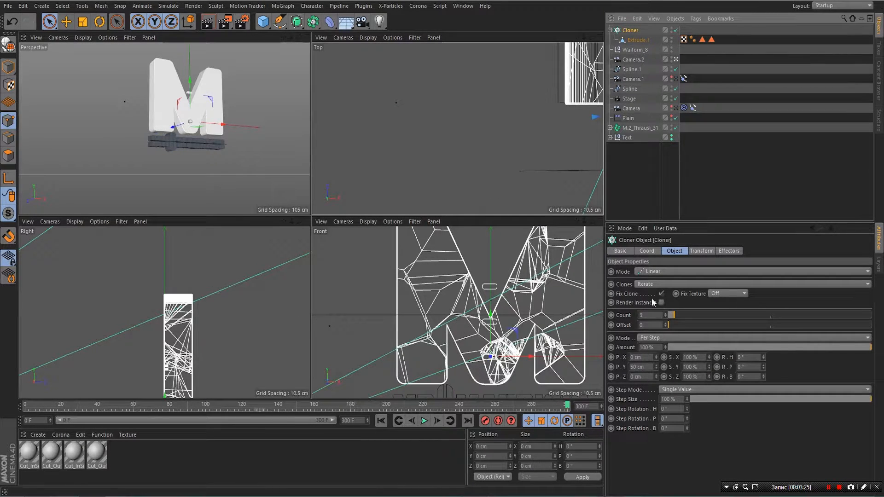
- Give the Cloner 18 clones, shift it left of the M, and set Step Size to 4%
{"action": "left_click", "coordinate": [648, 314]}
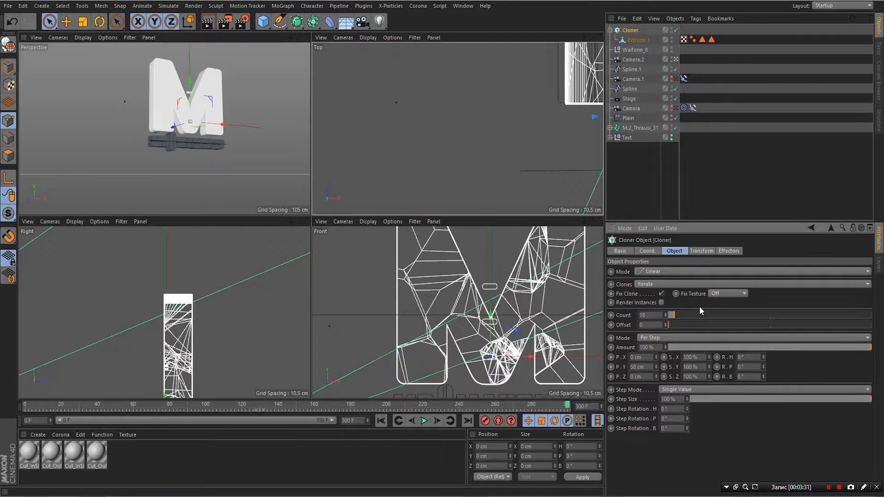
{"action": "key", "text": "Return"}
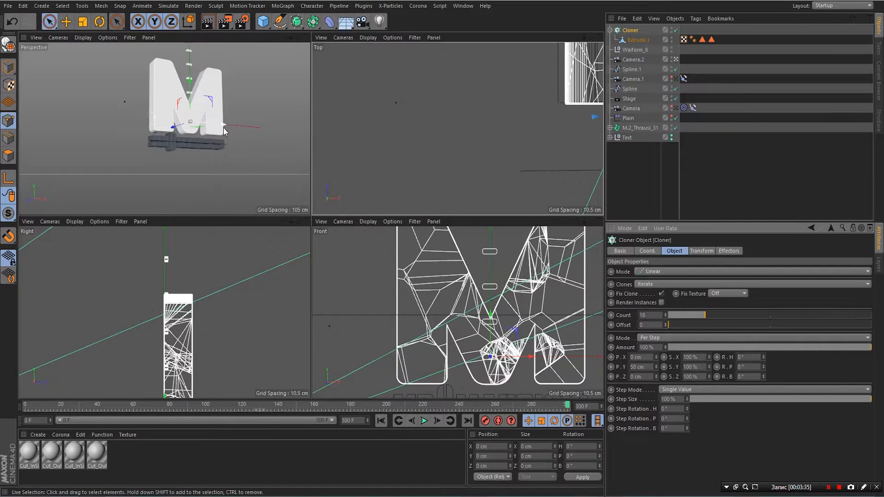
{"action": "left_click_drag", "start_coordinate": [223, 123], "coordinate": [177, 131]}
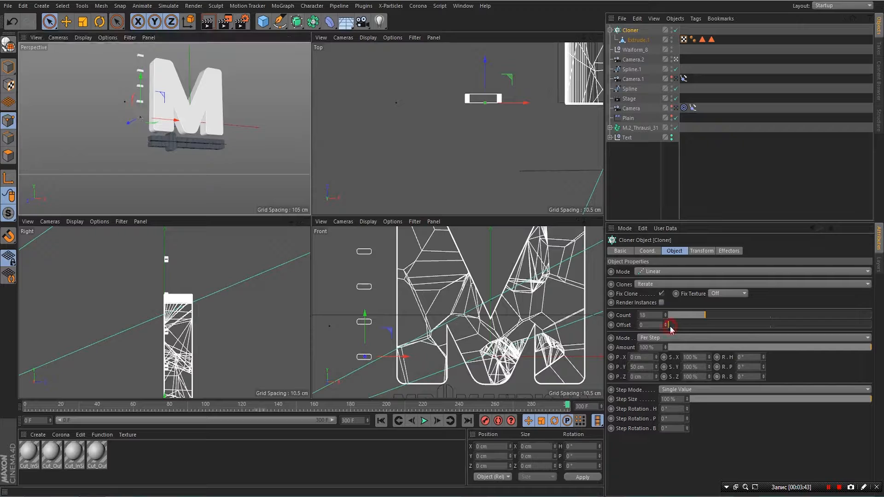
{"action": "left_click_drag", "start_coordinate": [670, 326], "coordinate": [674, 326]}
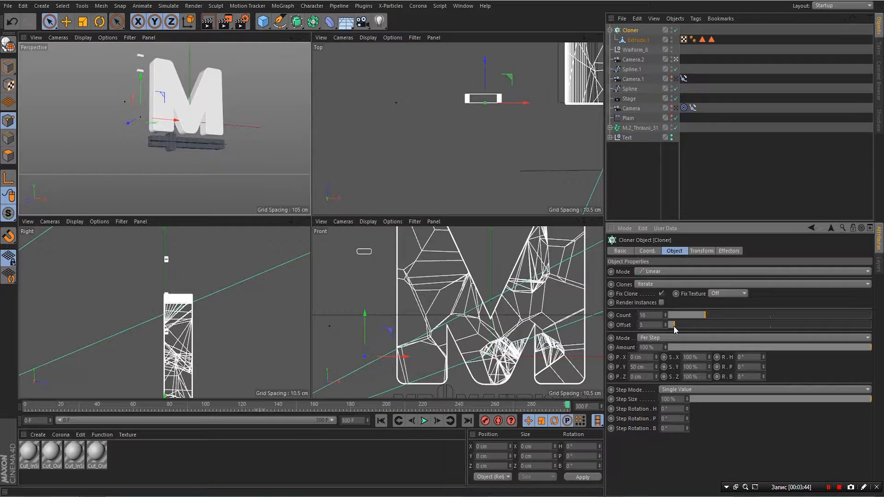
{"action": "key", "text": "ctrl+z"}
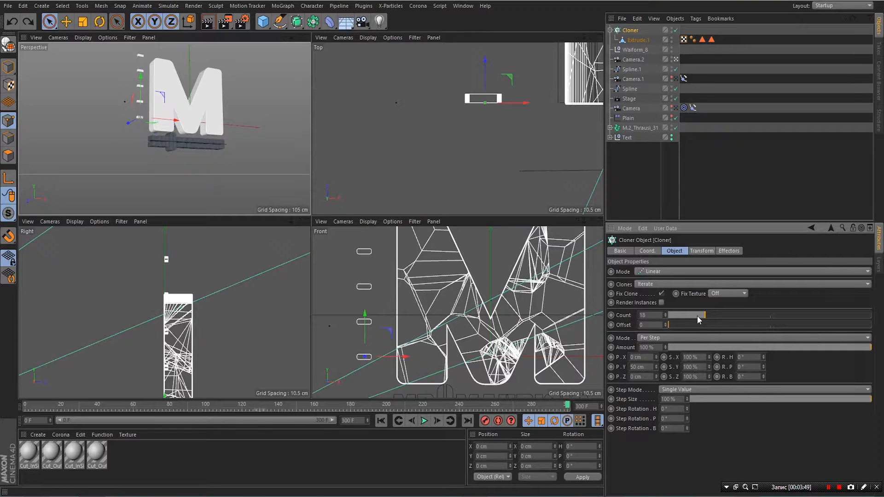
{"action": "left_click_drag", "start_coordinate": [871, 401], "coordinate": [696, 458]}
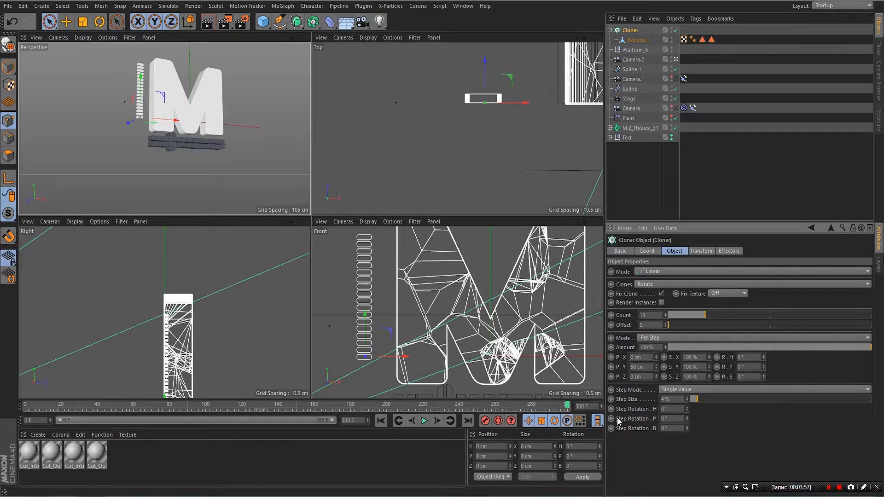
{"action": "left_click", "coordinate": [598, 221]}
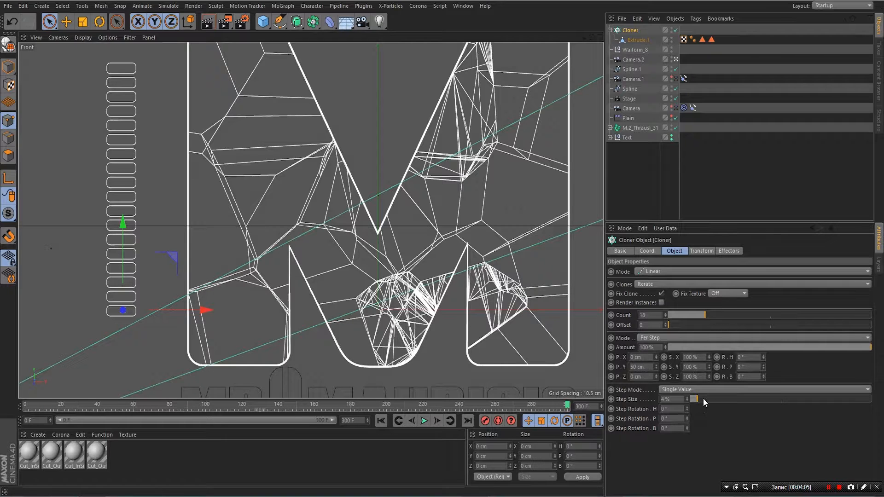
- Set Step Size to 3%, place the bar column on the M's left leg, and duplicate the Cloner
{"action": "left_click_drag", "start_coordinate": [701, 400], "coordinate": [696, 399]}
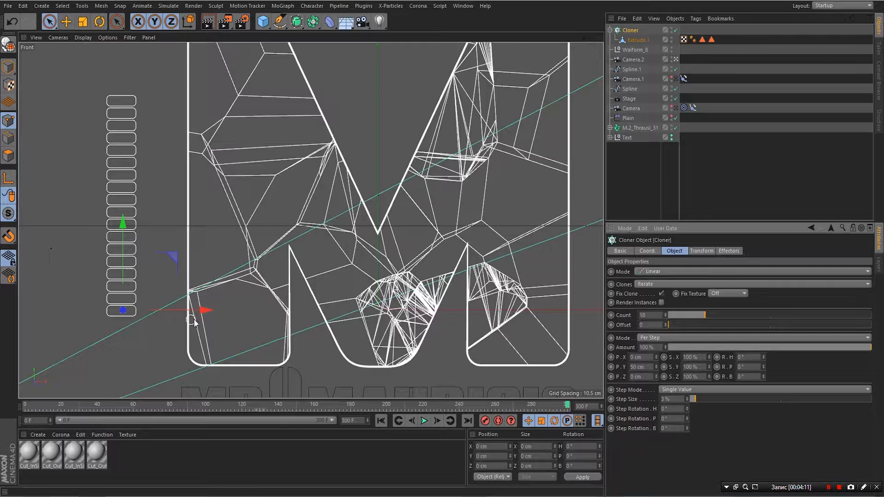
{"action": "mouse_move", "coordinate": [204, 313]}
{"action": "left_mouse_down"}
{"action": "mouse_move", "coordinate": [295, 318]}
{"action": "mouse_move", "coordinate": [290, 329]}
{"action": "left_mouse_up"}
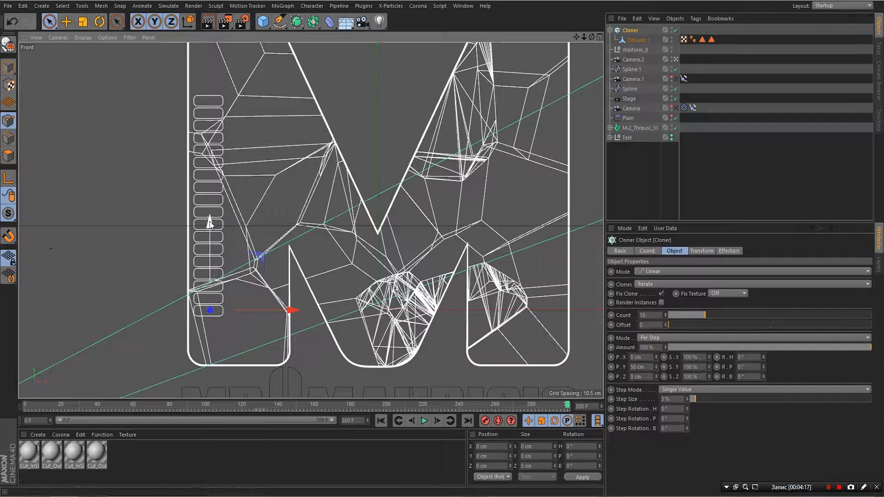
{"action": "left_click_drag", "start_coordinate": [208, 220], "coordinate": [209, 267]}
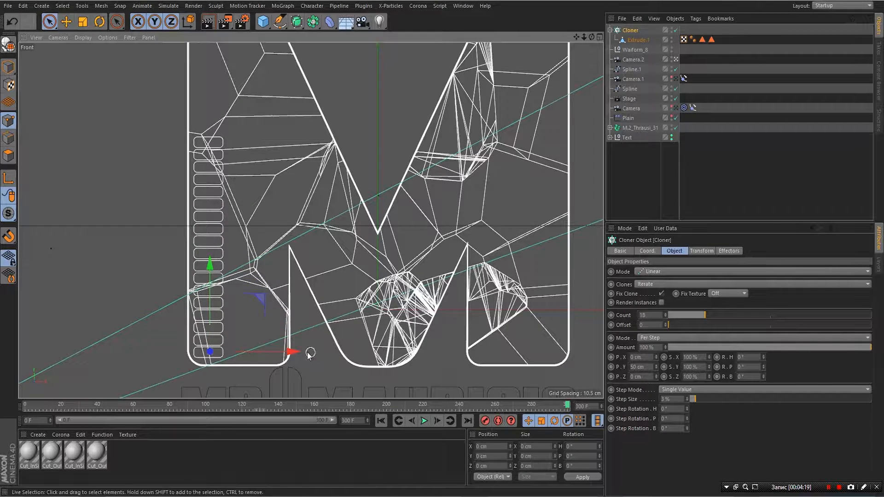
{"action": "left_click_drag", "start_coordinate": [292, 352], "coordinate": [296, 358]}
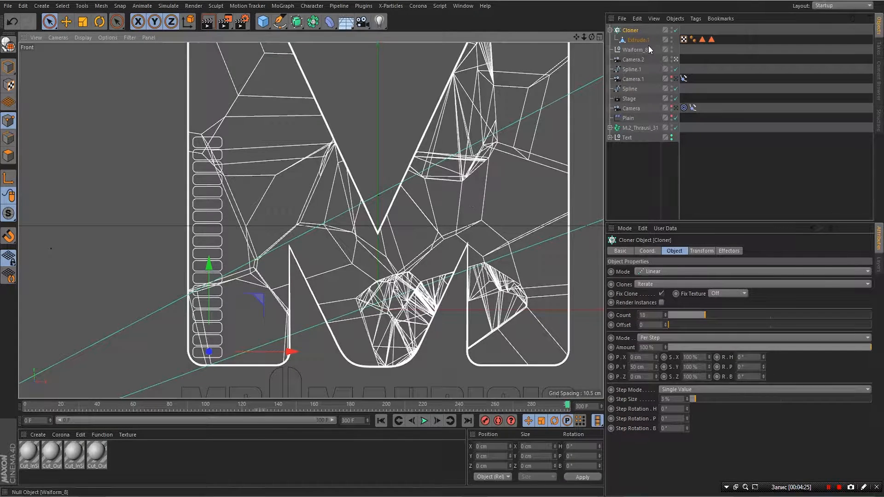
{"action": "left_click", "coordinate": [610, 30]}
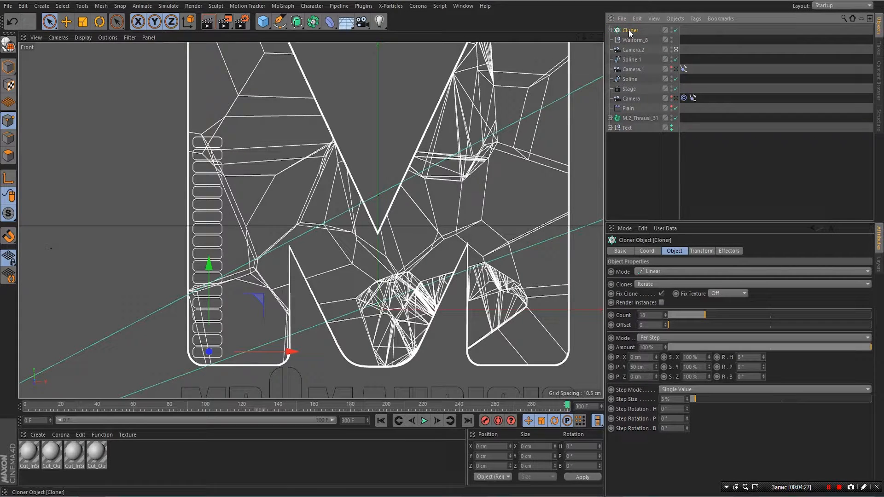
{"action": "left_click_drag", "start_coordinate": [629, 26], "coordinate": [629, 32]}
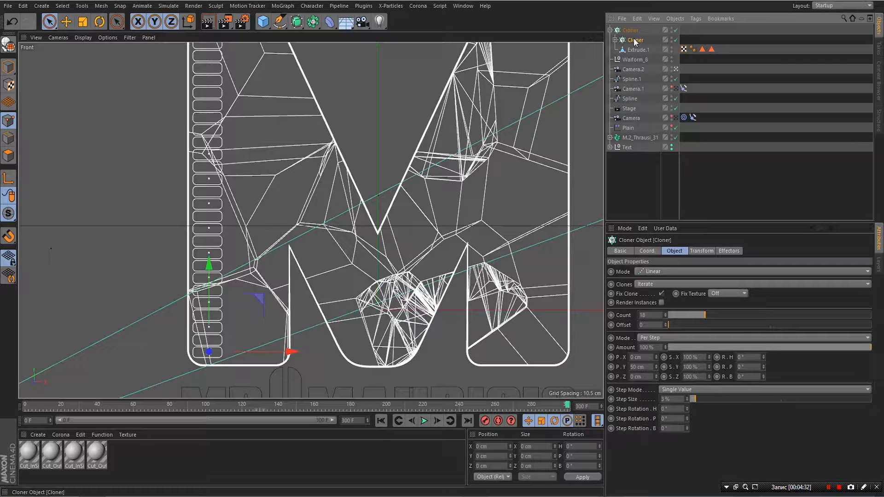
- Undo the nested copy, duplicate the Cloner alongside it, and collapse all three cloners
{"action": "key", "text": "ctrl+z"}
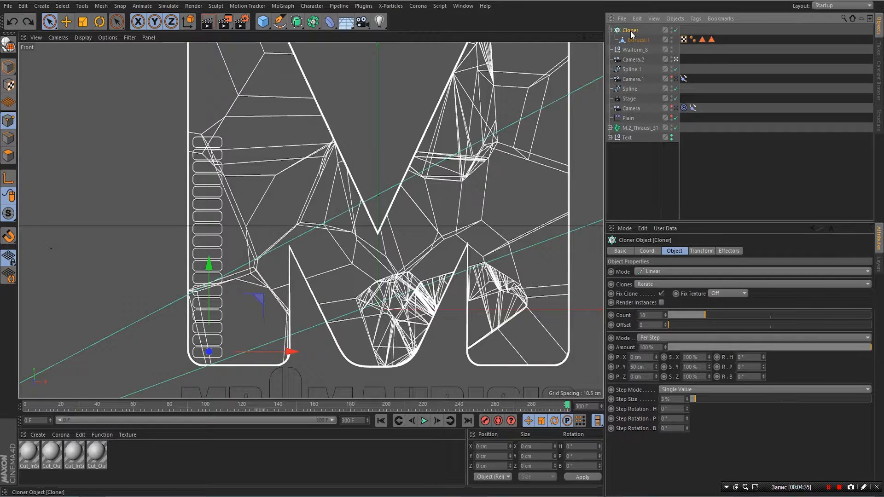
{"action": "mouse_move", "coordinate": [631, 33]}
{"action": "left_mouse_down", "text": "ctrl"}
{"action": "mouse_move", "coordinate": [624, 20]}
{"action": "mouse_move", "coordinate": [627, 29]}
{"action": "left_mouse_up", "text": "ctrl"}
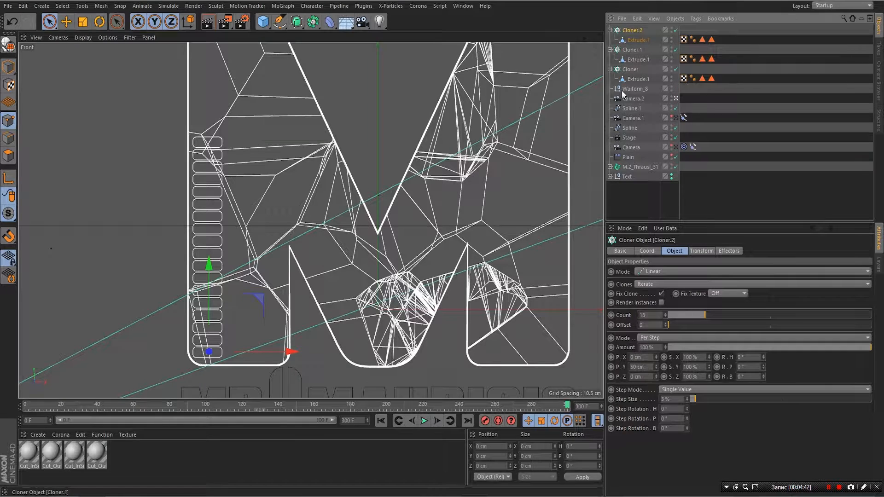
{"action": "left_click", "coordinate": [610, 49]}
{"action": "left_click", "coordinate": [611, 59]}
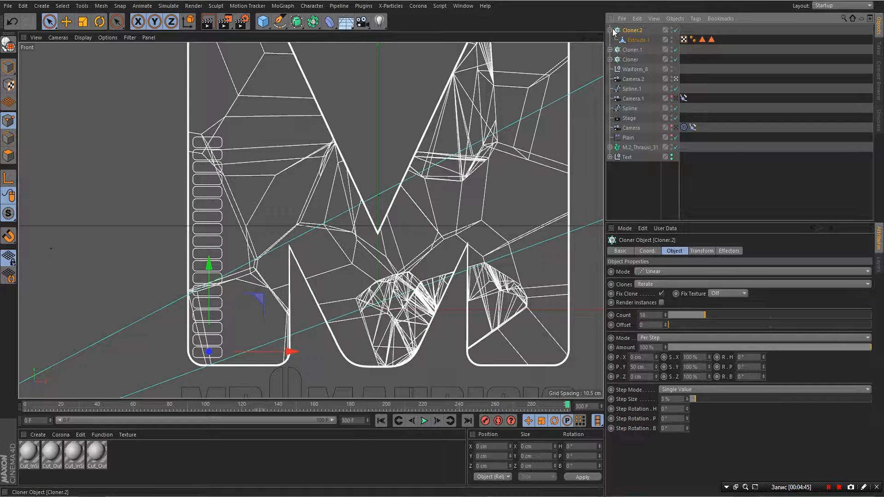
{"action": "left_click", "coordinate": [610, 30]}
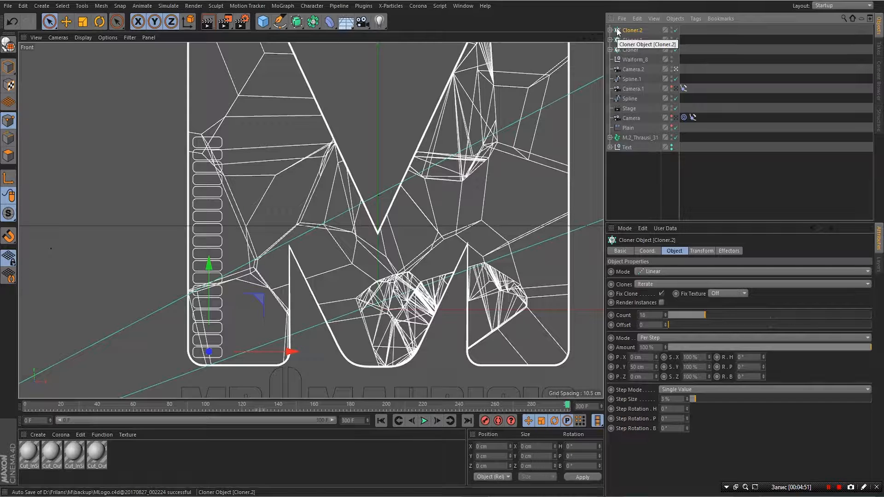
- Slide Cloner.2's bars right and Cloner.1's bars into a middle column
{"action": "left_click", "coordinate": [292, 353]}
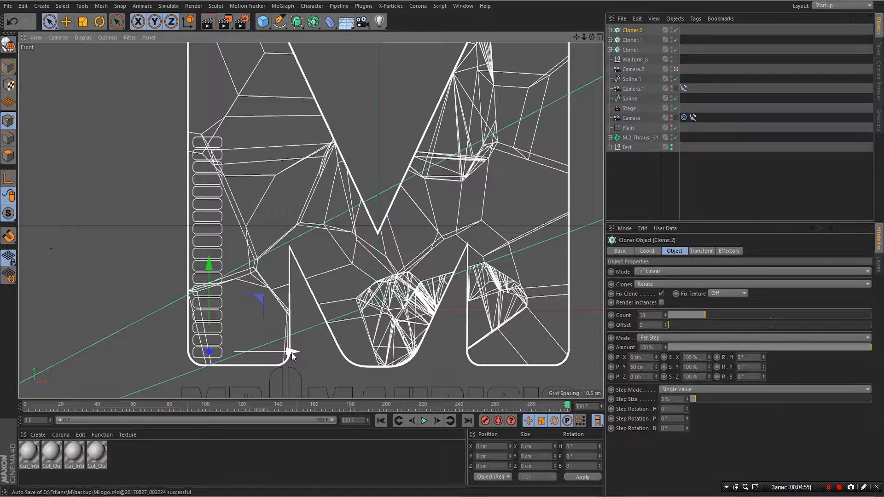
{"action": "left_click_drag", "start_coordinate": [292, 353], "coordinate": [356, 355]}
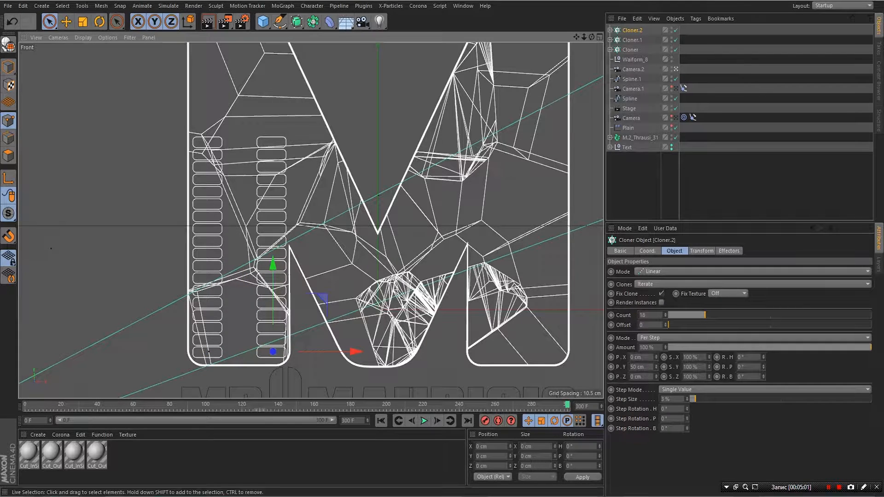
{"action": "left_click", "coordinate": [633, 40]}
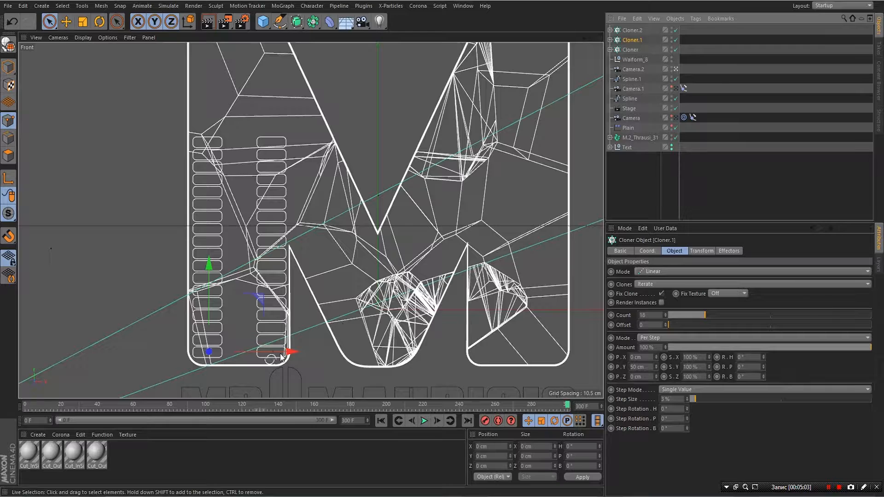
{"action": "left_click_drag", "start_coordinate": [292, 352], "coordinate": [324, 360]}
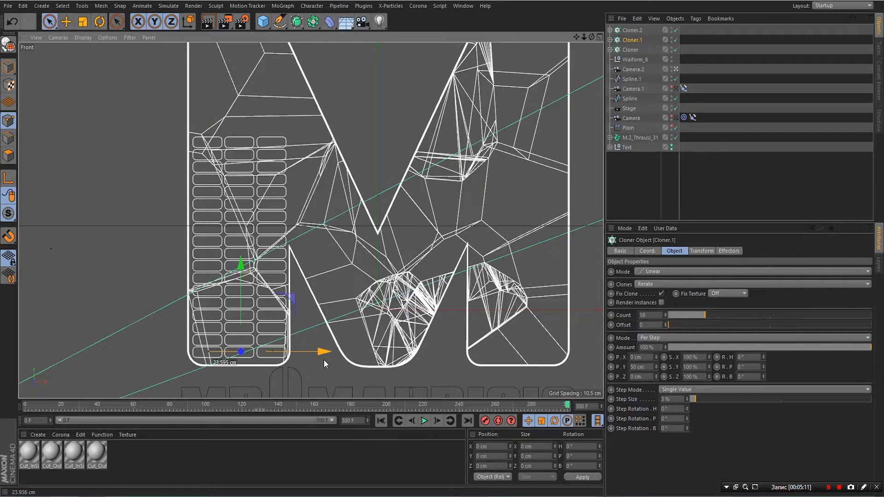
{"action": "left_click_drag", "start_coordinate": [325, 360], "coordinate": [325, 360]}
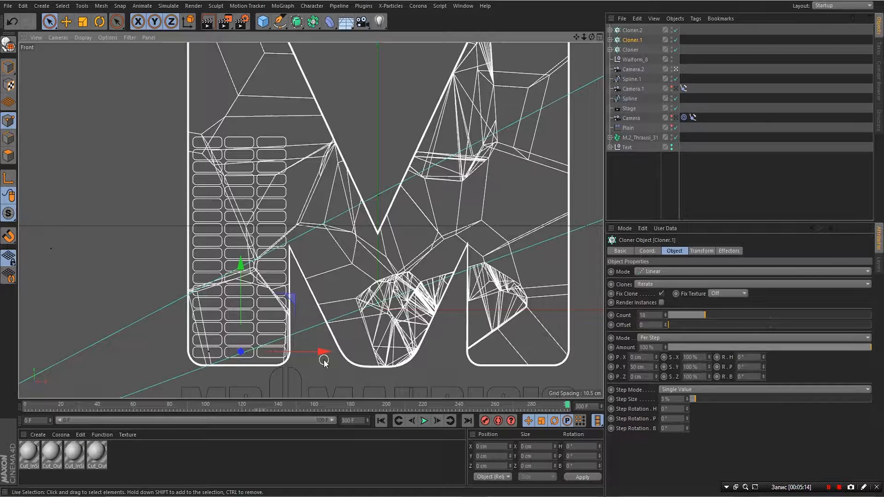
{"action": "left_click", "coordinate": [631, 30]}
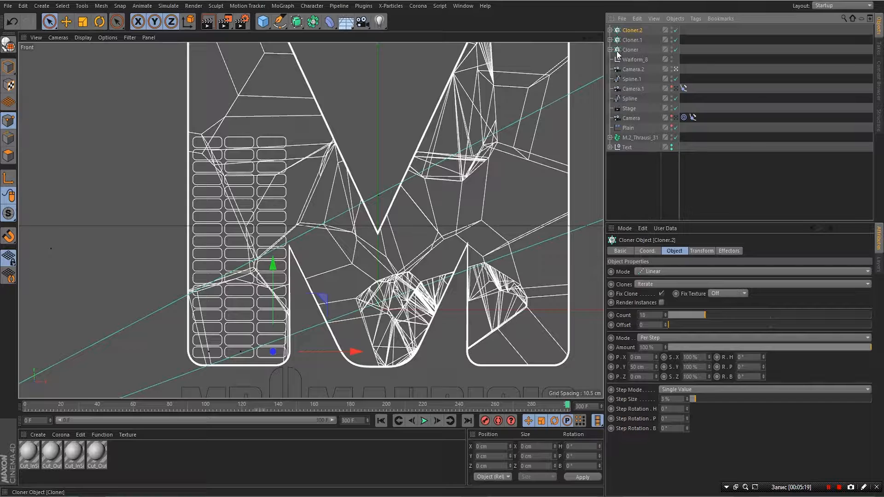
- Move Cloner, Cloner.1 and Cloner.2 inside the Waiform_8 null
{"action": "left_click", "coordinate": [617, 50], "text": "shift"}
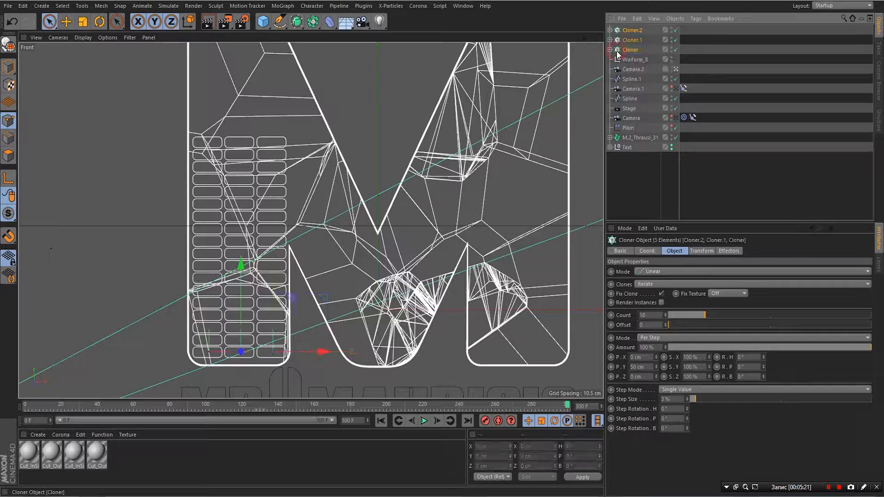
{"action": "left_click_drag", "start_coordinate": [619, 33], "coordinate": [626, 59]}
{"action": "left_click", "coordinate": [627, 31]}
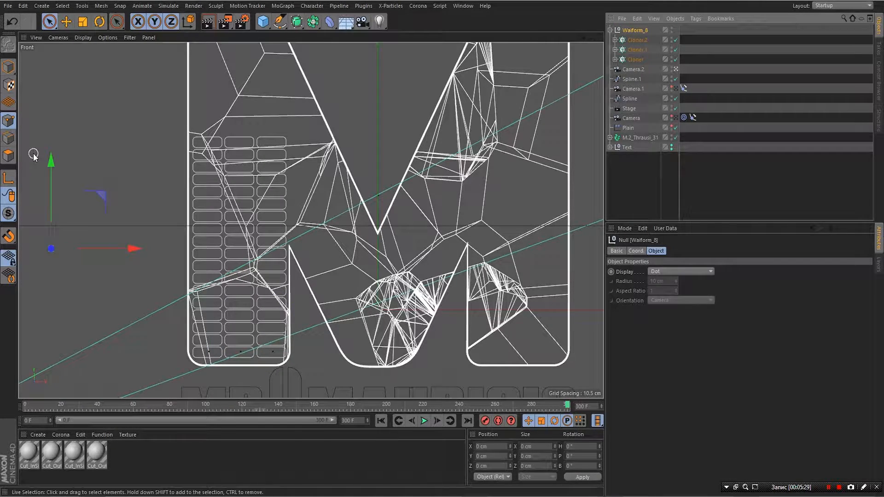
- Move Waiform_8's axis right onto the bar grid in axis mode
{"action": "left_click", "coordinate": [4, 179]}
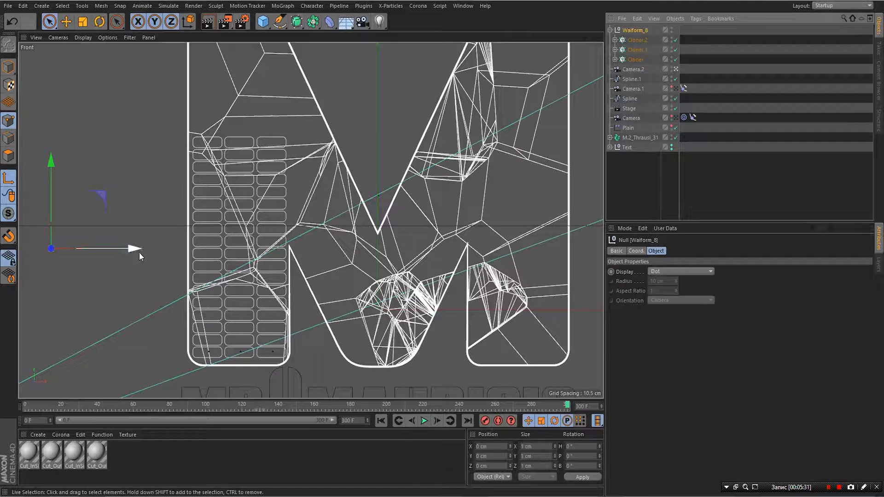
{"action": "left_click_drag", "start_coordinate": [135, 250], "coordinate": [324, 255]}
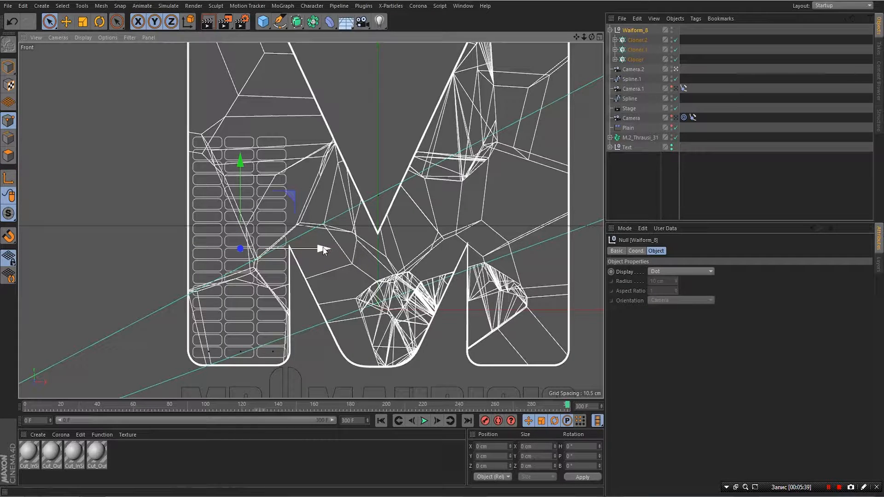
{"action": "left_click_drag", "start_coordinate": [323, 250], "coordinate": [322, 250]}
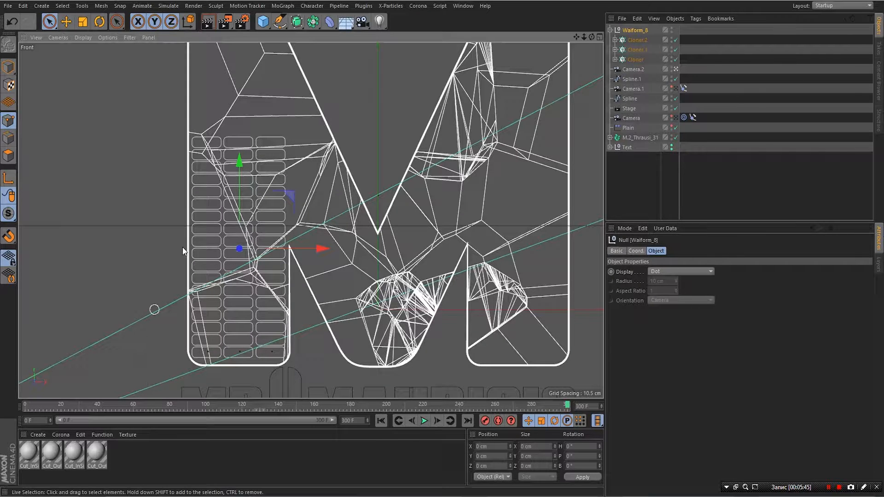
- In the maximized Top view, shift Waiform_8 about 1.7 cm toward the front, then view in Perspective
{"action": "left_click", "coordinate": [600, 37]}
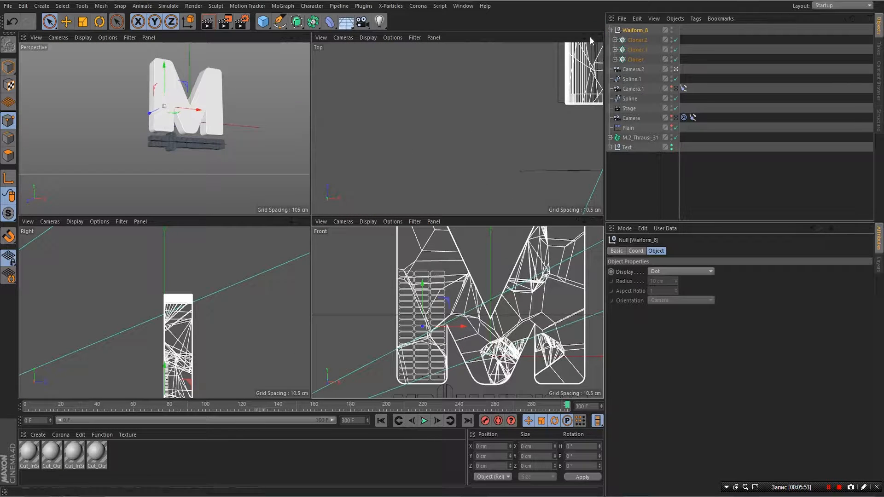
{"action": "left_click_drag", "start_coordinate": [577, 38], "coordinate": [344, 68]}
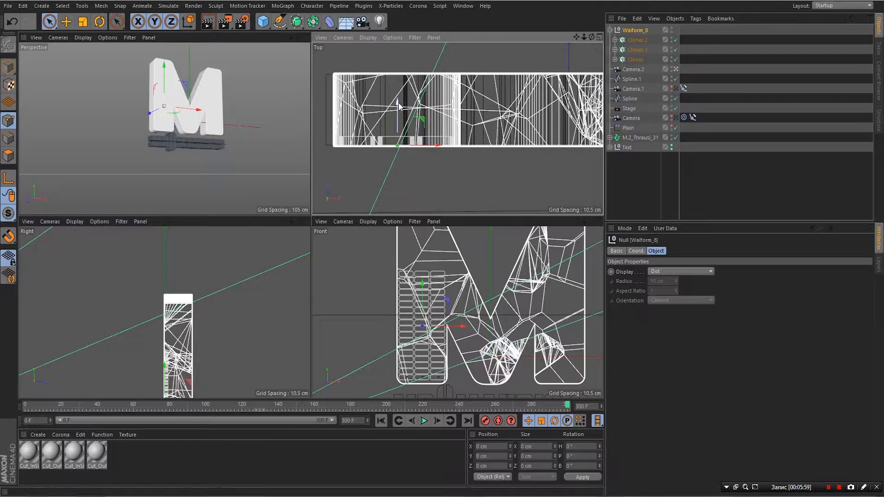
{"action": "left_click_drag", "start_coordinate": [394, 106], "coordinate": [395, 109]}
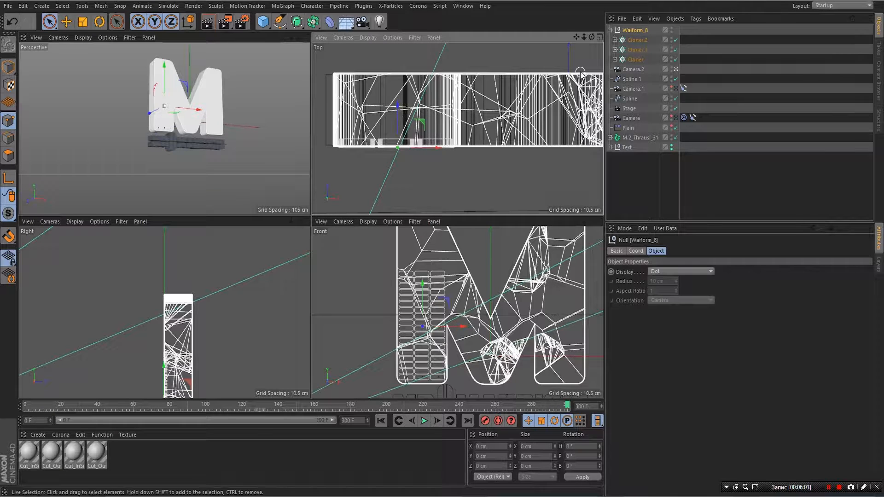
{"action": "left_click_drag", "start_coordinate": [584, 36], "coordinate": [819, 0]}
{"action": "left_click", "coordinate": [599, 39]}
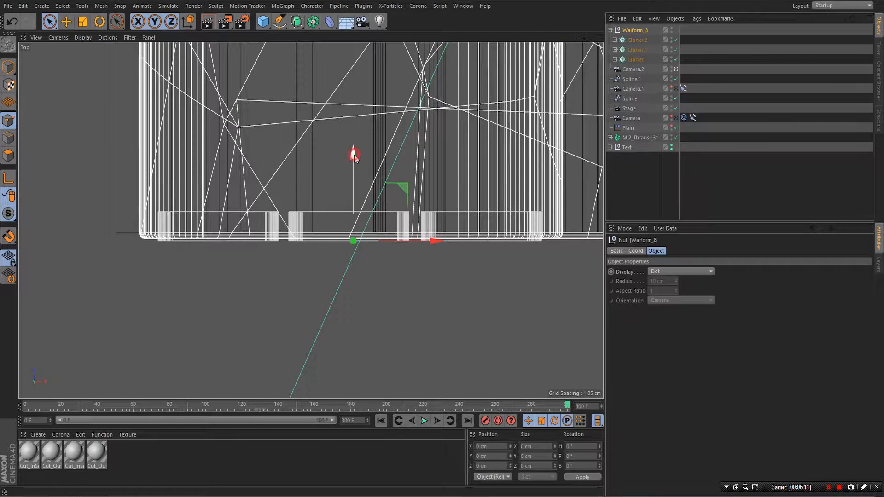
{"action": "mouse_move", "coordinate": [355, 155]}
{"action": "left_mouse_down"}
{"action": "mouse_move", "coordinate": [355, 170]}
{"action": "mouse_move", "coordinate": [362, 153]}
{"action": "left_mouse_up"}
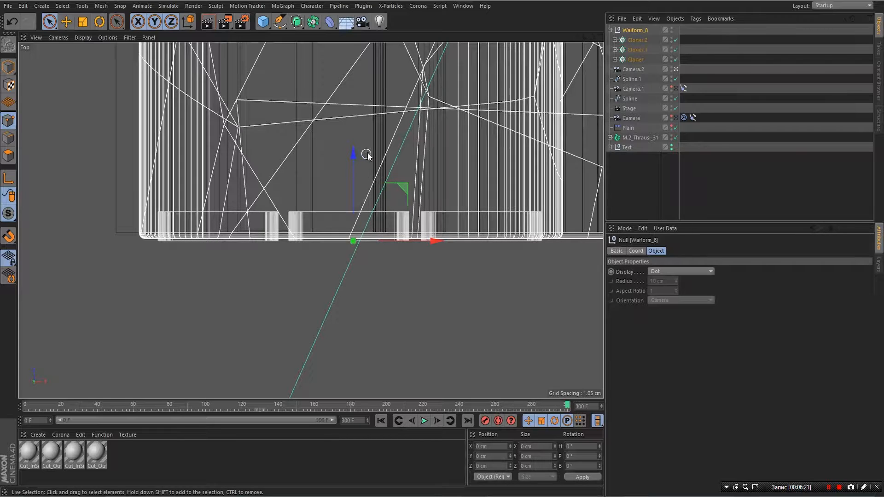
{"action": "left_click", "coordinate": [599, 37]}
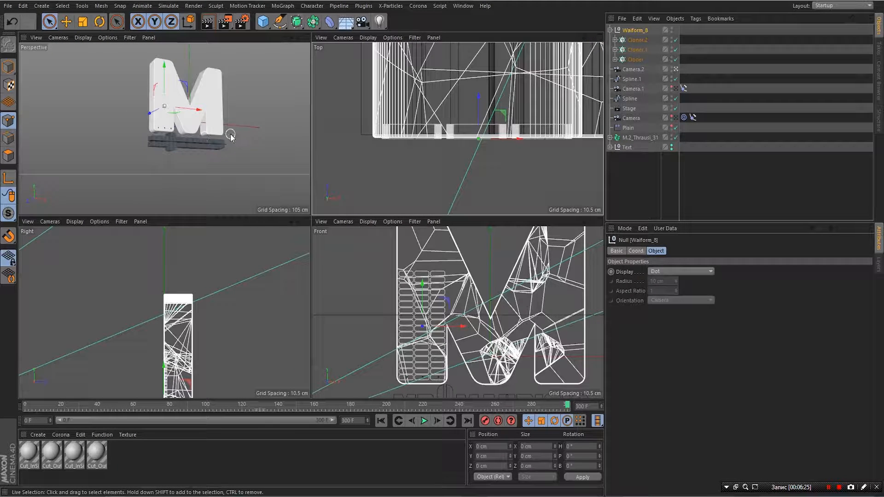
{"action": "left_click", "coordinate": [307, 37]}
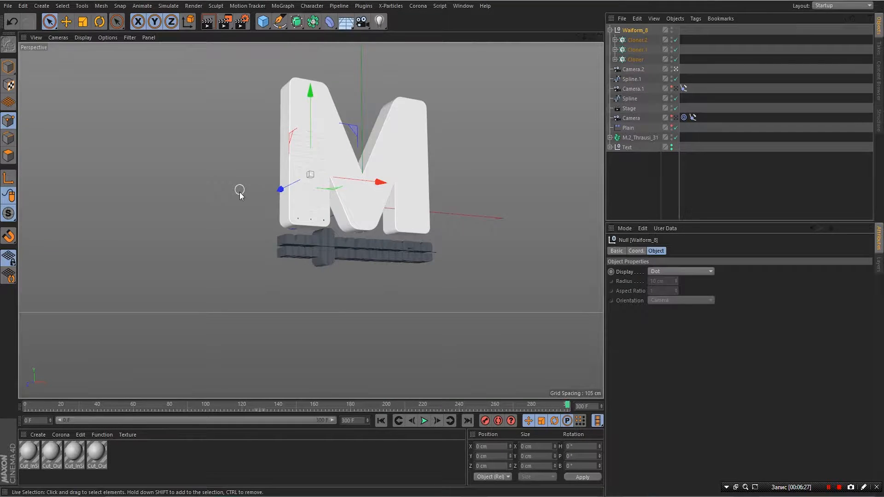
{"action": "left_click", "coordinate": [207, 21]}
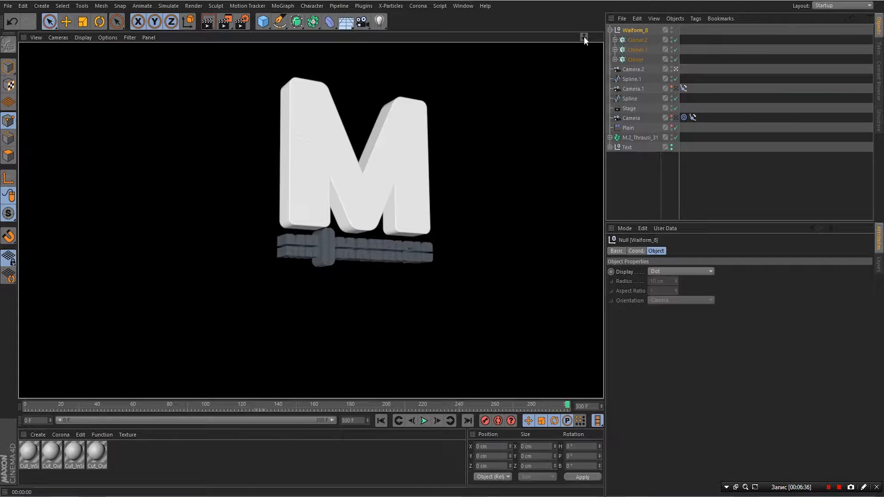
{"action": "left_click_drag", "start_coordinate": [584, 37], "coordinate": [663, 37]}
{"action": "left_click_drag", "start_coordinate": [577, 36], "coordinate": [528, 178]}
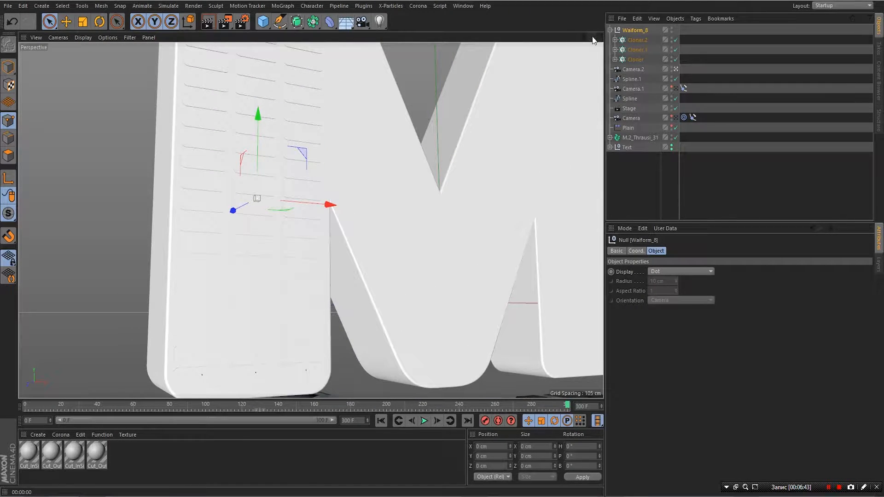
{"action": "left_click_drag", "start_coordinate": [584, 37], "coordinate": [519, 37]}
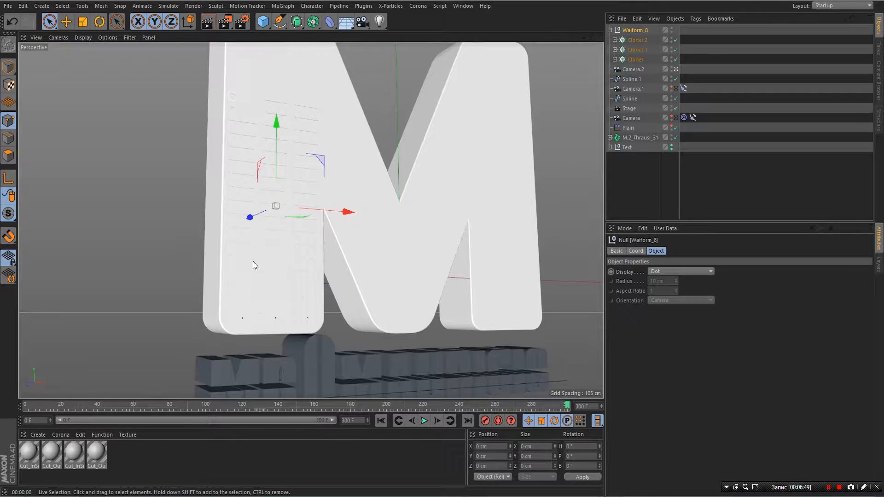
{"action": "left_click", "coordinate": [633, 61]}
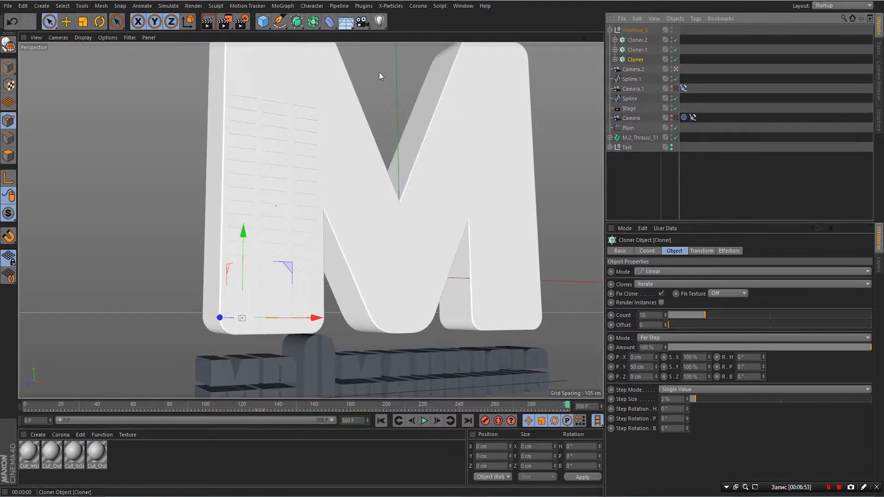
- Add two Sound effectors, Sound and Sound.1
{"action": "left_click", "coordinate": [279, 7]}
{"action": "mouse_move", "coordinate": [291, 20]}
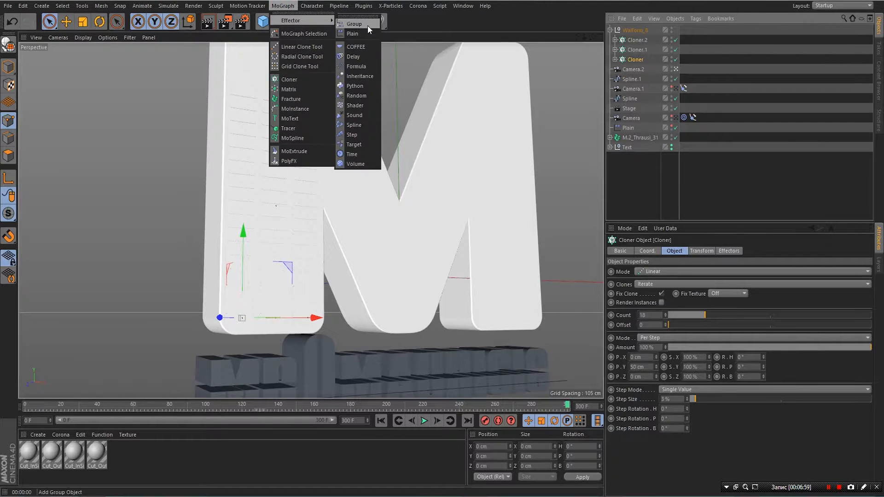
{"action": "left_click", "coordinate": [357, 117]}
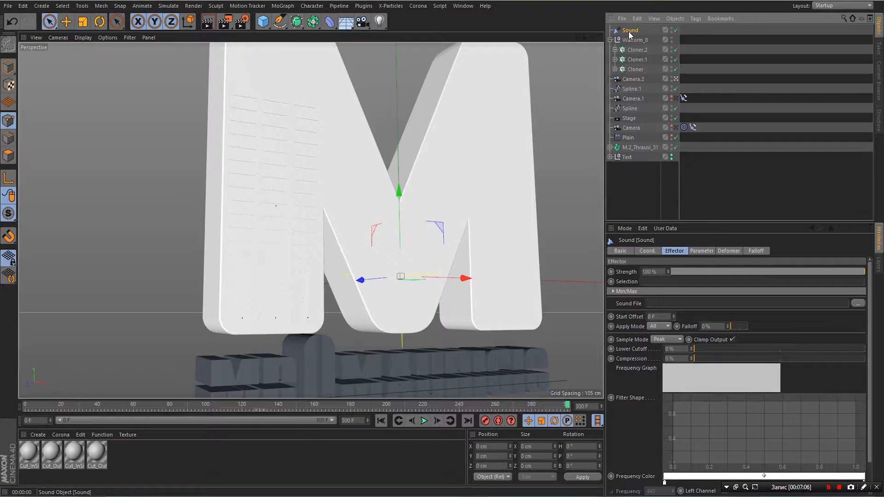
{"action": "left_click", "coordinate": [638, 59]}
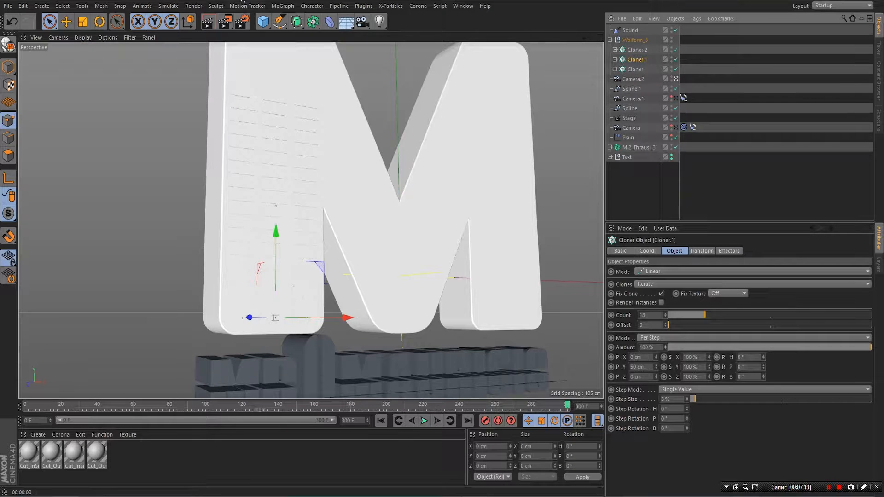
{"action": "left_click", "coordinate": [283, 5]}
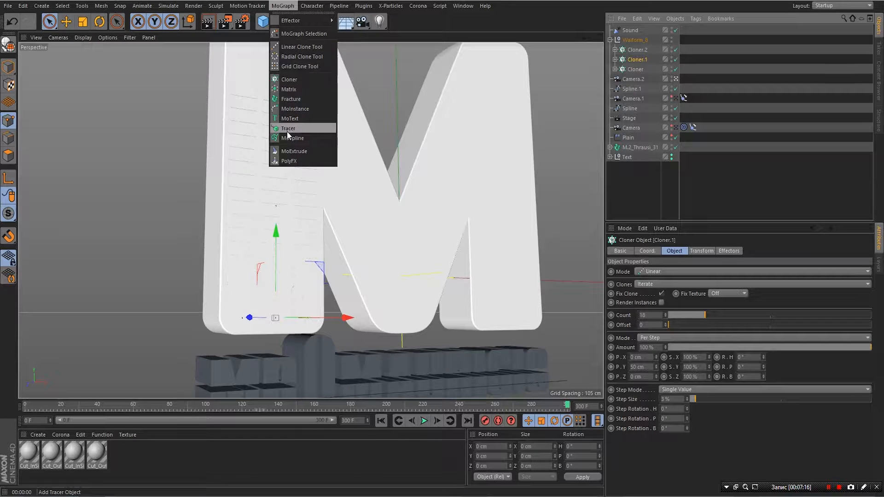
{"action": "mouse_move", "coordinate": [291, 22]}
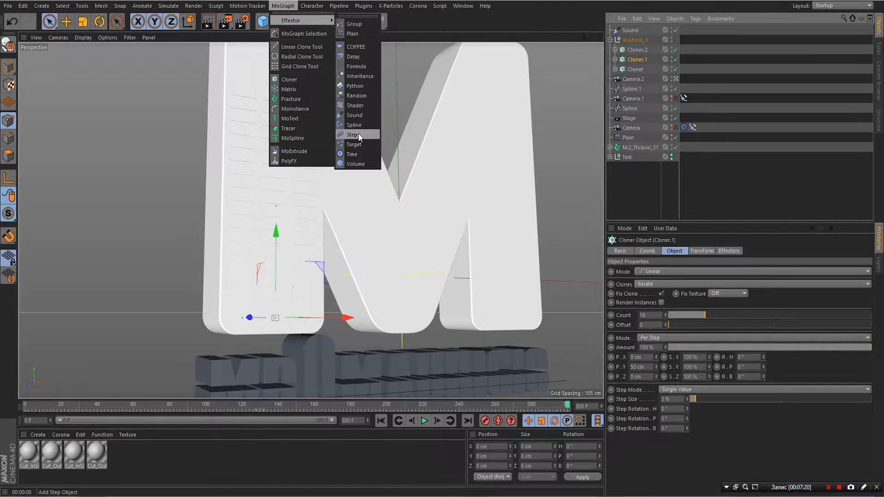
{"action": "left_click", "coordinate": [360, 114]}
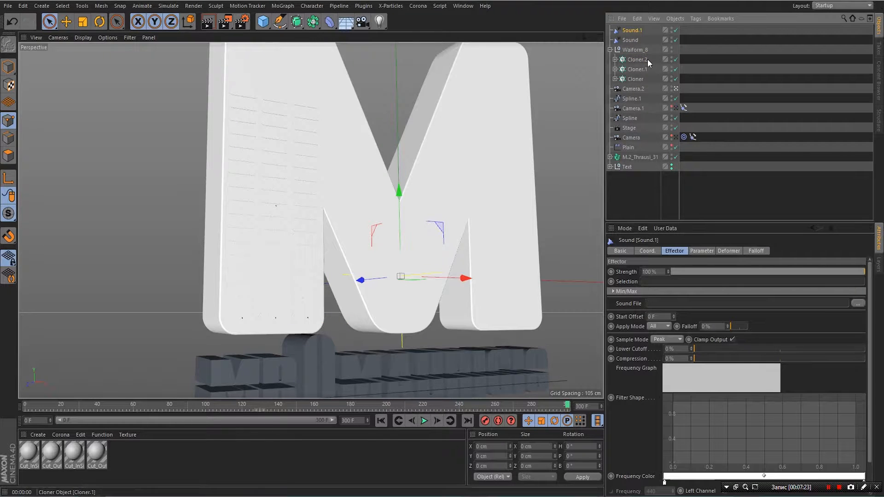
- Add a third Sound effector and place Sound, Sound.1 and Sound.2 inside Waiform_8
{"action": "left_click", "coordinate": [637, 59]}
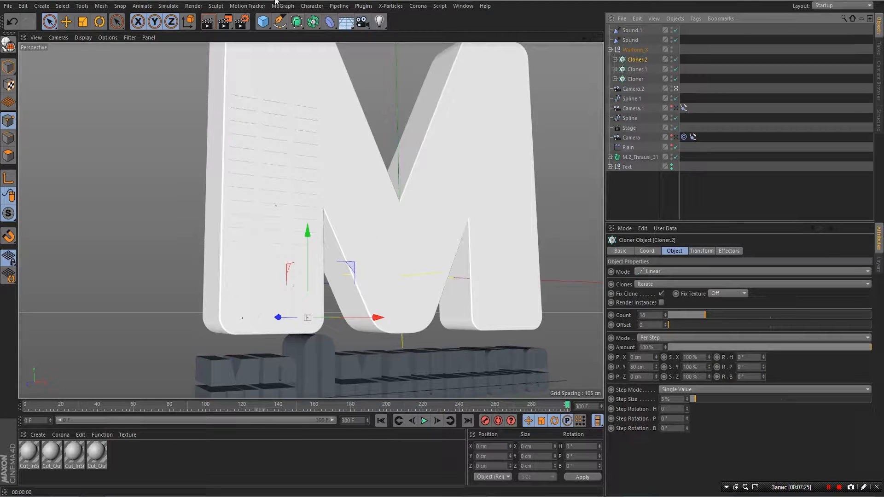
{"action": "left_click", "coordinate": [282, 5]}
{"action": "mouse_move", "coordinate": [290, 22]}
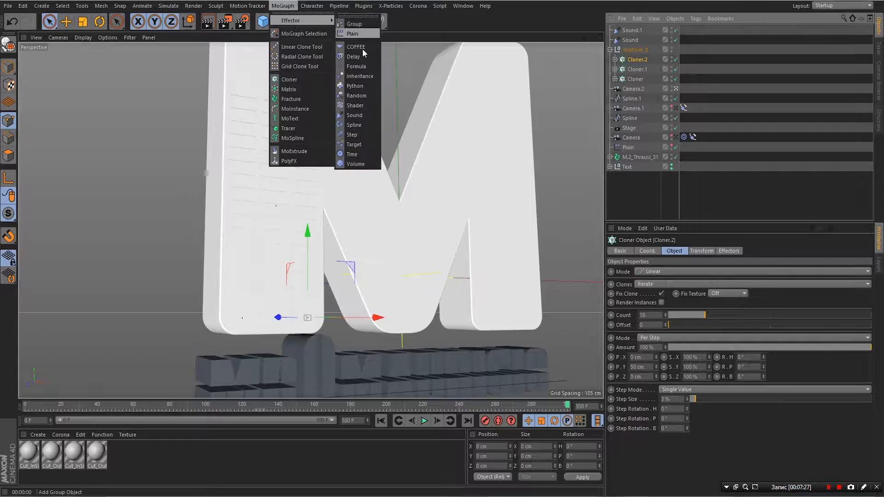
{"action": "left_click", "coordinate": [355, 118]}
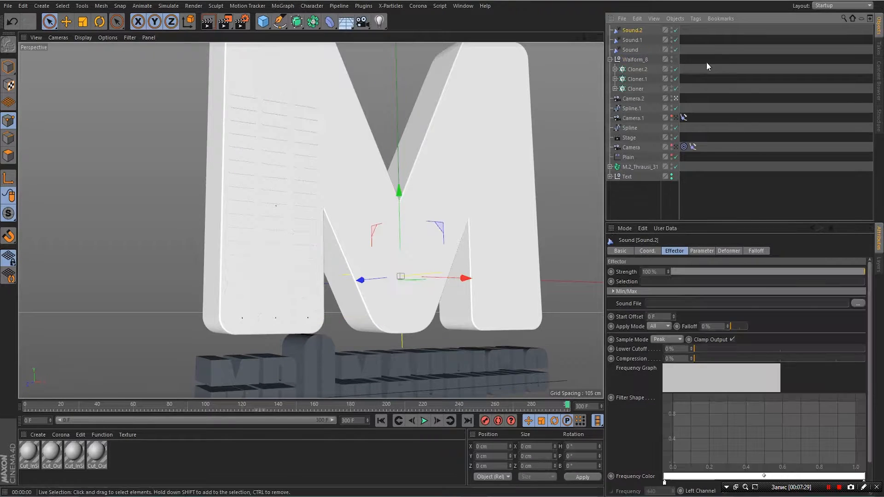
{"action": "left_click", "coordinate": [631, 50], "text": "shift"}
{"action": "left_click_drag", "start_coordinate": [630, 31], "coordinate": [636, 60]}
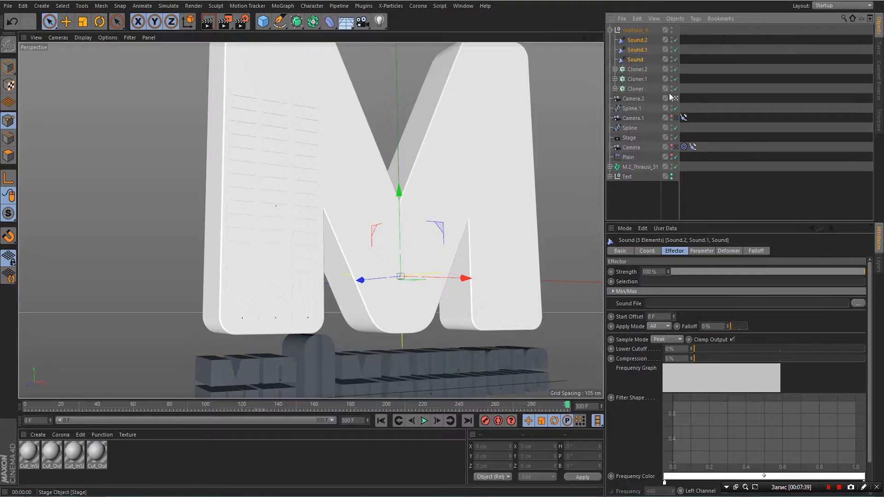
- Check in the Cloner's Effectors list that the Sound effector drives the Cloner
{"action": "left_click", "coordinate": [632, 59]}
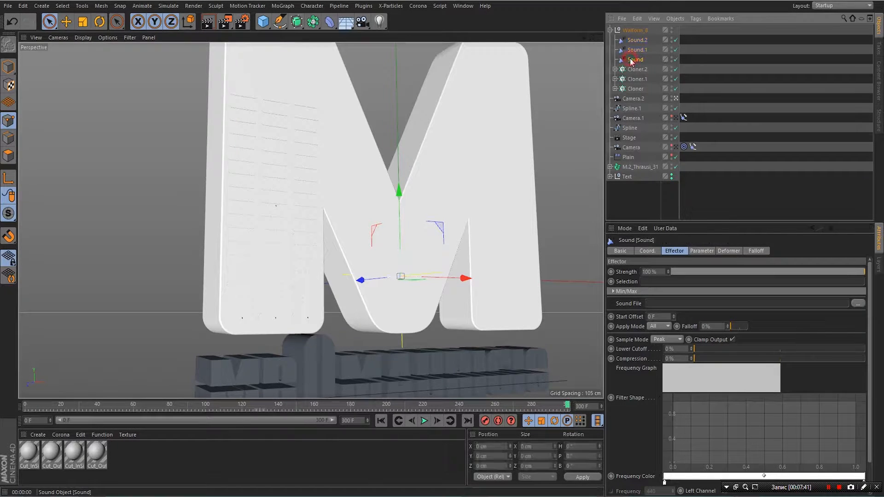
{"action": "left_click", "coordinate": [636, 89]}
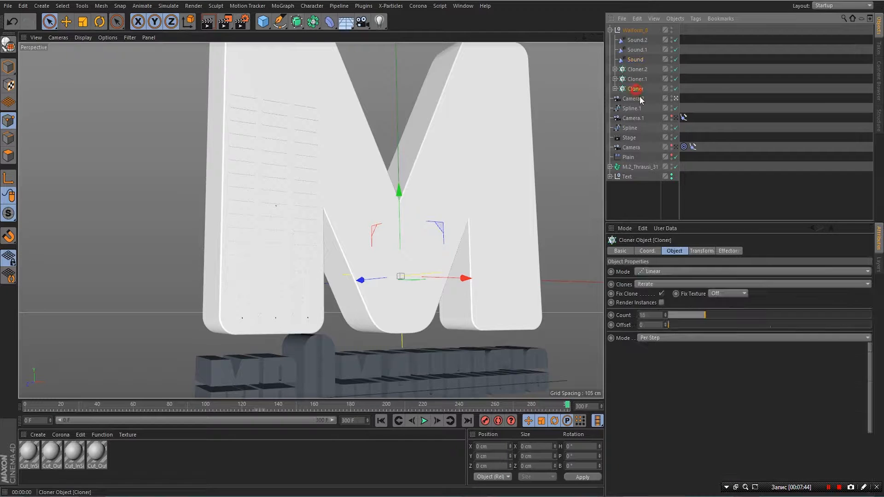
{"action": "left_click", "coordinate": [728, 251]}
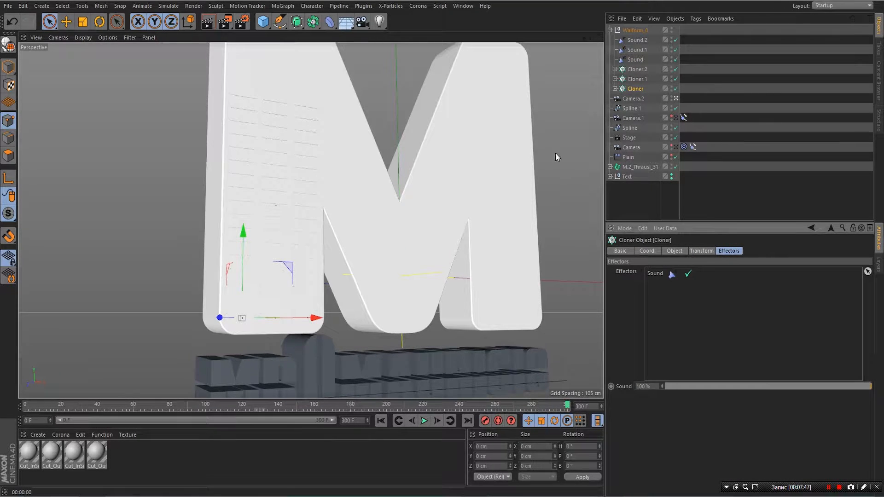
- Set the Sound effector's Apply Mode from All to Step
{"action": "left_click", "coordinate": [635, 60]}
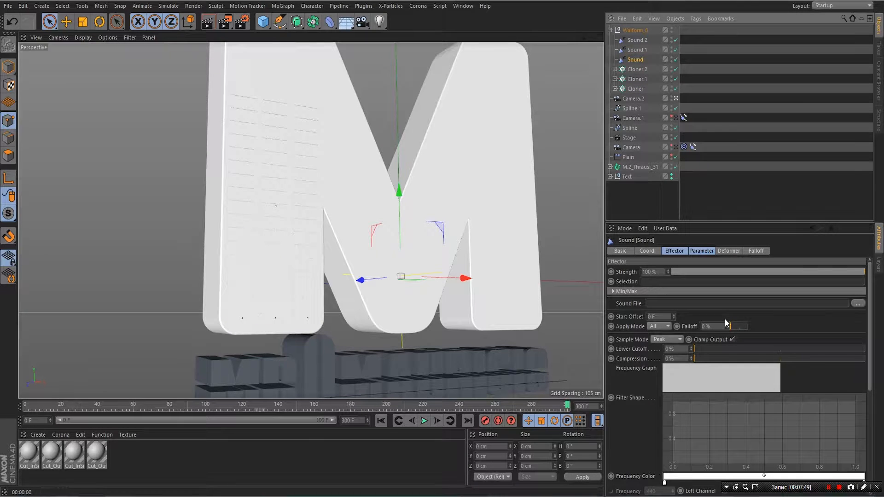
{"action": "left_click", "coordinate": [654, 326]}
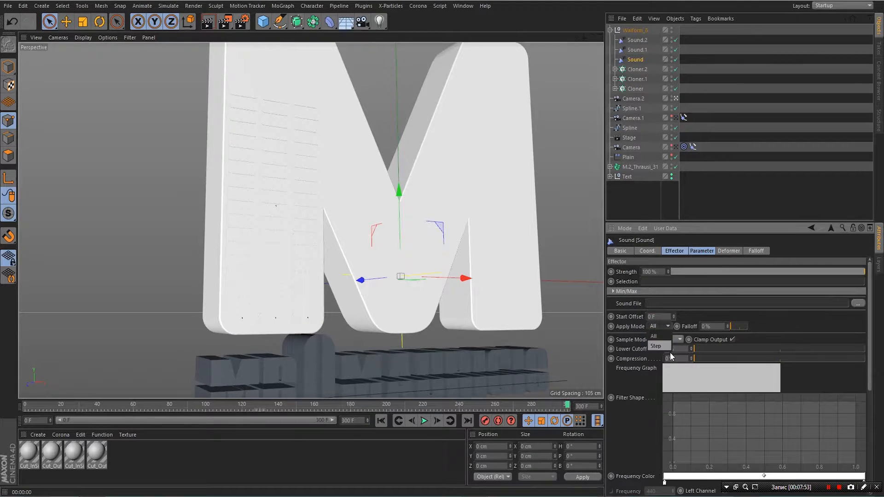
{"action": "left_click", "coordinate": [662, 346]}
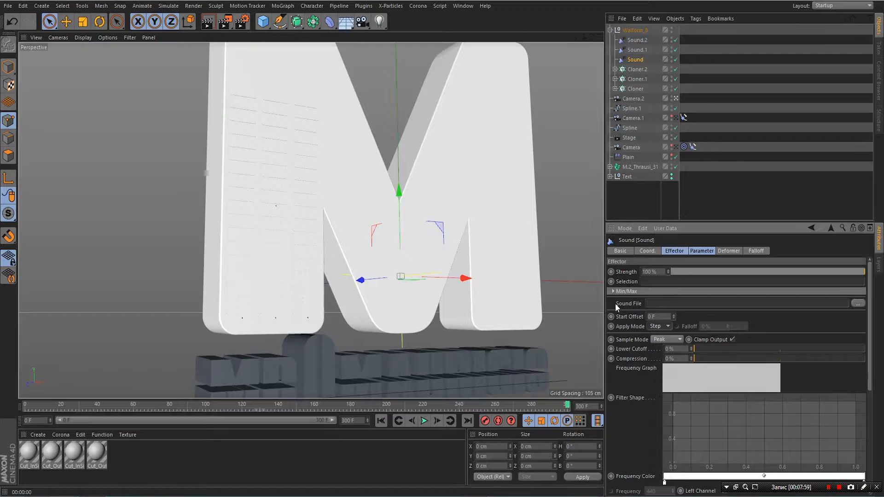
- Load funky_you_no_wtm.wav as the Sound effector's sound file and keep it in the document path
{"action": "left_click", "coordinate": [858, 304]}
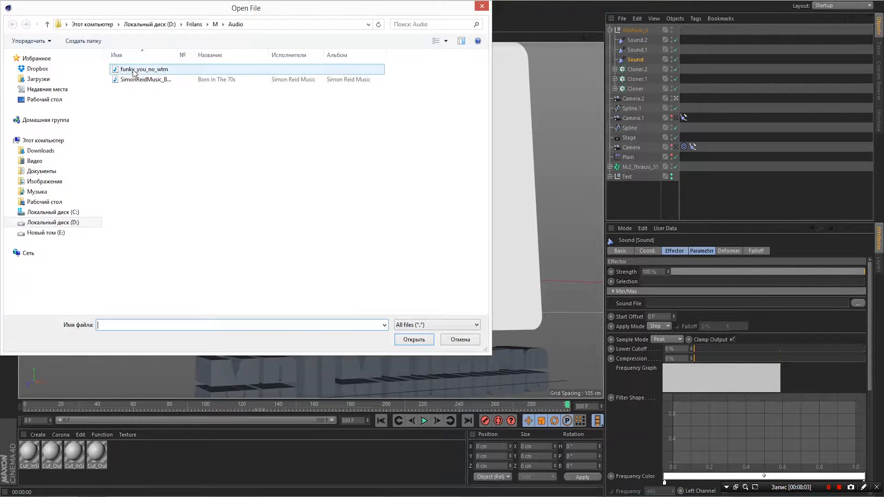
{"action": "double_click", "coordinate": [134, 70]}
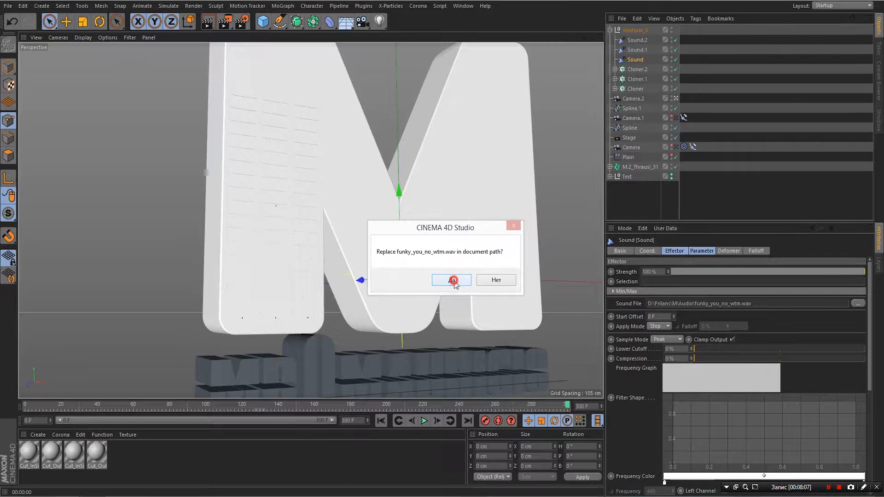
{"action": "left_click", "coordinate": [453, 281]}
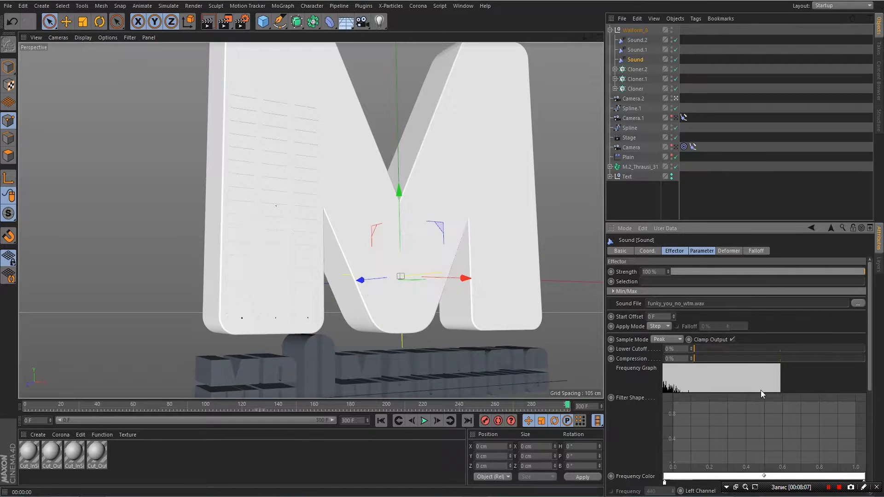
- Play and scrub the timeline to preview the sound-driven animation around frames 129 and 255–265
{"action": "left_click", "coordinate": [424, 421]}
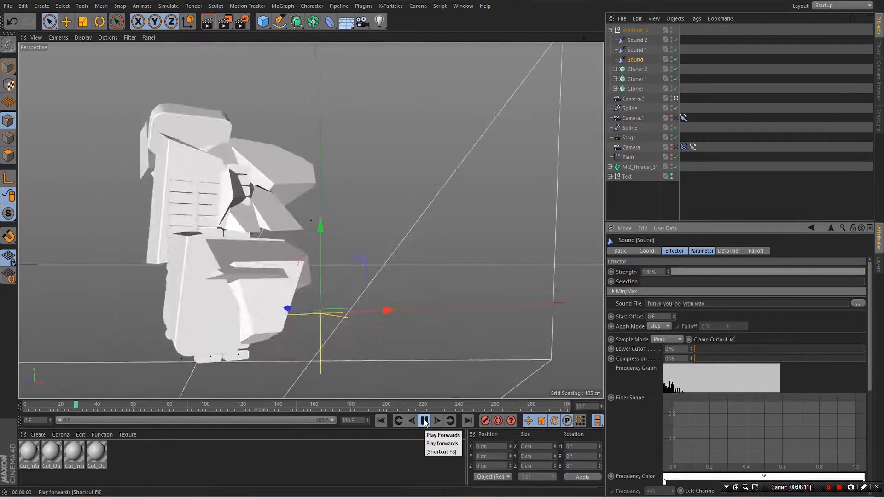
{"action": "left_click", "coordinate": [424, 421]}
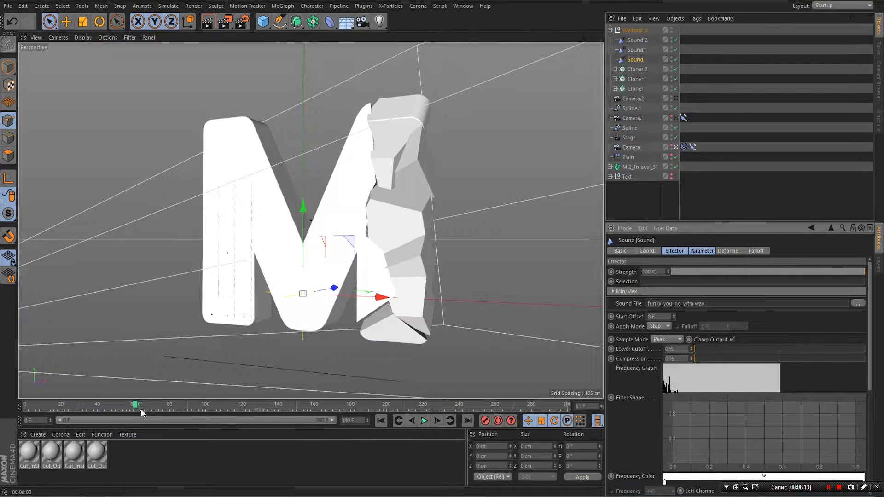
{"action": "left_click_drag", "start_coordinate": [95, 407], "coordinate": [555, 404]}
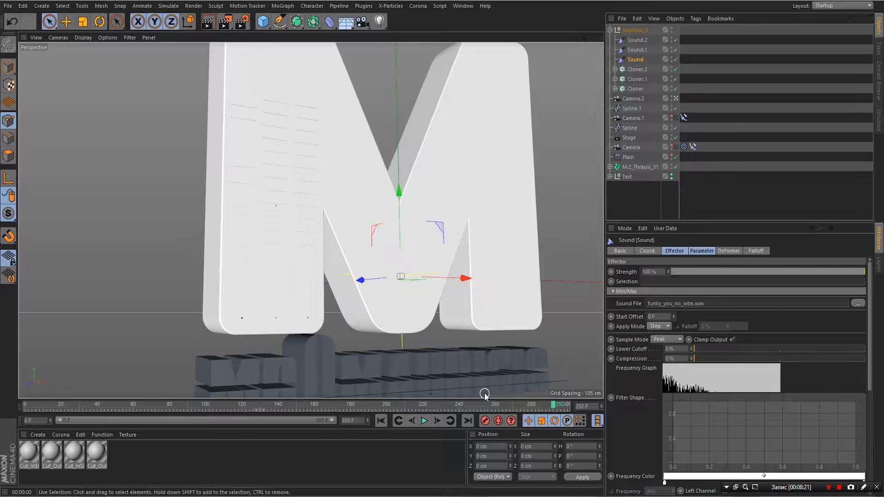
{"action": "left_click_drag", "start_coordinate": [554, 407], "coordinate": [510, 414]}
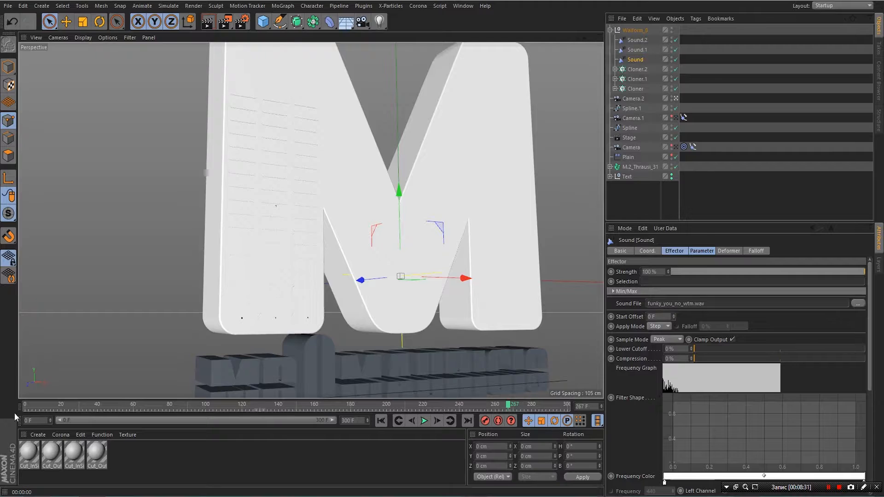
{"action": "left_click", "coordinate": [40, 420]}
- Set the timeline range to frames 267–600 and play it back
{"action": "type", "text": "267"}
{"action": "key", "text": "Return"}
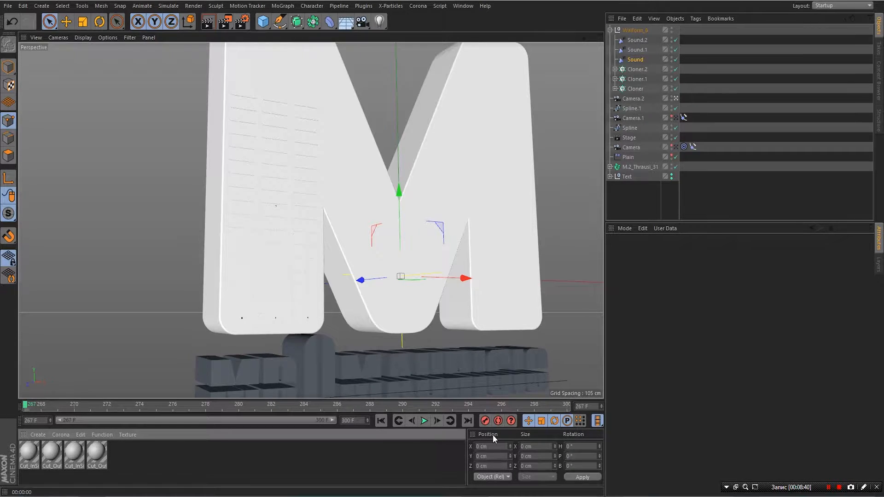
{"action": "double_click", "coordinate": [363, 418]}
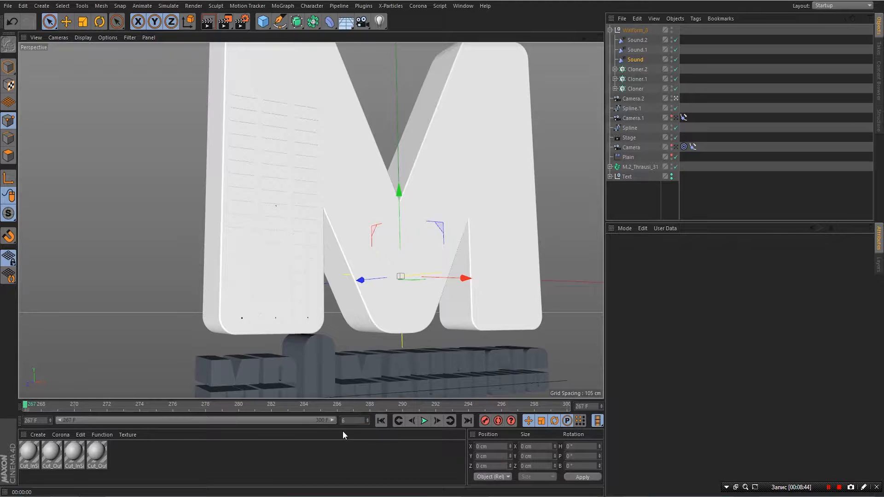
{"action": "type", "text": "600"}
{"action": "left_click", "coordinate": [346, 447]}
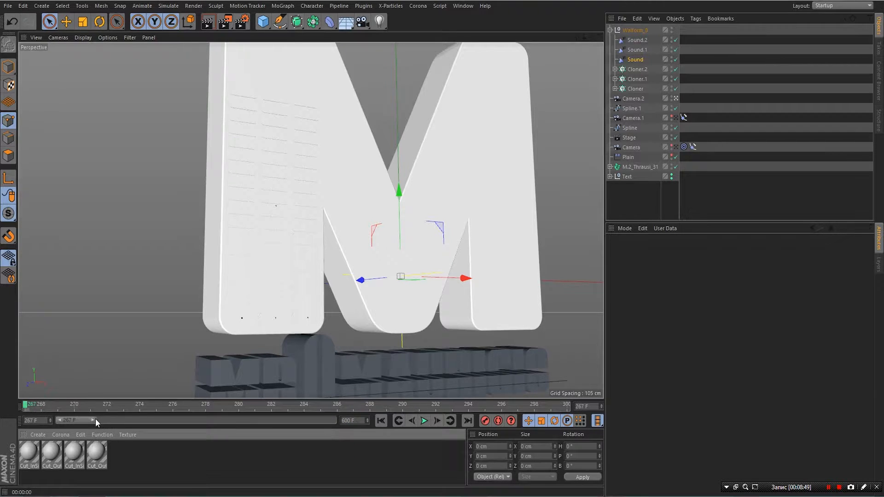
{"action": "left_click_drag", "start_coordinate": [94, 420], "coordinate": [355, 425]}
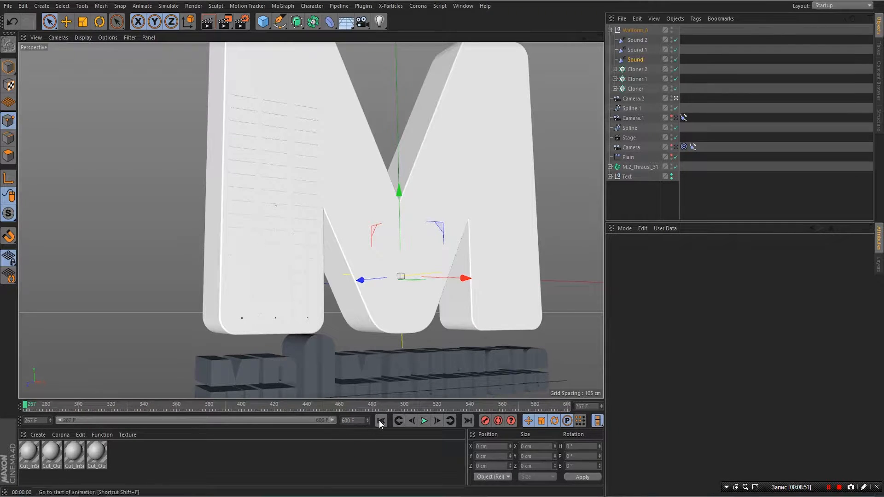
{"action": "left_click", "coordinate": [424, 420]}
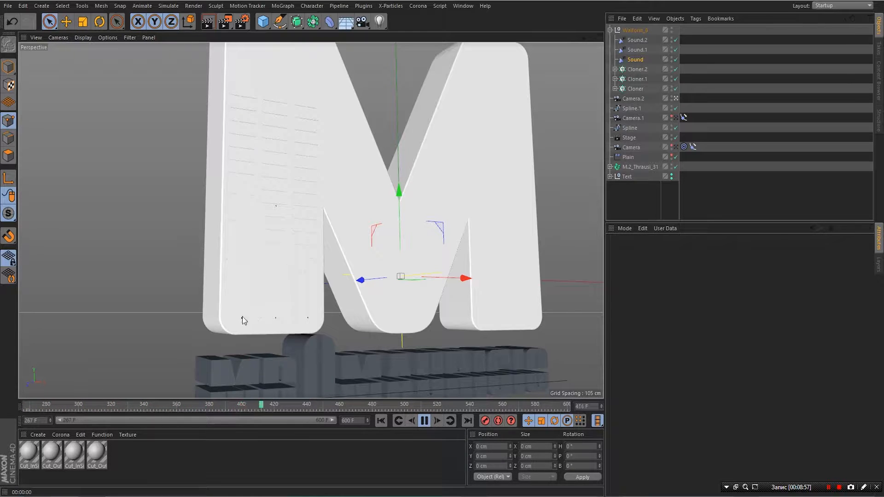
{"action": "left_click", "coordinate": [425, 421]}
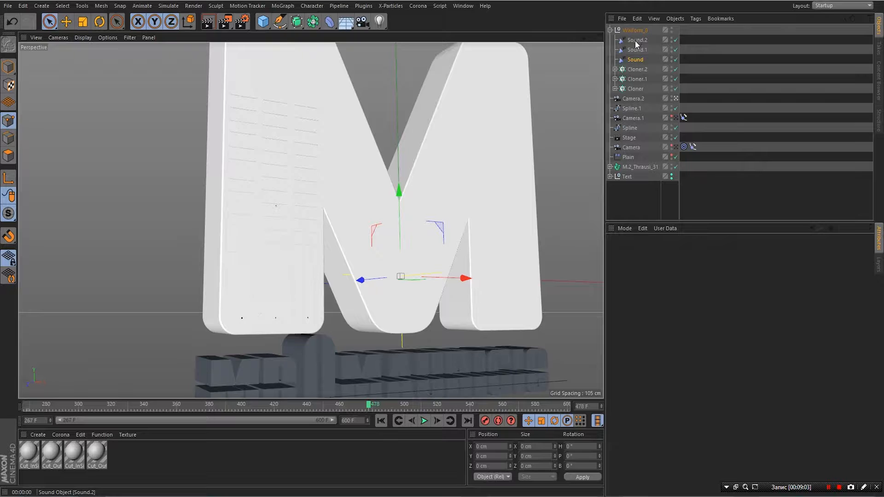
- Make the Sound effector color the clones: P.Y 0 cm, Position off, Color Mode On
{"action": "left_click", "coordinate": [635, 59]}
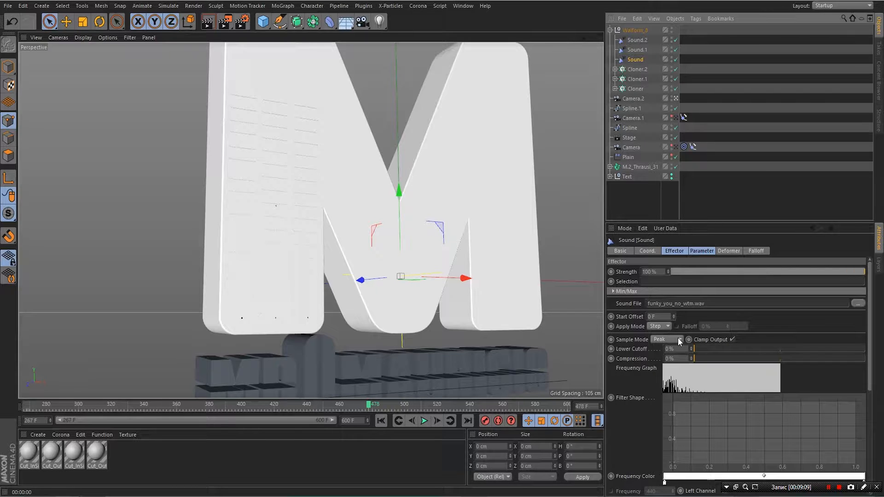
{"action": "left_click", "coordinate": [697, 250]}
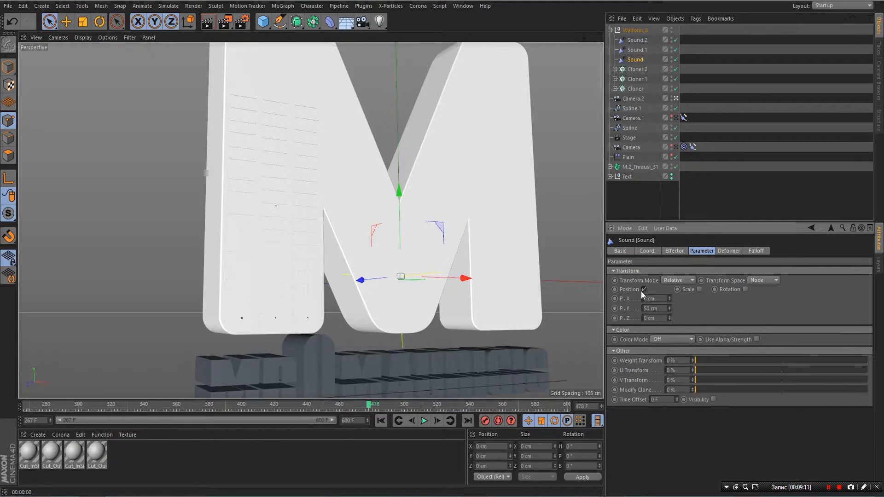
{"action": "left_click", "coordinate": [653, 308]}
{"action": "type", "text": "0"}
{"action": "key", "text": "Return"}
{"action": "left_click", "coordinate": [644, 289]}
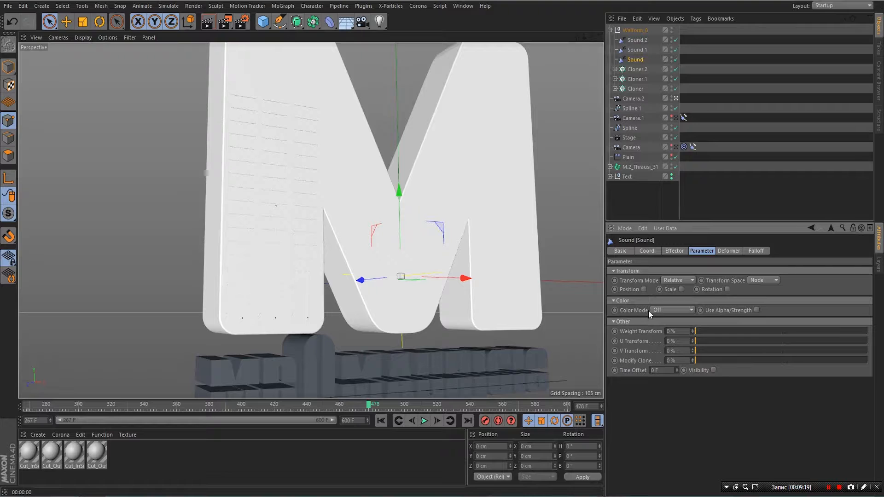
{"action": "left_click", "coordinate": [672, 310]}
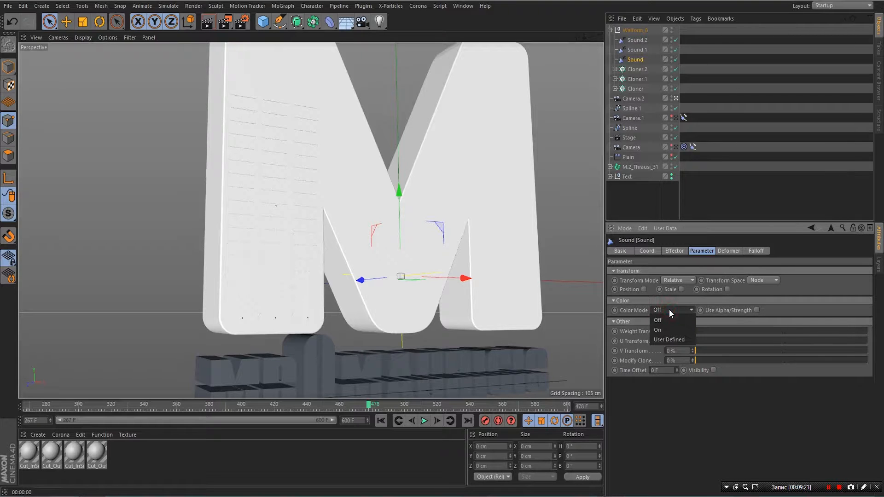
{"action": "left_click", "coordinate": [669, 330]}
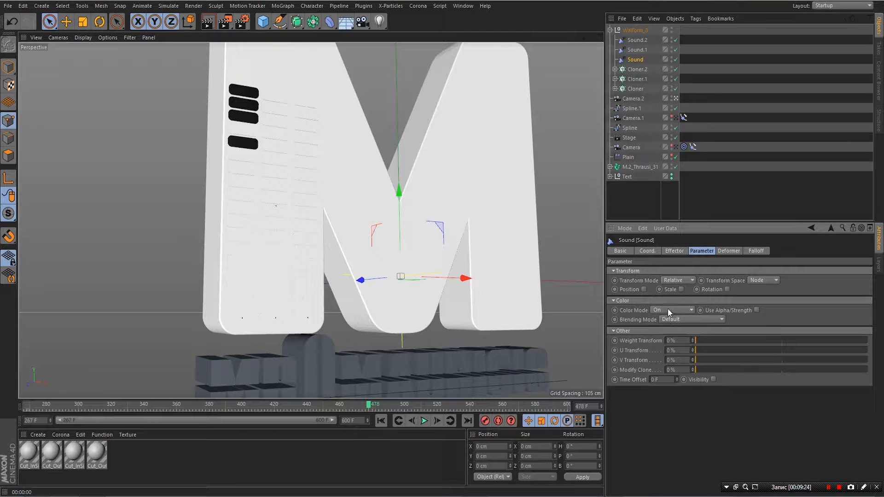
- Return to the effector's frequency settings and switch to the four-viewport layout
{"action": "left_click", "coordinate": [673, 251]}
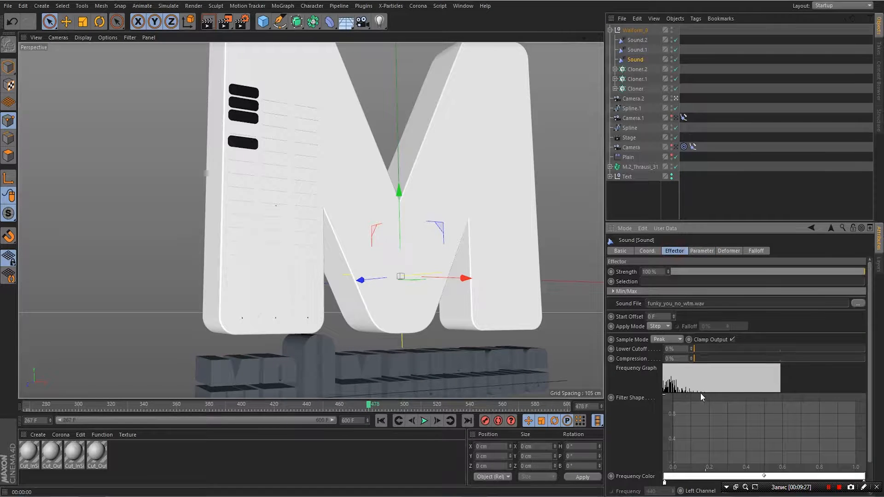
{"action": "scroll", "coordinate": [710, 390], "scroll_direction": "down", "scroll_amount": 3}
{"action": "scroll", "coordinate": [717, 372], "scroll_direction": "down", "scroll_amount": 1}
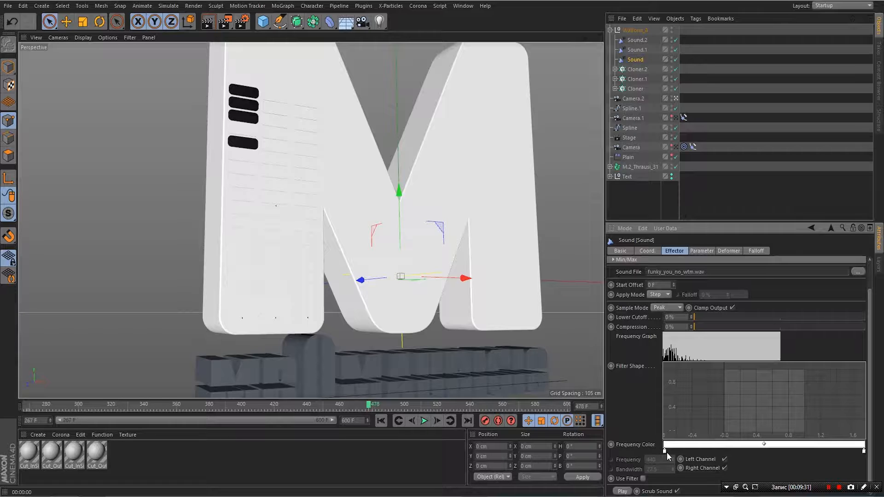
{"action": "left_click", "coordinate": [600, 38]}
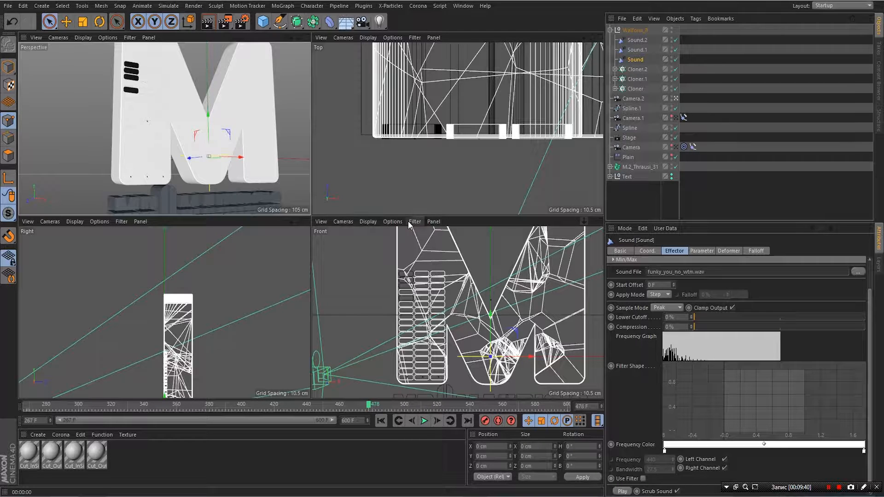
- Load Final.jpg from the M\Ai folder as the Front viewport's background image
{"action": "left_click", "coordinate": [390, 222]}
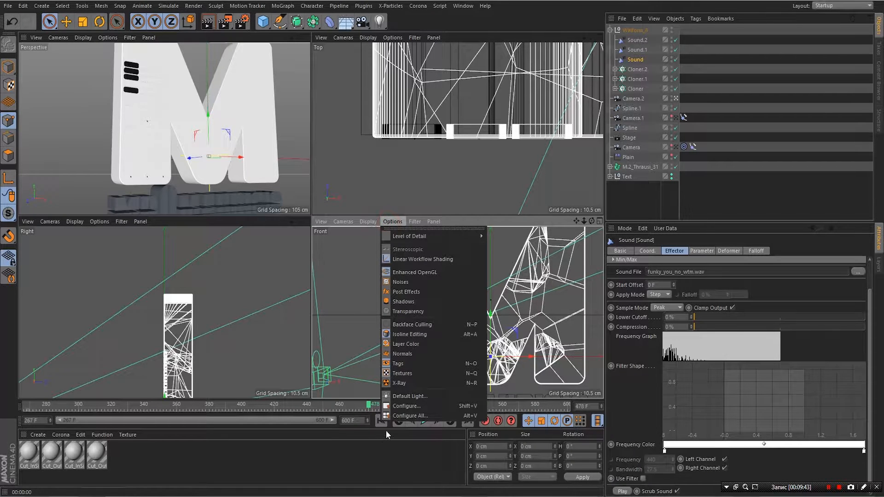
{"action": "left_click", "coordinate": [397, 415]}
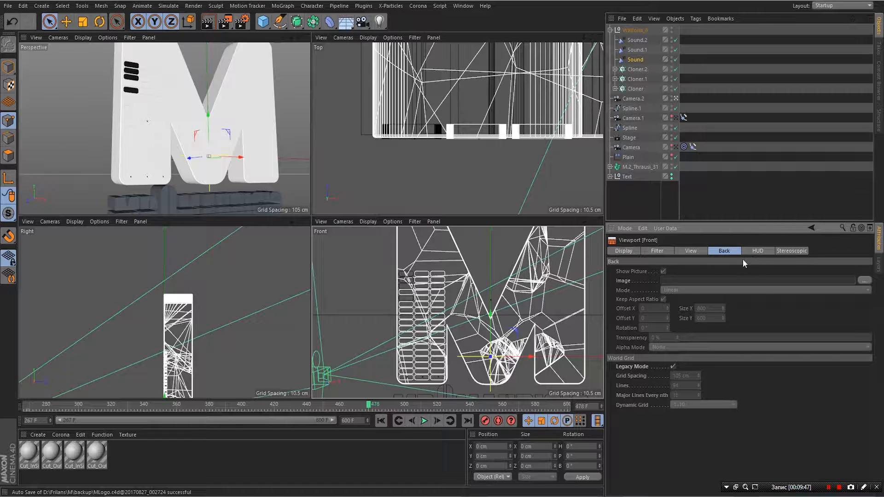
{"action": "left_click", "coordinate": [864, 280]}
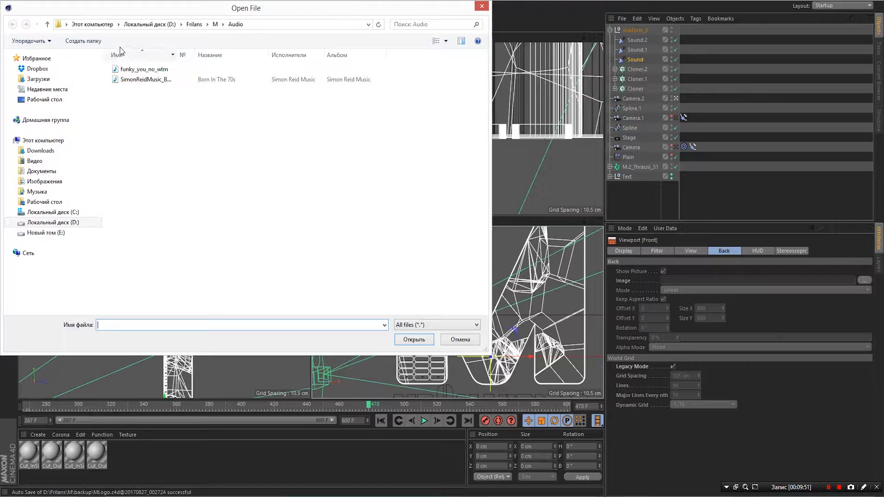
{"action": "left_click", "coordinate": [214, 25]}
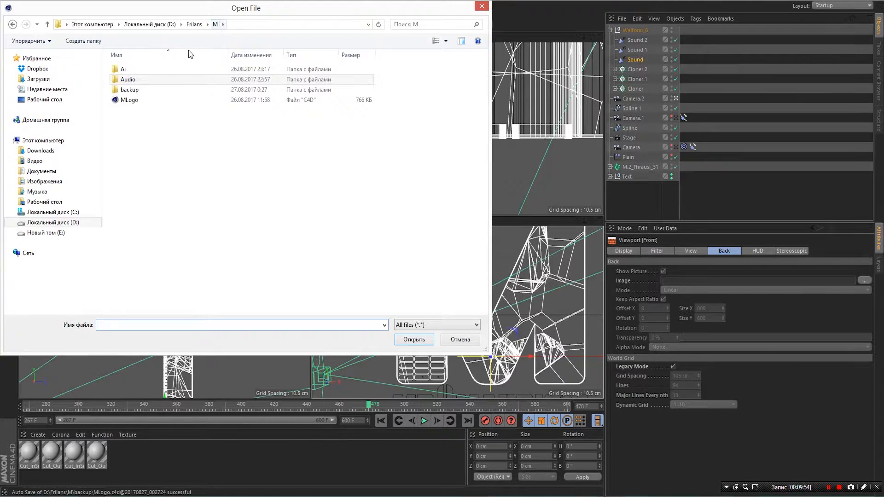
{"action": "double_click", "coordinate": [122, 70]}
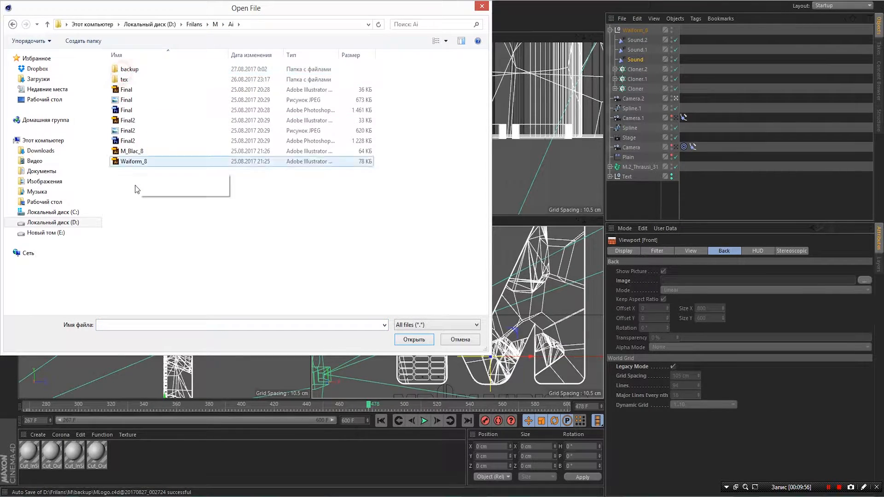
{"action": "double_click", "coordinate": [127, 100]}
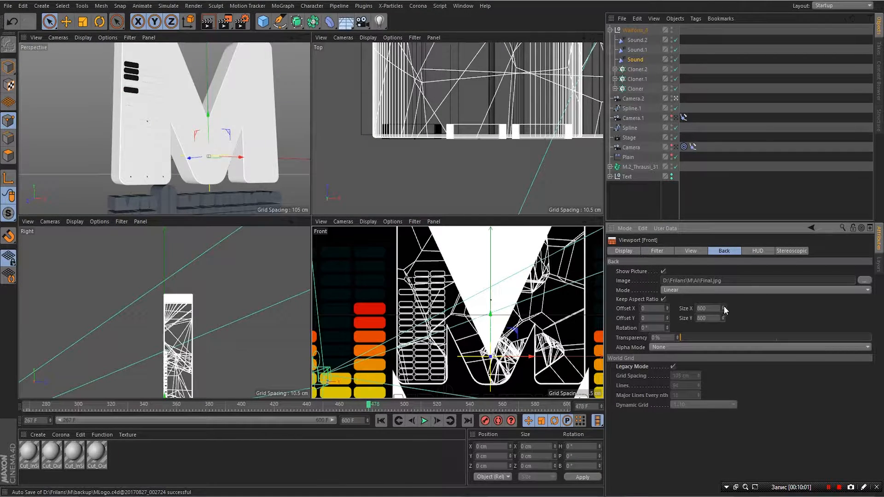
- Set the Front view background image size to 300
{"action": "left_click_drag", "start_coordinate": [723, 308], "coordinate": [723, 309]}
{"action": "double_click", "coordinate": [703, 309]}
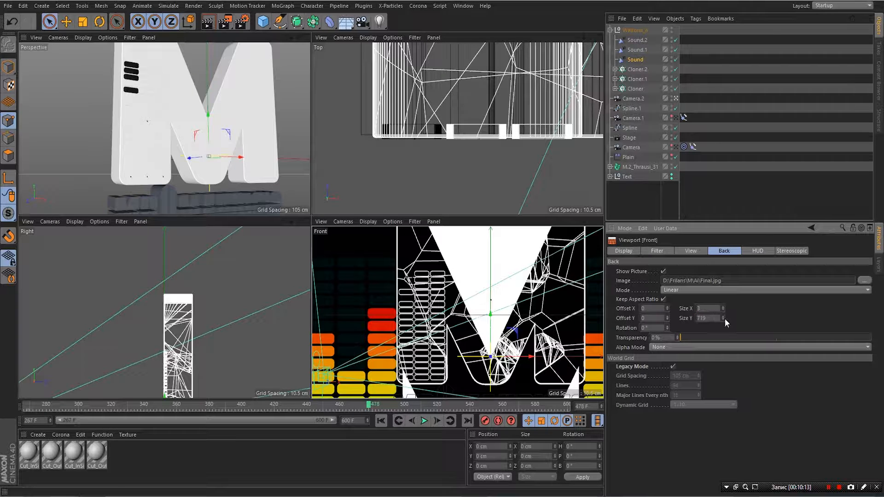
{"action": "type", "text": "300"}
{"action": "key", "text": "Return"}
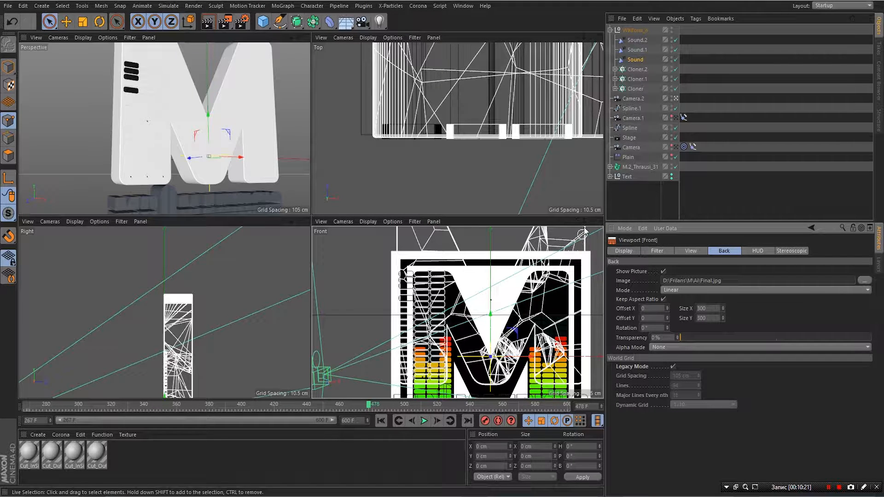
- Pan the Front view and enlarge the background image to 500 by 500
{"action": "left_click_drag", "start_coordinate": [576, 222], "coordinate": [530, 171]}
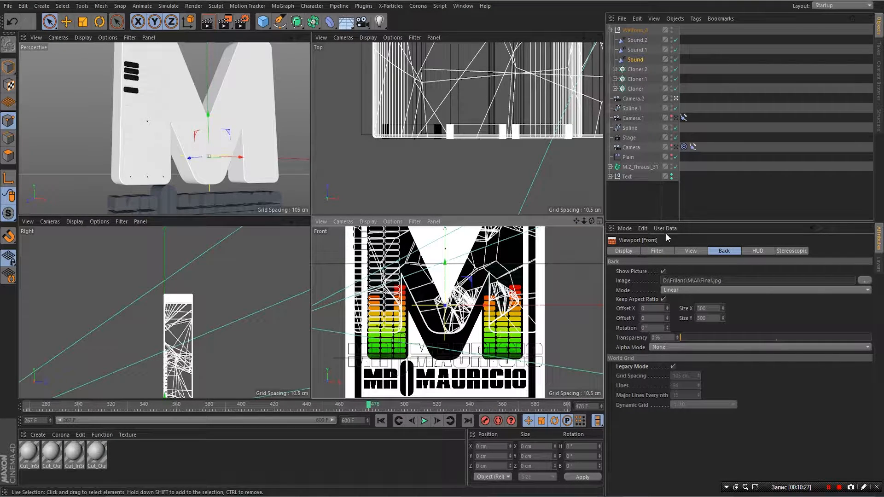
{"action": "double_click", "coordinate": [705, 308]}
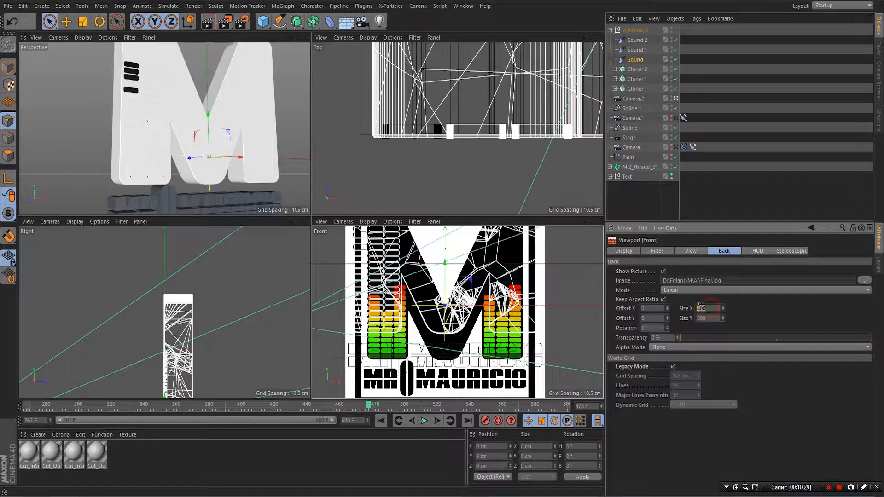
{"action": "type", "text": "2"}
{"action": "type", "text": "00"}
{"action": "key", "text": "Return"}
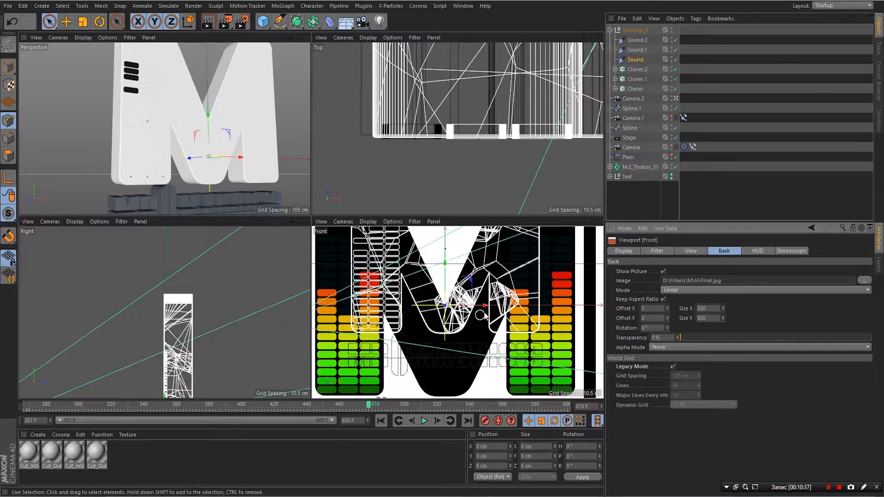
- Set the Frequency Color gradient's start stop to green sampled from the reference bars
{"action": "left_click", "coordinate": [638, 60]}
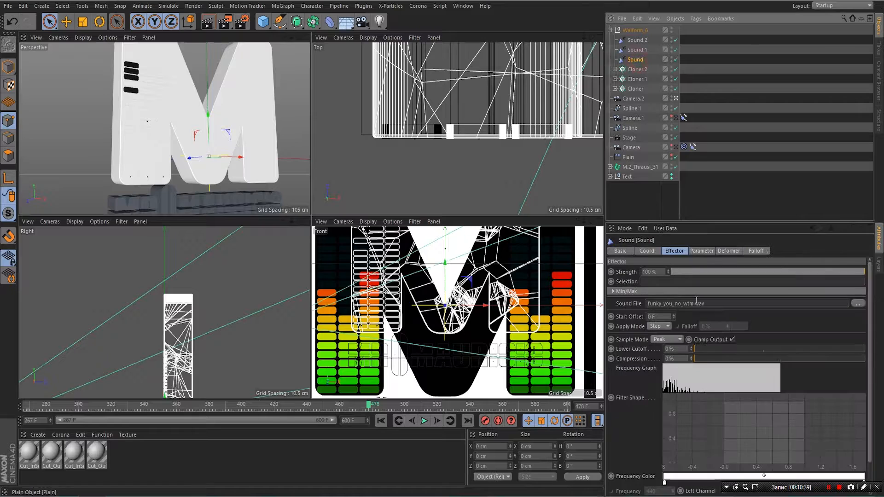
{"action": "scroll", "coordinate": [716, 427], "scroll_direction": "down", "scroll_amount": 2}
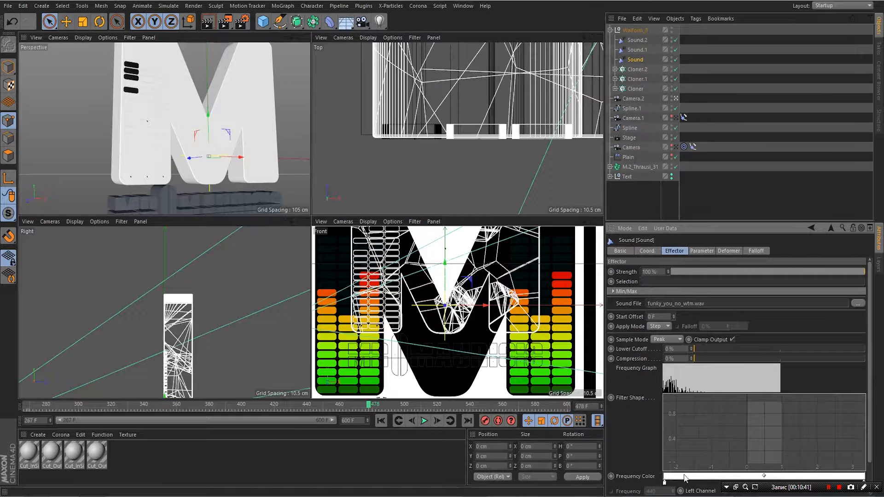
{"action": "left_click", "coordinate": [665, 485]}
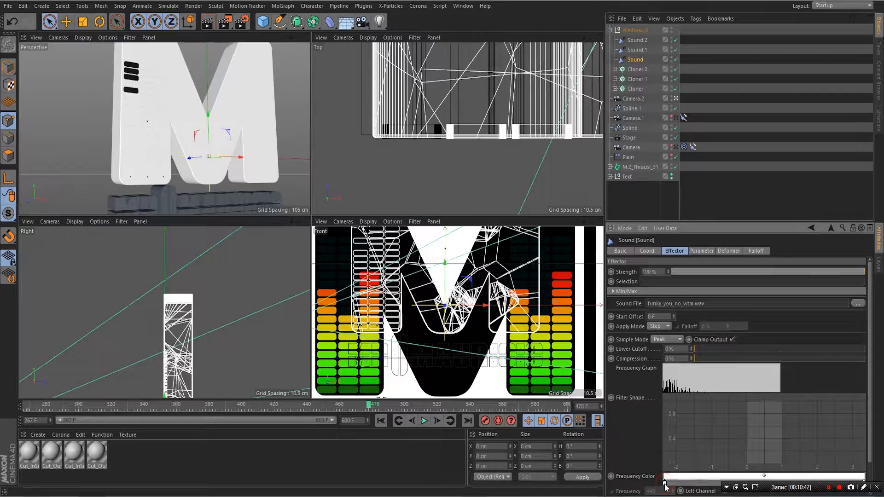
{"action": "left_click", "coordinate": [665, 484]}
{"action": "left_click", "coordinate": [721, 437]}
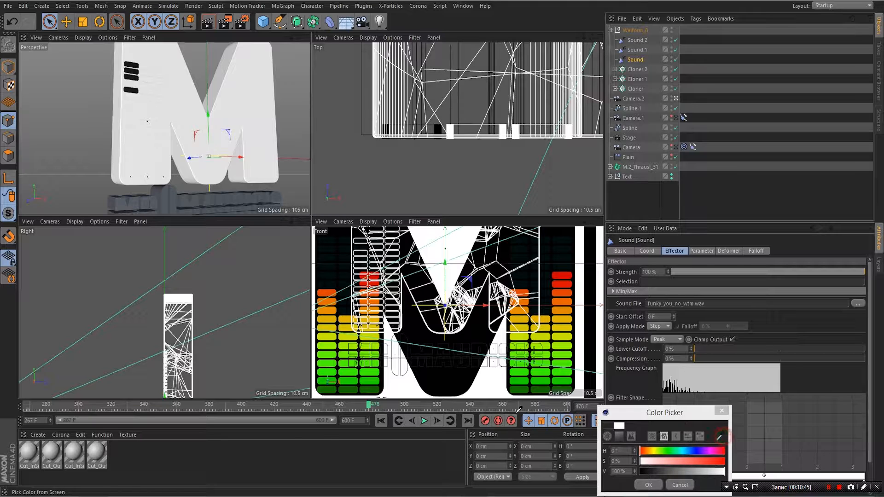
{"action": "left_click", "coordinate": [520, 378]}
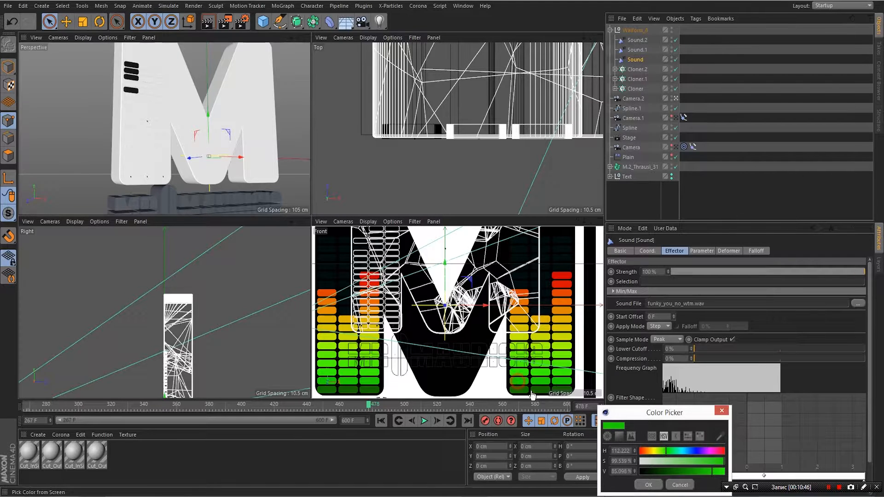
{"action": "left_click", "coordinate": [649, 485]}
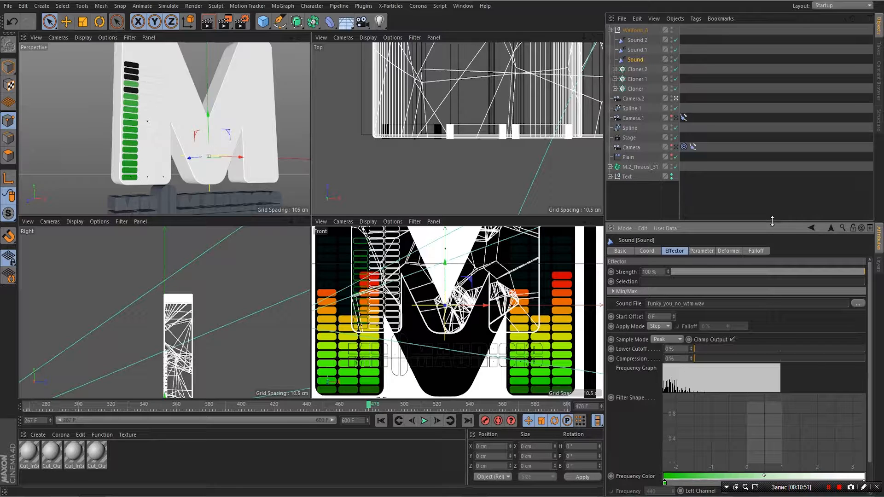
- Set the gradient's end stop to red sampled from a reference bar and move it toward the middle
{"action": "left_click_drag", "start_coordinate": [772, 221], "coordinate": [772, 179]}
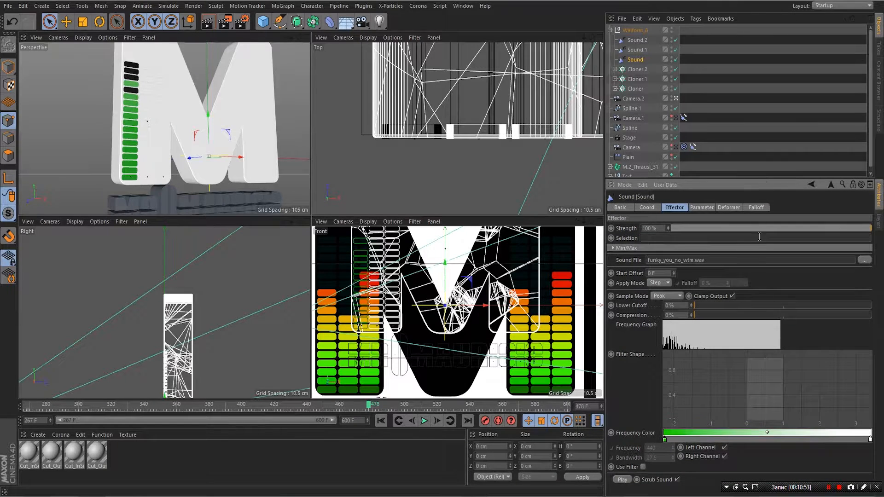
{"action": "double_click", "coordinate": [871, 441]}
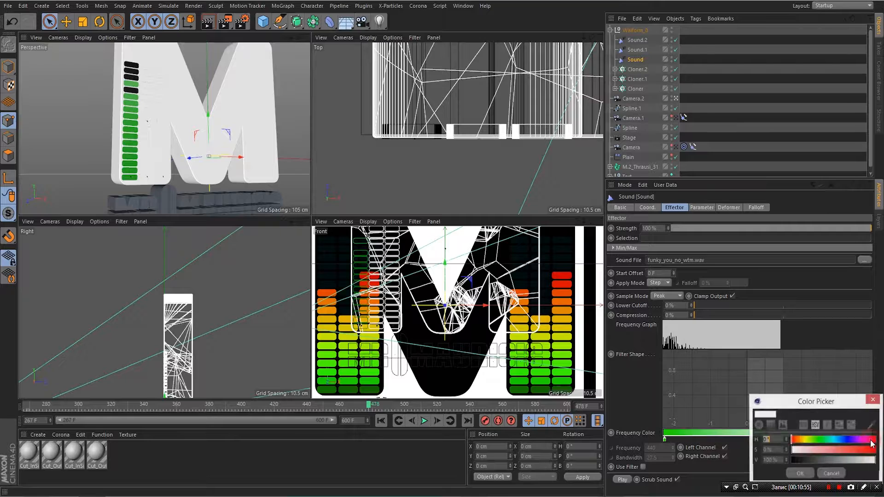
{"action": "left_click", "coordinate": [874, 422]}
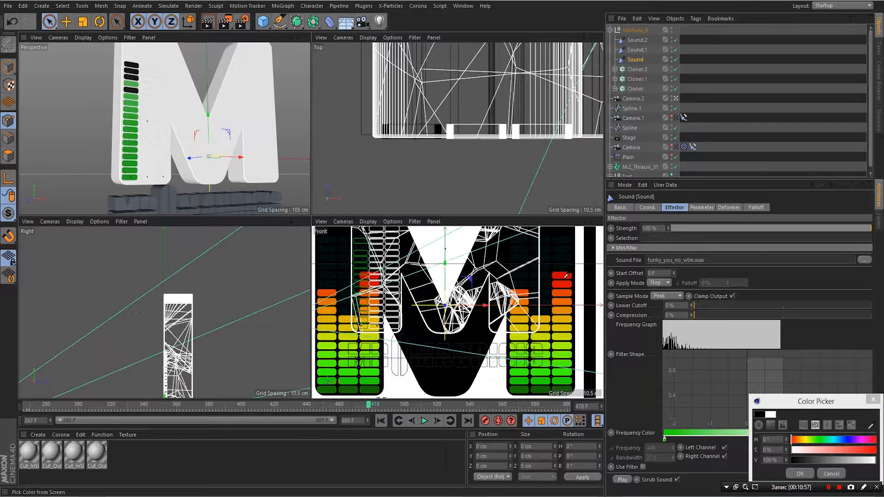
{"action": "left_click", "coordinate": [562, 275]}
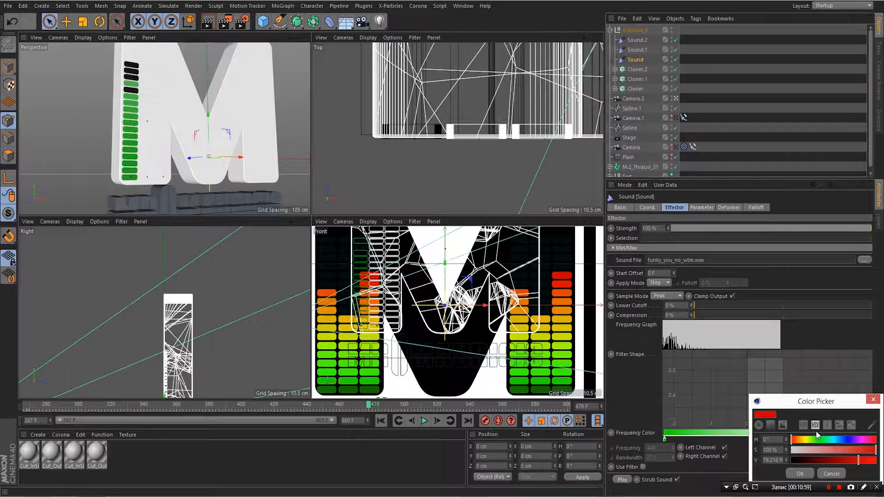
{"action": "left_click", "coordinate": [800, 474]}
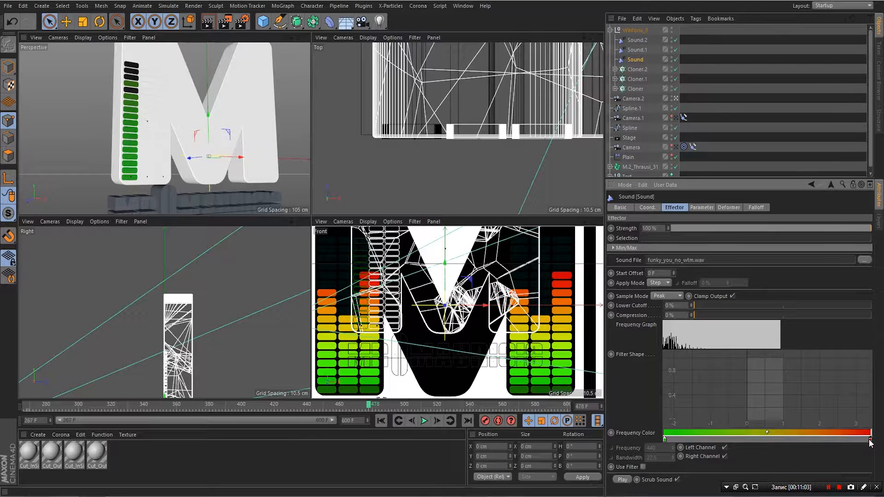
{"action": "left_click_drag", "start_coordinate": [847, 445], "coordinate": [747, 446]}
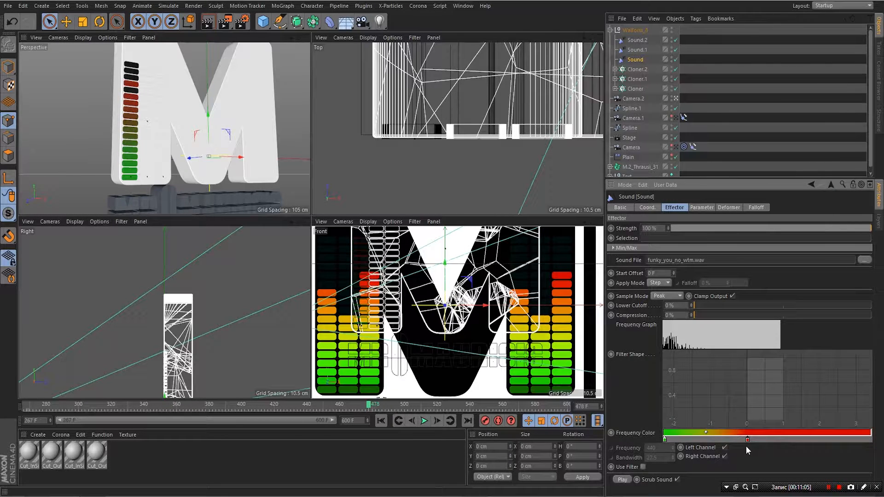
- Add a middle gradient stop colored bright yellow sampled from the reference bars
{"action": "left_click", "coordinate": [707, 436]}
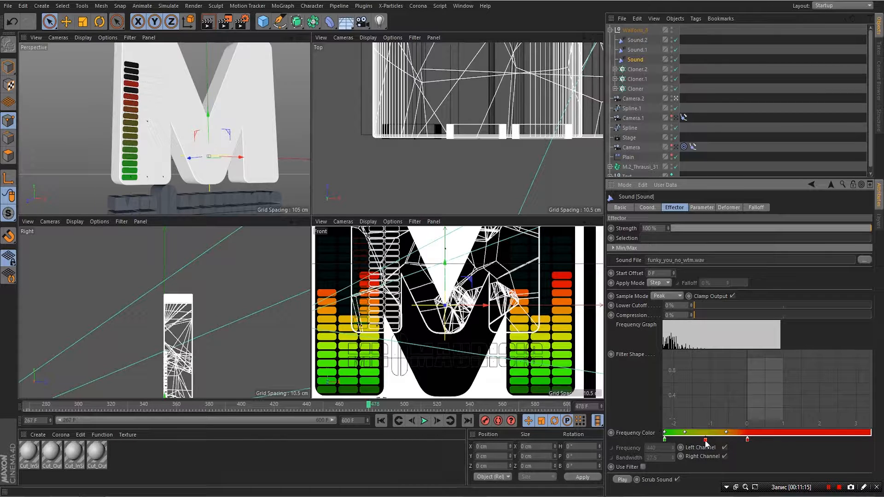
{"action": "double_click", "coordinate": [706, 441]}
{"action": "left_click", "coordinate": [760, 428]}
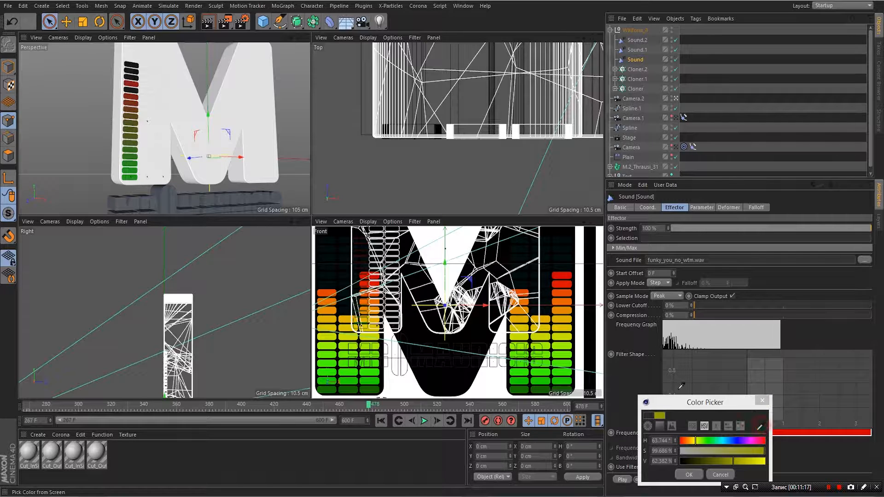
{"action": "left_click", "coordinate": [546, 317]}
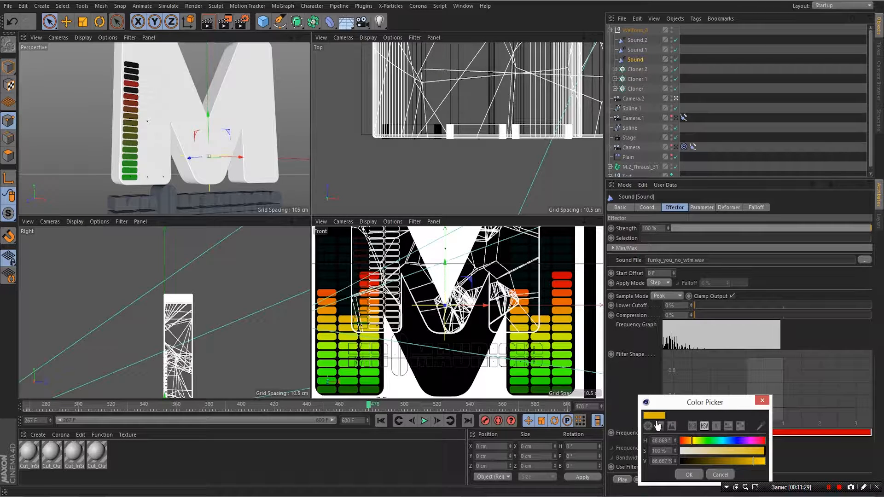
{"action": "left_click", "coordinate": [762, 428]}
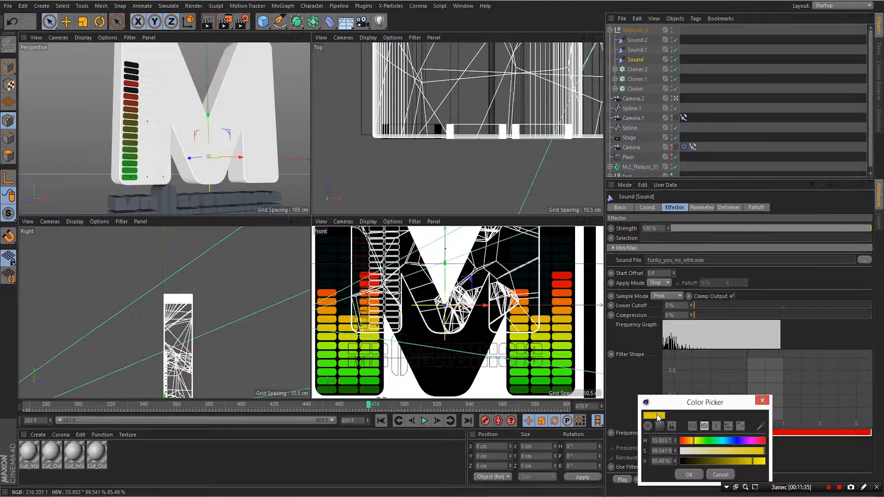
{"action": "left_click", "coordinate": [690, 475]}
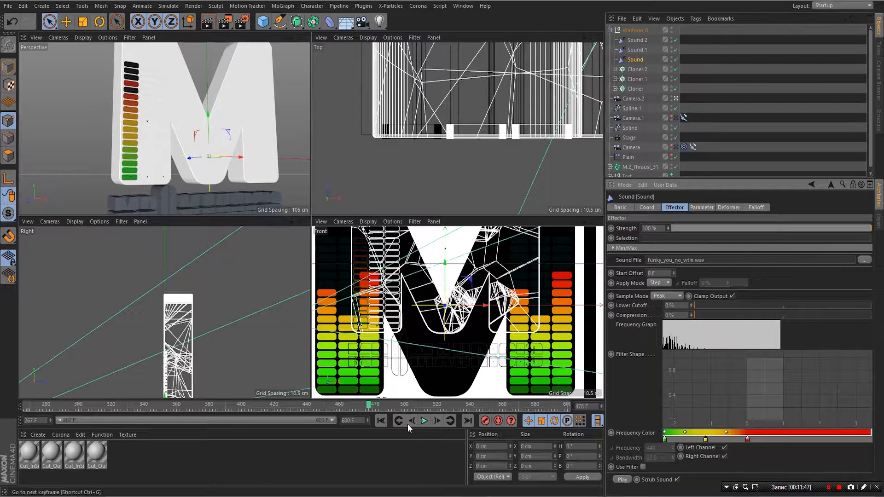
- Play the animation in the perspective view to preview the colored bars, stopping at frame 496
{"action": "left_click", "coordinate": [423, 422]}
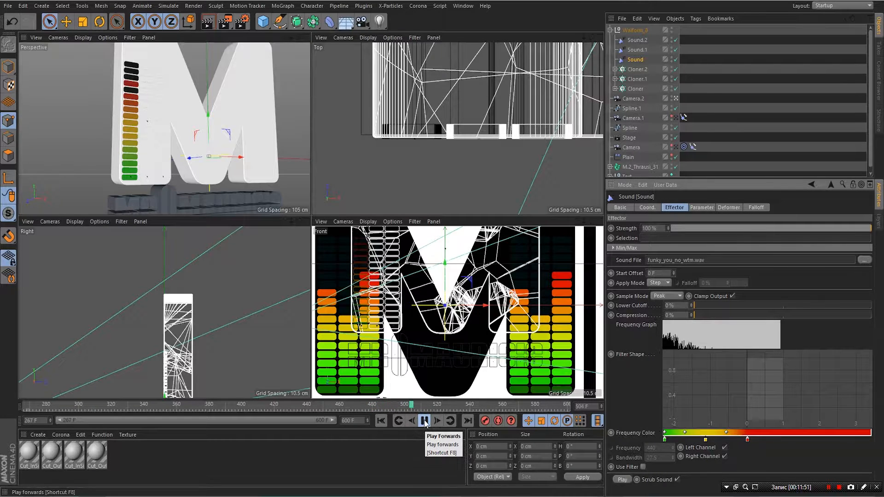
{"action": "left_click", "coordinate": [425, 422]}
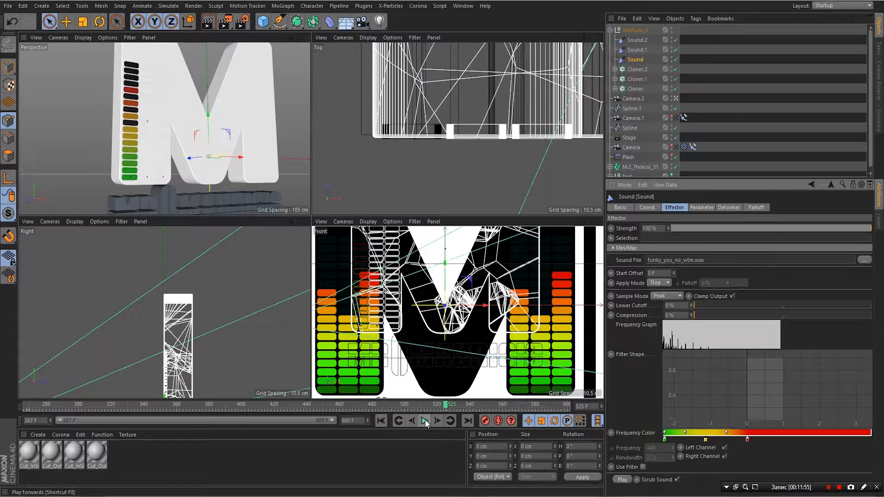
{"action": "left_click", "coordinate": [424, 422]}
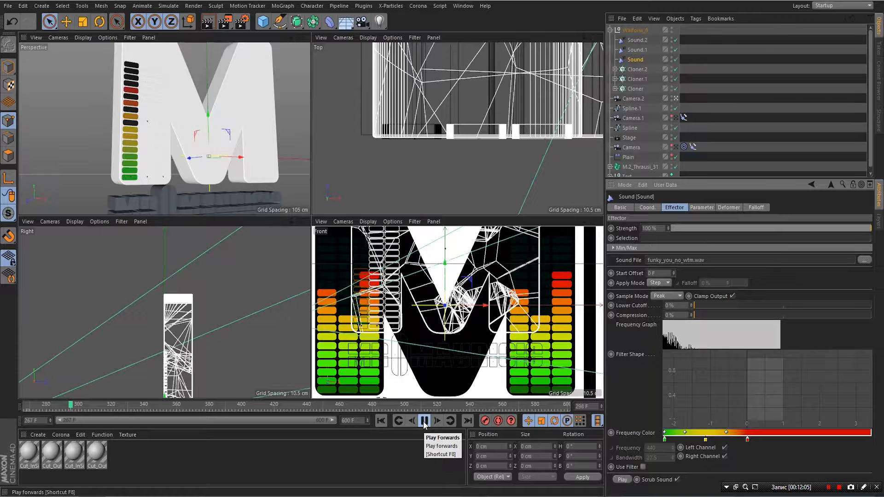
{"action": "left_click", "coordinate": [424, 421]}
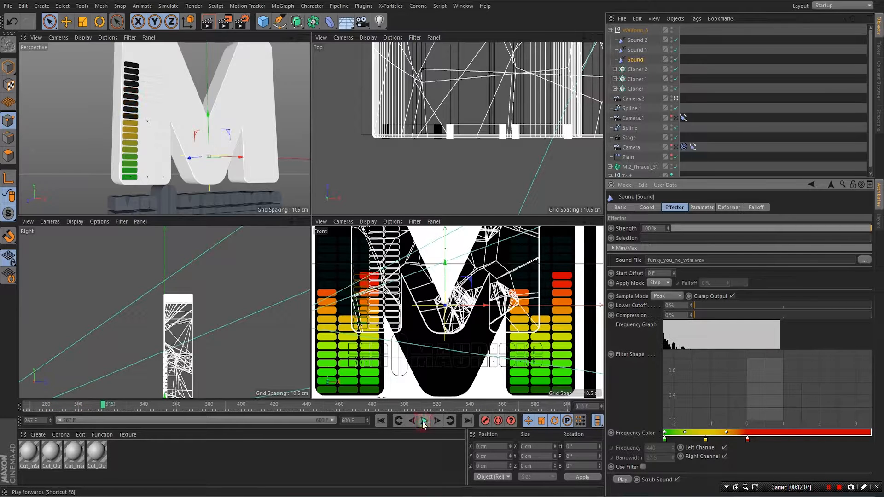
{"action": "left_click", "coordinate": [278, 87]}
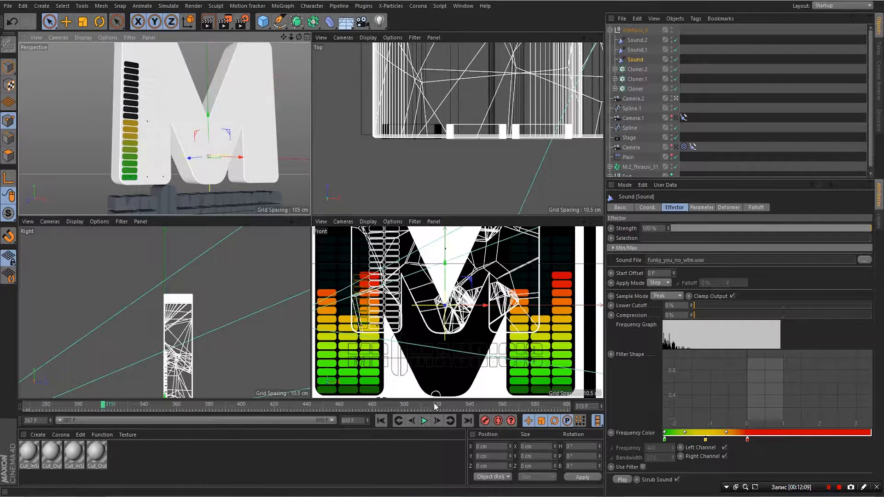
{"action": "left_click", "coordinate": [425, 421]}
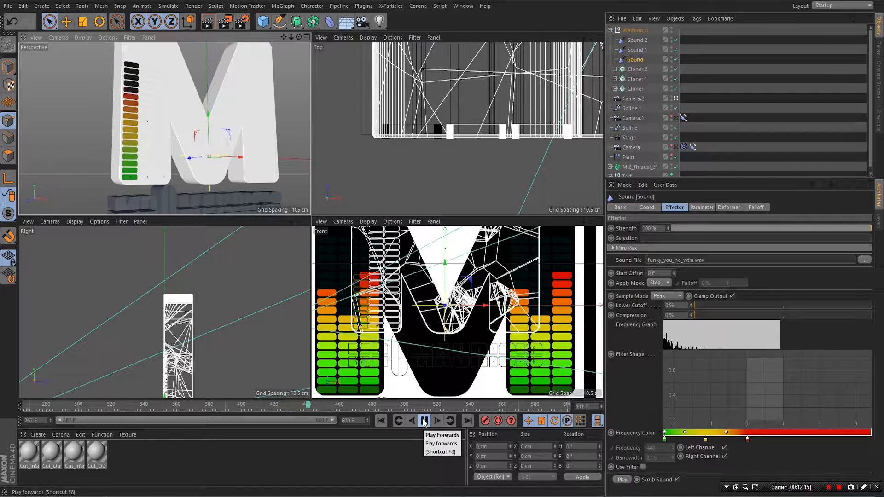
{"action": "left_click", "coordinate": [424, 421]}
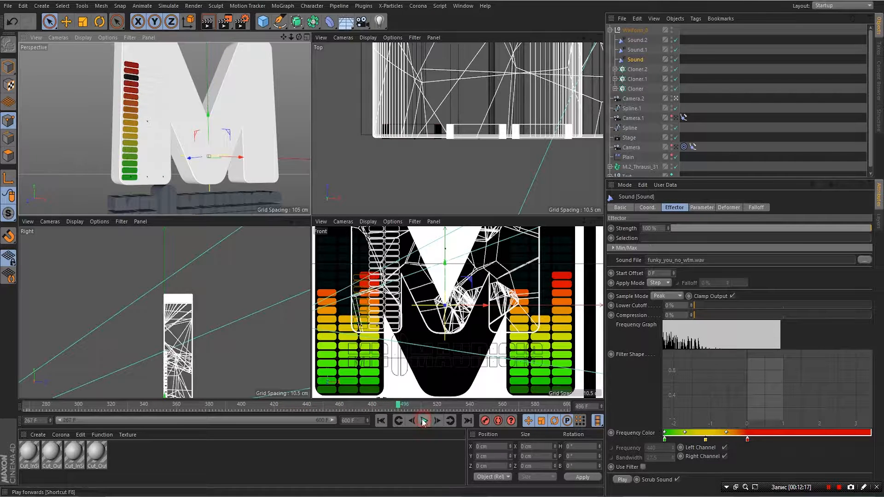
- Raise the Sound effector's Lower Cutoff to about 13% and replay the animation
{"action": "left_click", "coordinate": [695, 315]}
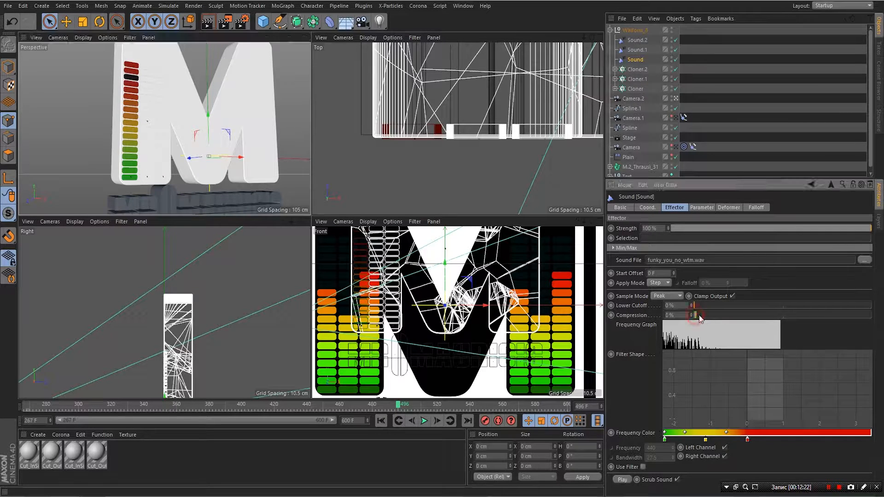
{"action": "left_click_drag", "start_coordinate": [697, 307], "coordinate": [723, 312]}
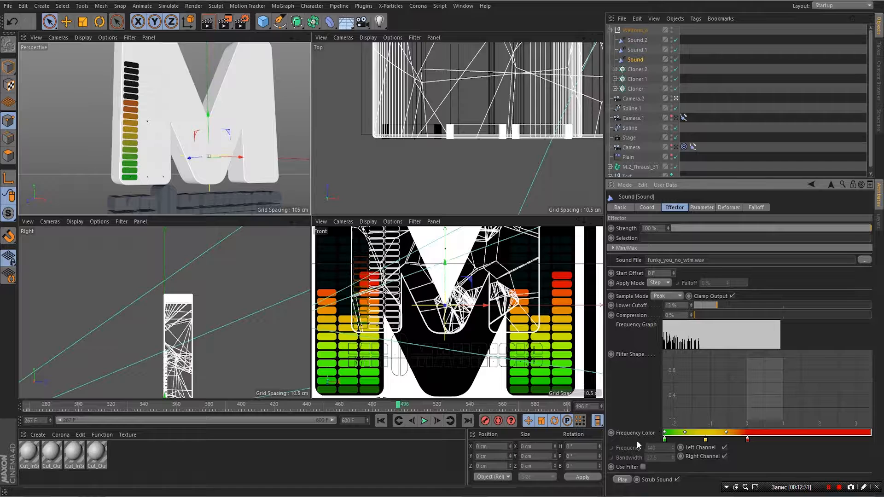
{"action": "left_click", "coordinate": [424, 420]}
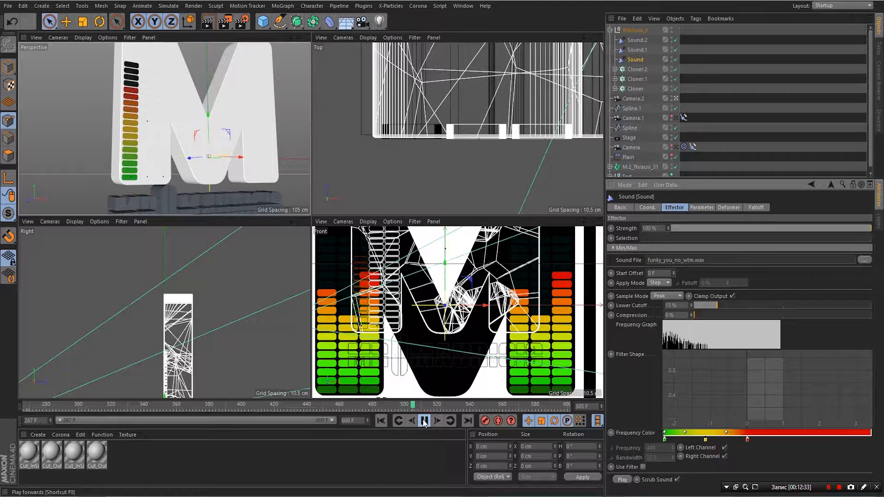
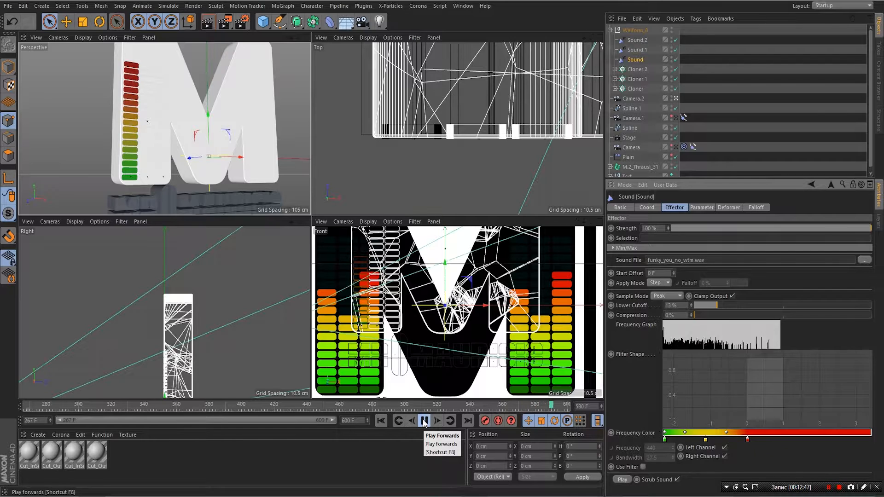
- Lower the Sound effector's Lower Cutoff in two passes to 2%, previewing the meters in between
{"action": "left_click", "coordinate": [424, 421]}
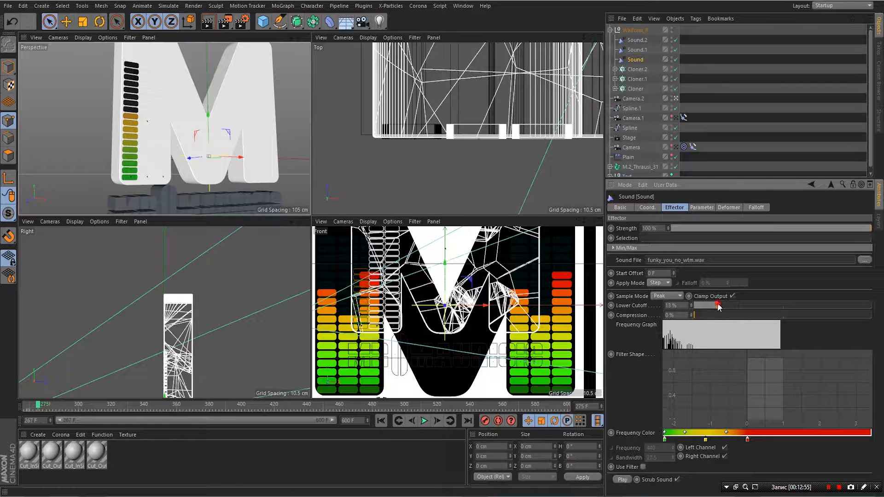
{"action": "left_click_drag", "start_coordinate": [719, 306], "coordinate": [706, 305]}
{"action": "left_click", "coordinate": [423, 421]}
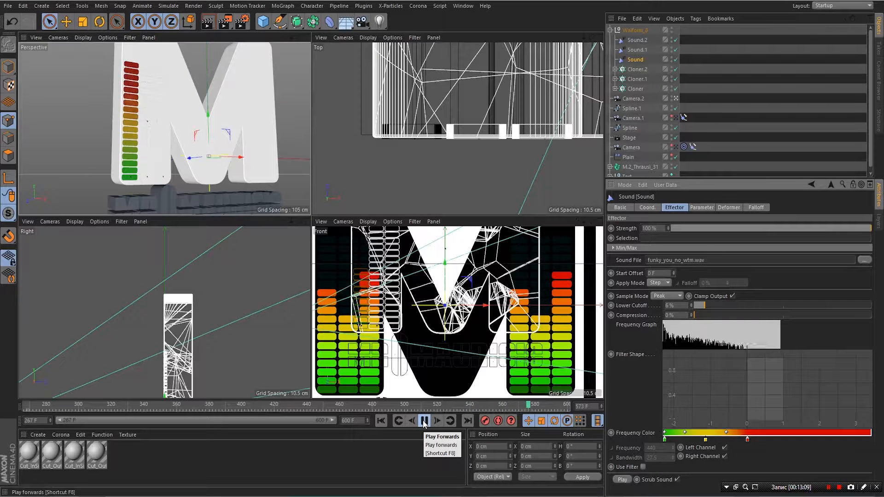
{"action": "left_click", "coordinate": [424, 422]}
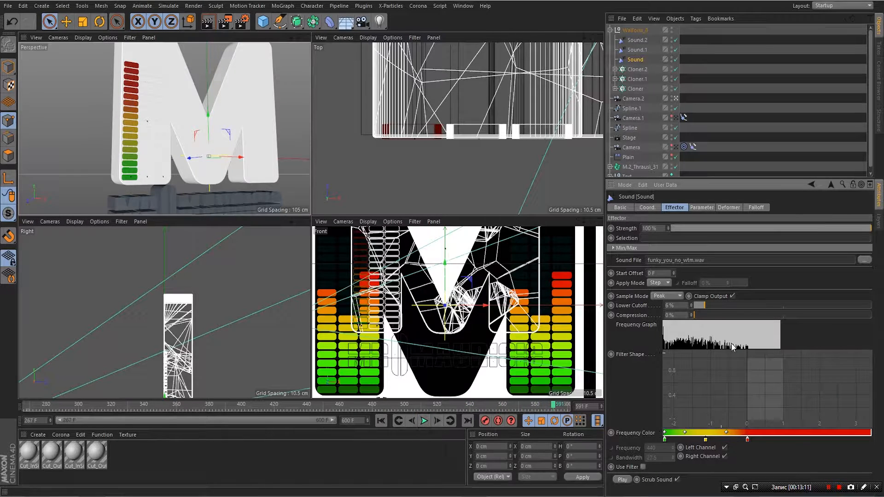
{"action": "left_click_drag", "start_coordinate": [701, 305], "coordinate": [697, 305]}
- Drag the red Frequency Color knot left so red starts earlier, then preview the meter colours
{"action": "left_click", "coordinate": [421, 421]}
{"action": "left_click_drag", "start_coordinate": [748, 444], "coordinate": [722, 441]}
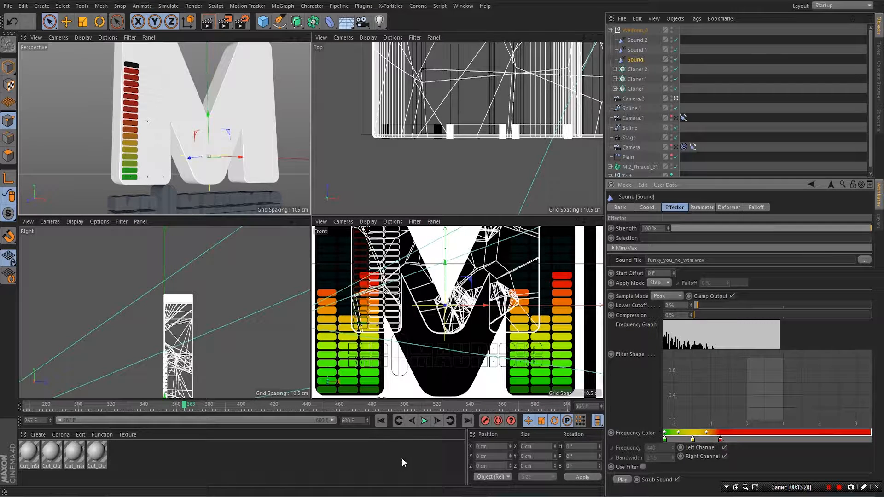
{"action": "left_click", "coordinate": [424, 421]}
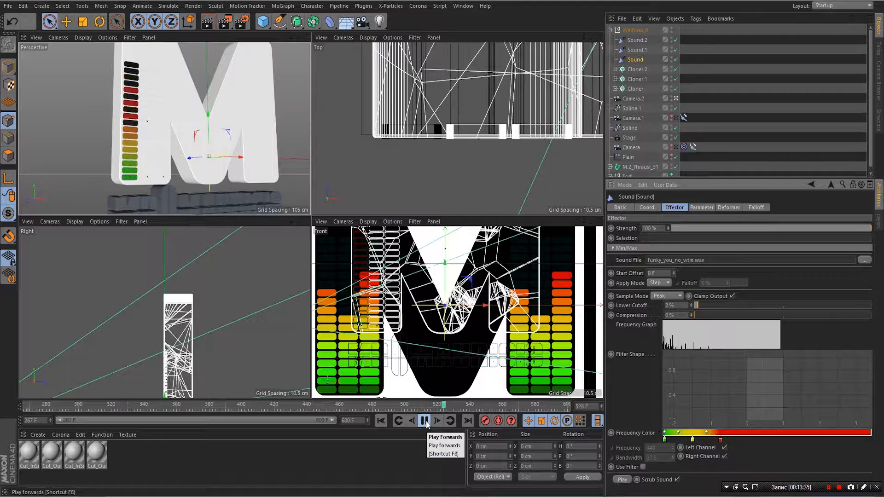
{"action": "left_click", "coordinate": [424, 421]}
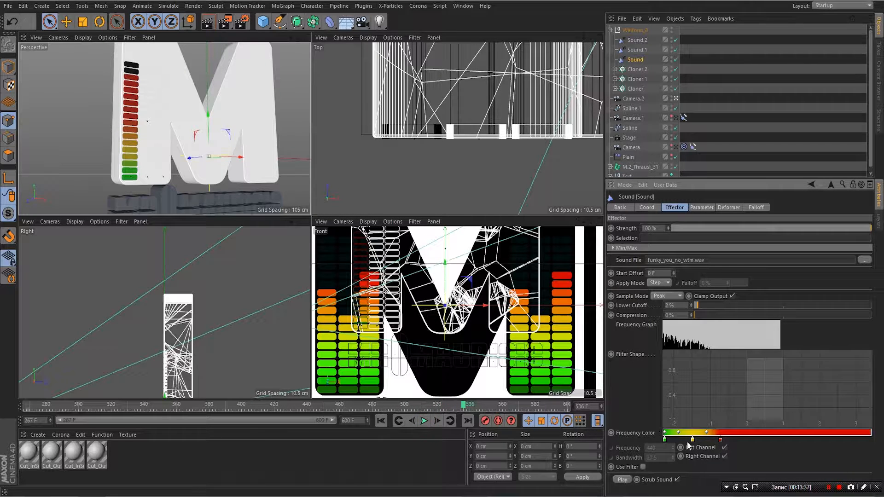
- Shift the yellow gradient stop slightly right, undoing an accidental extra stop
{"action": "left_click_drag", "start_coordinate": [692, 444], "coordinate": [733, 442]}
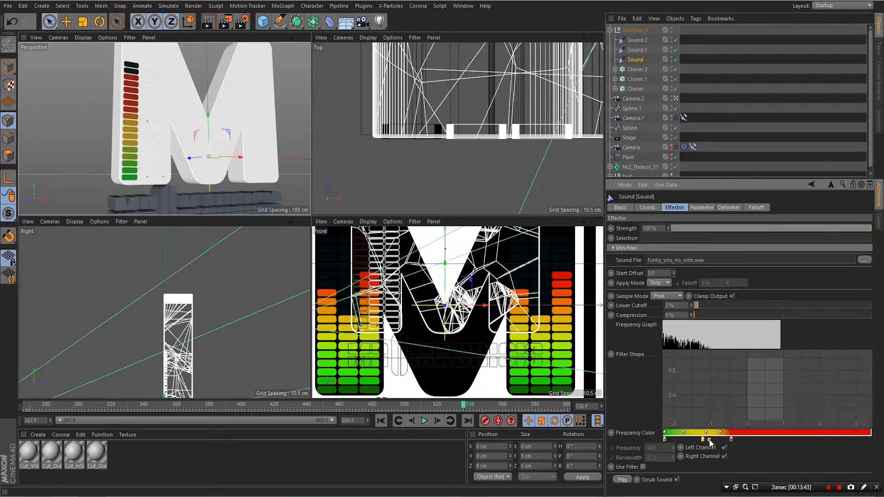
{"action": "key", "text": "ctrl+z"}
{"action": "left_click_drag", "start_coordinate": [703, 443], "coordinate": [707, 444]}
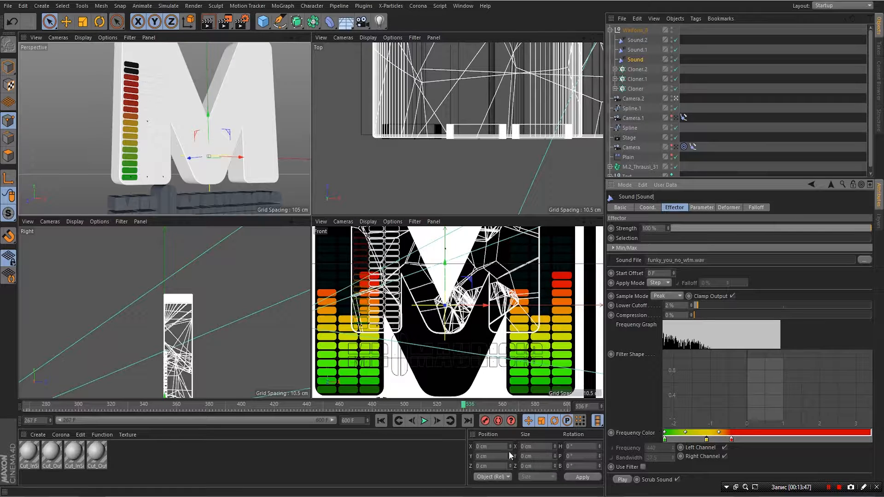
- Play the animation twice to check that the bars now peak into red
{"action": "left_click", "coordinate": [424, 421]}
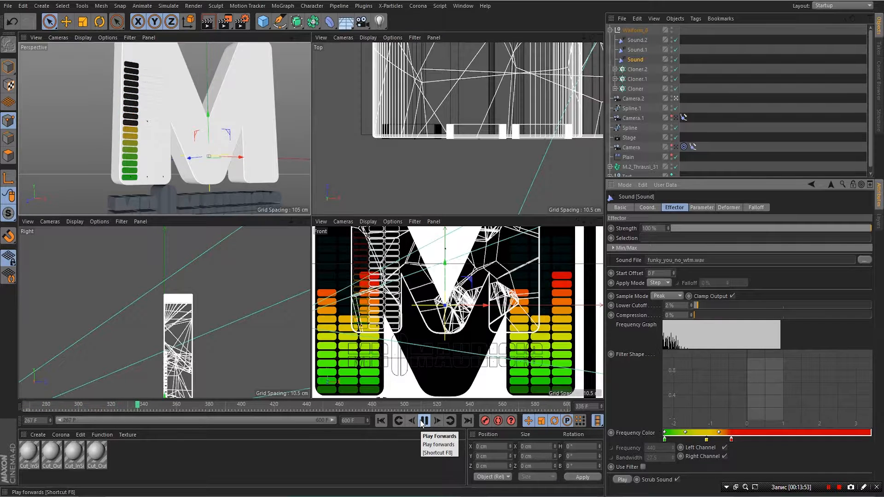
{"action": "left_click", "coordinate": [423, 421]}
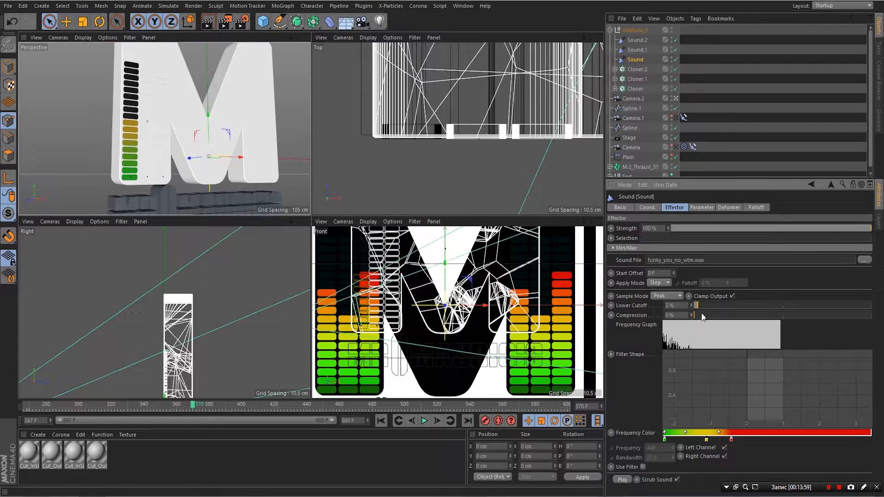
{"action": "left_click", "coordinate": [423, 420]}
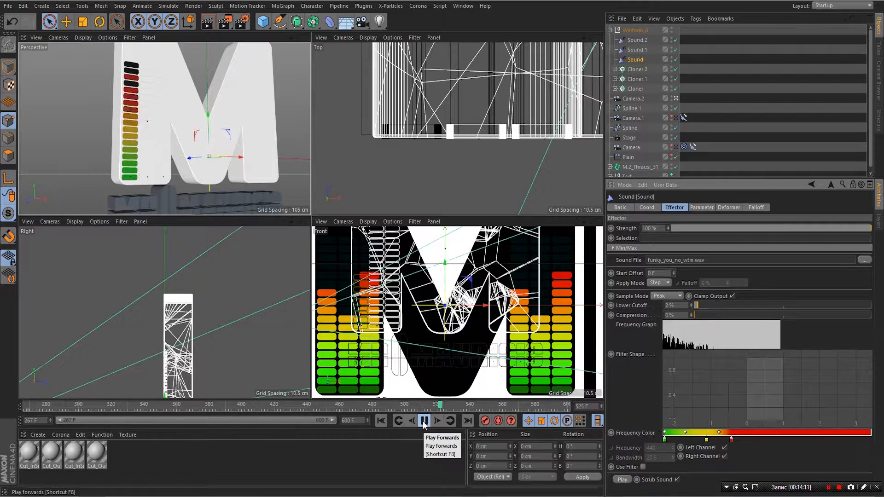
{"action": "left_click", "coordinate": [424, 421]}
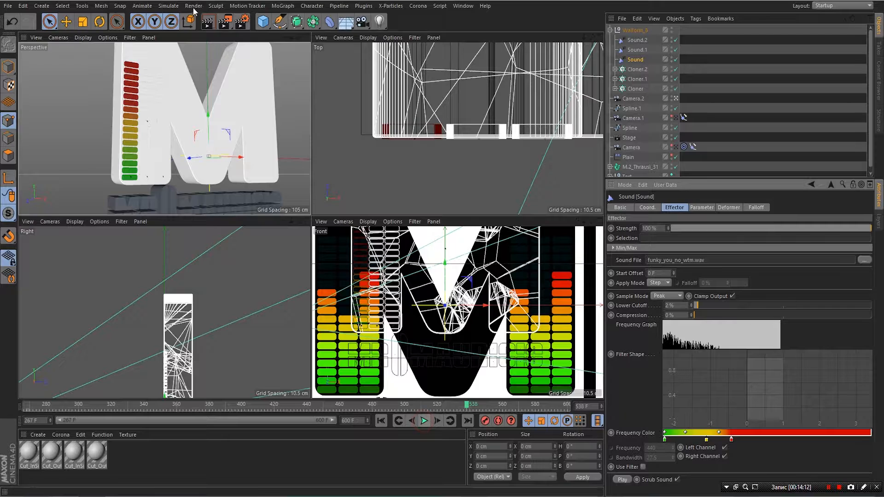
- Maximize the perspective view, play back to frame 304, and select the Waiform_8 null
{"action": "left_click", "coordinate": [308, 37]}
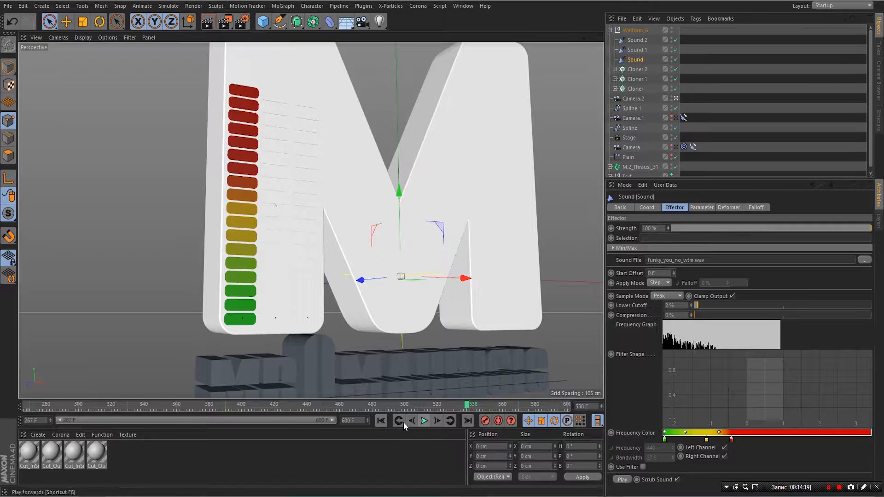
{"action": "left_click", "coordinate": [425, 421]}
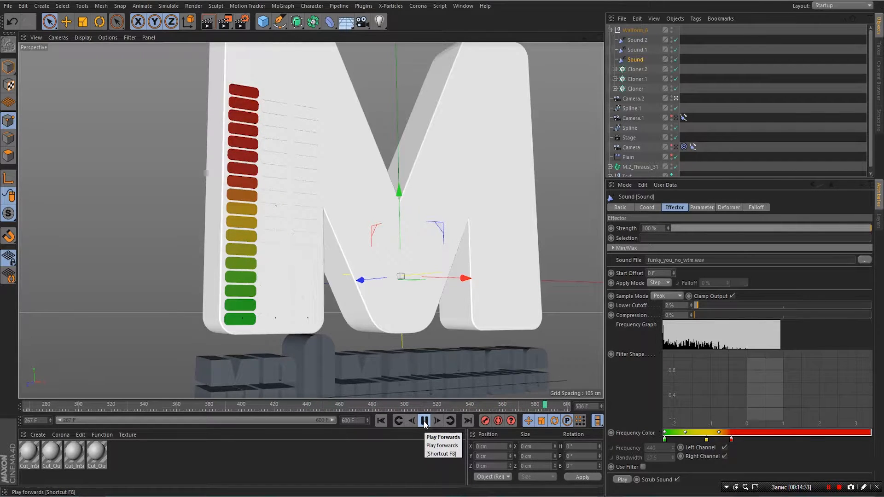
{"action": "left_click", "coordinate": [425, 421]}
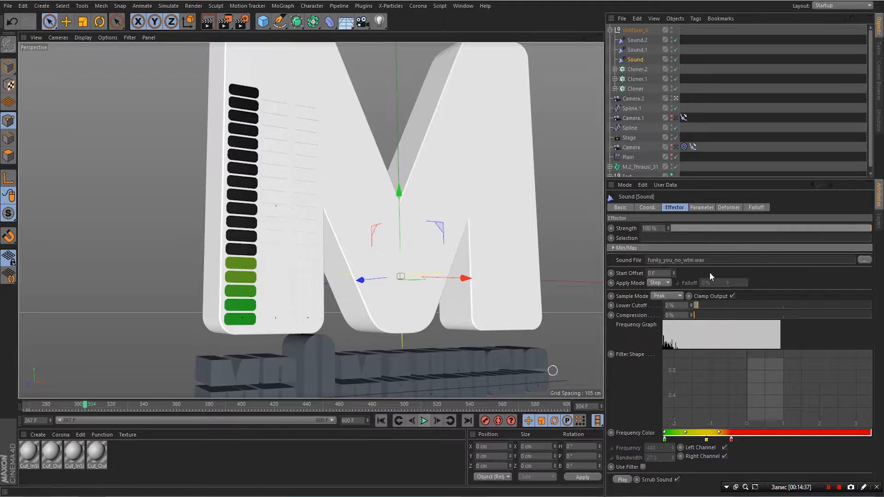
{"action": "left_click", "coordinate": [632, 31]}
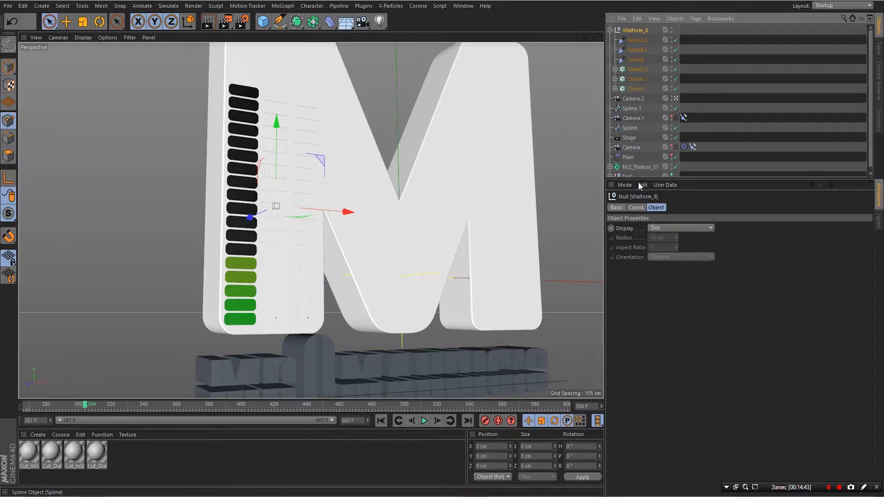
- Show Waiform_8's Basic properties and extend the preview range to start at frame 250
{"action": "left_click", "coordinate": [616, 208]}
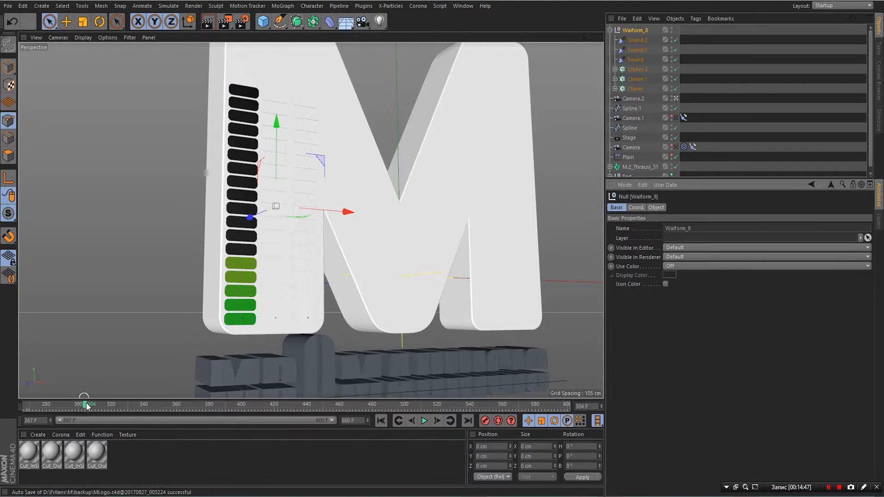
{"action": "left_click_drag", "start_coordinate": [87, 407], "coordinate": [6, 411]}
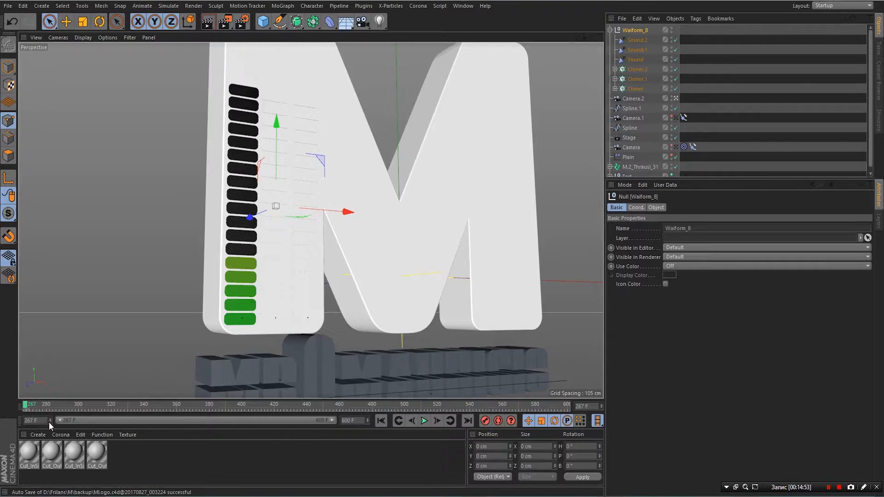
{"action": "double_click", "coordinate": [36, 421]}
{"action": "type", "text": "250"}
{"action": "left_click", "coordinate": [157, 453]}
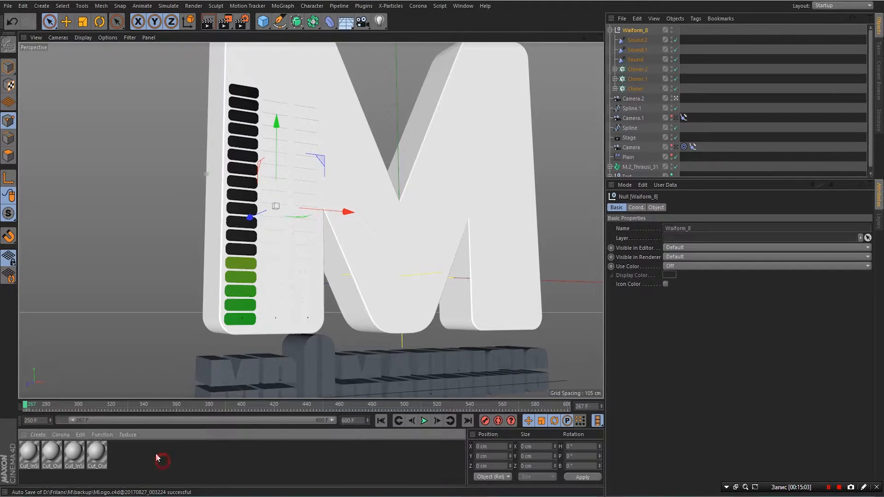
{"action": "left_click_drag", "start_coordinate": [74, 421], "coordinate": [0, 426]}
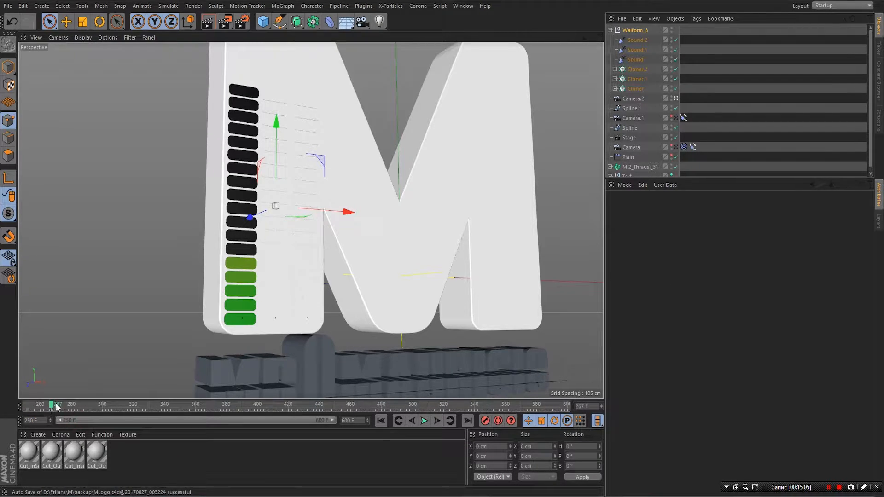
{"action": "mouse_move", "coordinate": [45, 407]}
{"action": "left_mouse_down"}
{"action": "mouse_move", "coordinate": [32, 412]}
{"action": "mouse_move", "coordinate": [51, 405]}
{"action": "left_mouse_up"}
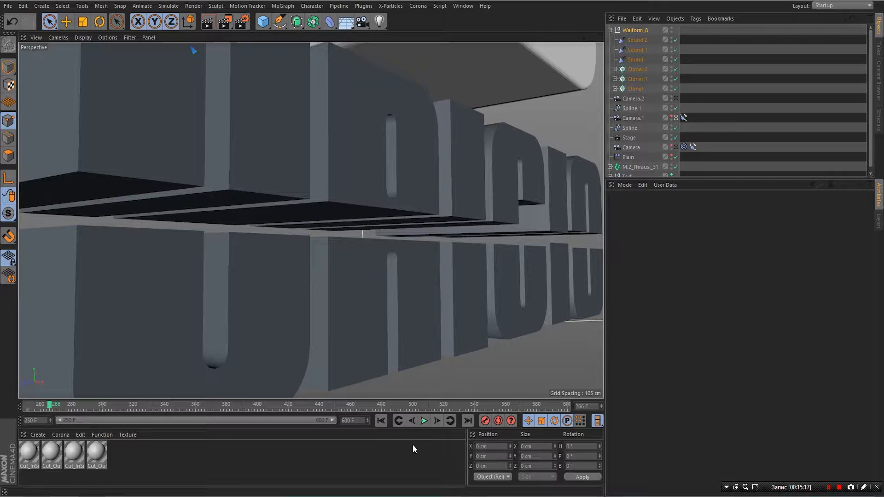
- At frame 267, set Waiform_8's editor and render visibility On and keyframe both
{"action": "left_click", "coordinate": [438, 419]}
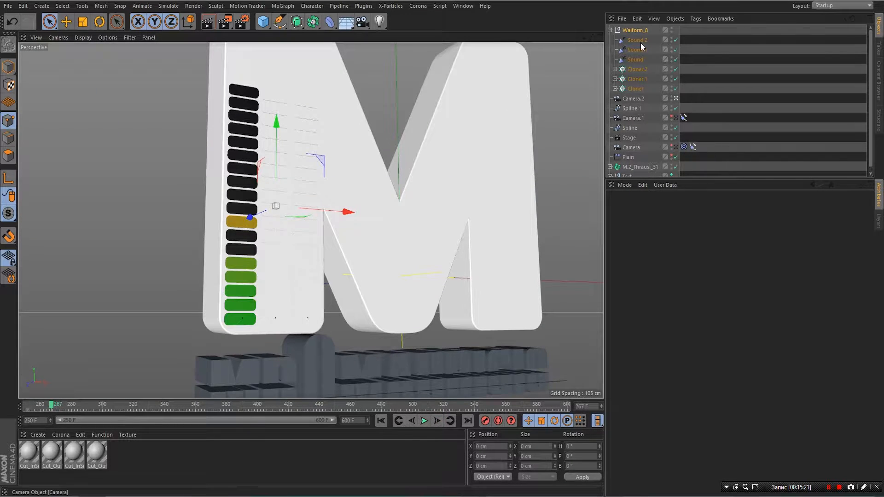
{"action": "left_click", "coordinate": [633, 32]}
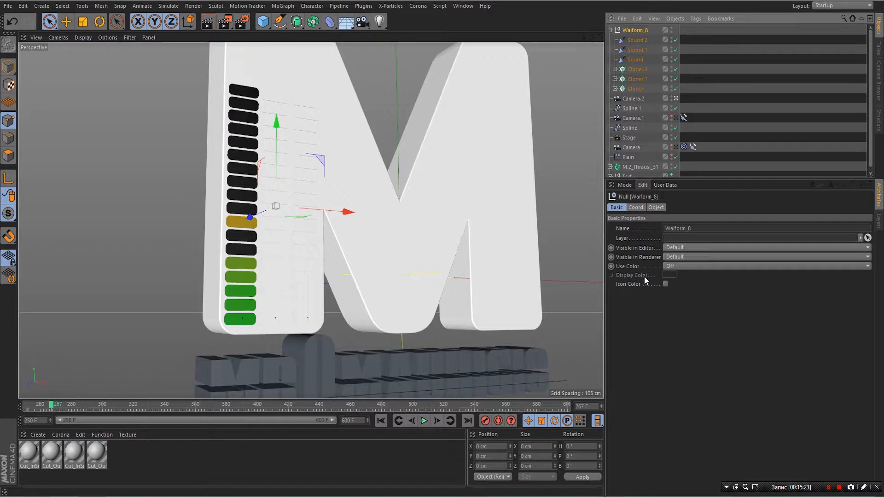
{"action": "left_click", "coordinate": [678, 245]}
{"action": "left_click", "coordinate": [675, 268]}
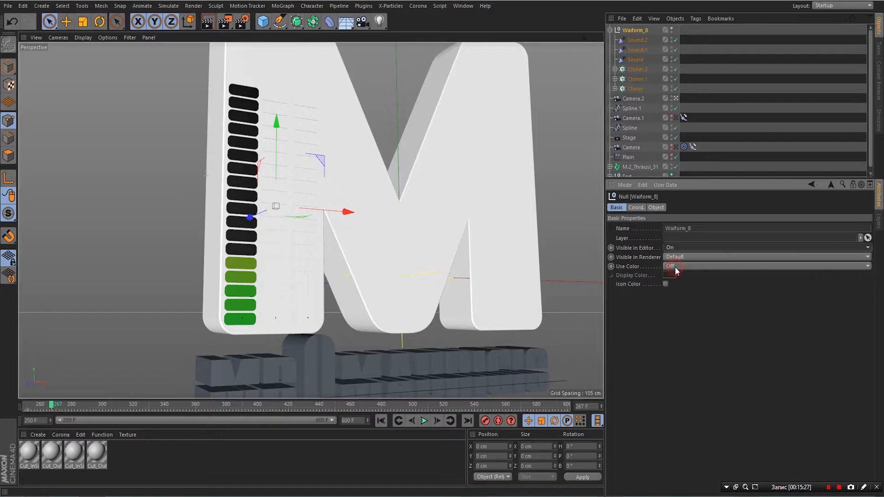
{"action": "left_click", "coordinate": [676, 258]}
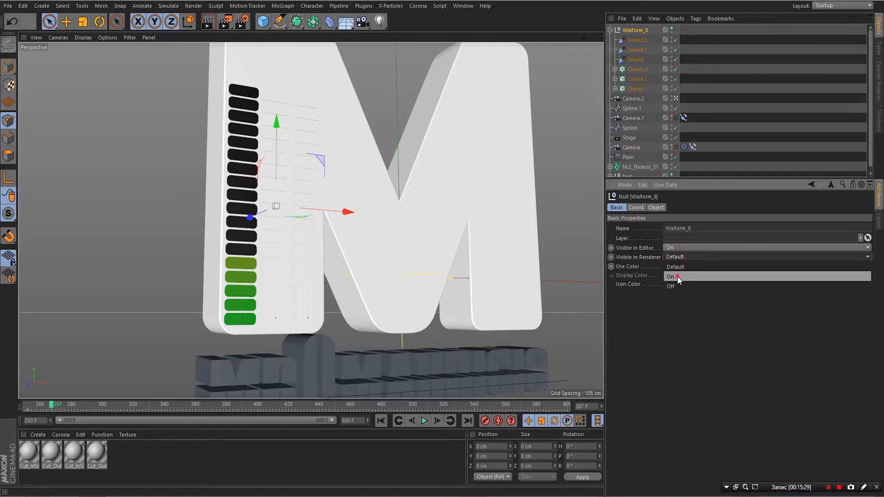
{"action": "left_click", "coordinate": [678, 277]}
{"action": "left_click", "coordinate": [612, 248]}
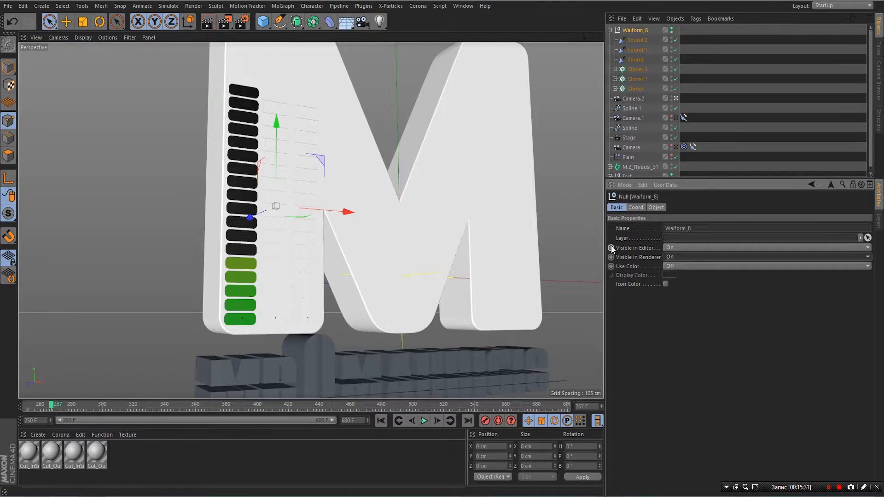
{"action": "left_click", "coordinate": [611, 258]}
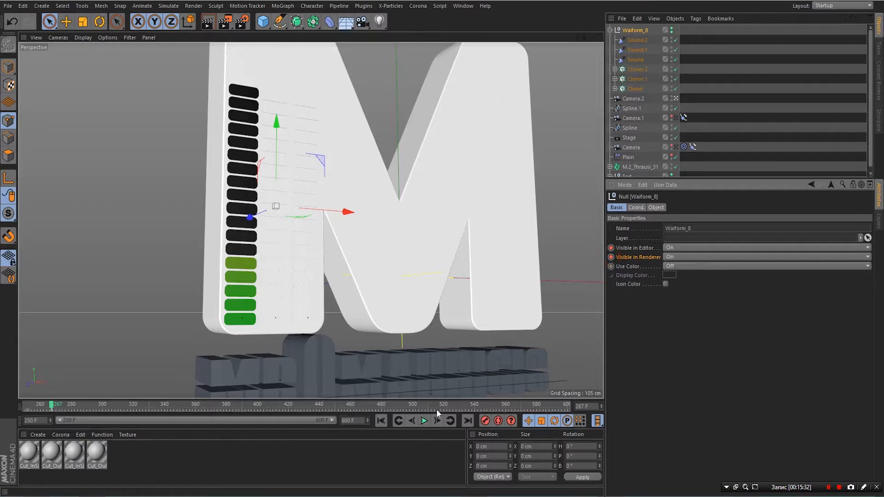
- At frame 266, set editor and render visibility Off and keyframe the hidden state
{"action": "left_click", "coordinate": [411, 421]}
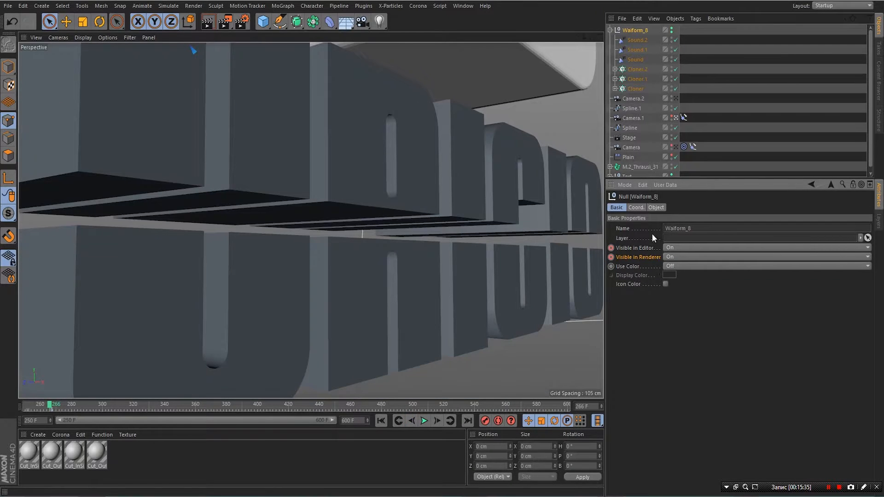
{"action": "left_click", "coordinate": [673, 248]}
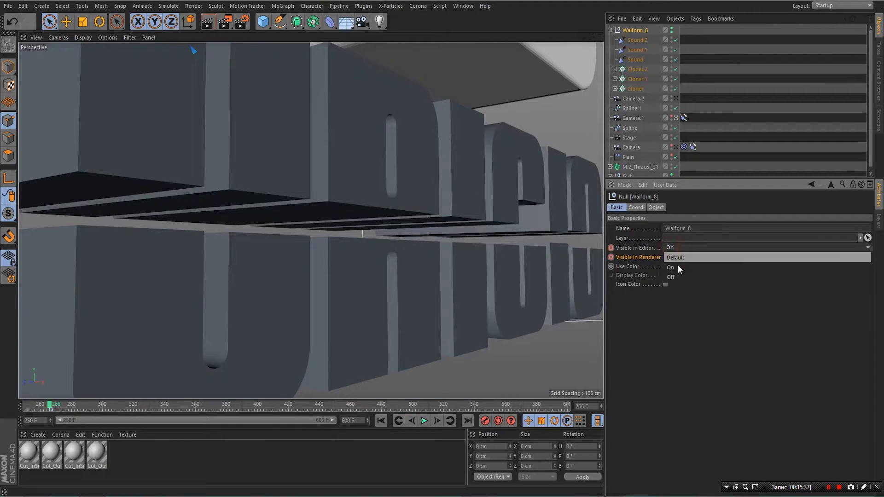
{"action": "left_click", "coordinate": [676, 276]}
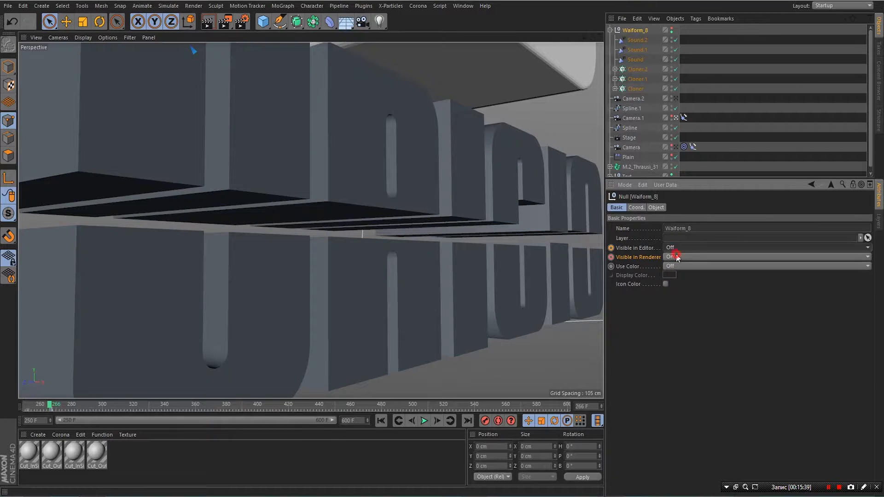
{"action": "left_click", "coordinate": [676, 257]}
{"action": "left_click", "coordinate": [678, 286]}
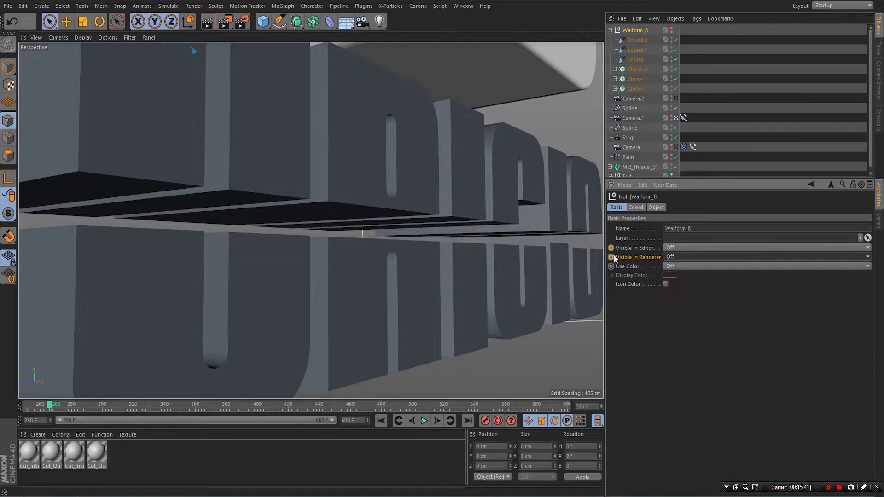
{"action": "left_click", "coordinate": [611, 248]}
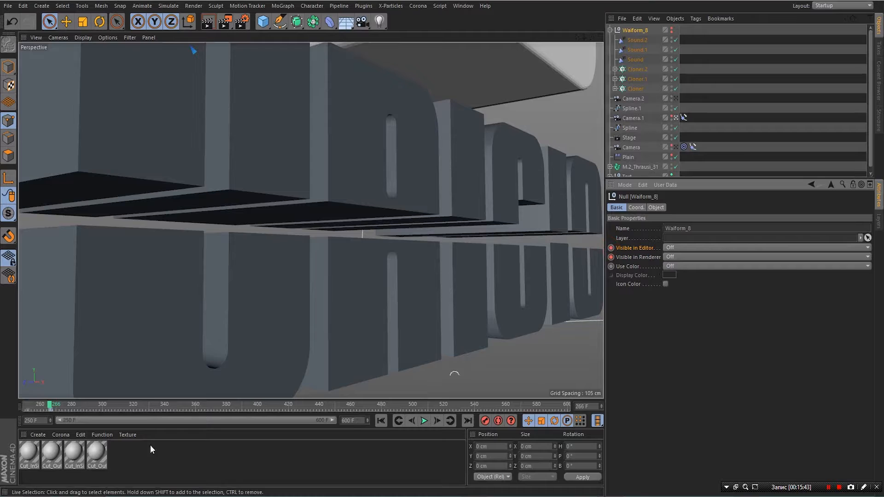
- Set the timeline and preview range to start at frame 0 and play from the beginning
{"action": "left_click", "coordinate": [40, 421]}
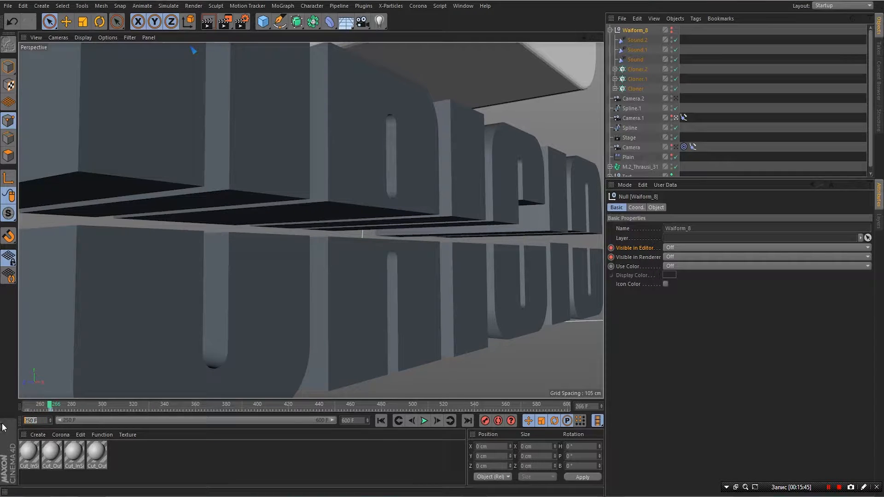
{"action": "key", "text": "BackSpace"}
{"action": "type", "text": "0"}
{"action": "left_click", "coordinate": [179, 454]}
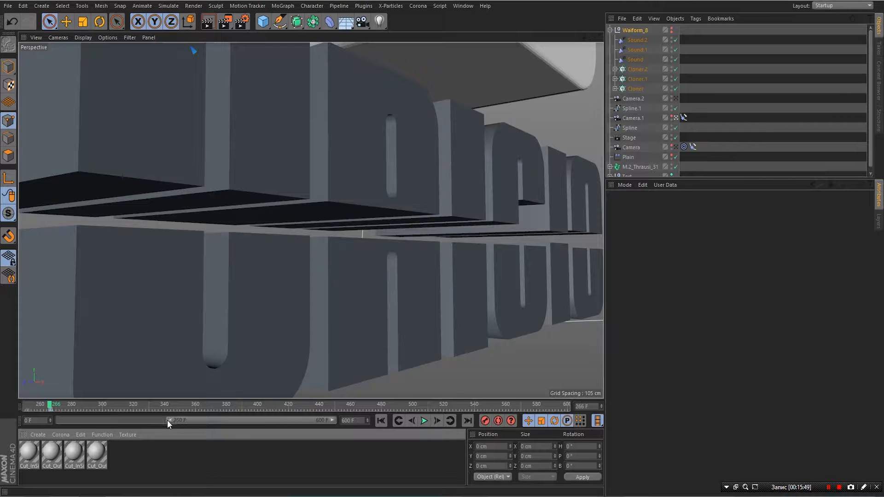
{"action": "left_click_drag", "start_coordinate": [169, 421], "coordinate": [57, 420]}
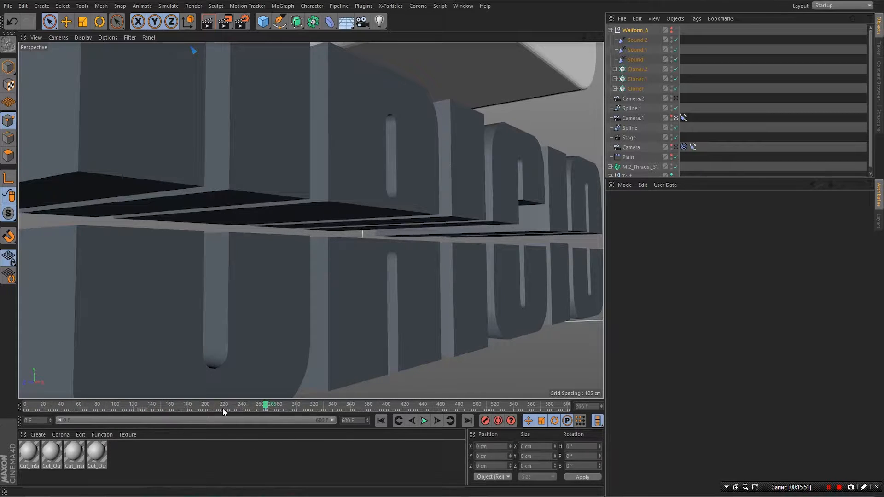
{"action": "left_click", "coordinate": [382, 422]}
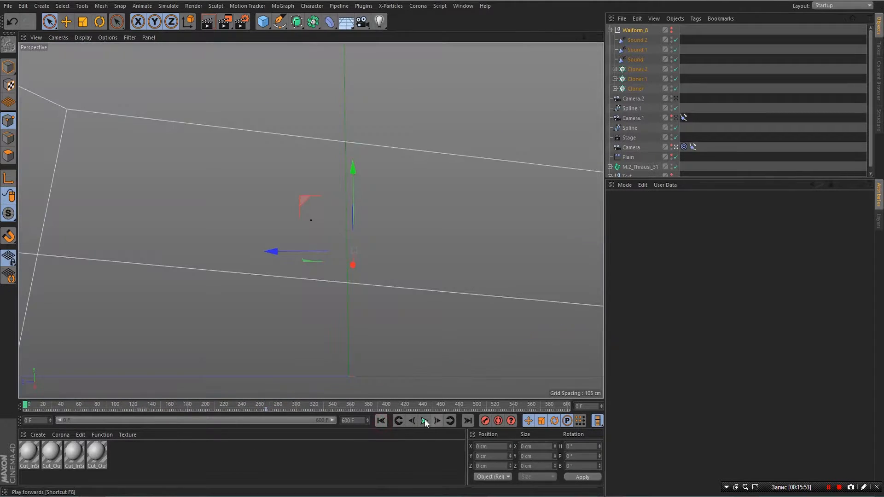
{"action": "left_click", "coordinate": [425, 421]}
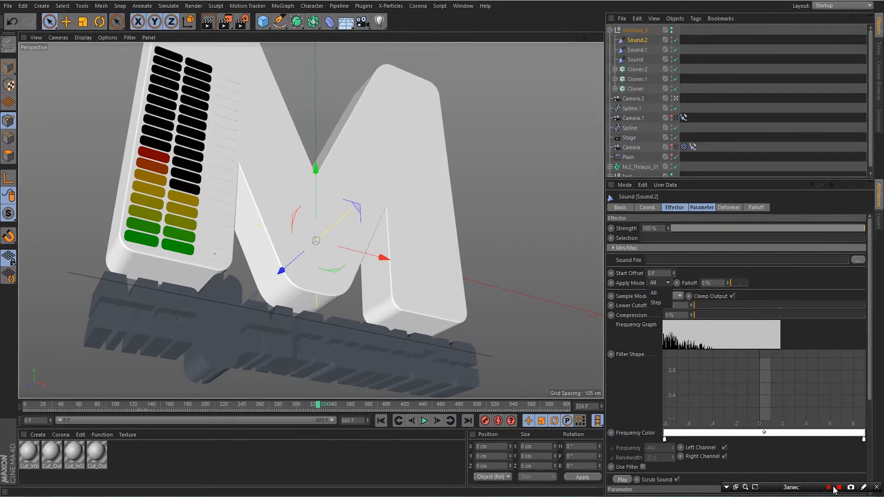
- Set Sound.2 to Step apply mode and load funky_you_no_wtm.wav as a relative-path sound file
{"action": "left_click", "coordinate": [655, 304]}
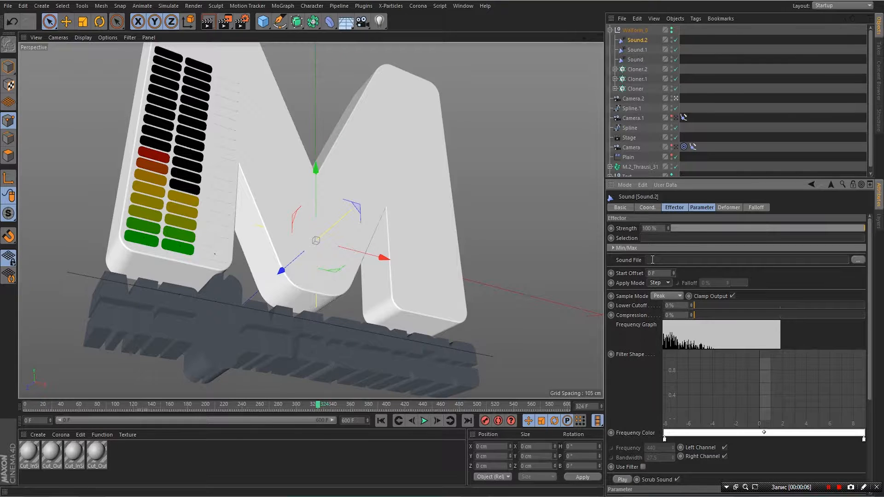
{"action": "left_click", "coordinate": [858, 261]}
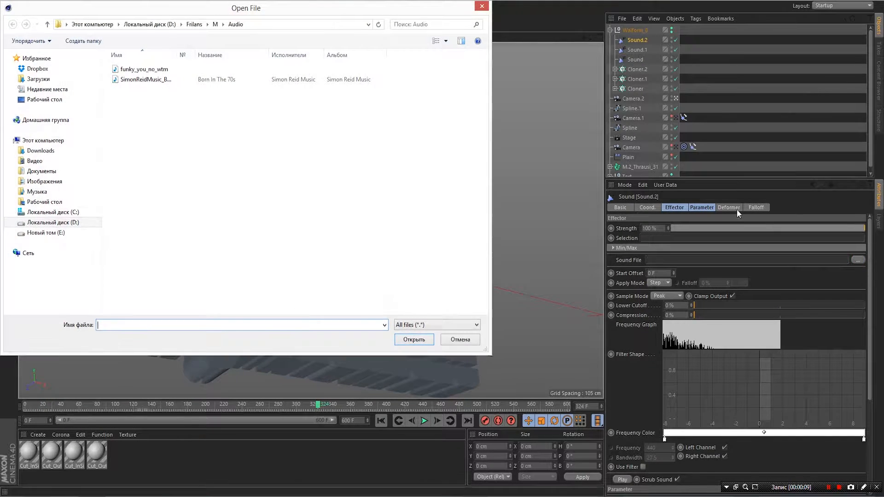
{"action": "double_click", "coordinate": [134, 69]}
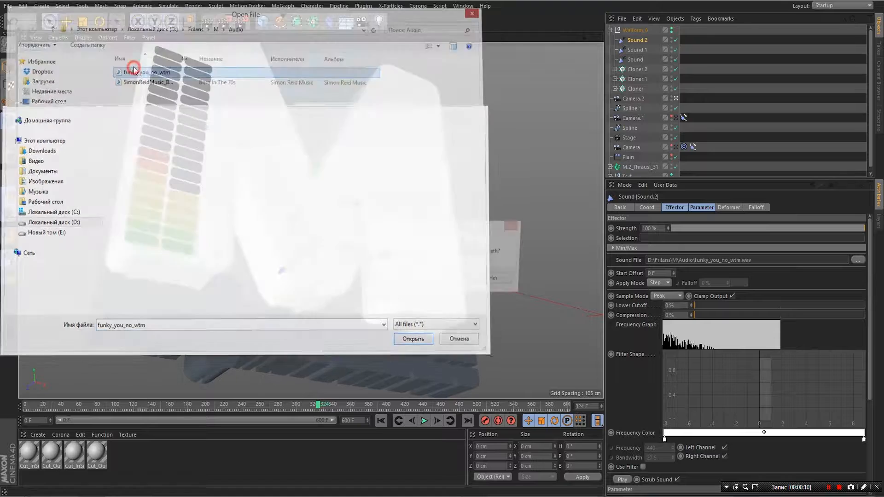
{"action": "left_click", "coordinate": [452, 281]}
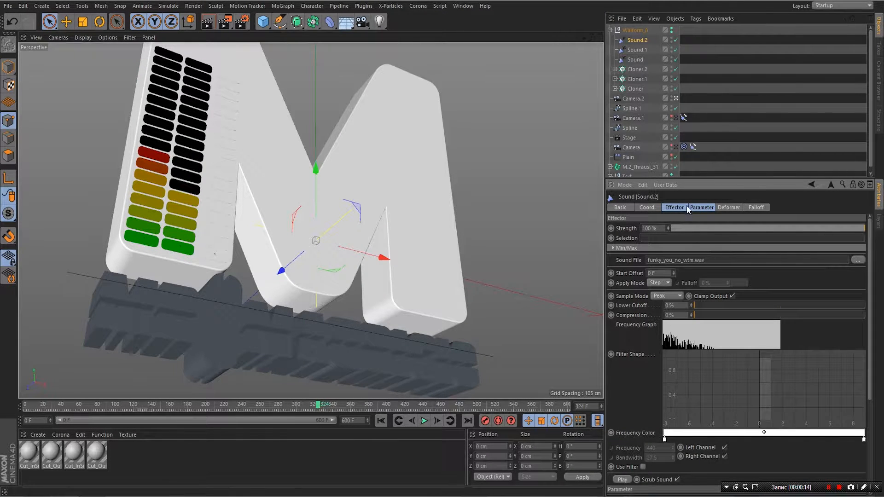
{"action": "left_click", "coordinate": [702, 208]}
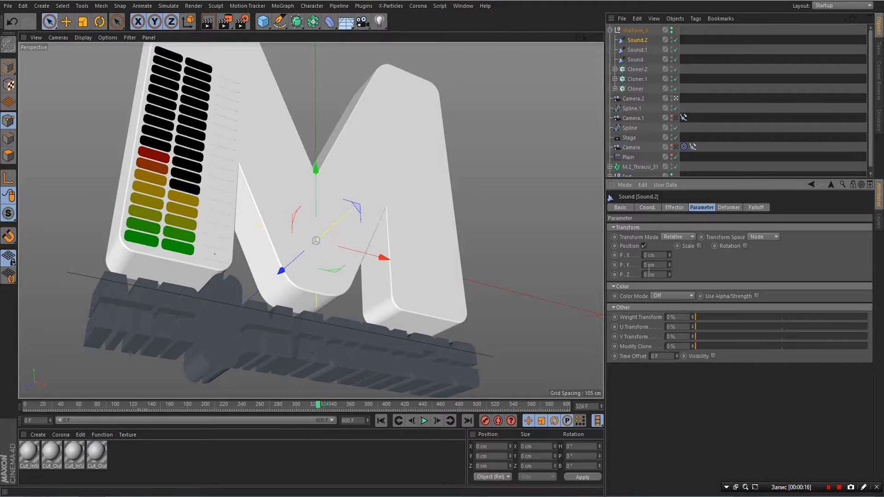
- Turn Sound.2's Position influence off and its Color Mode On, then switch to four viewports
{"action": "left_click", "coordinate": [644, 246]}
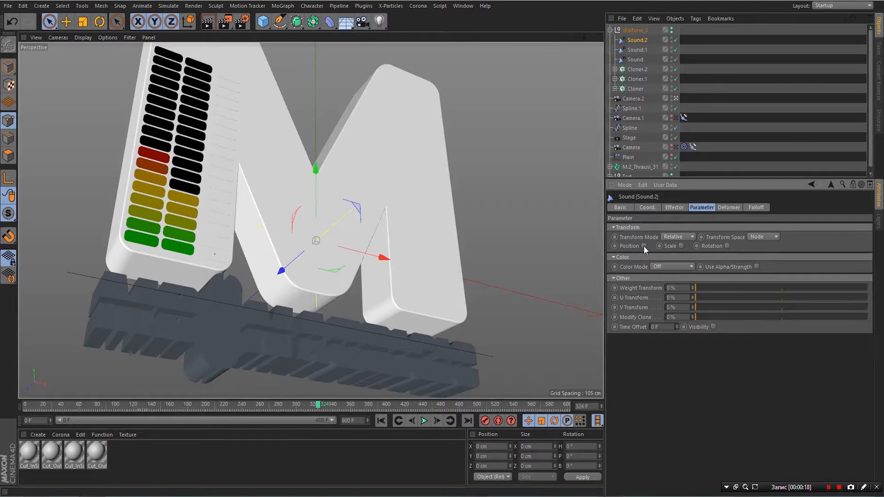
{"action": "left_click", "coordinate": [645, 246]}
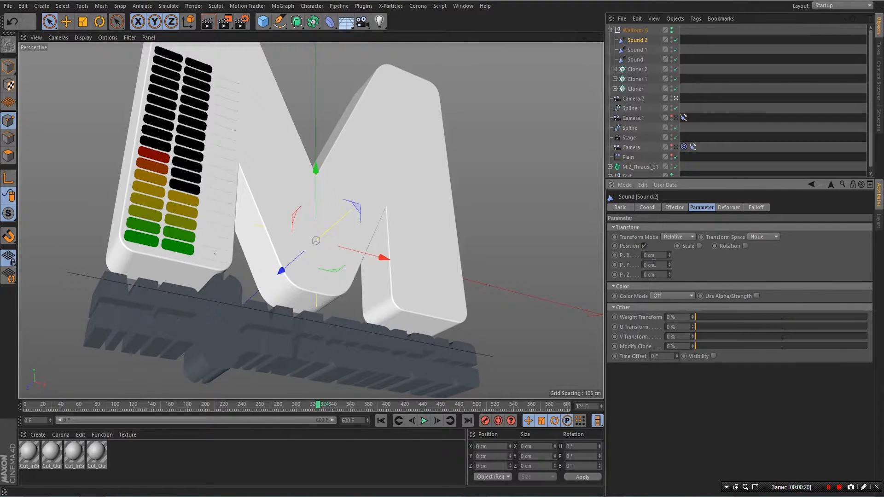
{"action": "left_click", "coordinate": [644, 246]}
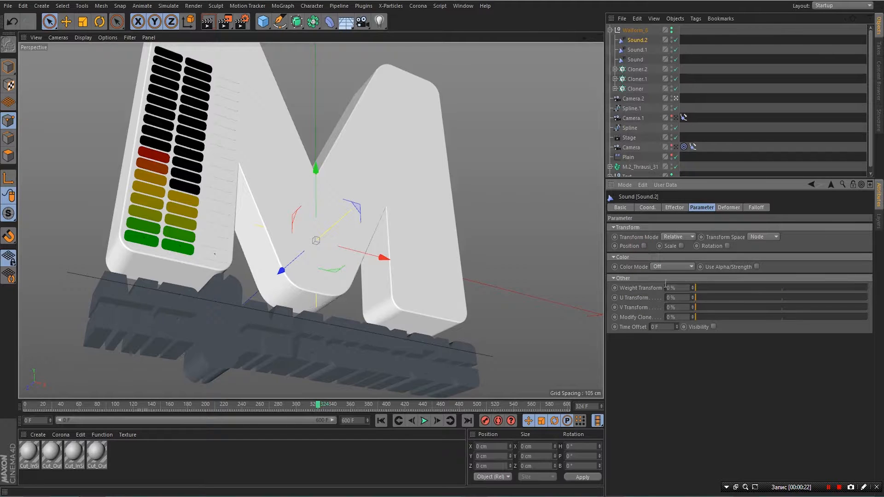
{"action": "left_click", "coordinate": [664, 267]}
{"action": "left_click", "coordinate": [668, 286]}
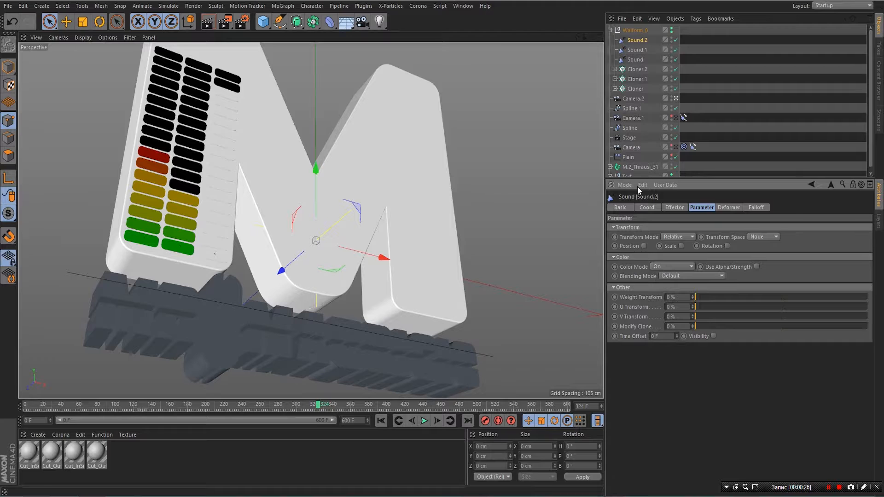
{"action": "left_click", "coordinate": [674, 208]}
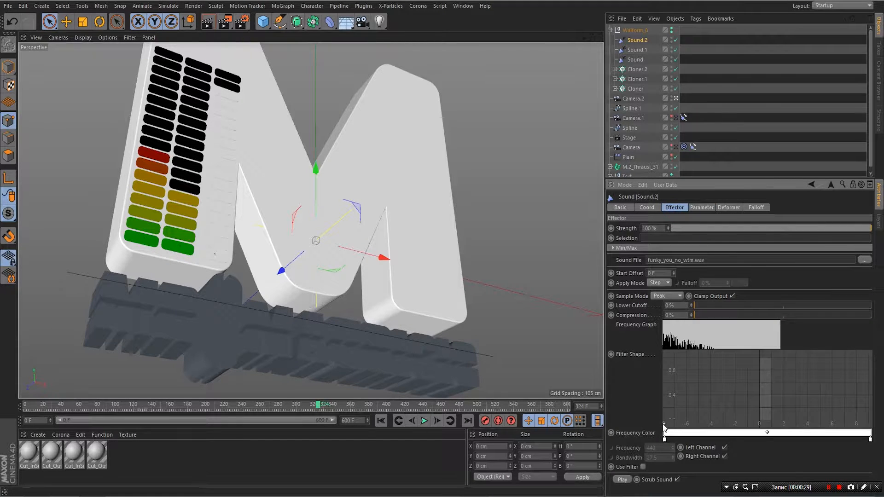
{"action": "left_click", "coordinate": [599, 38]}
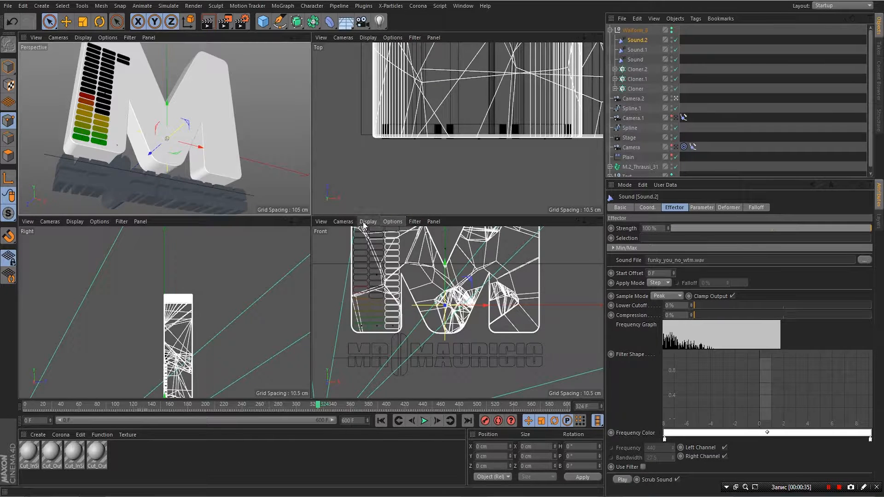
- Enable Show Picture so the equalizer reference image appears in the front view
{"action": "left_click", "coordinate": [393, 222]}
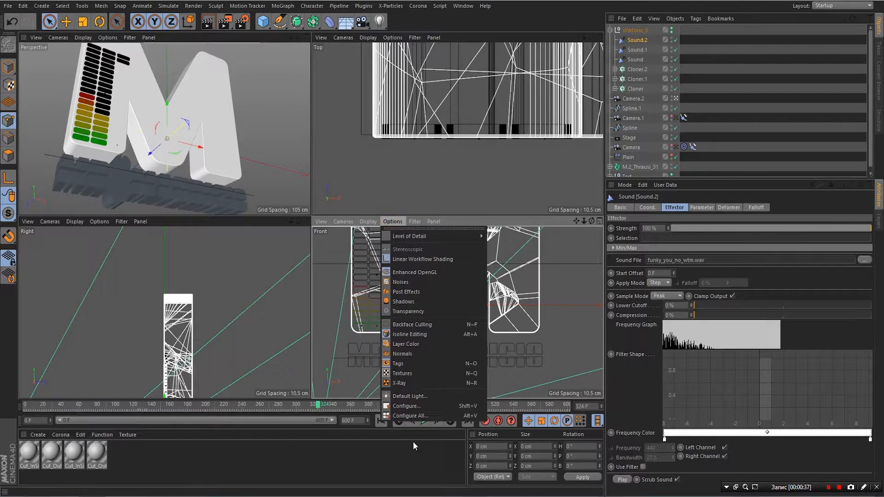
{"action": "left_click", "coordinate": [405, 406]}
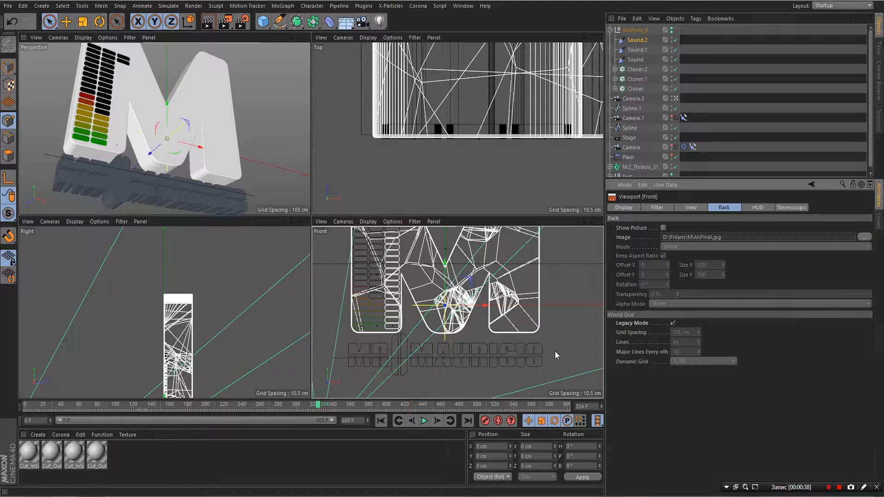
{"action": "left_click", "coordinate": [663, 228]}
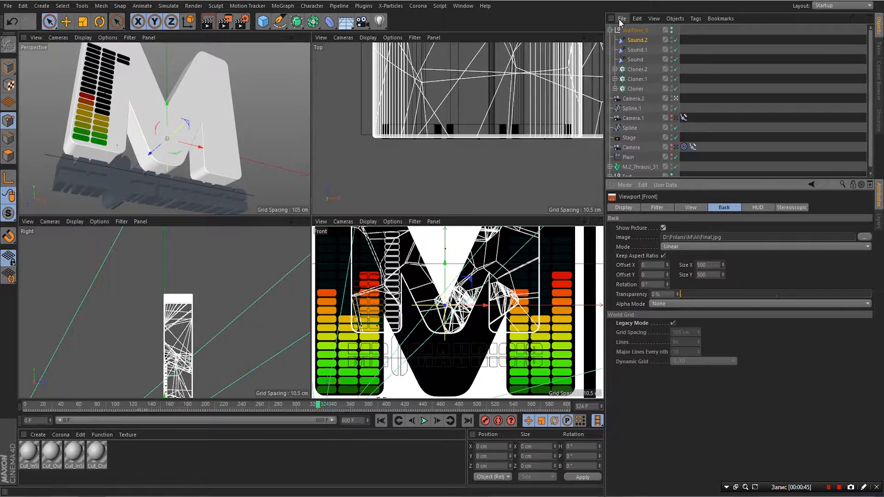
{"action": "left_click", "coordinate": [637, 40]}
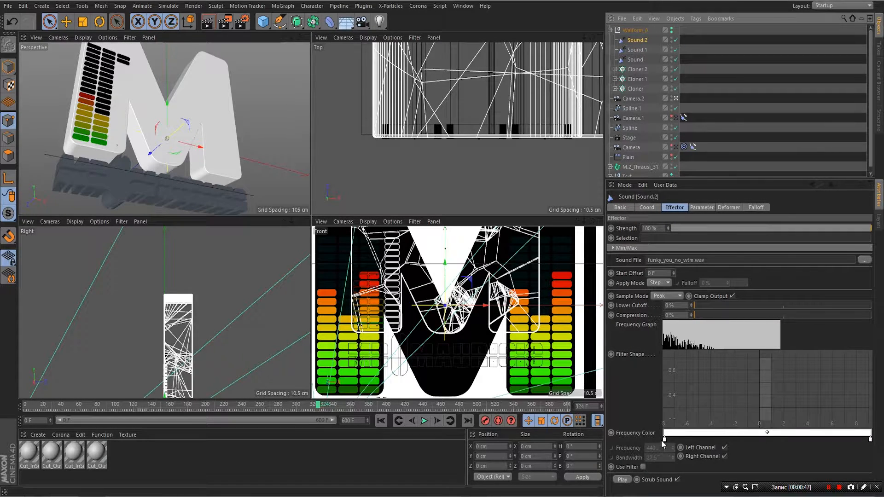
- Color the gradient's ends green and red sampled from the reference, and move red left
{"action": "double_click", "coordinate": [664, 440]}
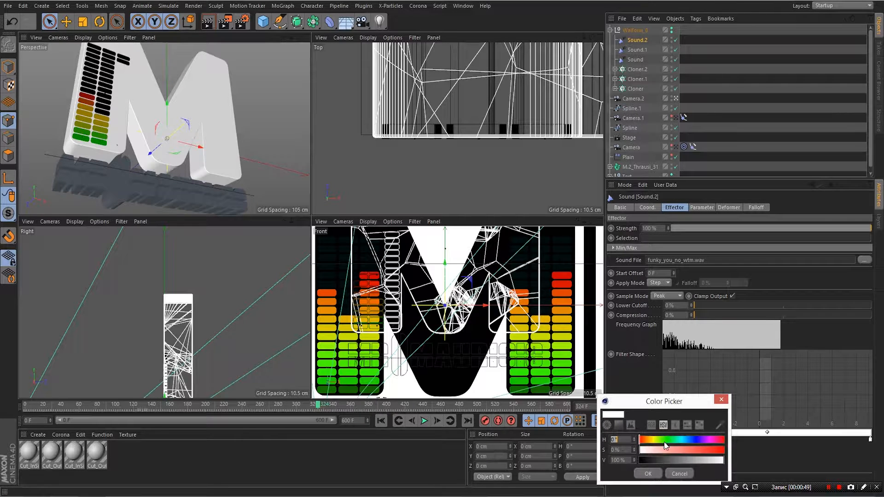
{"action": "left_click", "coordinate": [719, 429]}
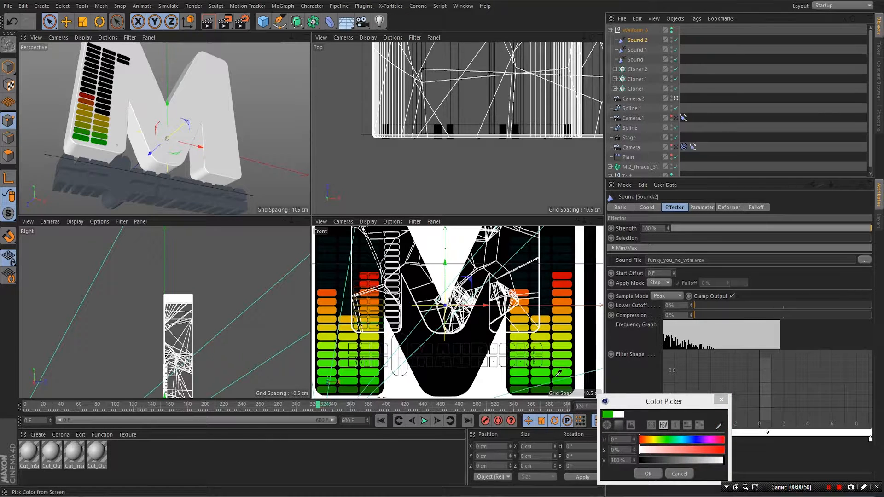
{"action": "left_click", "coordinate": [571, 381]}
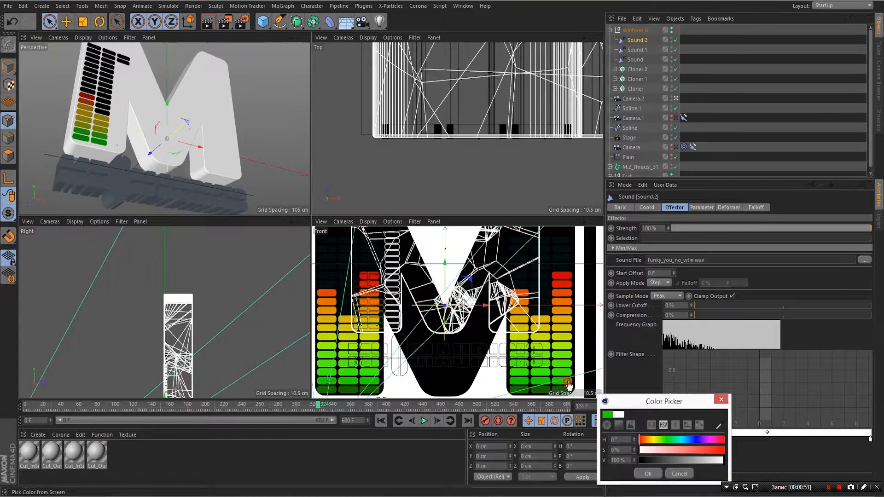
{"action": "left_click", "coordinate": [648, 474]}
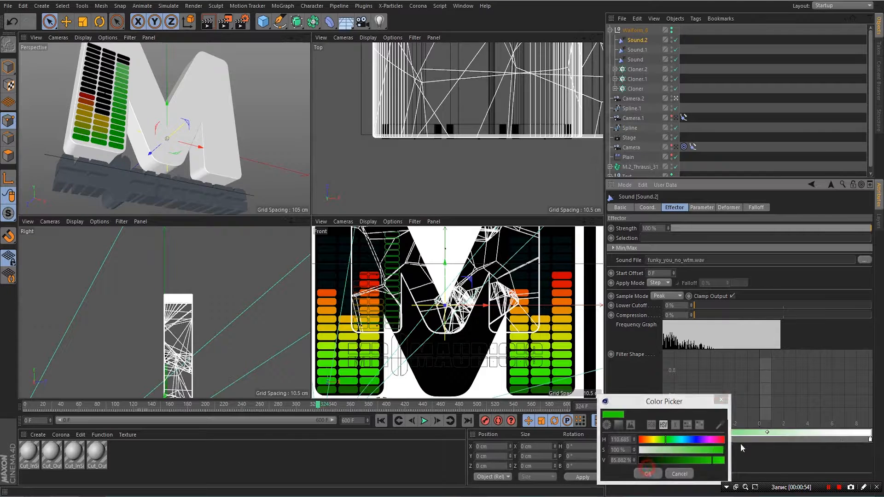
{"action": "double_click", "coordinate": [870, 440]}
{"action": "left_click", "coordinate": [871, 424]}
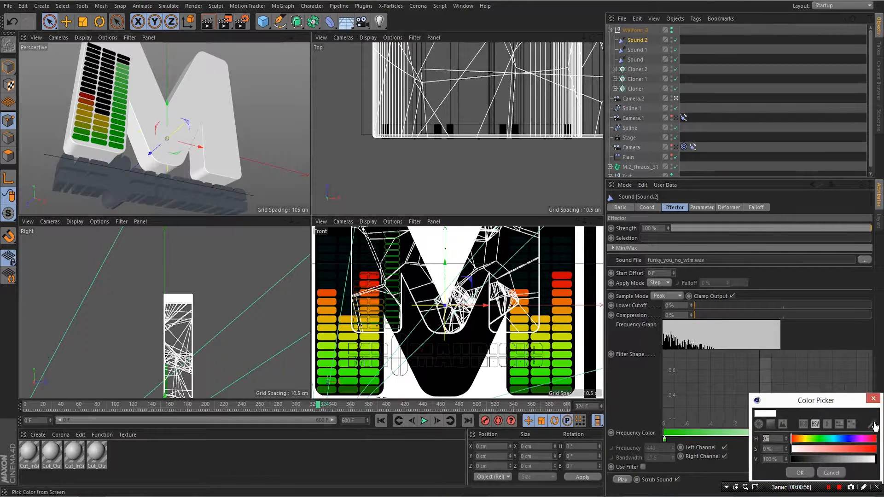
{"action": "left_click", "coordinate": [562, 279]}
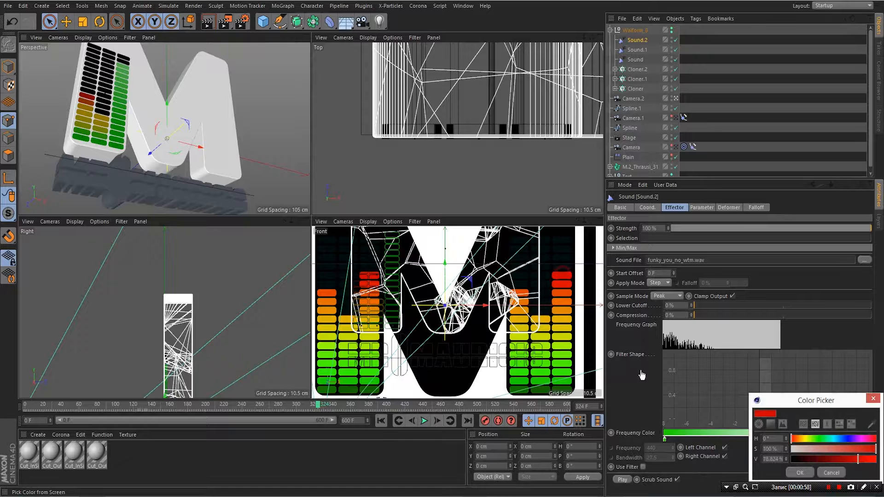
{"action": "left_click", "coordinate": [800, 472]}
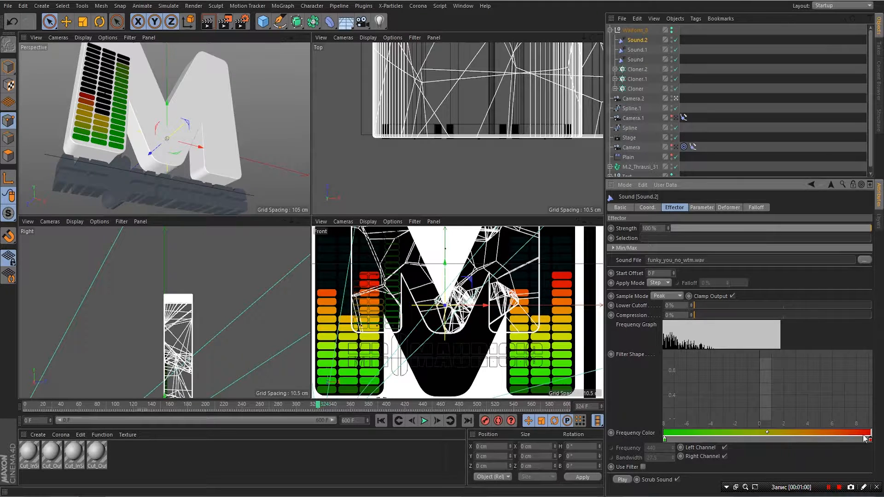
{"action": "left_click_drag", "start_coordinate": [870, 440], "coordinate": [712, 442]}
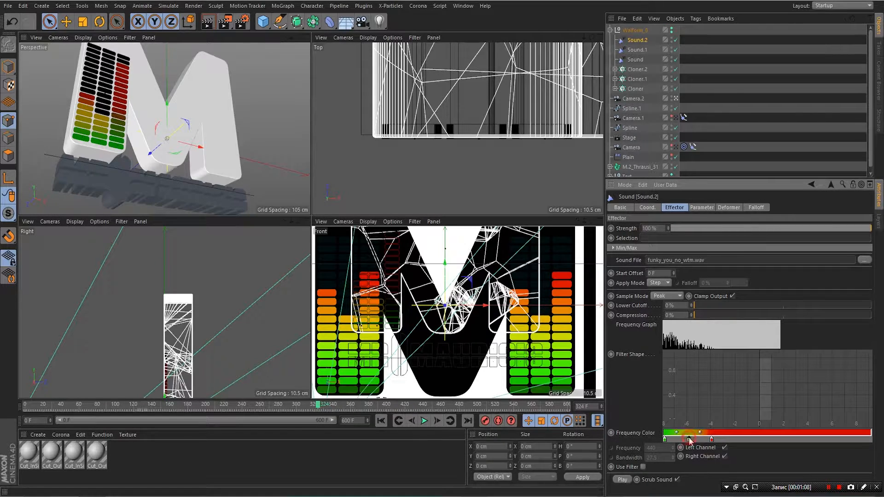
- Add a middle gradient stop colored yellow sampled from the reference bars
{"action": "left_click", "coordinate": [689, 440]}
{"action": "double_click", "coordinate": [689, 440]}
{"action": "left_click", "coordinate": [746, 427]}
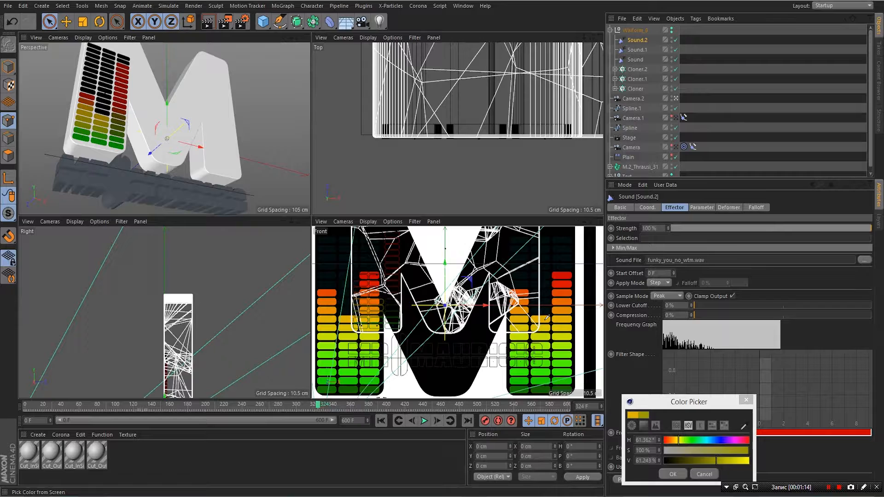
{"action": "left_click", "coordinate": [567, 327]}
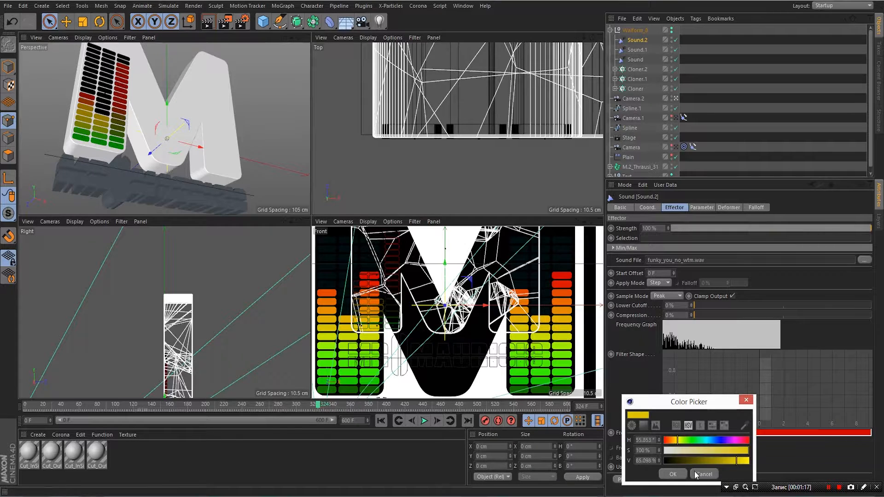
{"action": "left_click", "coordinate": [673, 475]}
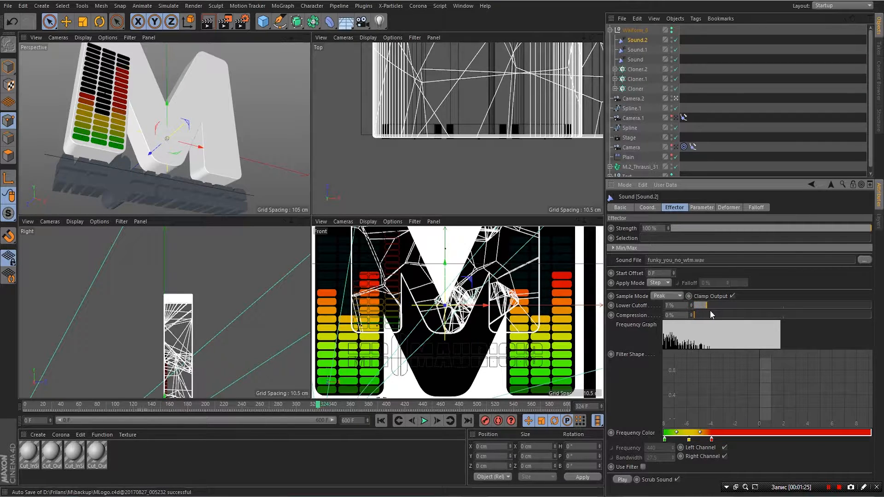
- Raise Sound.2's Lower Cutoff to about 18%, preview playback, and maximise the front view
{"action": "left_click_drag", "start_coordinate": [710, 311], "coordinate": [726, 314]}
{"action": "left_click", "coordinate": [424, 421]}
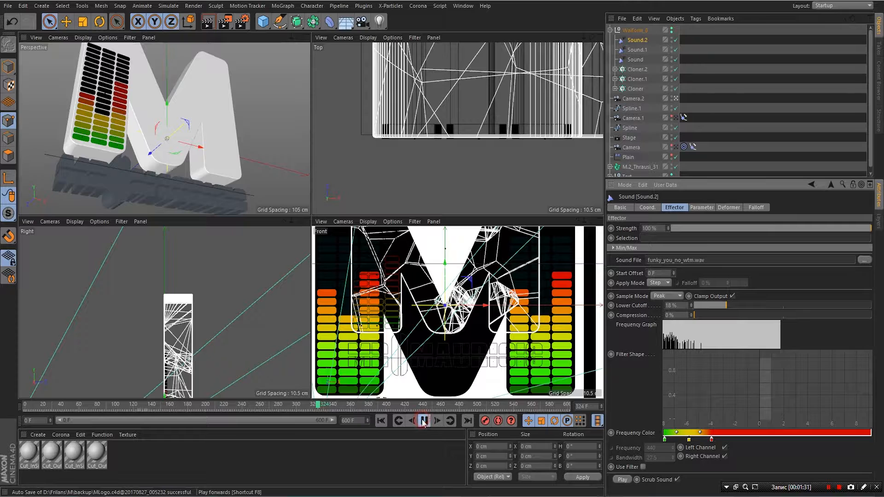
{"action": "left_click", "coordinate": [265, 130]}
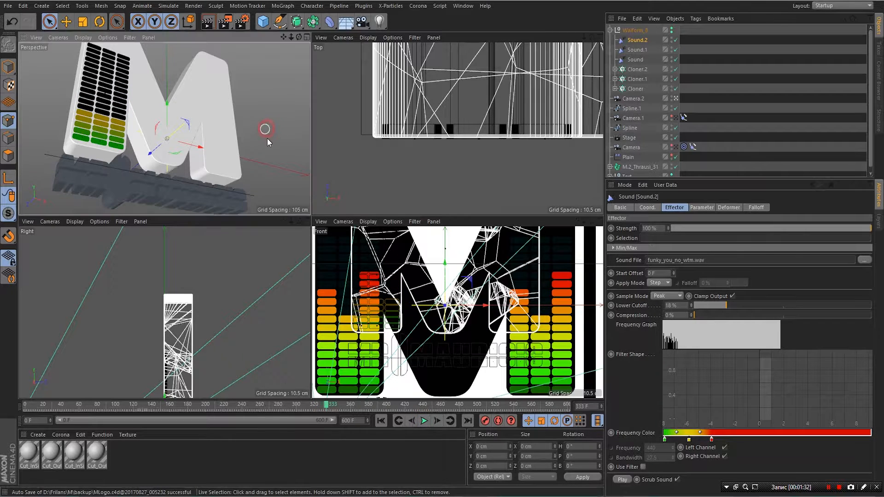
{"action": "left_click", "coordinate": [425, 421]}
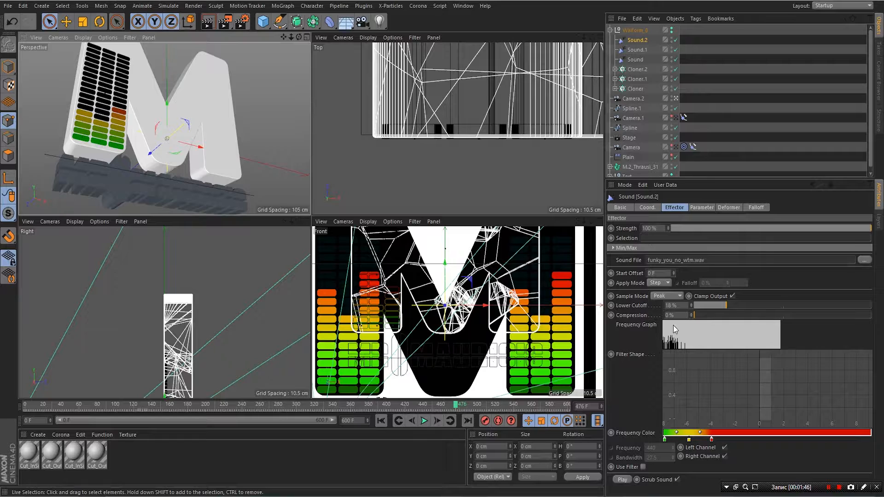
{"action": "left_click", "coordinate": [599, 222]}
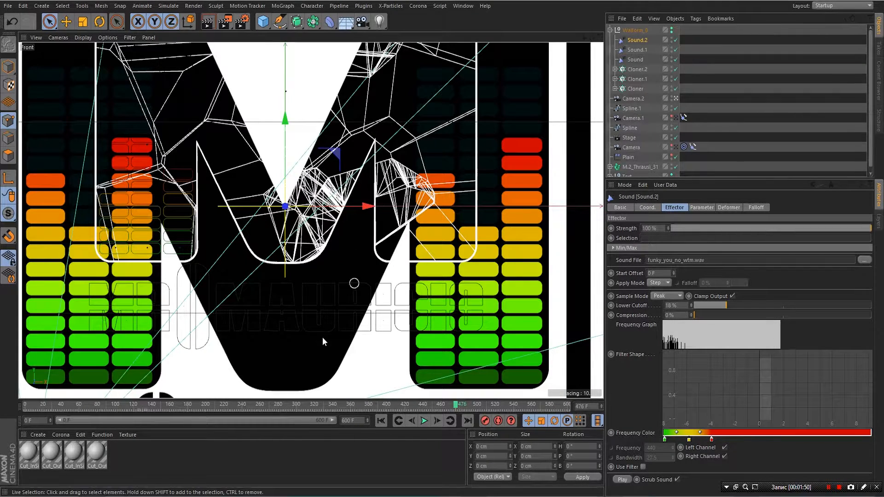
- Turn off Show Picture to hide the front view's reference background
{"action": "left_click", "coordinate": [107, 37]}
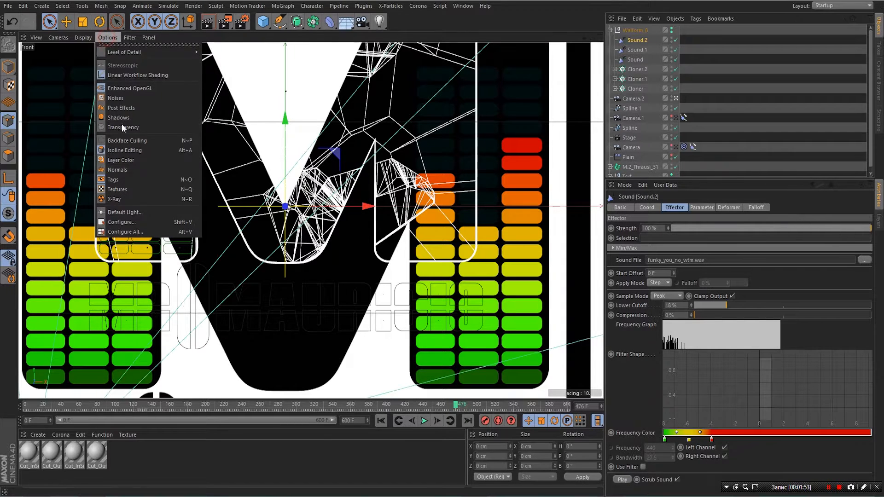
{"action": "left_click", "coordinate": [119, 231]}
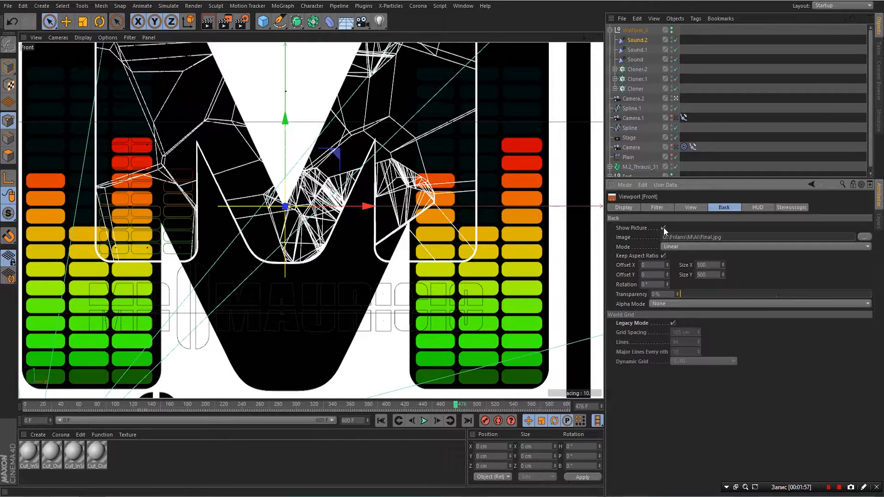
{"action": "left_click", "coordinate": [664, 228]}
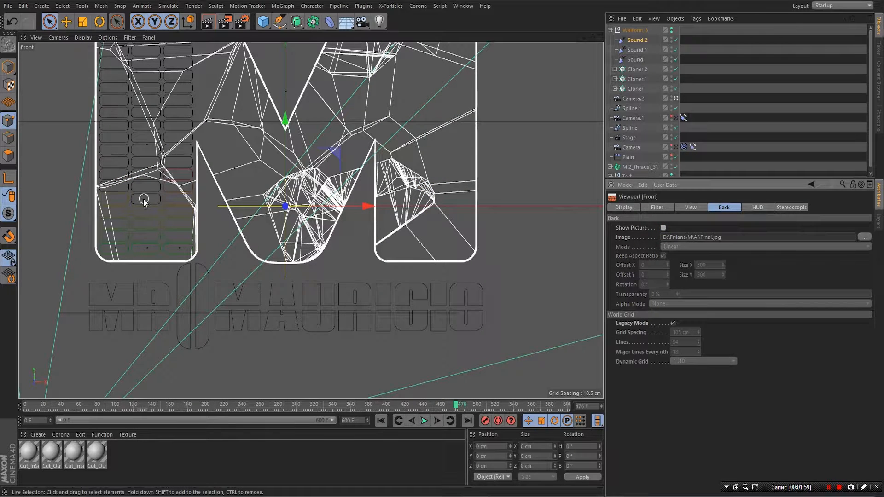
- Duplicate Waiform_8 as Waiform_8.1 and slide it about 207 cm right onto the M's right leg
{"action": "left_click", "coordinate": [635, 30]}
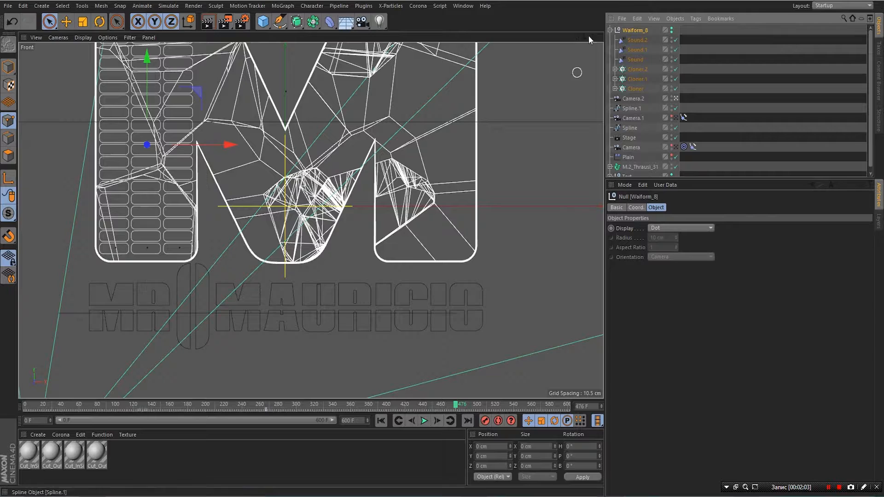
{"action": "left_click", "coordinate": [610, 30]}
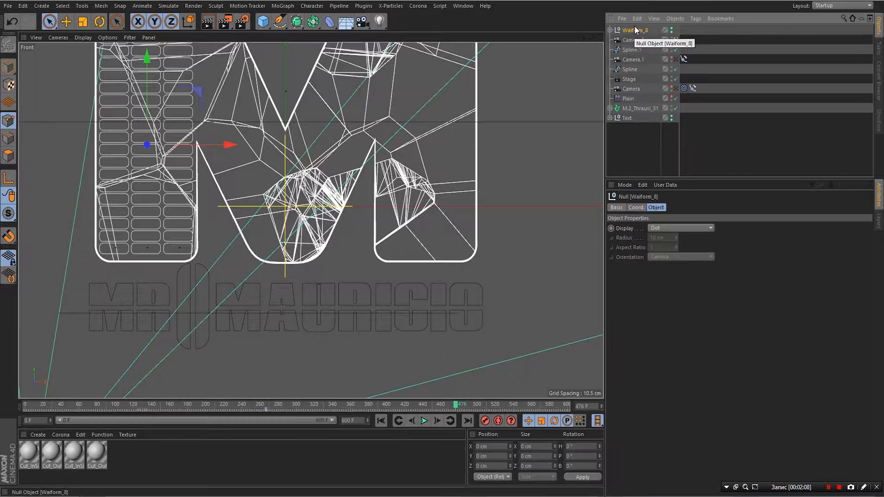
{"action": "left_click_drag", "start_coordinate": [633, 35], "coordinate": [635, 20]}
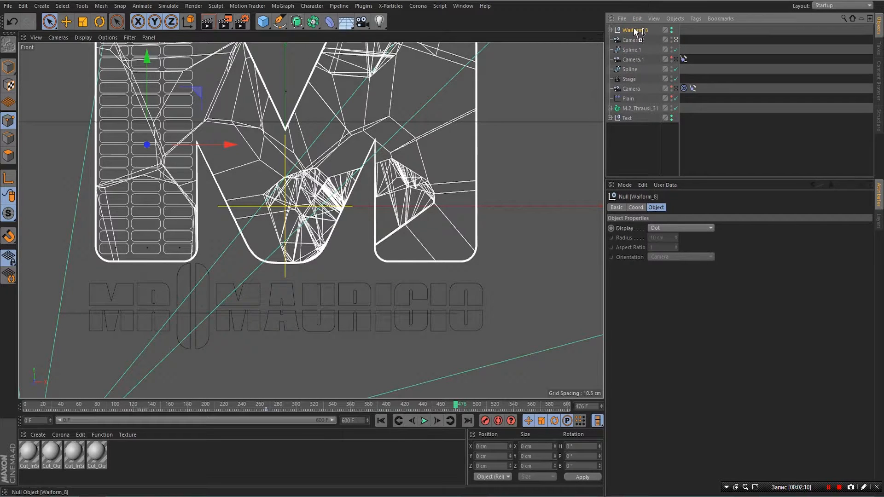
{"action": "left_click_drag", "start_coordinate": [636, 31], "coordinate": [632, 25], "text": "ctrl"}
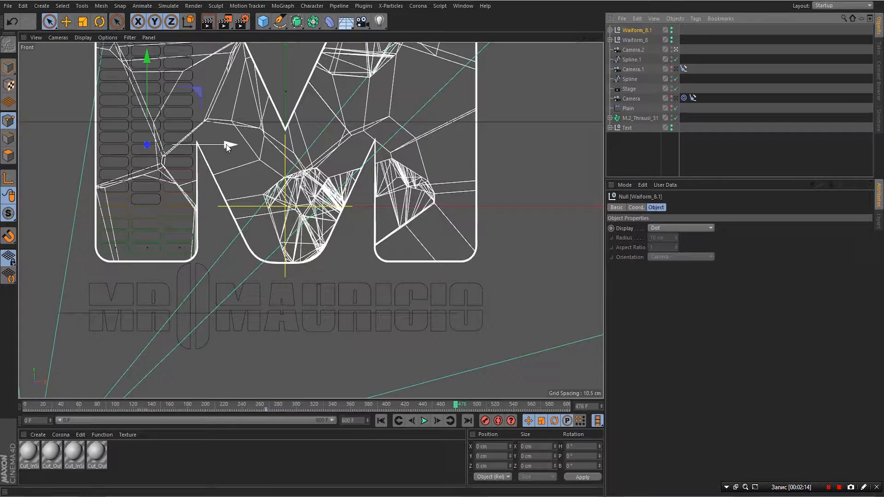
{"action": "left_click_drag", "start_coordinate": [227, 147], "coordinate": [504, 153]}
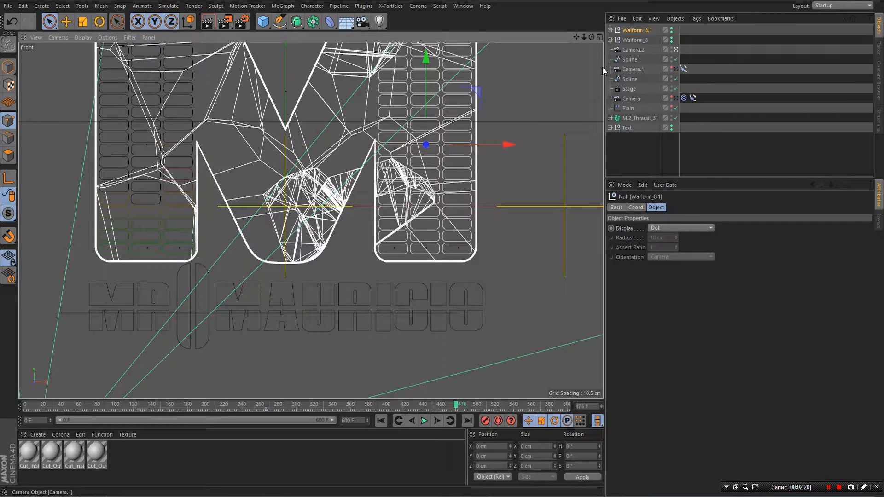
{"action": "left_click", "coordinate": [599, 36]}
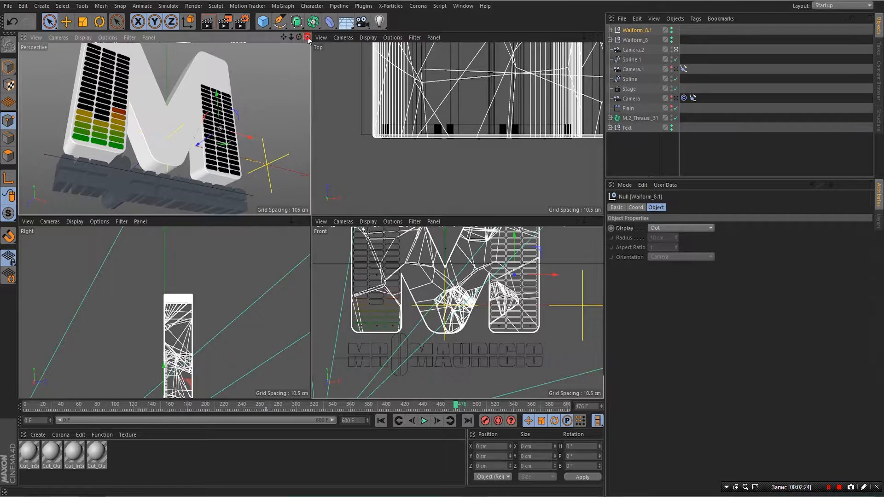
- Preview both meters in the maximised Perspective view, rewind to frame 413, and select Waiform_8.1's Sound.2
{"action": "left_click", "coordinate": [307, 37]}
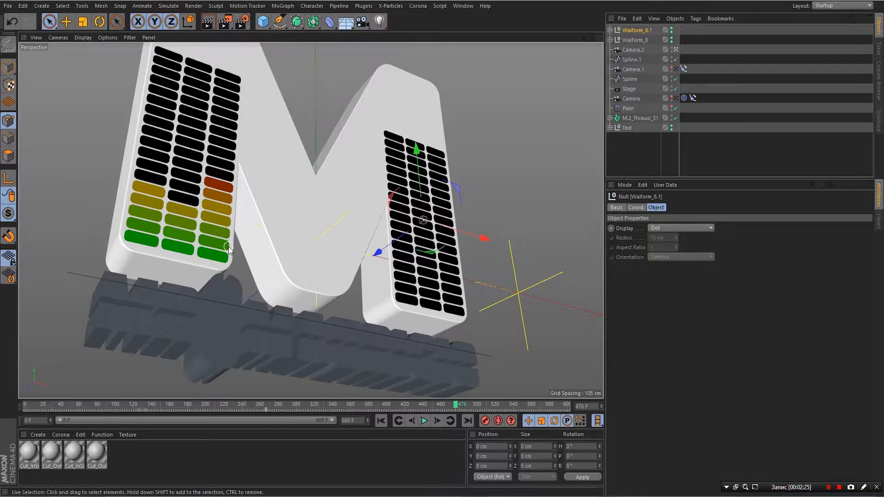
{"action": "left_click", "coordinate": [424, 421]}
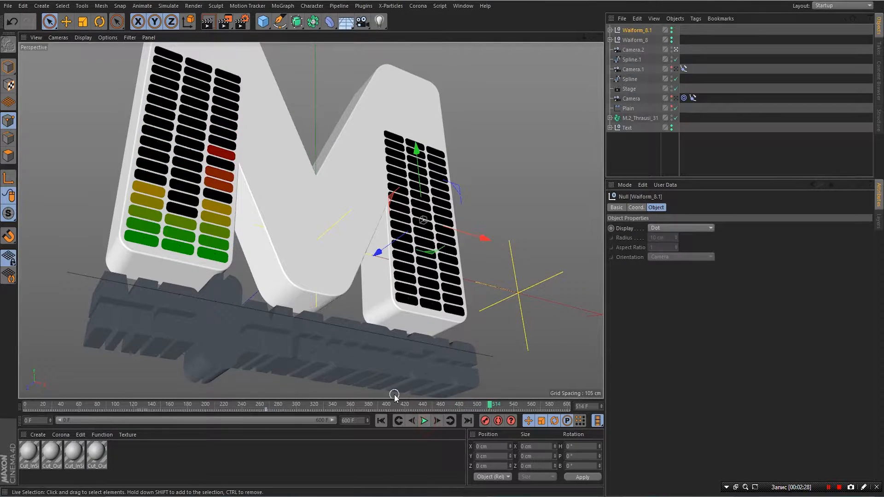
{"action": "left_click_drag", "start_coordinate": [493, 409], "coordinate": [400, 408]}
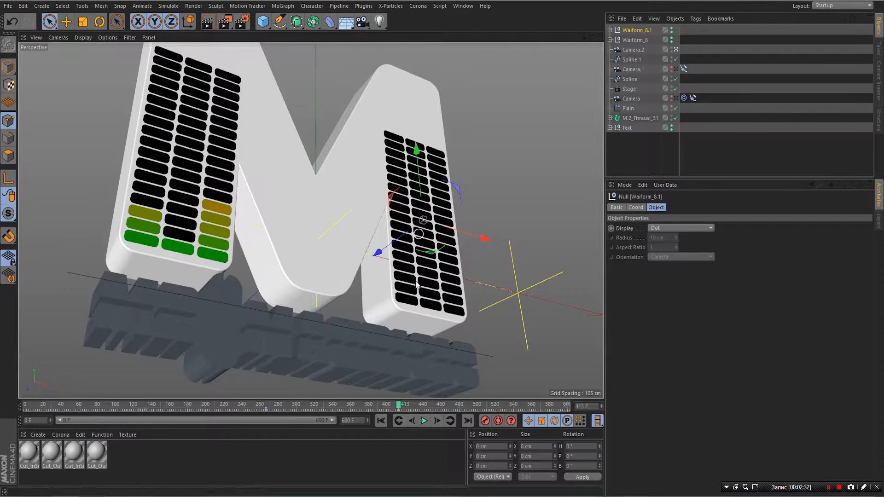
{"action": "left_click", "coordinate": [610, 29]}
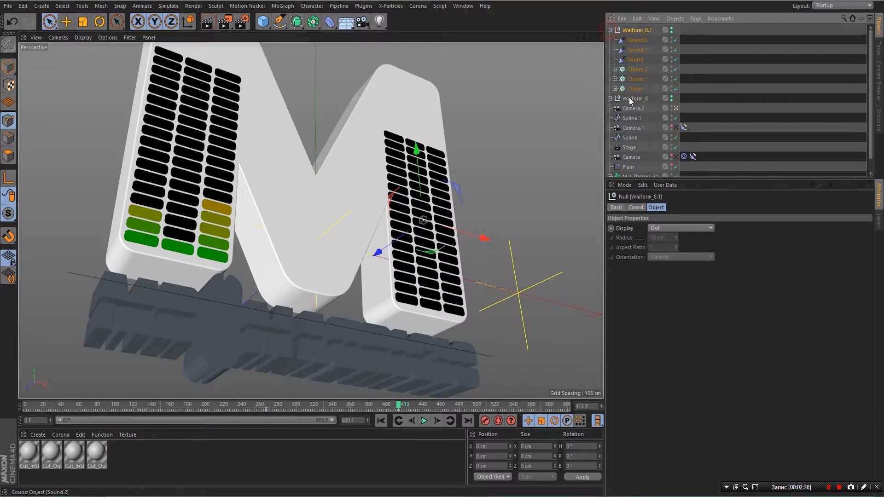
{"action": "left_click", "coordinate": [639, 41]}
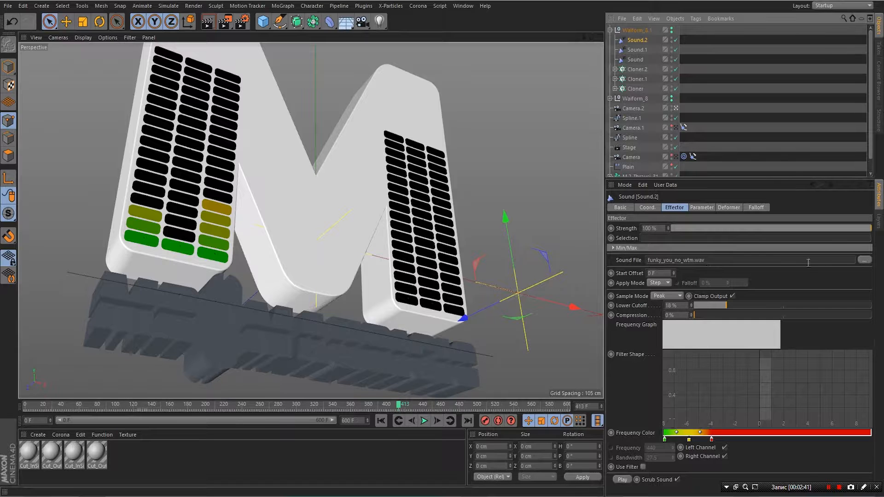
- Reload funky_you_no_wtm.wav into Waiform_8.1's Sound.2, Sound.1 and Sound effectors, confirming each replacement
{"action": "left_click", "coordinate": [866, 260]}
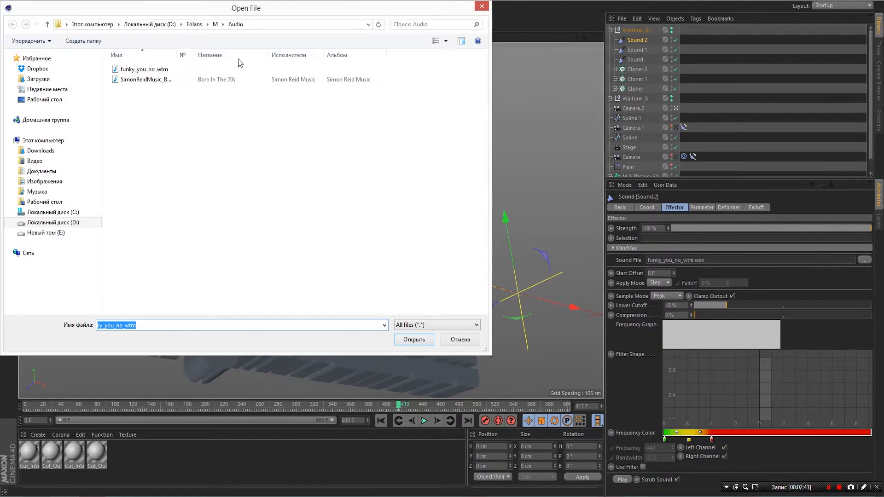
{"action": "double_click", "coordinate": [136, 70]}
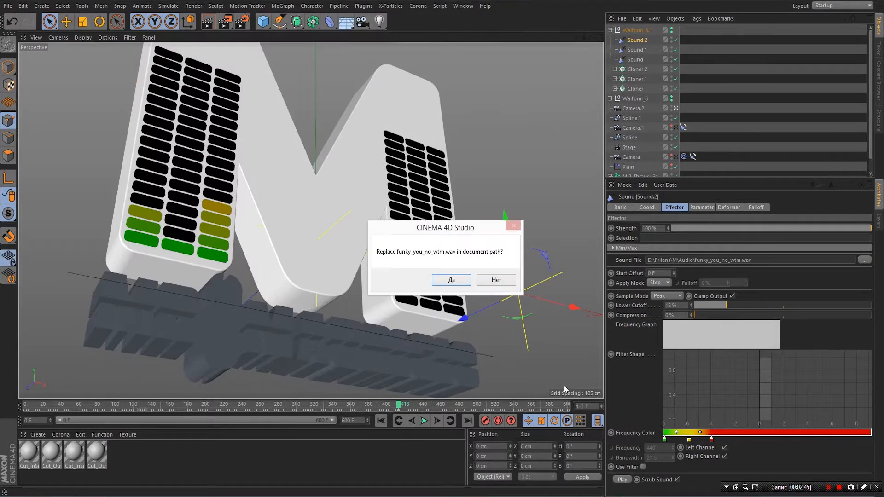
{"action": "left_click", "coordinate": [451, 281]}
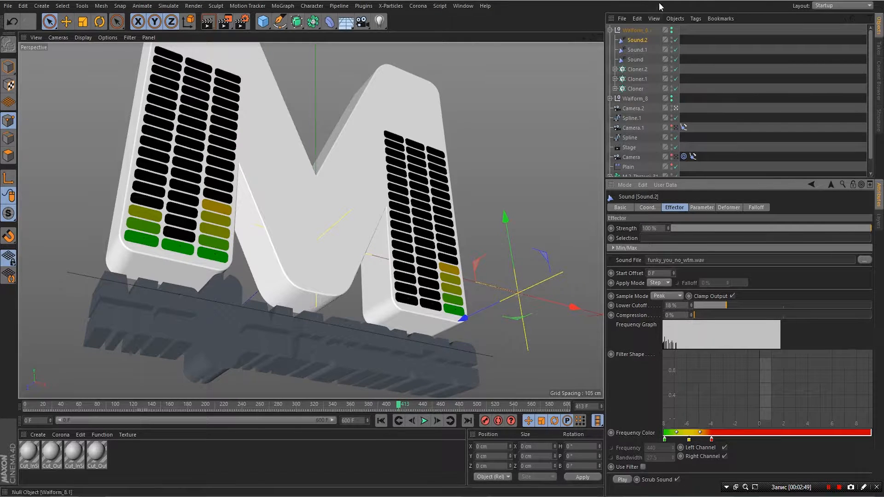
{"action": "left_click", "coordinate": [636, 50]}
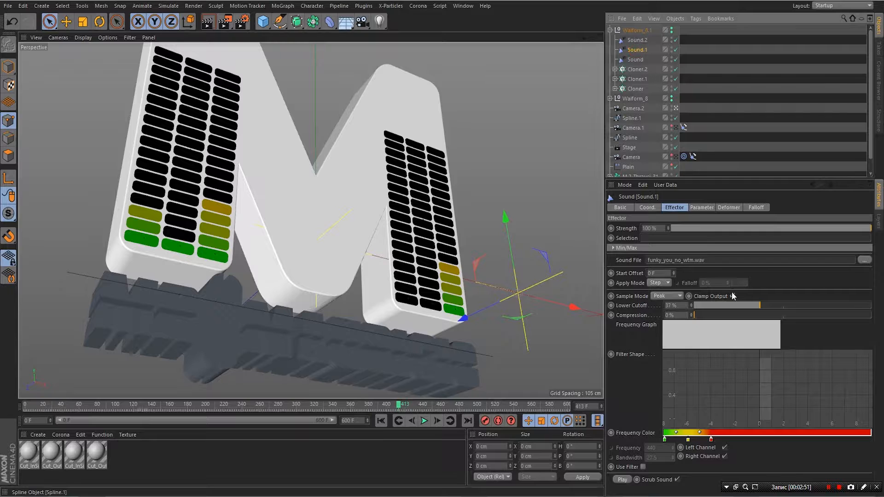
{"action": "left_click", "coordinate": [865, 259]}
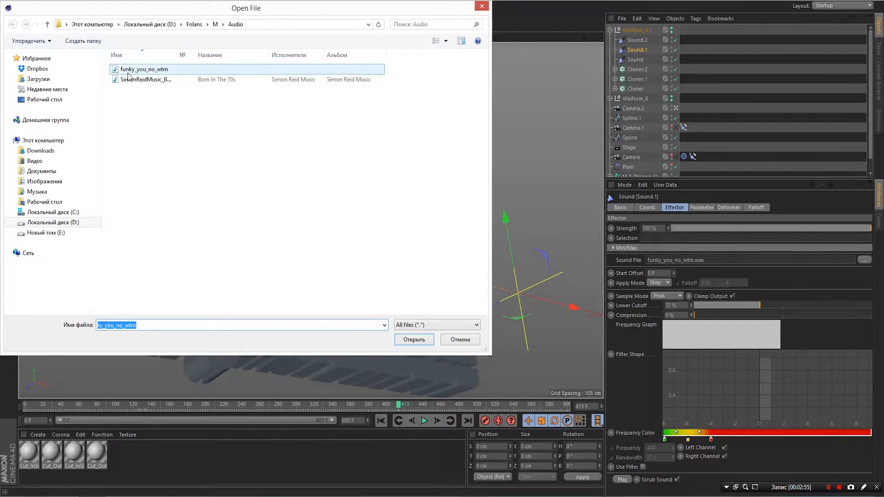
{"action": "double_click", "coordinate": [128, 73]}
{"action": "left_click", "coordinate": [451, 279]}
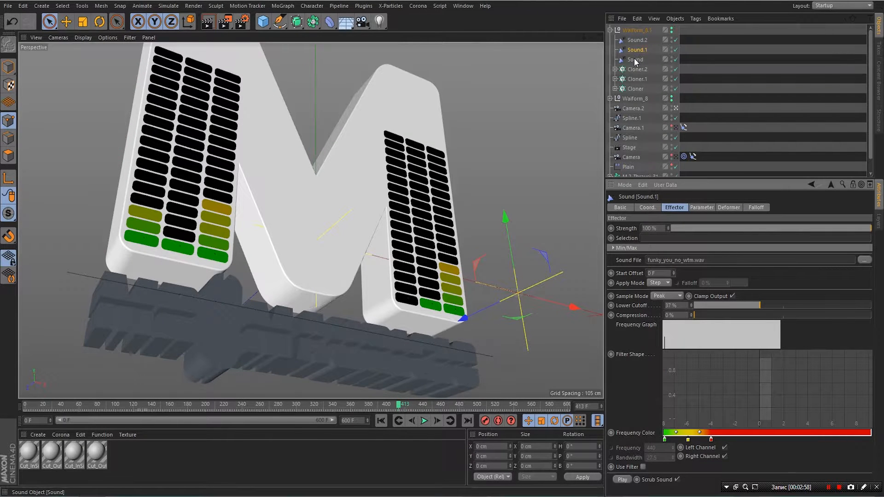
{"action": "left_click", "coordinate": [622, 61]}
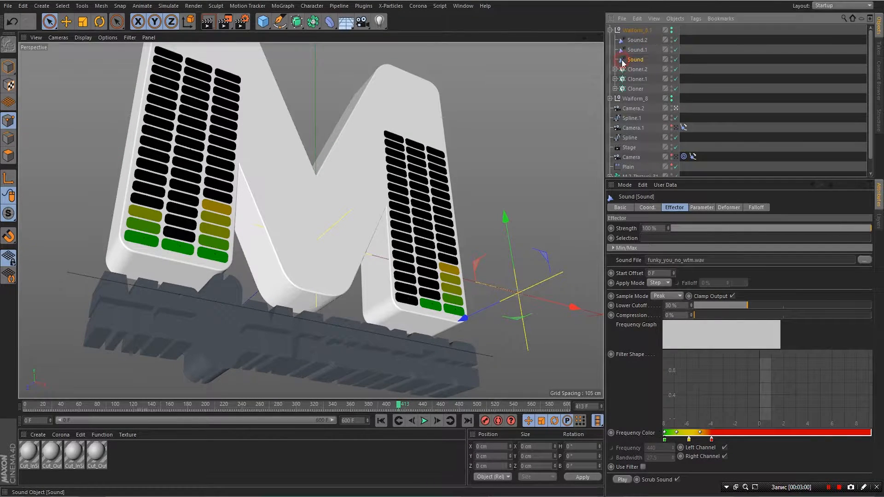
{"action": "left_click", "coordinate": [866, 259]}
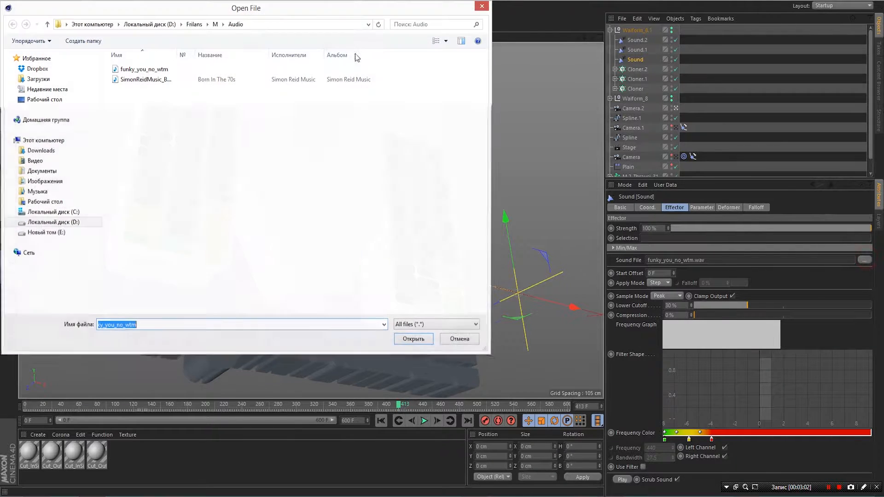
{"action": "double_click", "coordinate": [149, 71]}
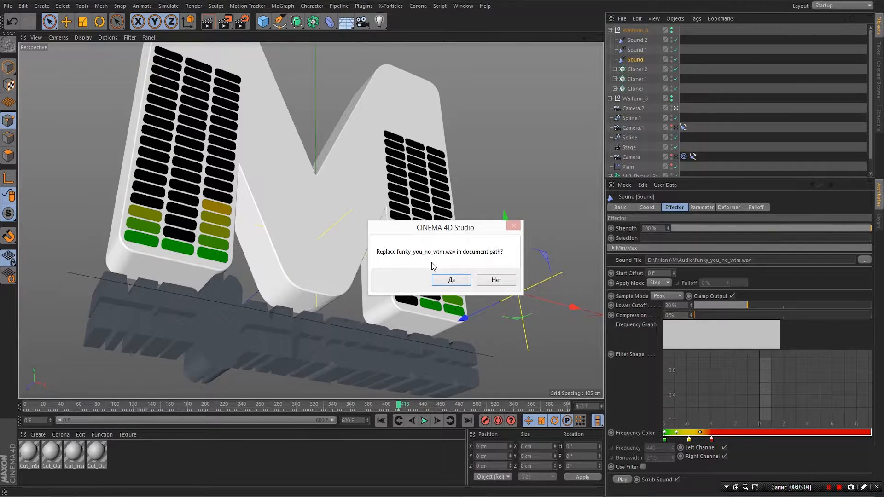
{"action": "left_click", "coordinate": [452, 280]}
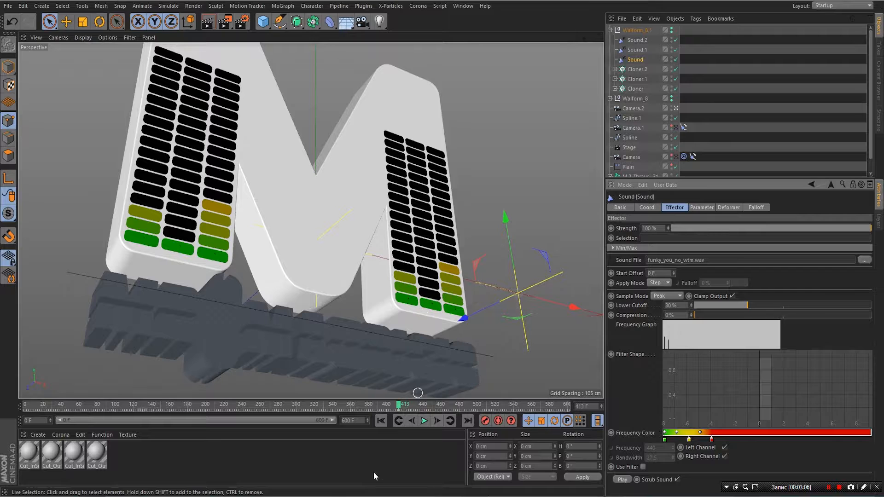
- Play the animation, then disable Waiform_8.1's Sound.2, Sound.1 and Sound effectors
{"action": "left_click", "coordinate": [424, 421]}
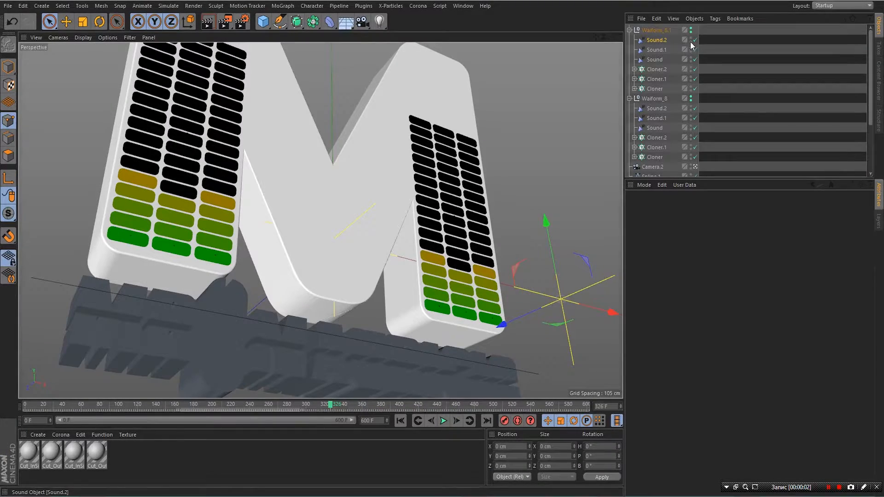
{"action": "left_click", "coordinate": [696, 40]}
{"action": "left_click", "coordinate": [696, 49]}
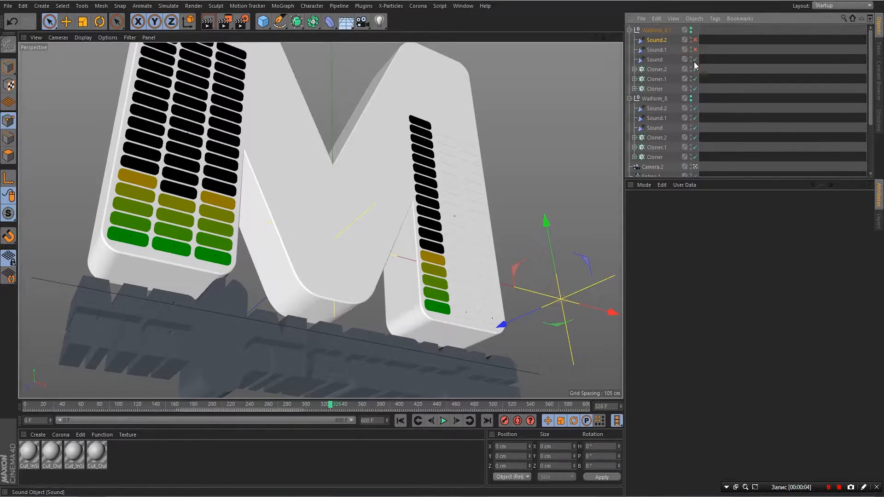
{"action": "left_click", "coordinate": [695, 60]}
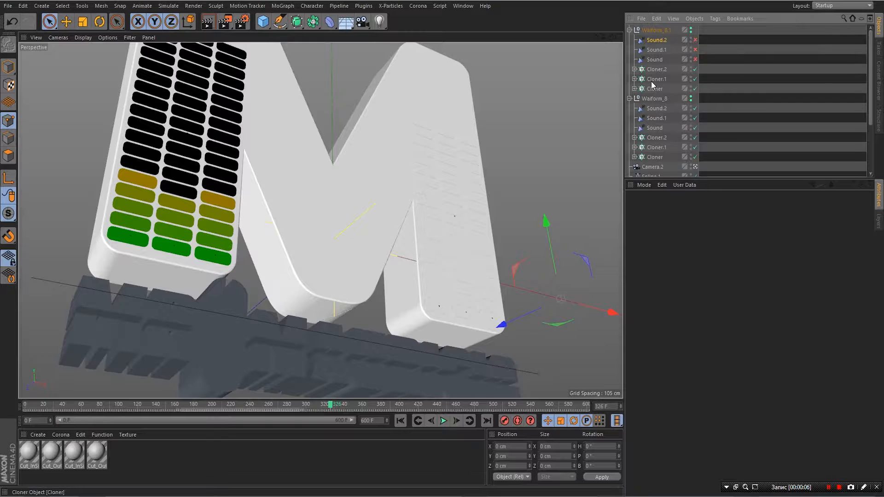
- Disable Waiform_8's three Sound effectors and collapse both Waiform_8 and Waiform_8.1
{"action": "left_click", "coordinate": [695, 108]}
{"action": "left_click", "coordinate": [695, 118]}
{"action": "left_click", "coordinate": [696, 128]}
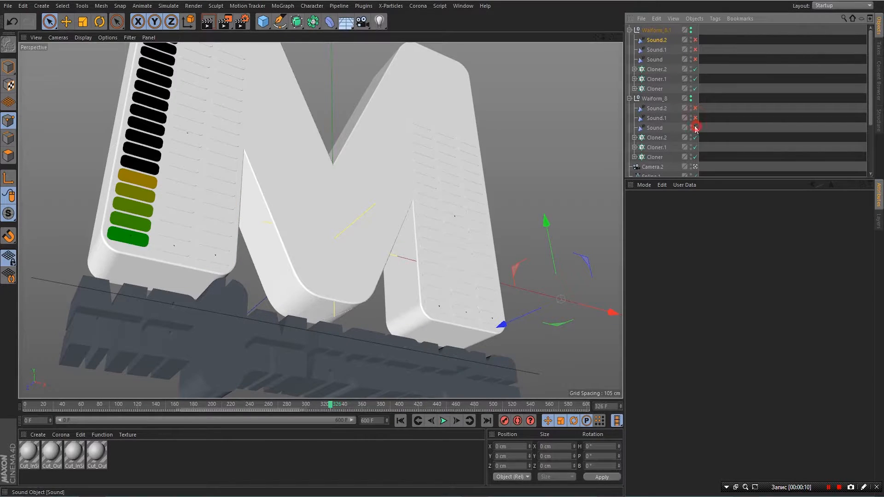
{"action": "left_click", "coordinate": [630, 99]}
{"action": "left_click", "coordinate": [629, 30]}
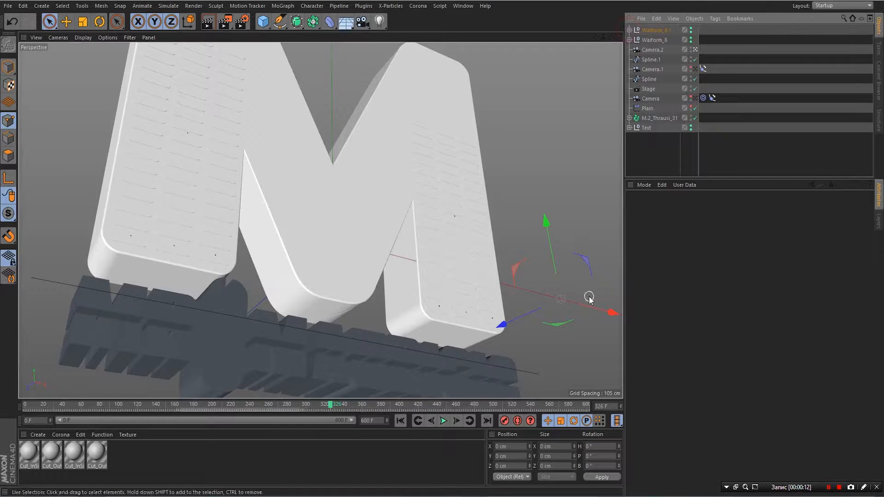
- Play from the start and step frames to find the text-to-M cut near frame 267, then select Camera.2
{"action": "left_click", "coordinate": [400, 420]}
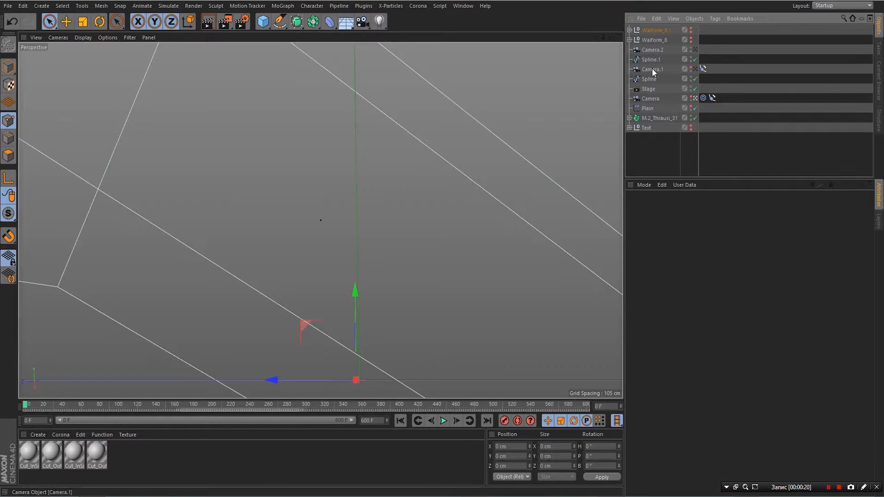
{"action": "left_click", "coordinate": [442, 423]}
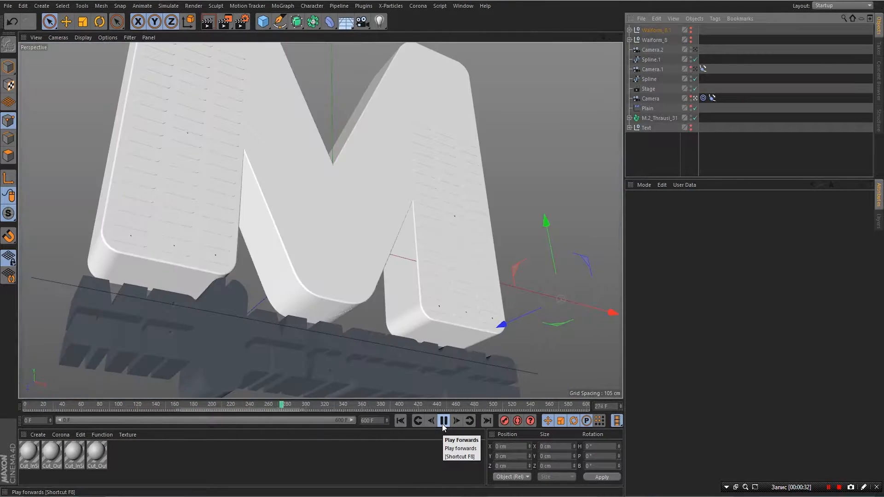
{"action": "left_click", "coordinate": [443, 423]}
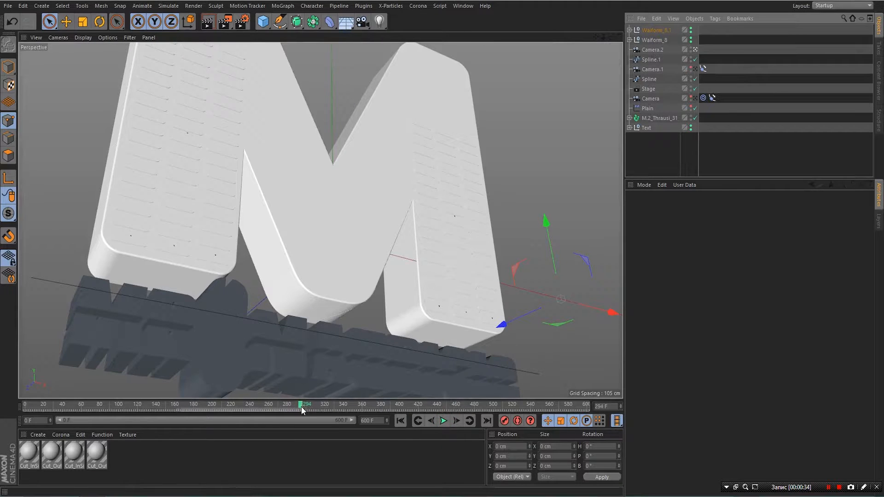
{"action": "left_click_drag", "start_coordinate": [301, 407], "coordinate": [275, 415]}
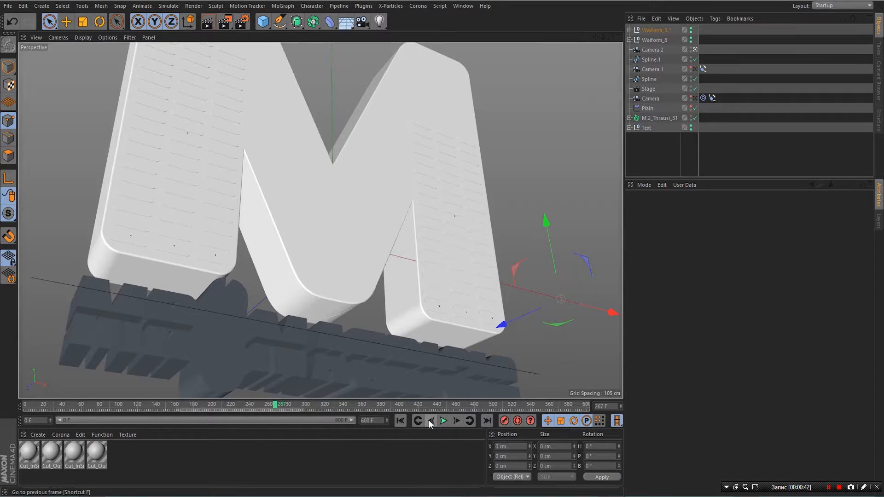
{"action": "left_click", "coordinate": [431, 421]}
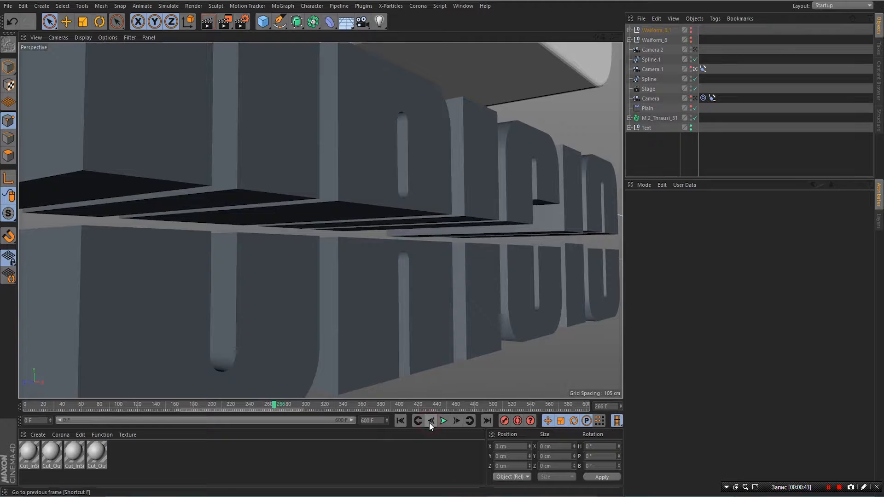
{"action": "left_click", "coordinate": [456, 421]}
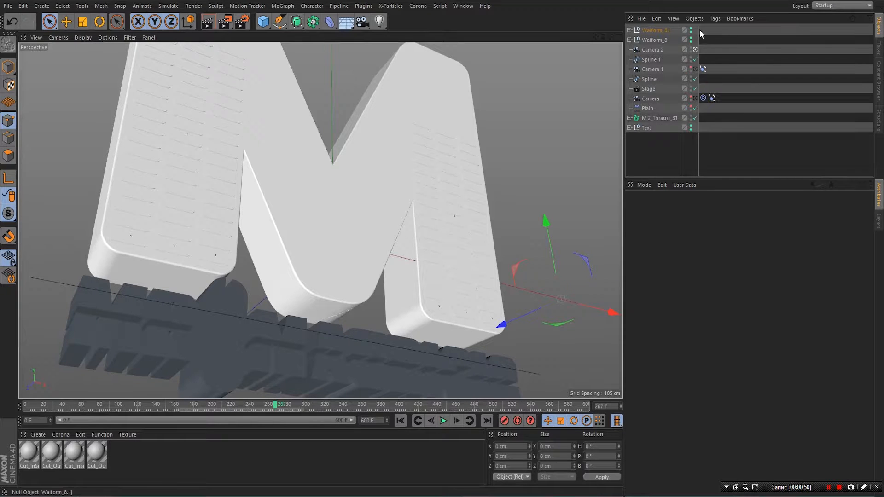
{"action": "left_click", "coordinate": [654, 49]}
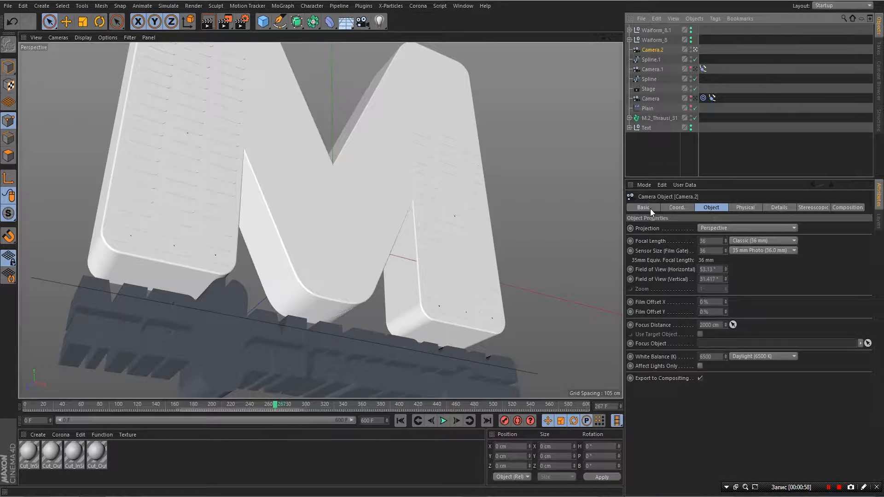
- Set position and rotation keyframes on Camera.2 in its Coord. tab
{"action": "left_click", "coordinate": [678, 209]}
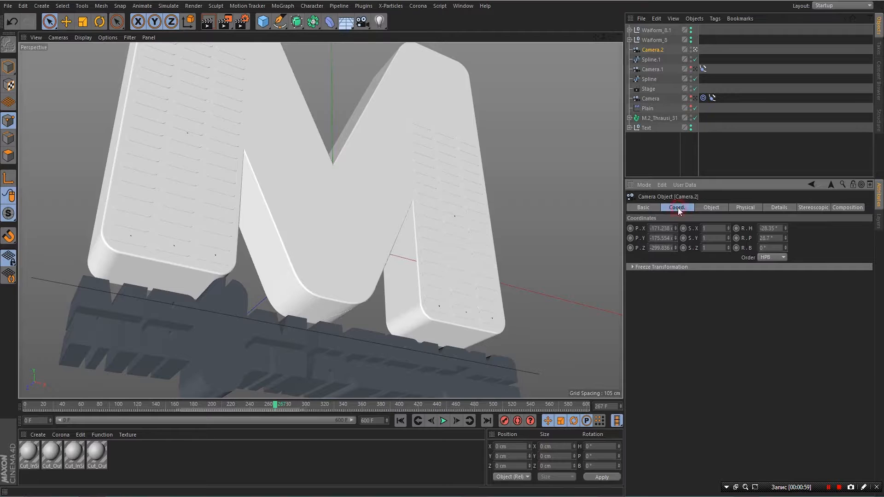
{"action": "left_click", "coordinate": [630, 229]}
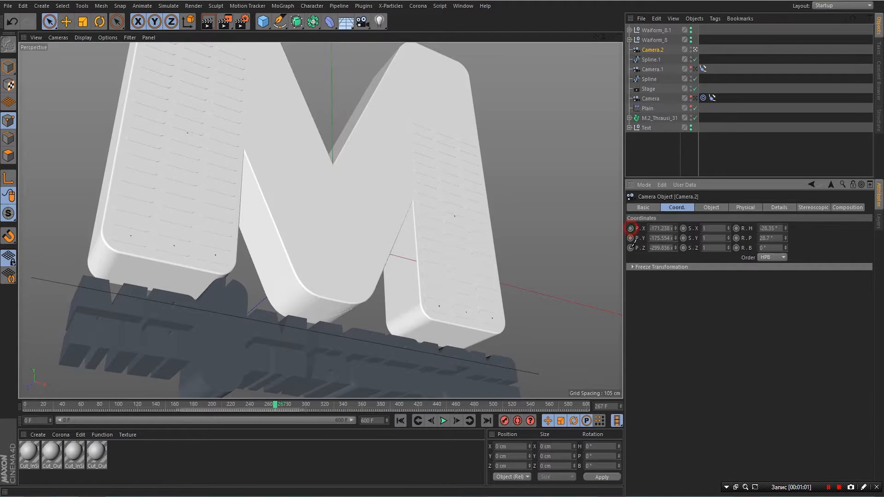
{"action": "left_click", "coordinate": [736, 228]}
{"action": "left_click", "coordinate": [737, 238]}
{"action": "left_click", "coordinate": [736, 248]}
- Reframe a low, close angle on the M, re-key position and rotation, and scrub past the cut
{"action": "left_click_drag", "start_coordinate": [612, 37], "coordinate": [609, 100]}
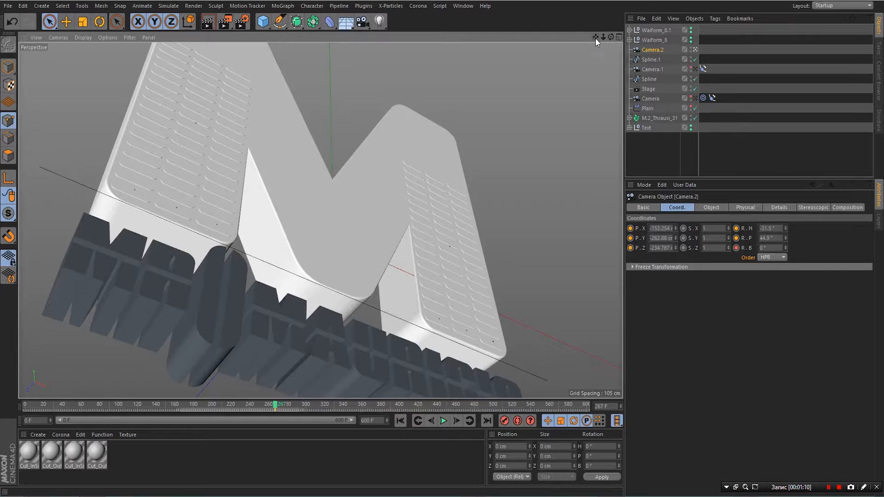
{"action": "left_click_drag", "start_coordinate": [595, 38], "coordinate": [614, 41]}
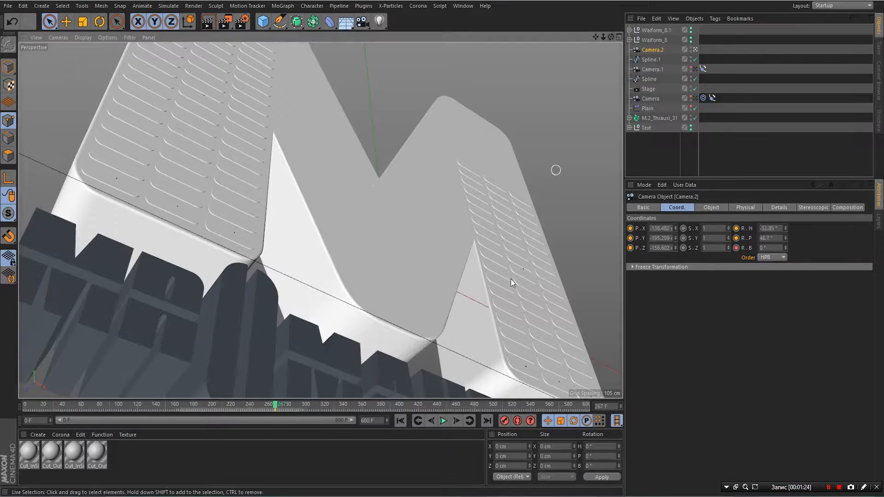
{"action": "left_click", "coordinate": [631, 228]}
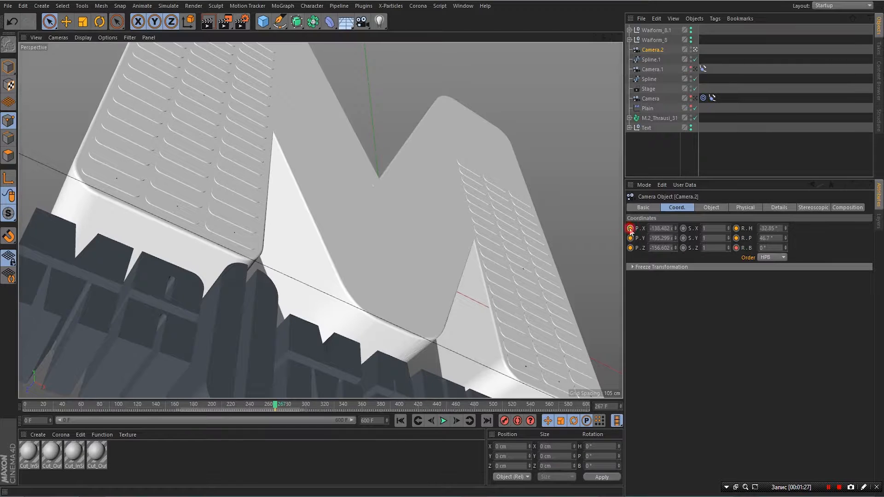
{"action": "left_click", "coordinate": [737, 228]}
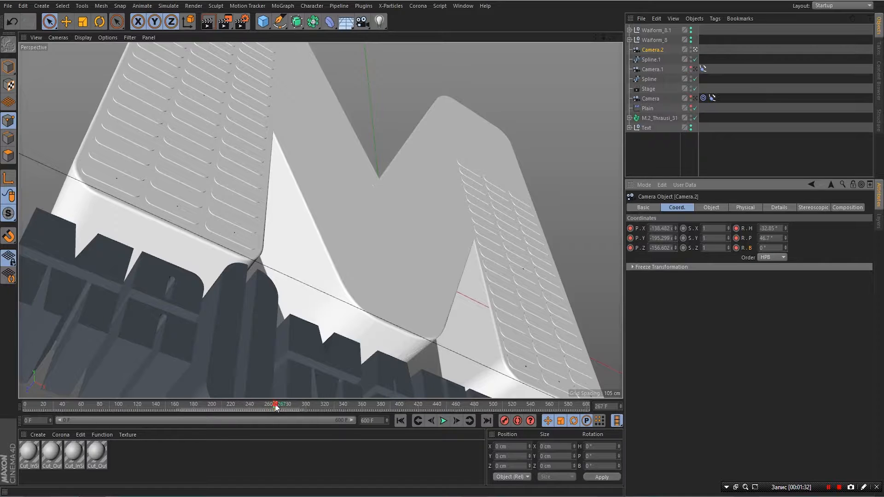
{"action": "left_click_drag", "start_coordinate": [276, 408], "coordinate": [335, 418]}
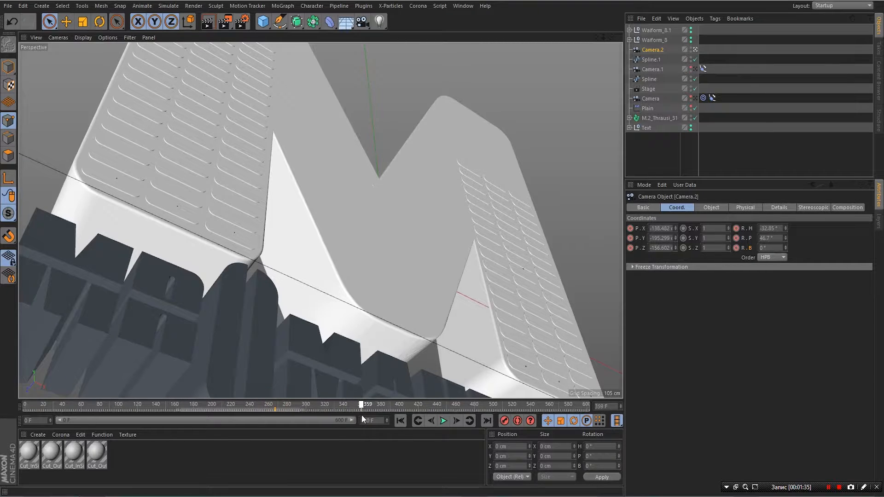
{"action": "left_click_drag", "start_coordinate": [361, 416], "coordinate": [328, 424]}
{"action": "left_click_drag", "start_coordinate": [651, 228], "coordinate": [685, 228]}
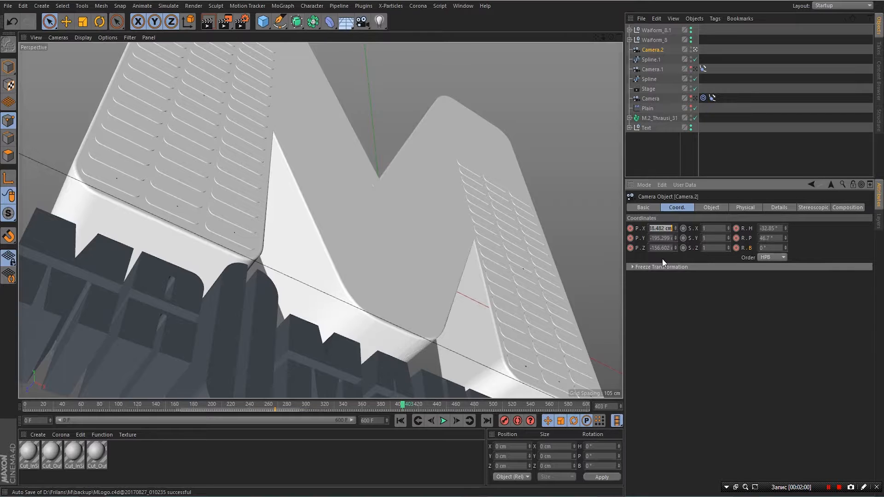
- Enter 0 for Camera.2's X, Y and Z position, heading and pitch
{"action": "type", "text": "0"}
{"action": "key", "text": "Return"}
{"action": "left_click_drag", "start_coordinate": [650, 239], "coordinate": [700, 253]}
{"action": "type", "text": "00"}
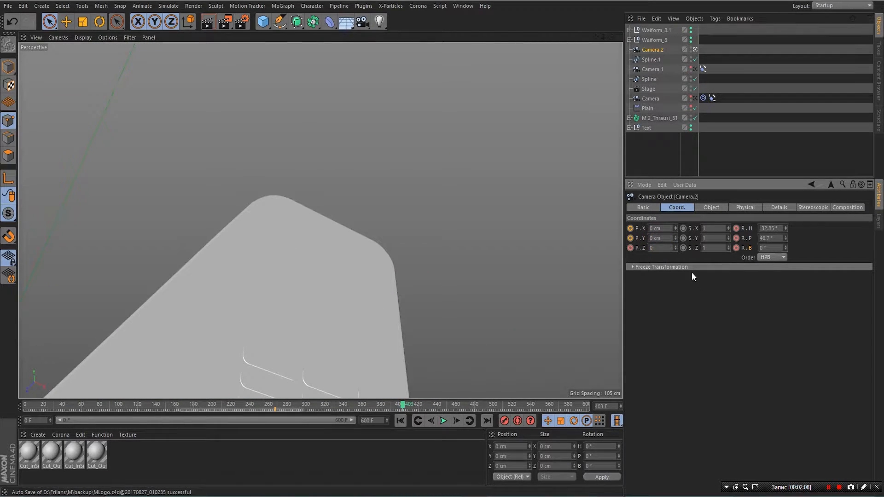
{"action": "key", "text": "Return"}
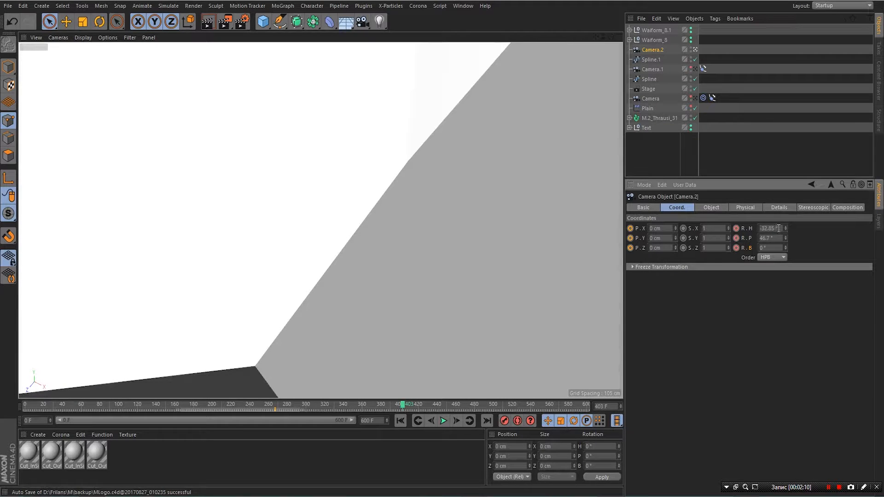
{"action": "left_click_drag", "start_coordinate": [778, 228], "coordinate": [740, 236]}
{"action": "type", "text": "0"}
{"action": "key", "text": "Tab"}
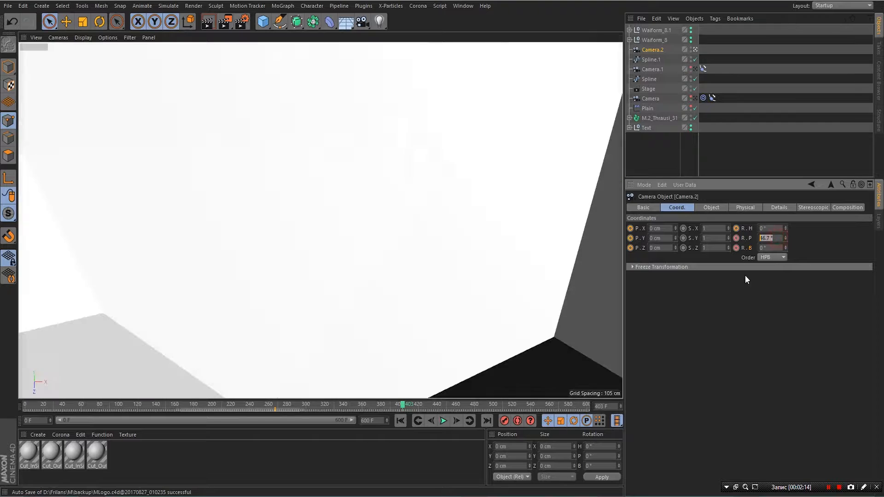
{"action": "type", "text": "0"}
{"action": "key", "text": "Return"}
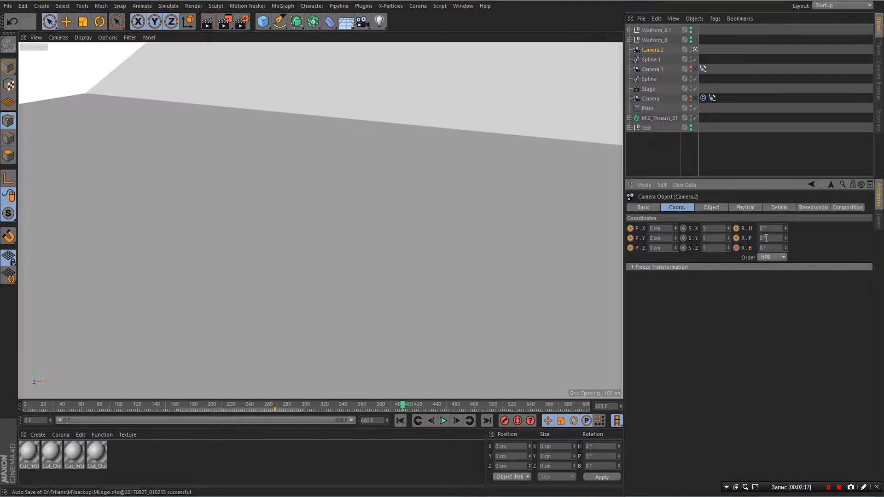
- Keyframe Camera.2's zeroed rotation and position values
{"action": "left_click", "coordinate": [737, 228]}
{"action": "left_click", "coordinate": [737, 237]}
{"action": "left_click", "coordinate": [737, 248]}
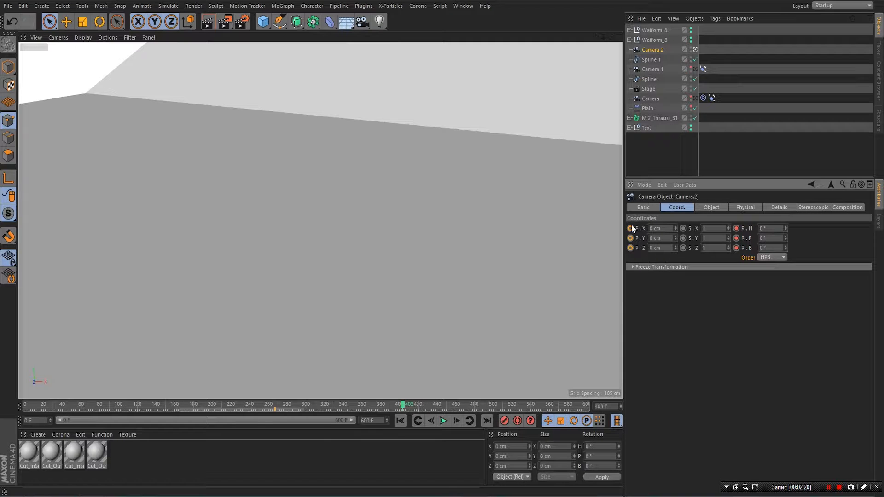
{"action": "left_click", "coordinate": [631, 228]}
{"action": "left_click", "coordinate": [631, 238]}
{"action": "left_click", "coordinate": [631, 248]}
- Nudge Camera.2's Z position, then set it back to 0
{"action": "left_click_drag", "start_coordinate": [675, 247], "coordinate": [675, 245]}
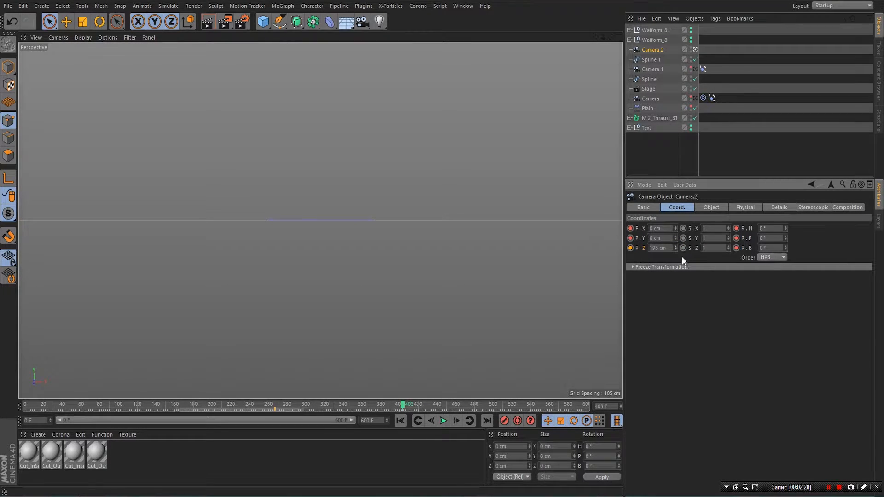
{"action": "left_click_drag", "start_coordinate": [675, 247], "coordinate": [676, 246]}
{"action": "left_click", "coordinate": [659, 248]}
{"action": "type", "text": "0"}
{"action": "left_click", "coordinate": [662, 274]}
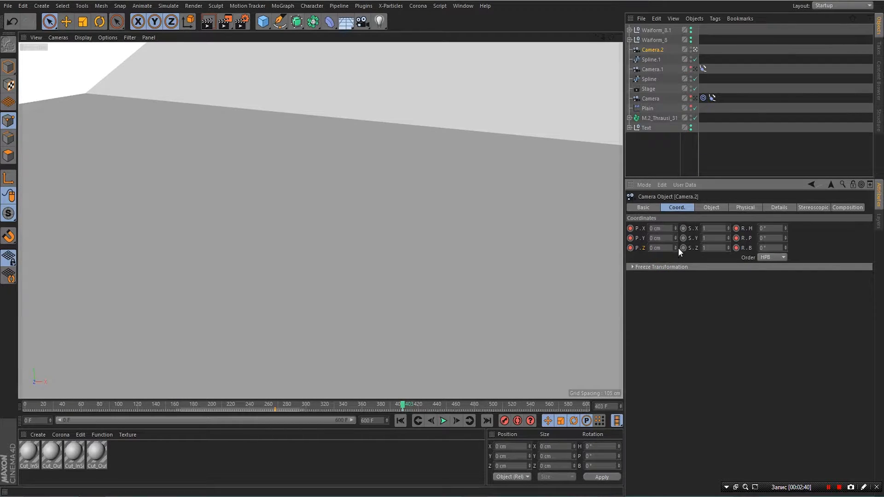
- Pull Camera.2 back along Z and set its height to 46 cm to frame the M straight-on
{"action": "left_click_drag", "start_coordinate": [676, 247], "coordinate": [682, 249]}
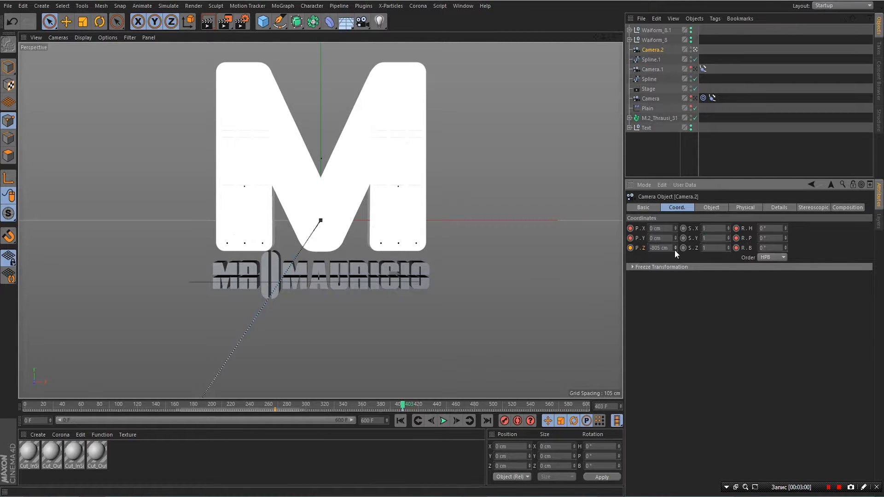
{"action": "left_click_drag", "start_coordinate": [675, 249], "coordinate": [676, 250]}
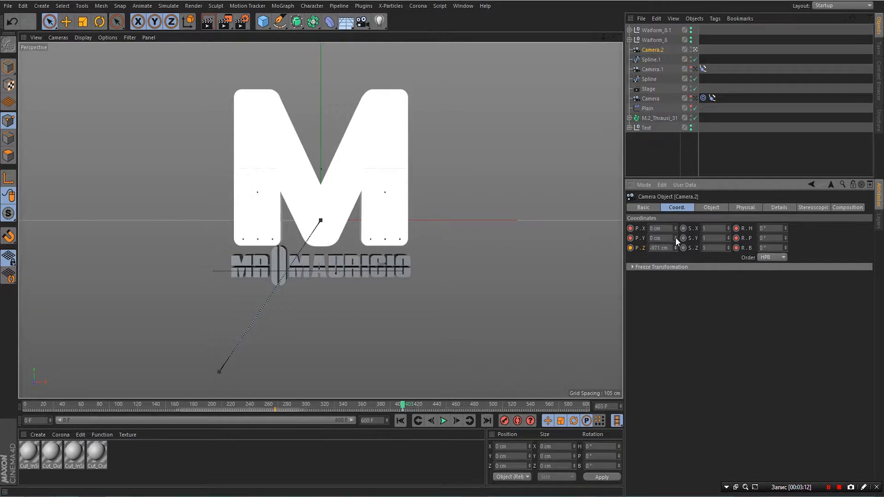
{"action": "left_click_drag", "start_coordinate": [676, 238], "coordinate": [676, 237]}
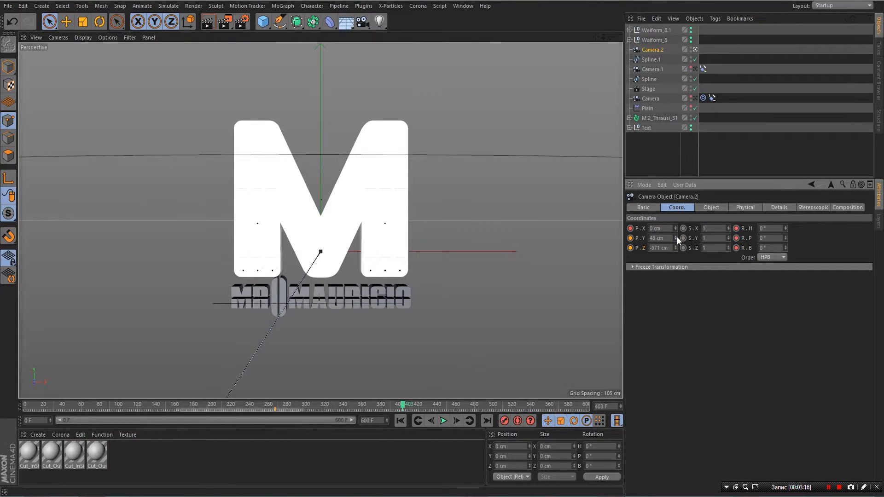
{"action": "left_click", "coordinate": [676, 237]}
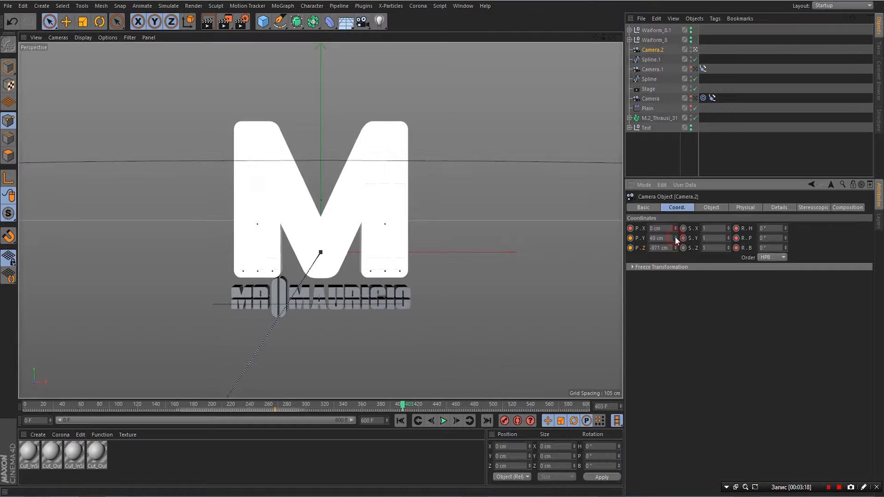
{"action": "left_click", "coordinate": [675, 237]}
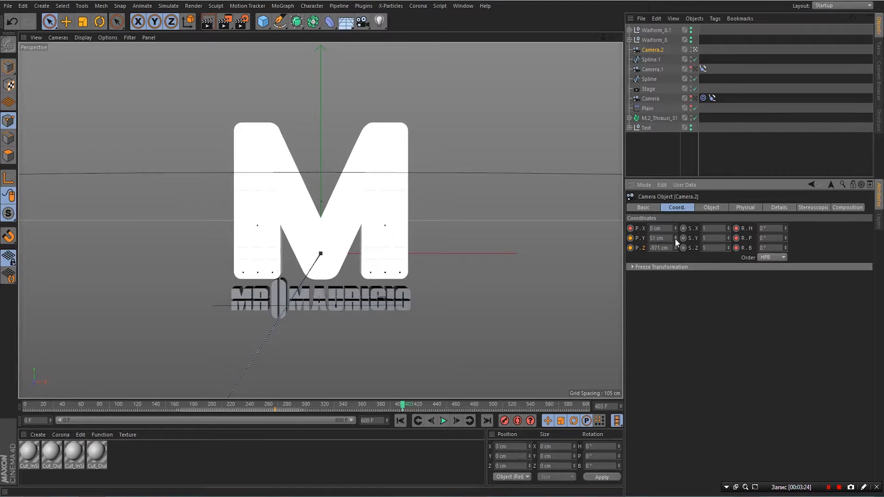
{"action": "left_click", "coordinate": [676, 239]}
{"action": "left_click", "coordinate": [675, 239]}
{"action": "left_click", "coordinate": [675, 239]}
{"action": "left_click", "coordinate": [675, 239]}
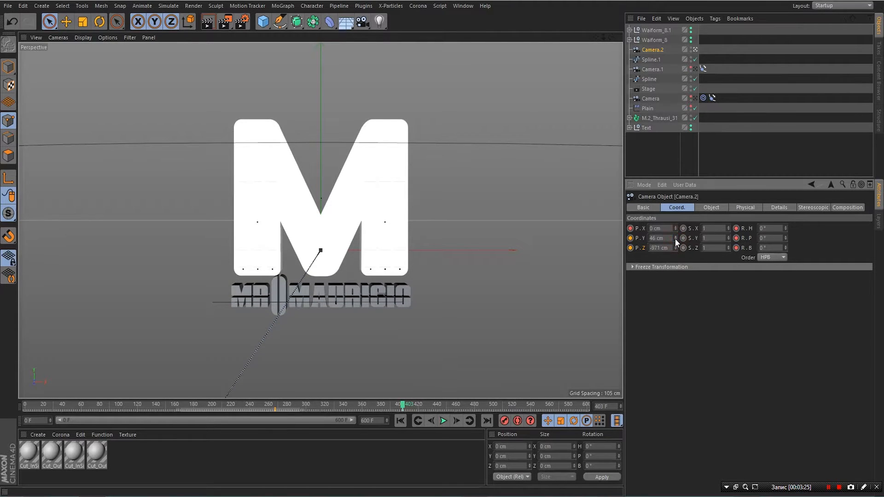
- Render a preview, keyframe Camera.2's Y and Z position, and replay the move from frame 219
{"action": "left_click", "coordinate": [206, 24]}
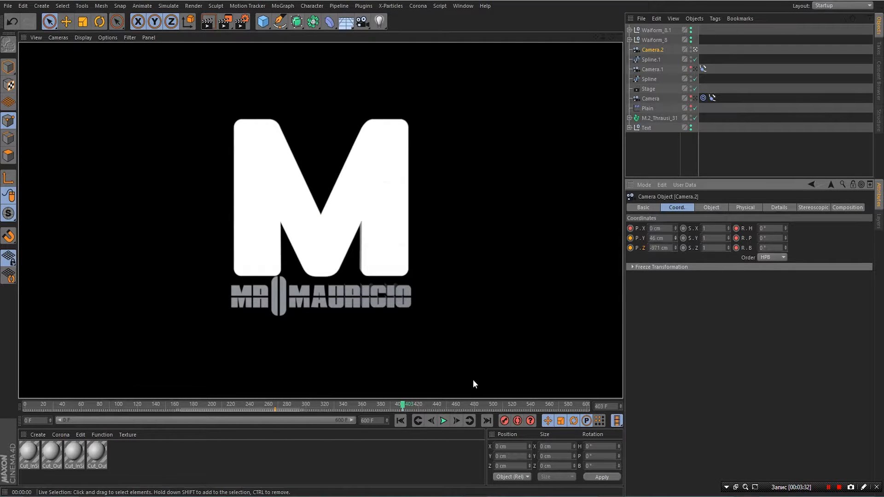
{"action": "left_click", "coordinate": [630, 239]}
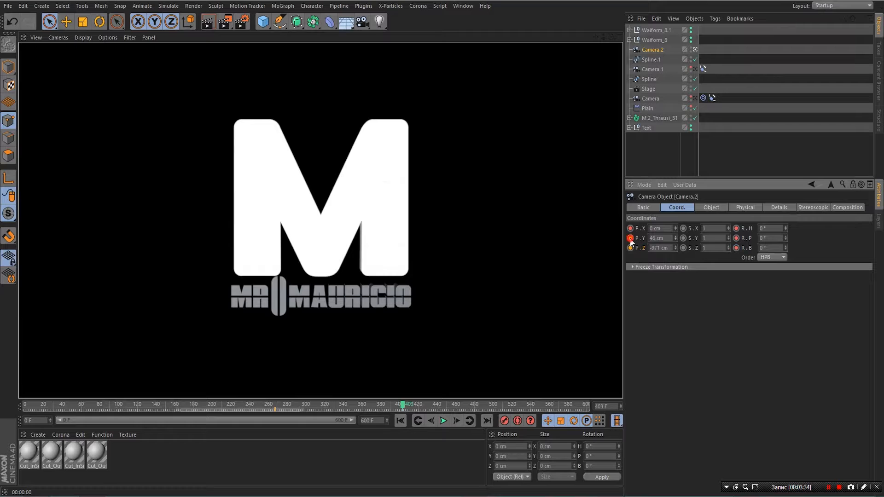
{"action": "left_click", "coordinate": [631, 248]}
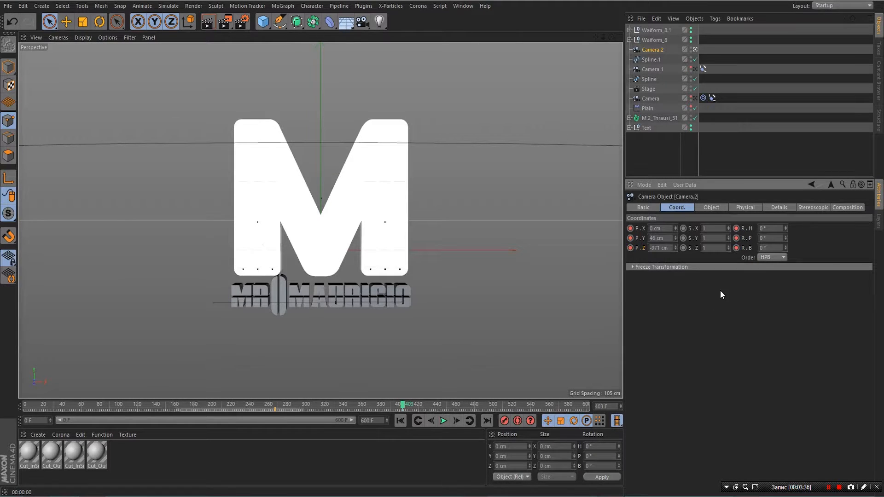
{"action": "left_click_drag", "start_coordinate": [401, 404], "coordinate": [230, 407]}
{"action": "left_click", "coordinate": [444, 421]}
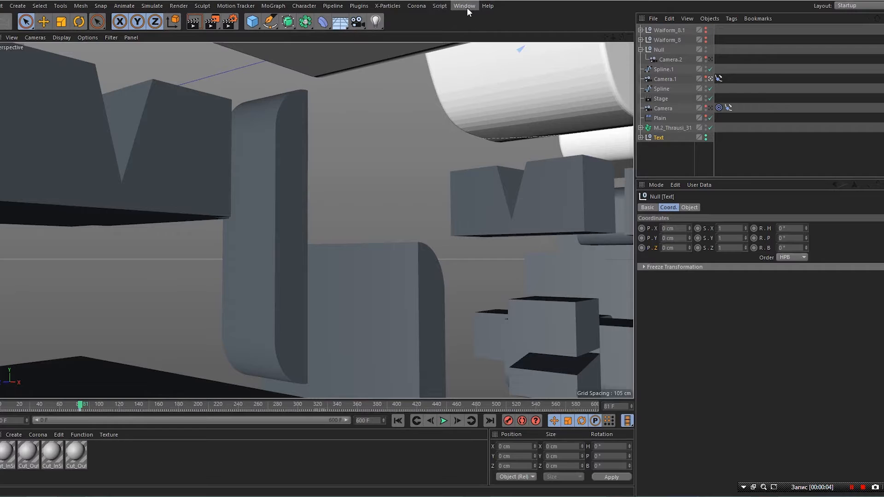
- Open the Dope Sheet timeline and select the Text object's keyframe tracks
{"action": "left_click", "coordinate": [464, 7]}
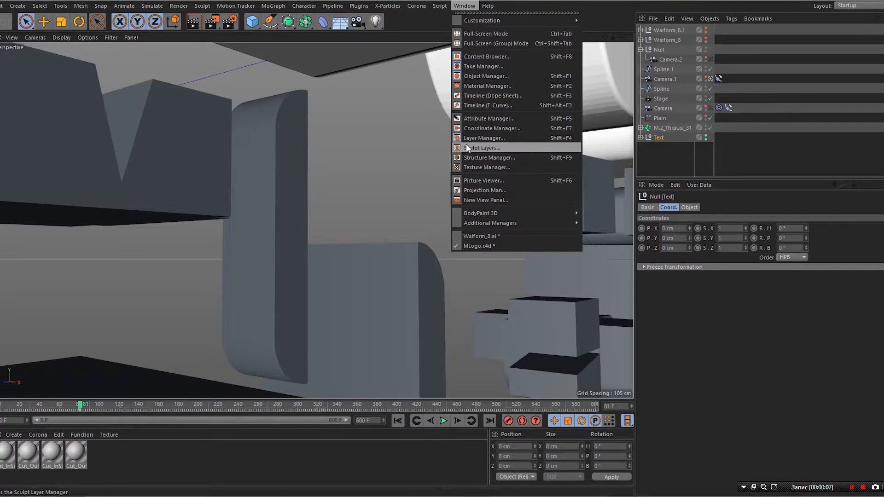
{"action": "left_click", "coordinate": [473, 95]}
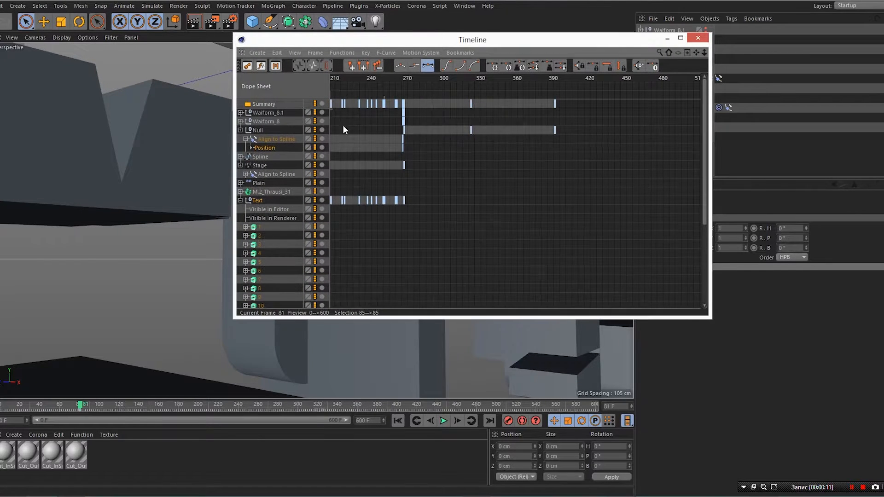
{"action": "left_click", "coordinate": [258, 201]}
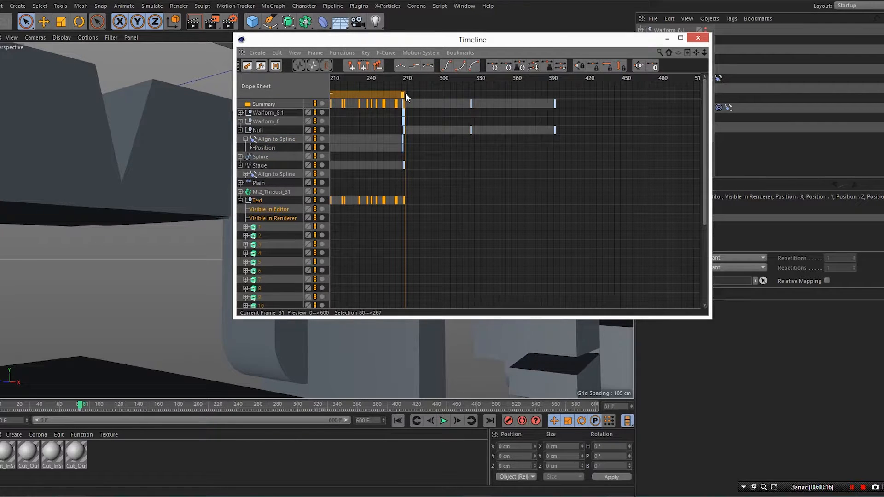
{"action": "left_click", "coordinate": [80, 411]}
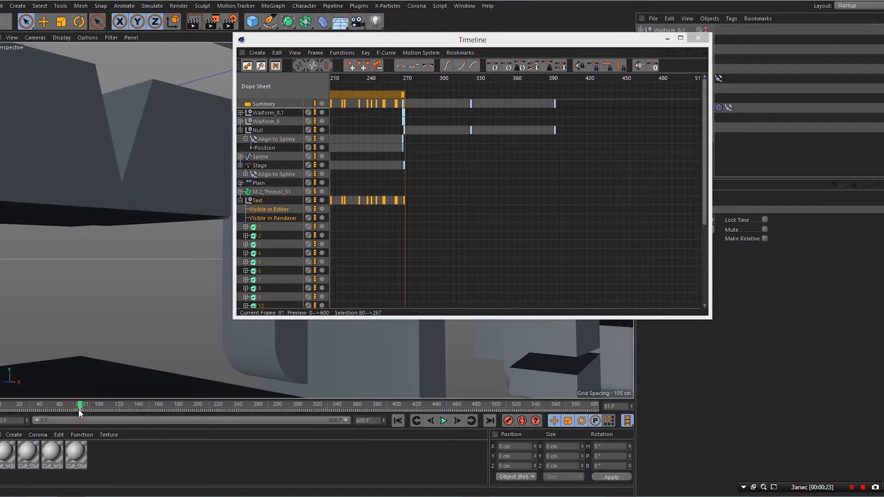
{"action": "left_click", "coordinate": [262, 200]}
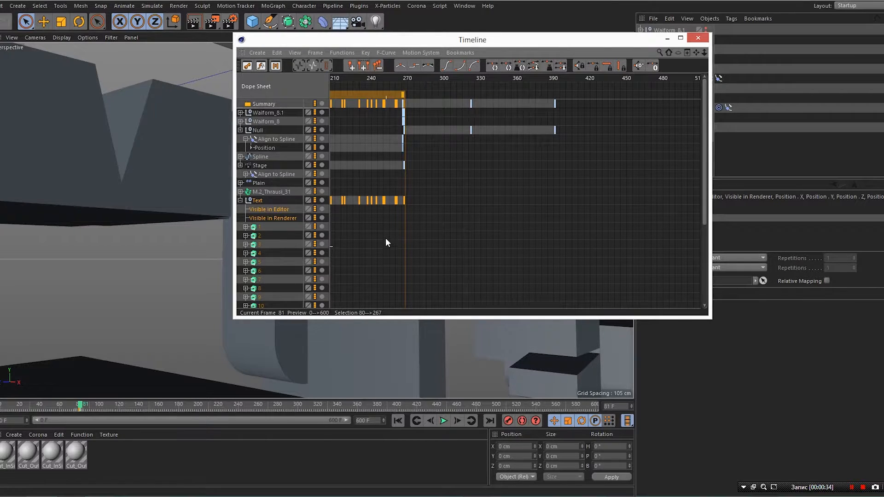
- Deselect all dope sheet keys, step through frames 80 to 82, and pan back to the Summary row
{"action": "scroll", "coordinate": [386, 236], "scroll_direction": "down", "scroll_amount": 3}
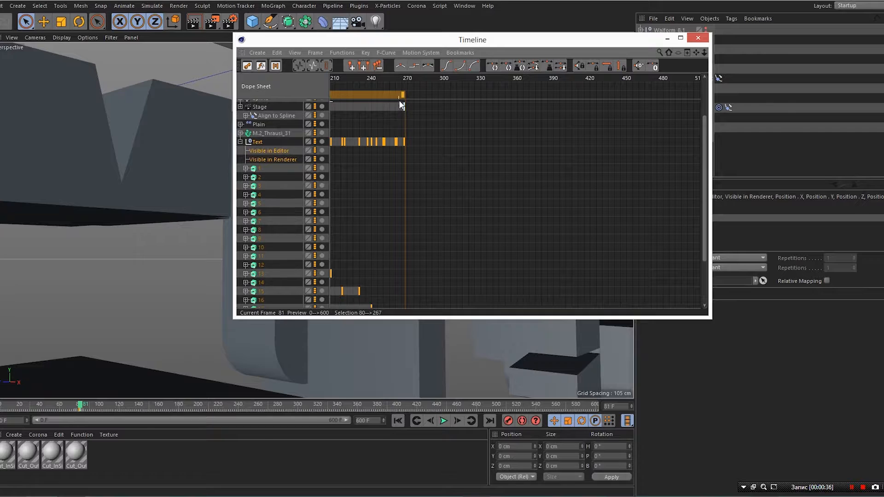
{"action": "left_click_drag", "start_coordinate": [403, 107], "coordinate": [349, 126]}
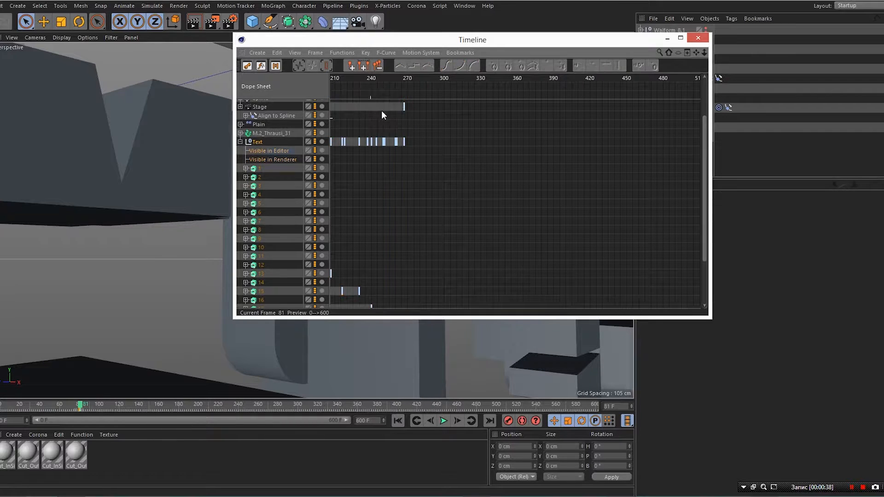
{"action": "scroll", "coordinate": [355, 97], "scroll_direction": "up", "scroll_amount": 1}
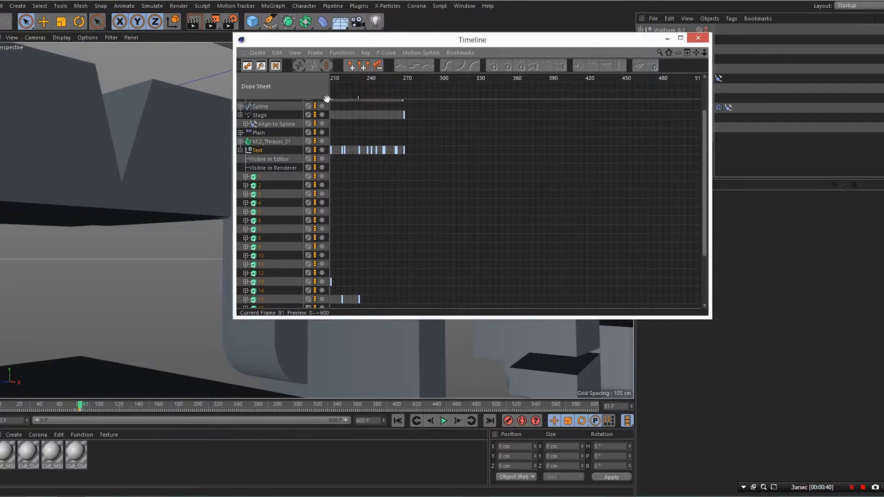
{"action": "left_click", "coordinate": [79, 405]}
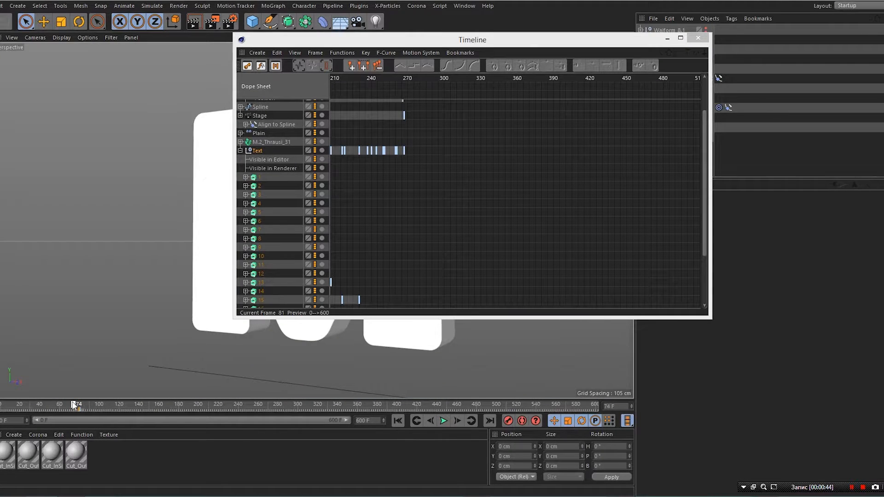
{"action": "left_click", "coordinate": [81, 405]}
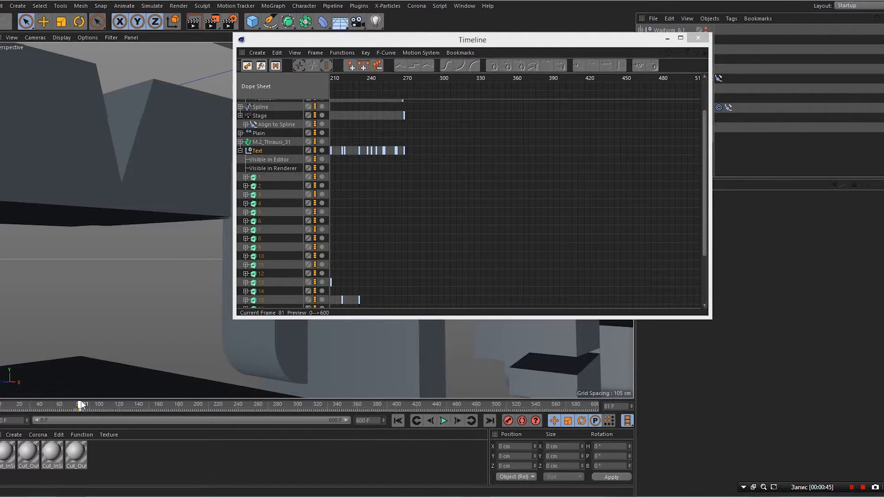
{"action": "left_click", "coordinate": [82, 404]}
{"action": "middle_click_drag", "start_coordinate": [363, 224], "coordinate": [589, 228], "text": "alt"}
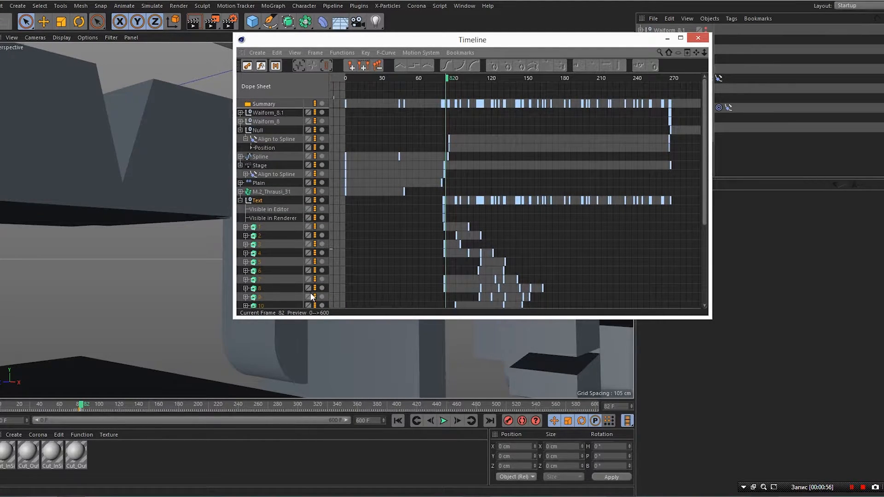
- Select all Text keys, expand the Null, widen the Dope Sheet, and scrub to frame 119
{"action": "double_click", "coordinate": [256, 201]}
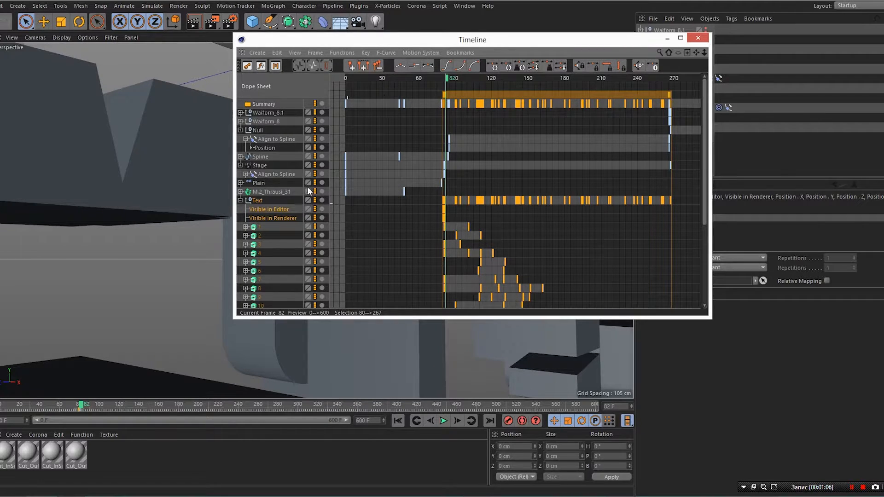
{"action": "left_click", "coordinate": [240, 130]}
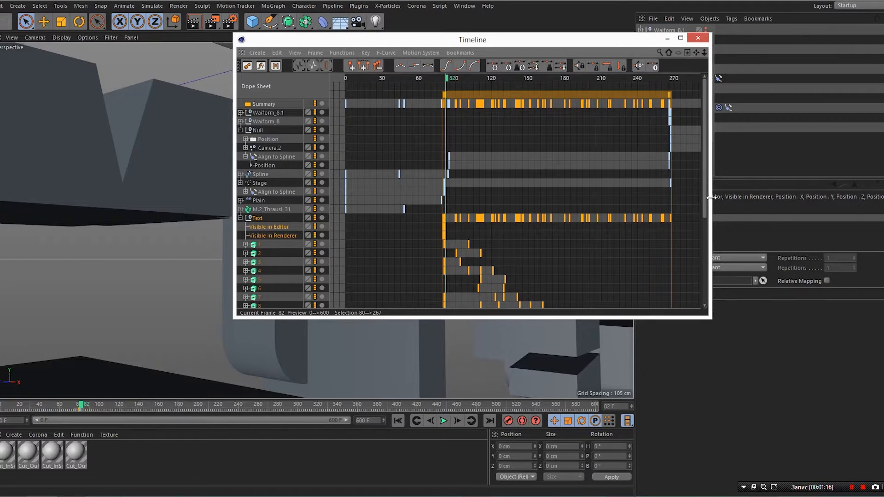
{"action": "left_click_drag", "start_coordinate": [712, 197], "coordinate": [814, 198]}
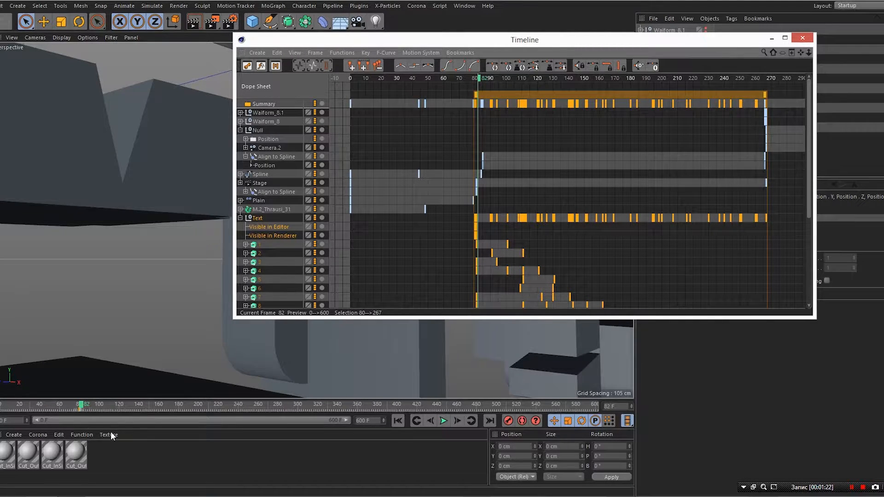
{"action": "mouse_move", "coordinate": [81, 406]}
{"action": "left_mouse_down"}
{"action": "mouse_move", "coordinate": [69, 404]}
{"action": "mouse_move", "coordinate": [77, 404]}
{"action": "left_mouse_up"}
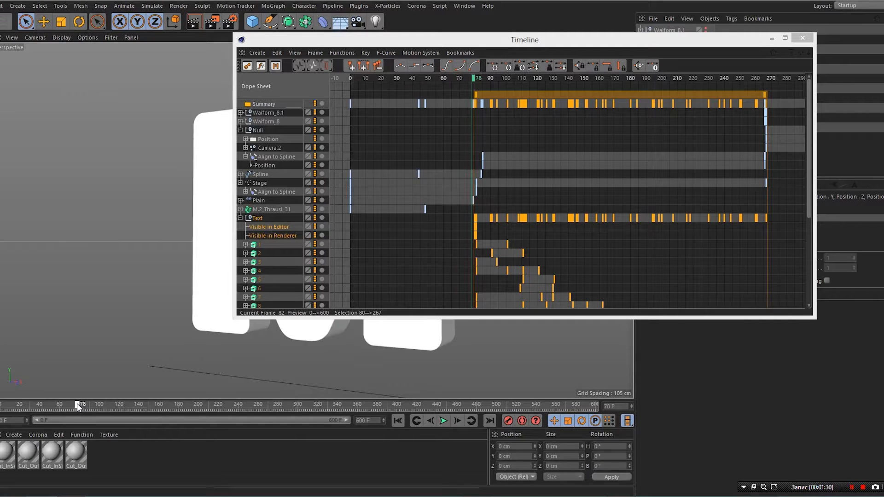
{"action": "left_click_drag", "start_coordinate": [77, 404], "coordinate": [119, 414]}
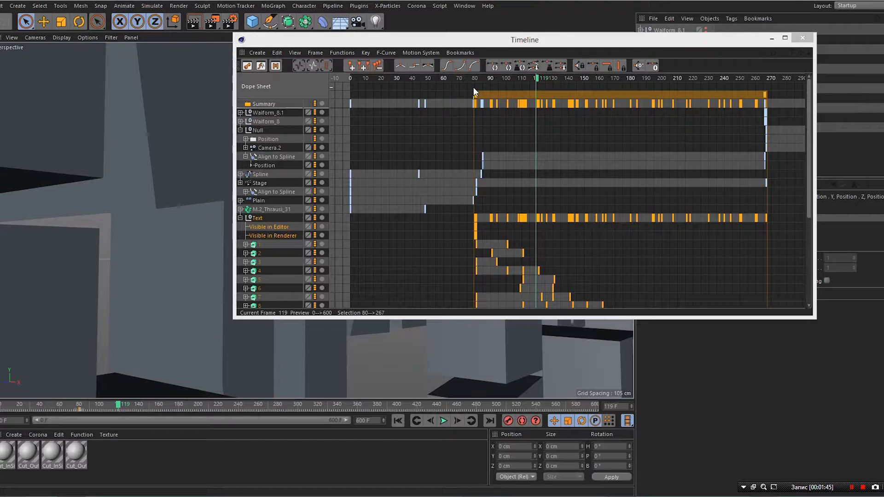
- Box-select the keys from frame 80 onward and drag them to start at frame 119
{"action": "left_click", "coordinate": [475, 90]}
{"action": "left_click_drag", "start_coordinate": [504, 239], "coordinate": [790, 298]}
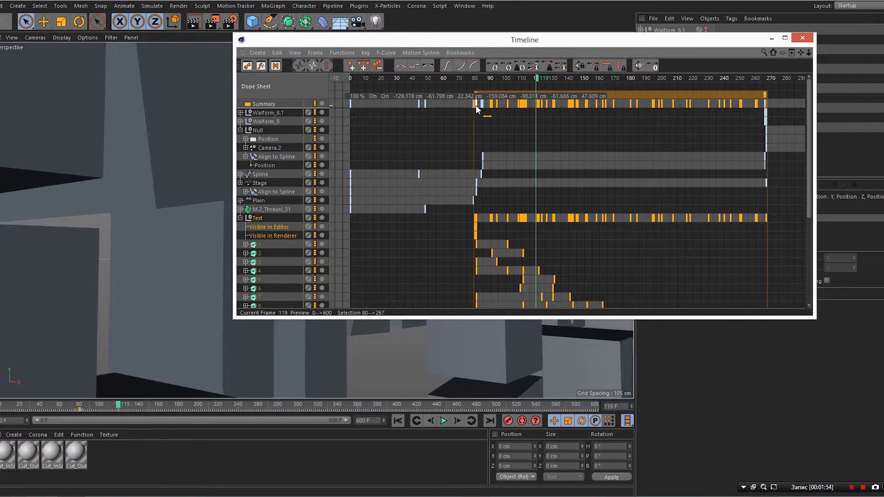
{"action": "mouse_move", "coordinate": [476, 114]}
{"action": "left_mouse_down"}
{"action": "mouse_move", "coordinate": [662, 257]}
{"action": "mouse_move", "coordinate": [735, 357]}
{"action": "mouse_move", "coordinate": [819, 393]}
{"action": "left_mouse_up"}
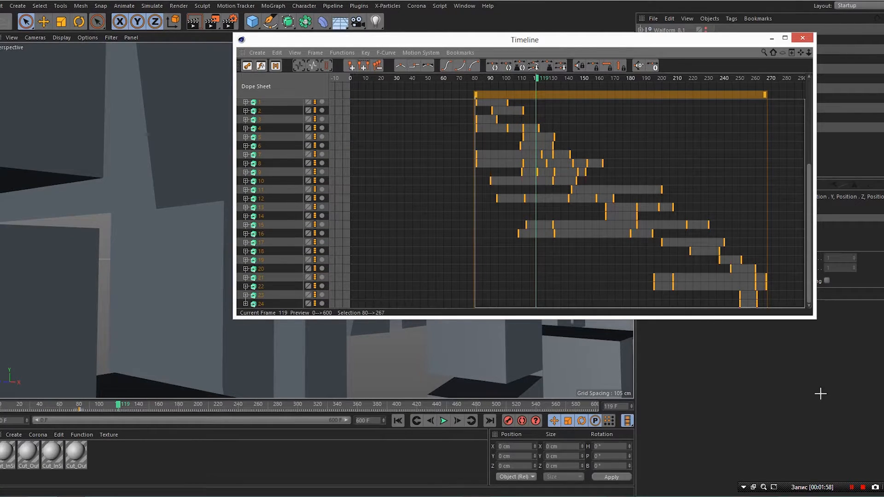
{"action": "scroll", "coordinate": [585, 271], "scroll_direction": "up", "scroll_amount": 5}
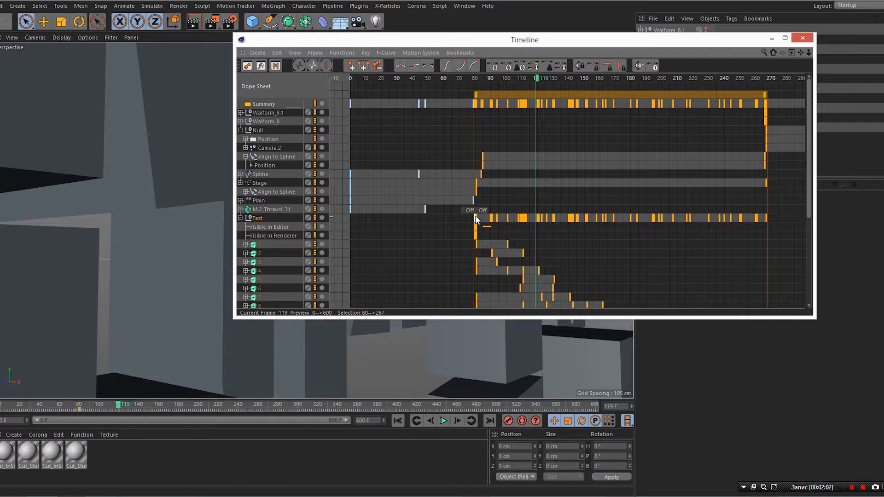
{"action": "left_click_drag", "start_coordinate": [476, 216], "coordinate": [539, 226]}
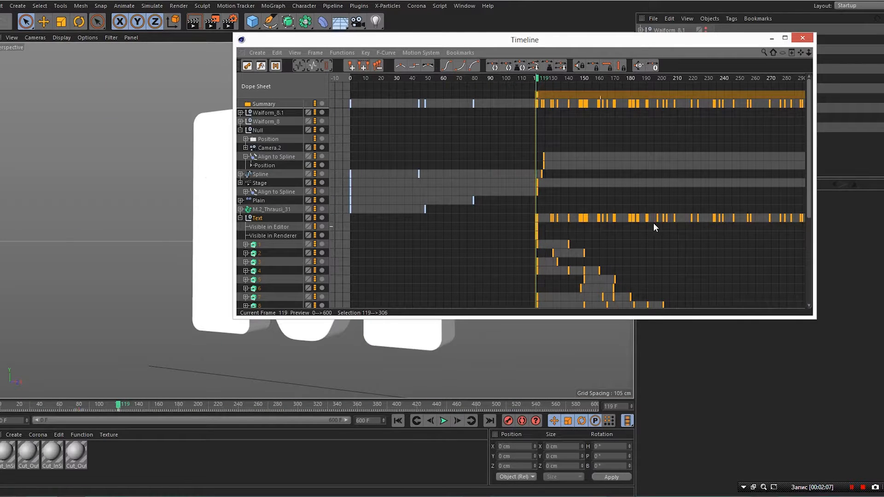
- Deselect the moved keys and scrub back through the retimed animation
{"action": "left_click", "coordinate": [494, 273]}
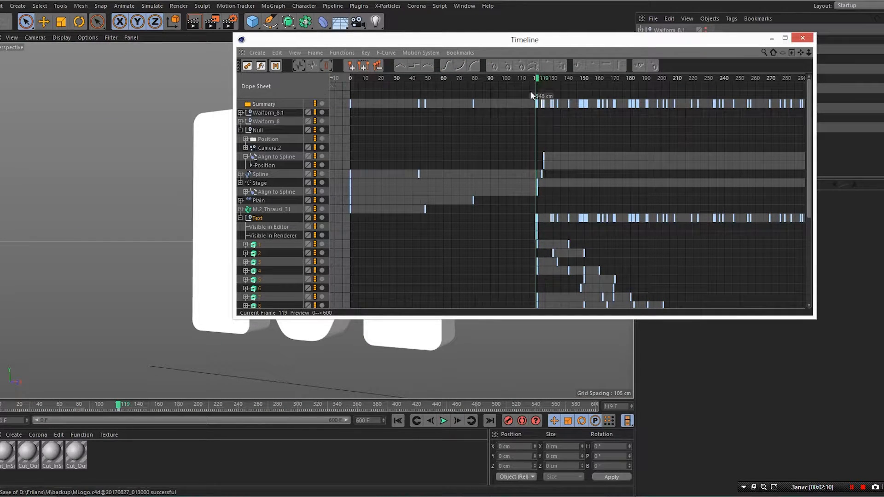
{"action": "left_click", "coordinate": [538, 77]}
{"action": "mouse_move", "coordinate": [533, 76]}
{"action": "left_mouse_down"}
{"action": "mouse_move", "coordinate": [378, 90]}
{"action": "mouse_move", "coordinate": [521, 86]}
{"action": "mouse_move", "coordinate": [546, 82]}
{"action": "mouse_move", "coordinate": [537, 82]}
{"action": "mouse_move", "coordinate": [540, 72]}
{"action": "left_mouse_up"}
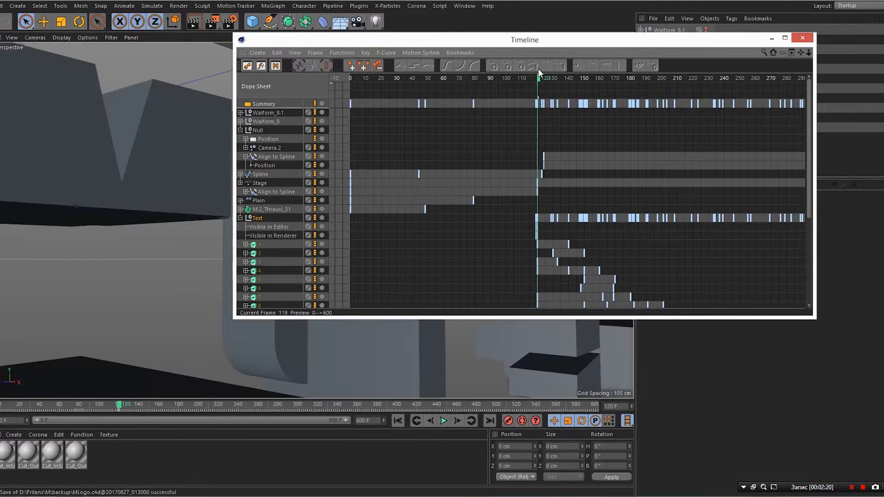
- Close the Dope Sheet, play the retimed animation from frame 0, then pause and scrub back
{"action": "left_click", "coordinate": [772, 38]}
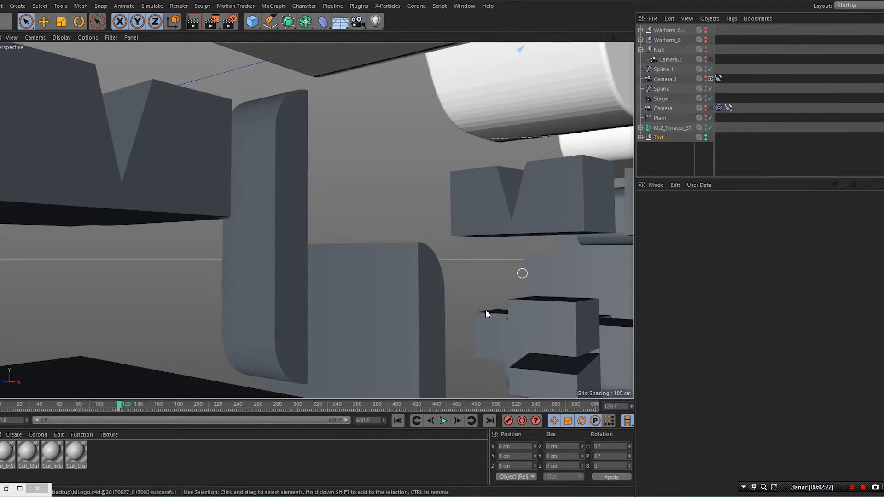
{"action": "left_click", "coordinate": [399, 421]}
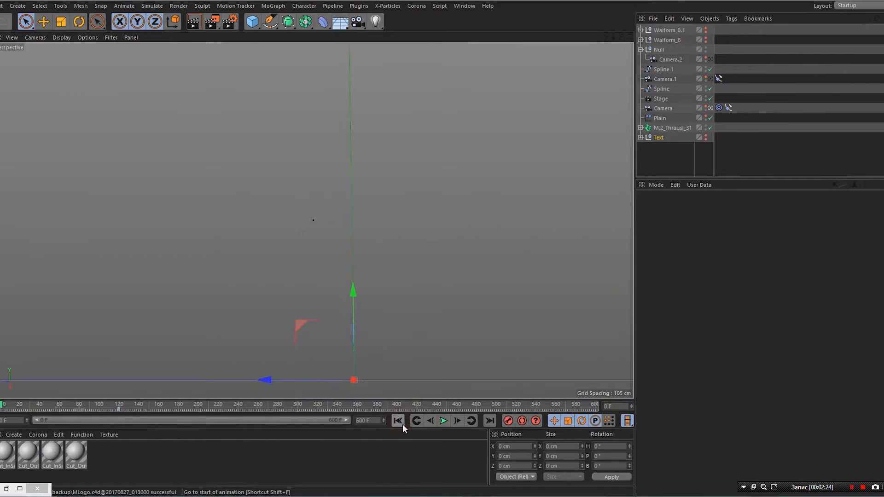
{"action": "left_click", "coordinate": [443, 421]}
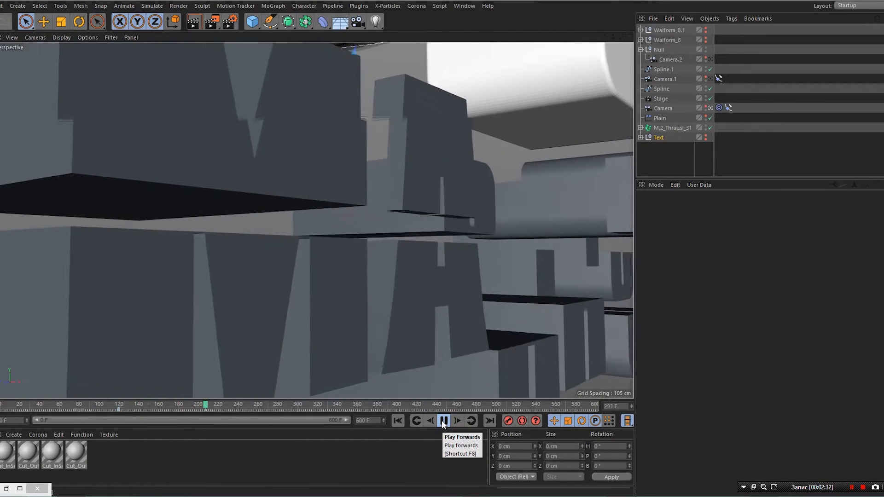
{"action": "left_click", "coordinate": [444, 420]}
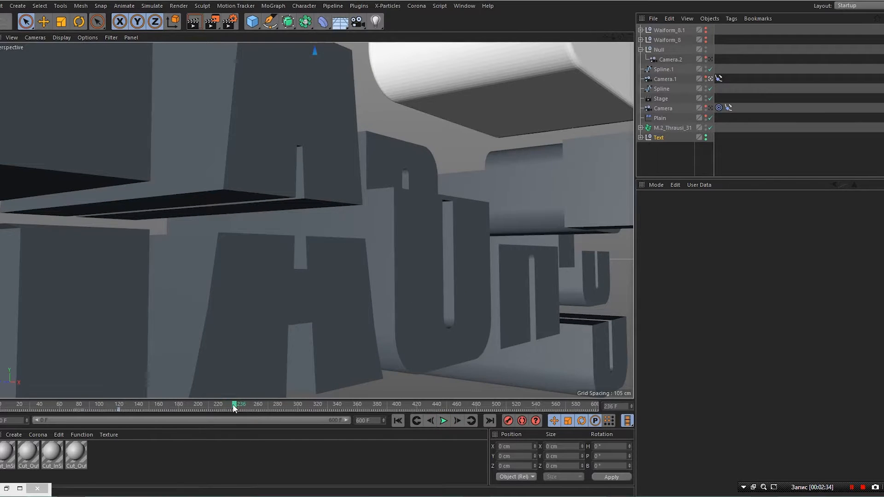
{"action": "left_click_drag", "start_coordinate": [233, 404], "coordinate": [74, 407]}
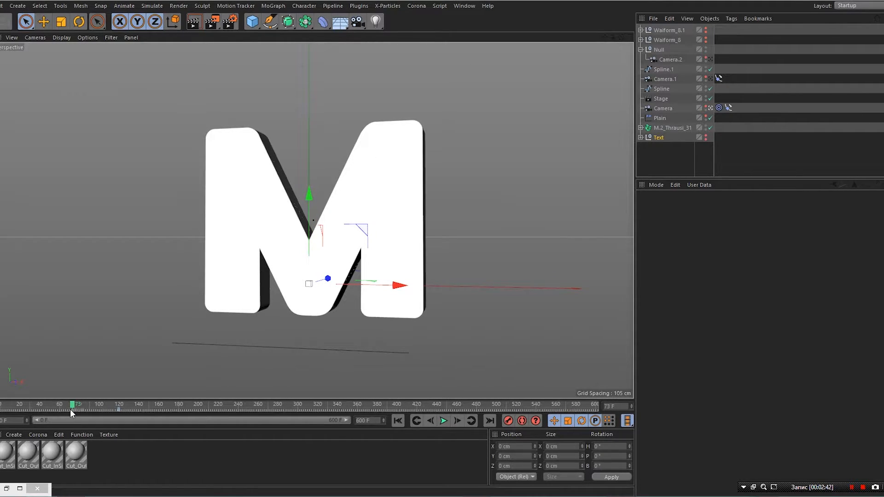
- Select the Waiform_8 null and its keys near frame 305
{"action": "left_click", "coordinate": [665, 39]}
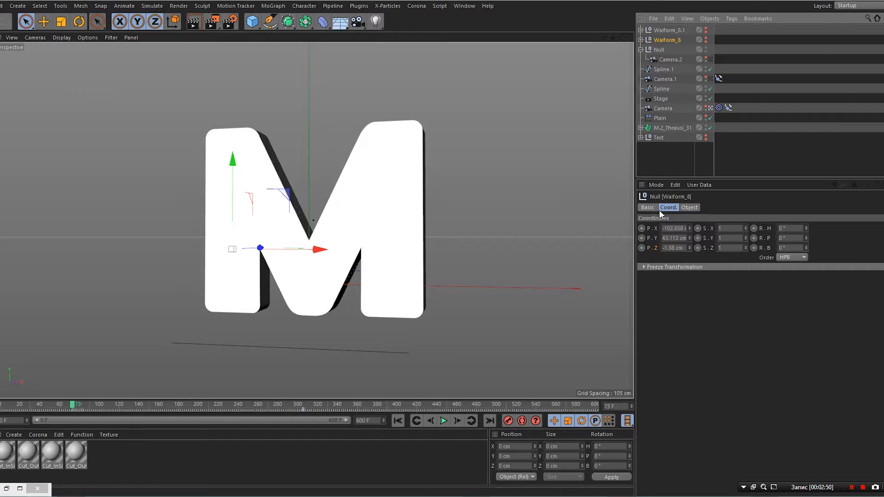
{"action": "left_click", "coordinate": [648, 208]}
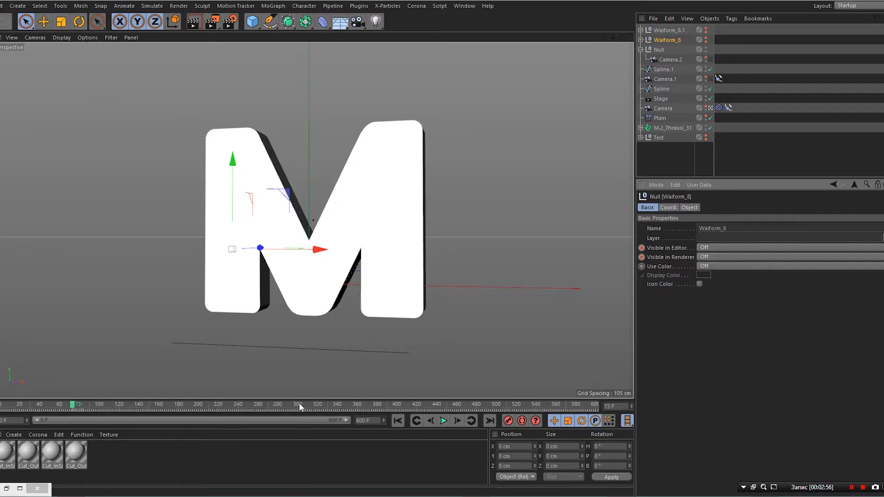
{"action": "left_click_drag", "start_coordinate": [295, 409], "coordinate": [77, 434]}
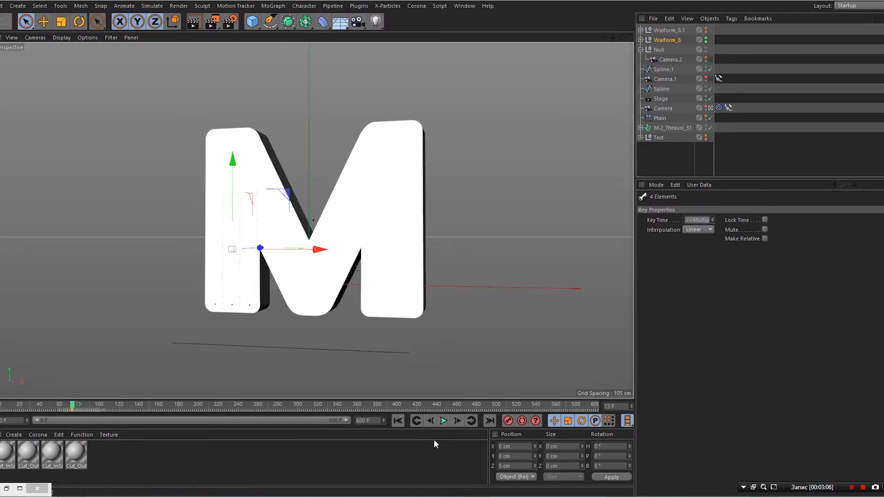
- Move Waiform_8.1's key from about frame 310 to about frame 80
{"action": "left_click", "coordinate": [667, 30]}
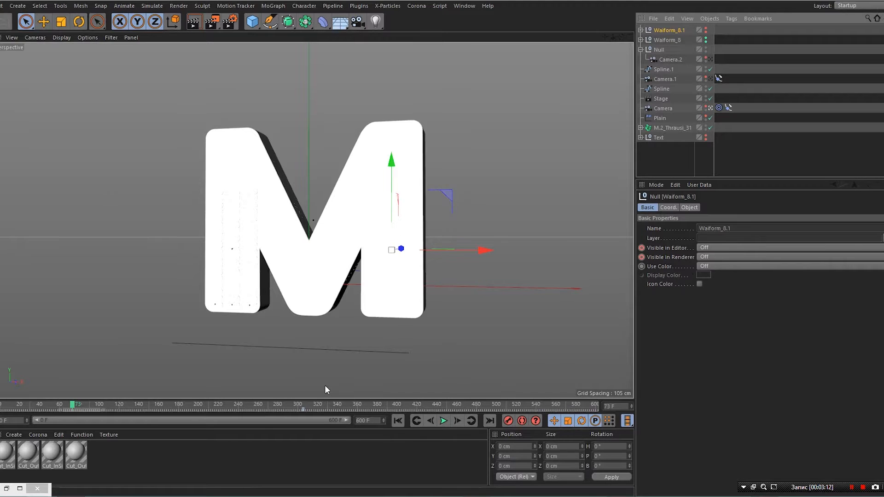
{"action": "left_click", "coordinate": [304, 409]}
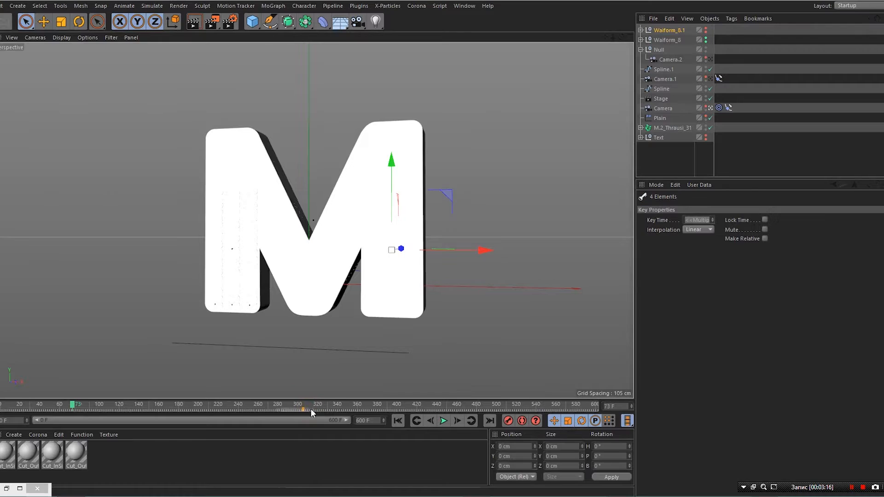
{"action": "left_click_drag", "start_coordinate": [305, 408], "coordinate": [72, 401]}
- Limit the preview range to frames 0–166 and rewind with Waiform_8 selected
{"action": "left_click_drag", "start_coordinate": [324, 421], "coordinate": [127, 424]}
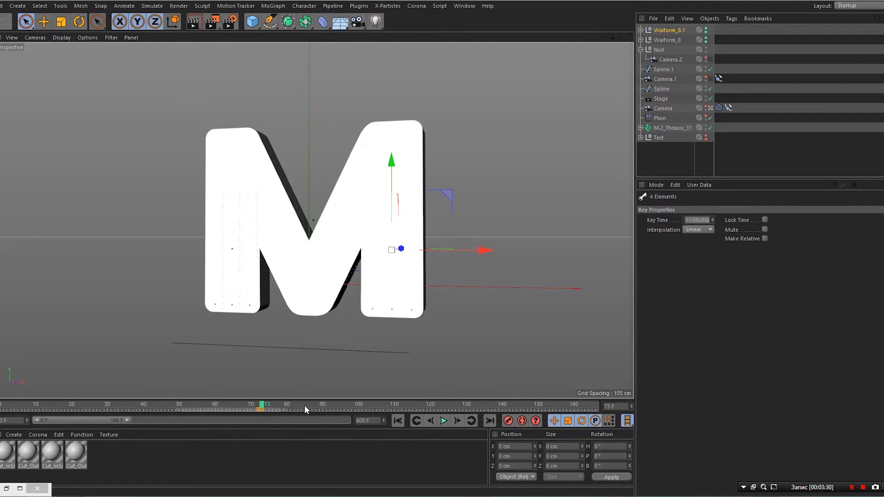
{"action": "left_click", "coordinate": [668, 40]}
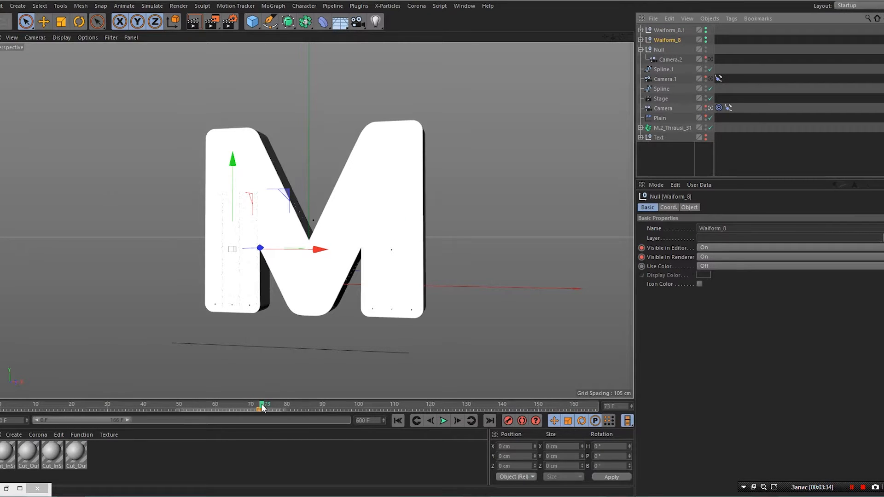
{"action": "left_click_drag", "start_coordinate": [263, 408], "coordinate": [2, 417]}
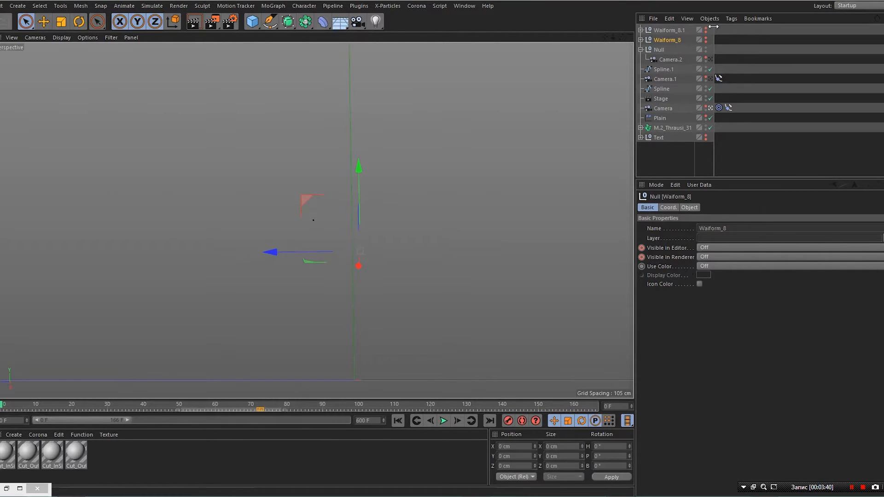
- Expand both Waiform groups and enable rendering of Waiform_8's three Sound objects
{"action": "left_click", "coordinate": [641, 39]}
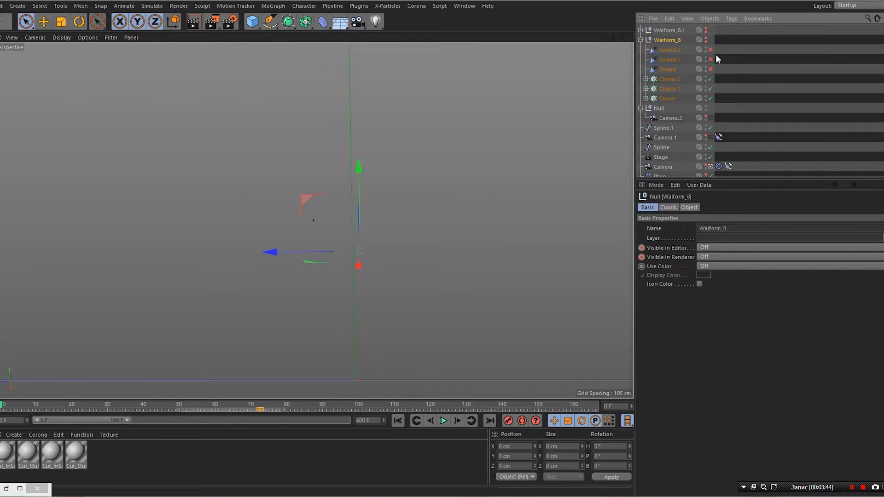
{"action": "mouse_move", "coordinate": [711, 49]}
{"action": "left_mouse_down"}
{"action": "mouse_move", "coordinate": [711, 69]}
{"action": "mouse_move", "coordinate": [711, 59]}
{"action": "left_mouse_up"}
{"action": "left_click", "coordinate": [641, 30]}
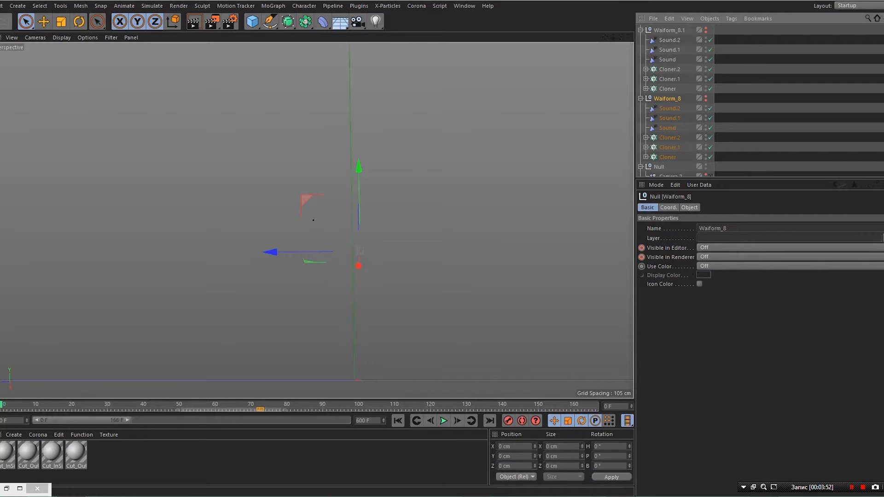
- Lower the system volume and play the animation with its sound
{"action": "left_click", "coordinate": [849, 492]}
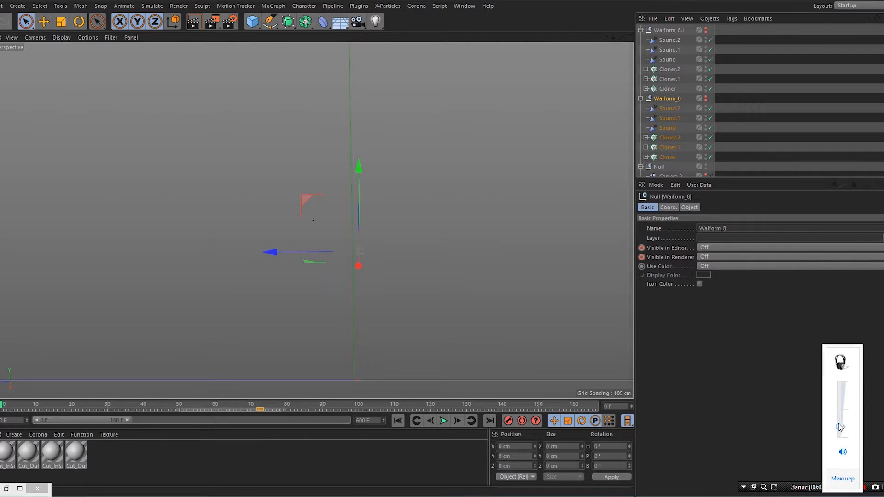
{"action": "left_click_drag", "start_coordinate": [840, 424], "coordinate": [840, 427]}
{"action": "left_click", "coordinate": [444, 421]}
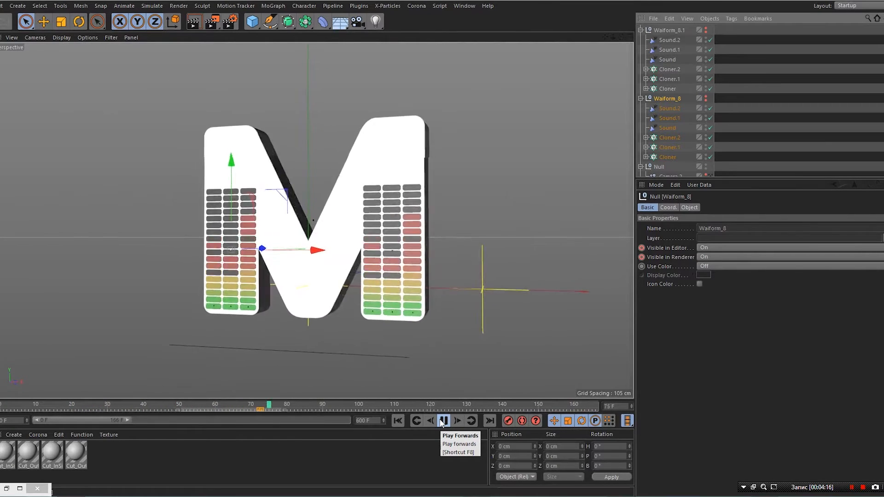
- Stop at frame 72 and select the Cloner in Waiform_8.1, showing its Object properties
{"action": "left_click", "coordinate": [443, 421]}
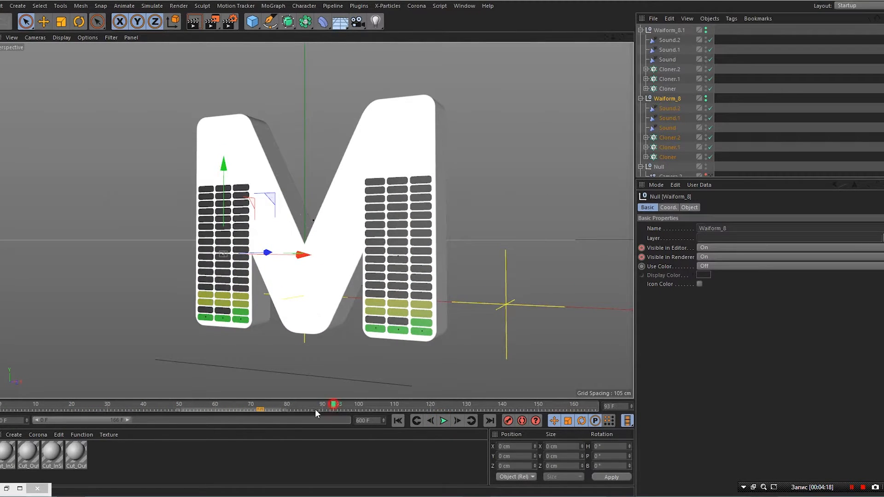
{"action": "mouse_move", "coordinate": [315, 409]}
{"action": "left_mouse_down"}
{"action": "mouse_move", "coordinate": [258, 416]}
{"action": "mouse_move", "coordinate": [233, 407]}
{"action": "mouse_move", "coordinate": [262, 408]}
{"action": "left_mouse_up"}
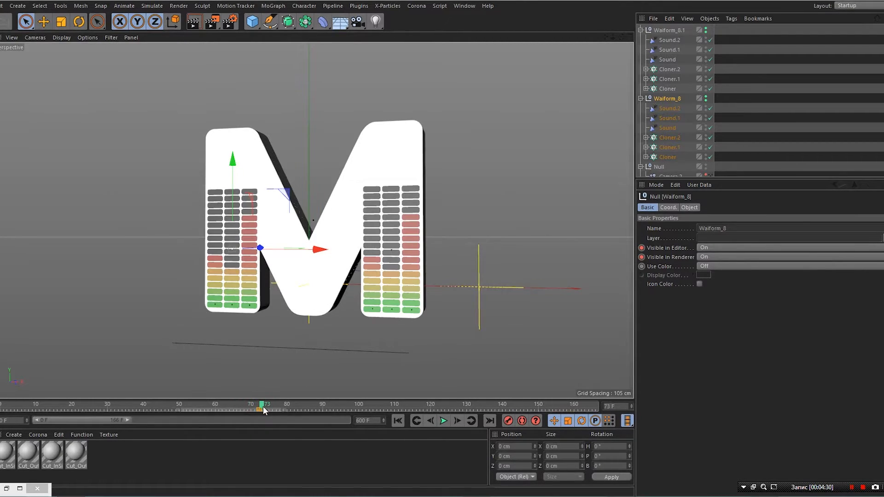
{"action": "left_click", "coordinate": [672, 70]}
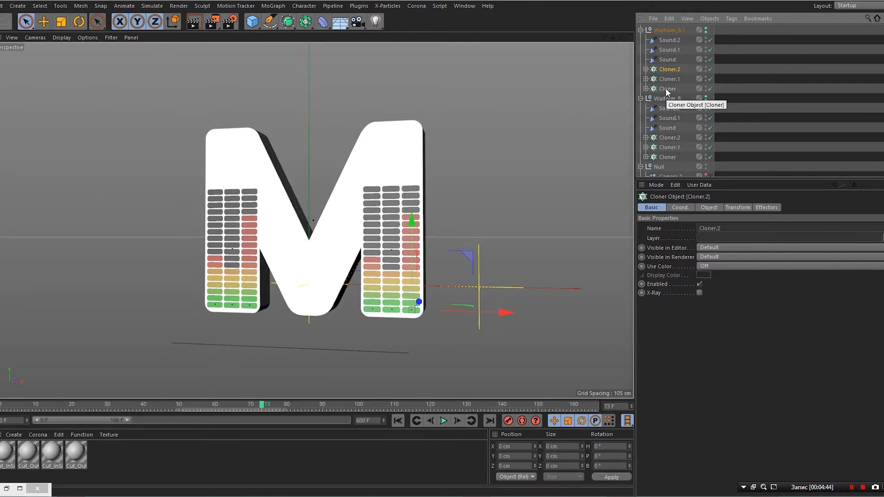
{"action": "left_click", "coordinate": [666, 89], "text": "shift"}
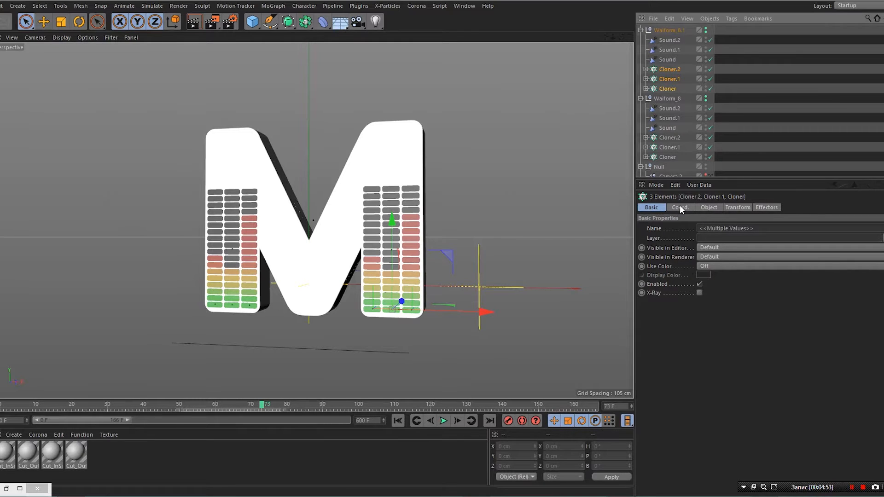
{"action": "left_click", "coordinate": [712, 207]}
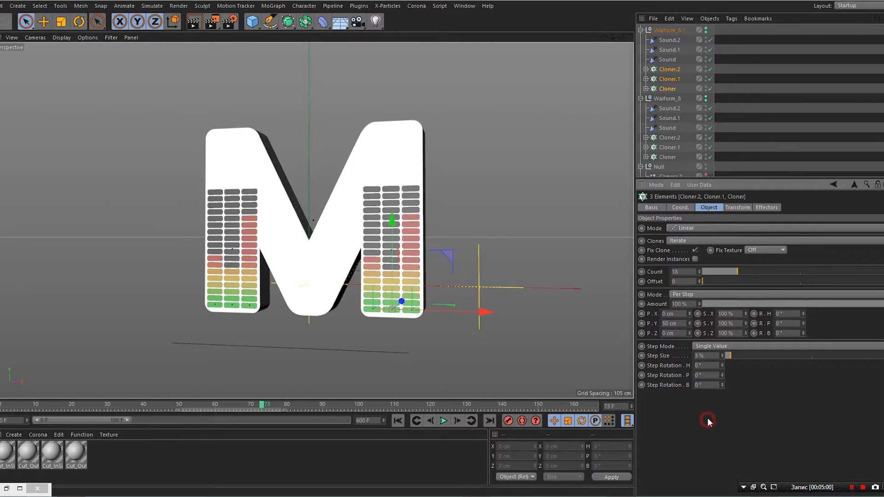
{"action": "left_click", "coordinate": [750, 70]}
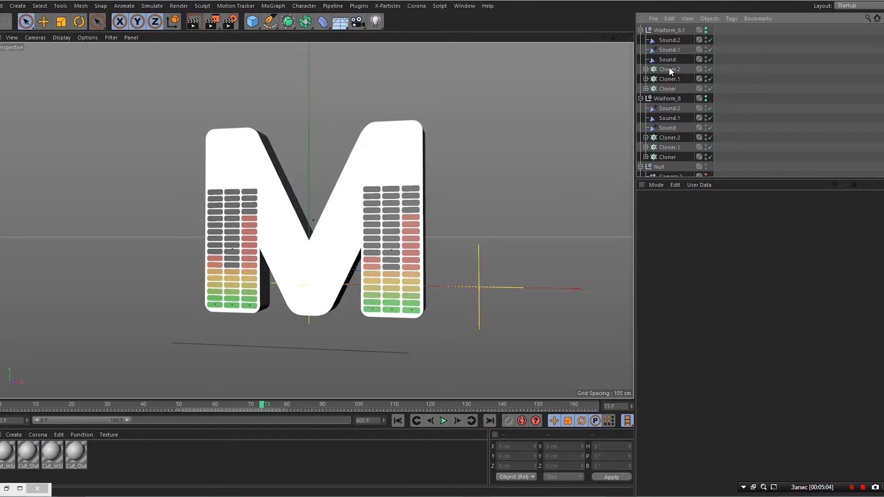
{"action": "left_click", "coordinate": [668, 70]}
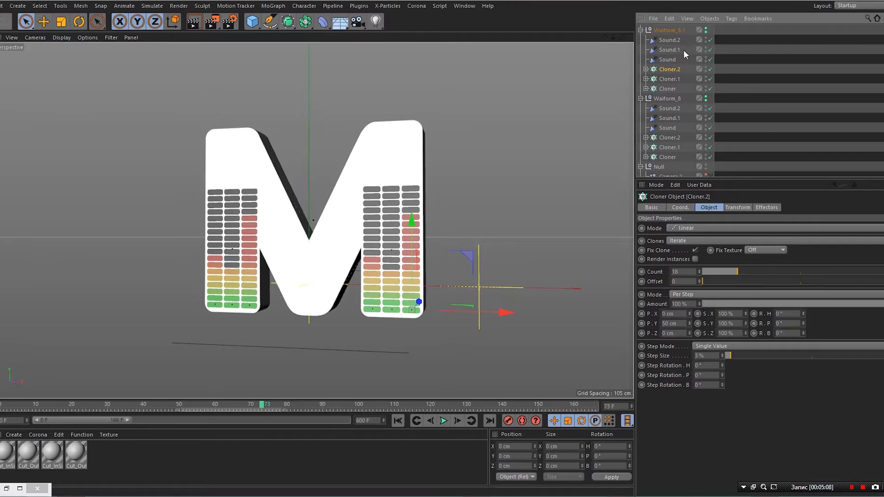
{"action": "left_click", "coordinate": [666, 90]}
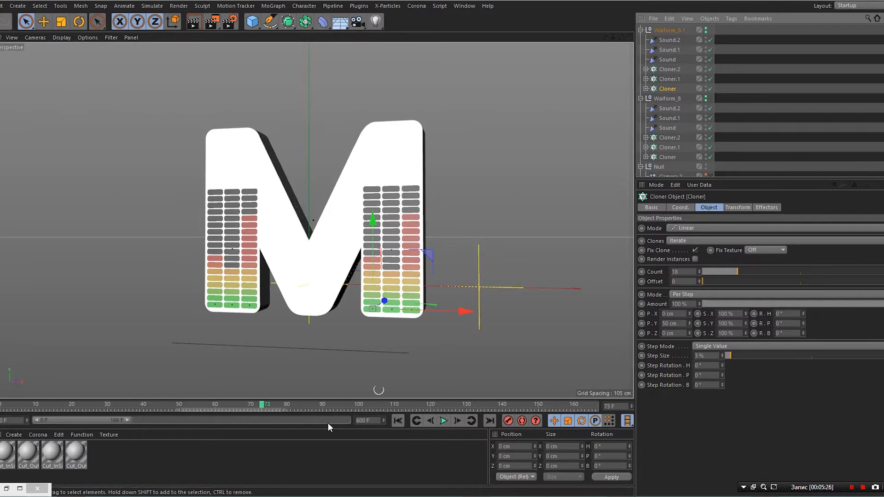
- Keyframe the Cloner's Step Size at 3% on frame 90
{"action": "left_click", "coordinate": [270, 406]}
{"action": "left_click_drag", "start_coordinate": [270, 407], "coordinate": [322, 425]}
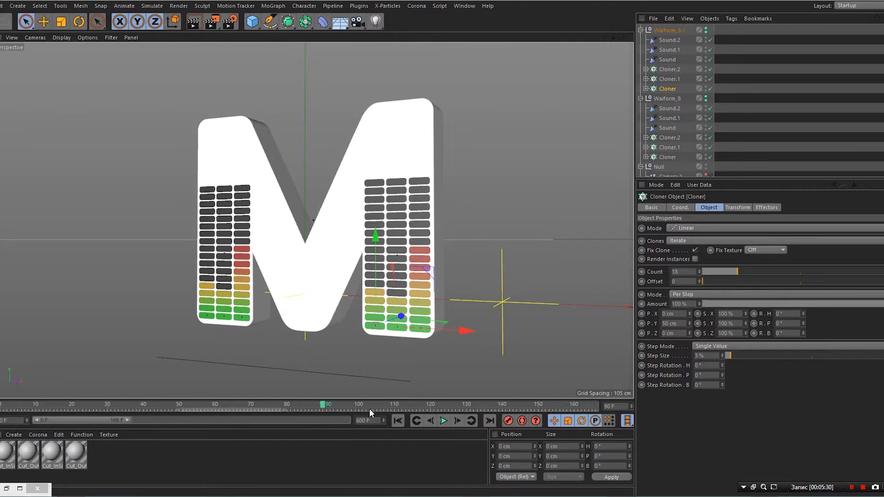
{"action": "left_click", "coordinate": [641, 356], "text": "ctrl"}
{"action": "left_click_drag", "start_coordinate": [322, 406], "coordinate": [259, 418]}
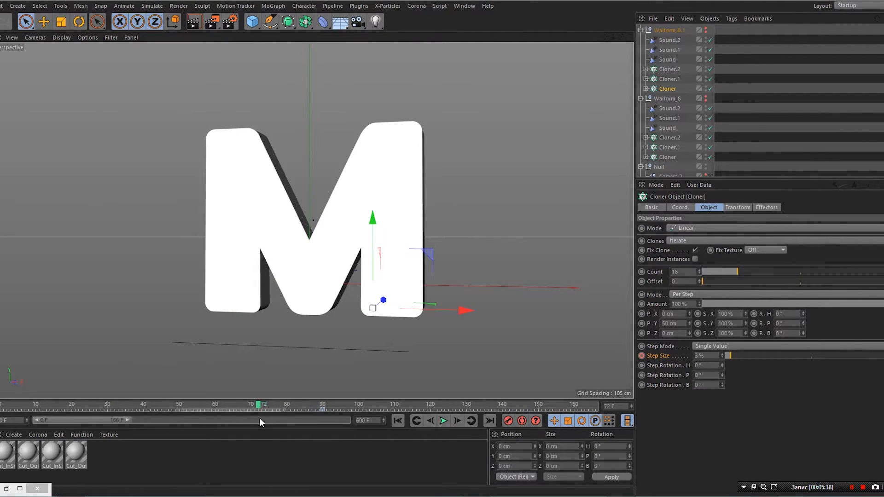
- Key the Cloner's Step Size at 0% on frame 72 and play to check the bars grow
{"action": "left_click_drag", "start_coordinate": [729, 356], "coordinate": [726, 356]}
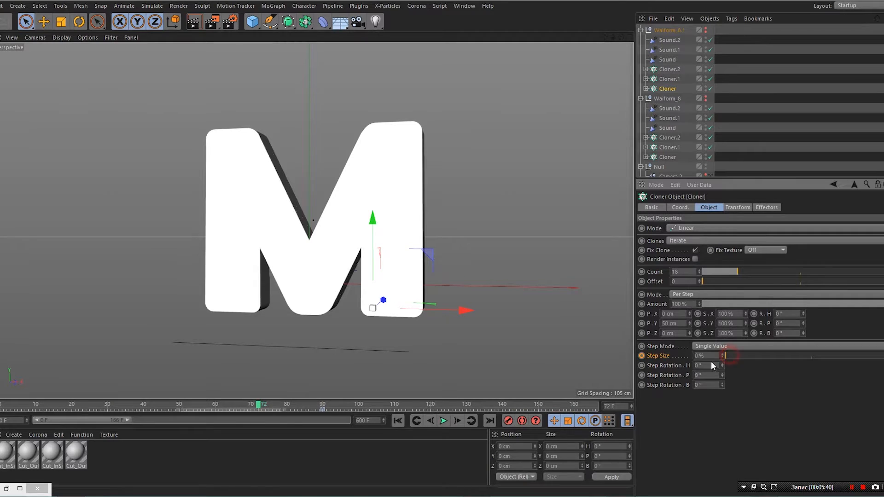
{"action": "left_click", "coordinate": [642, 356], "text": "ctrl"}
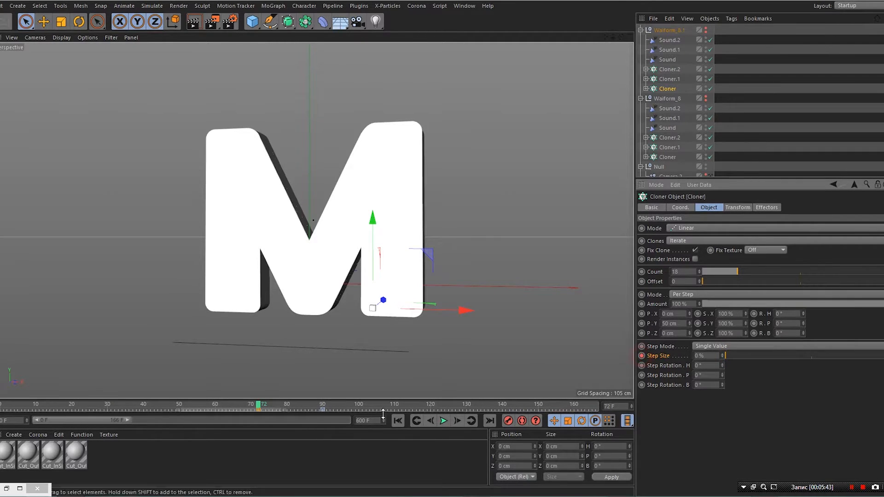
{"action": "left_click", "coordinate": [444, 421]}
{"action": "left_click", "coordinate": [443, 421]}
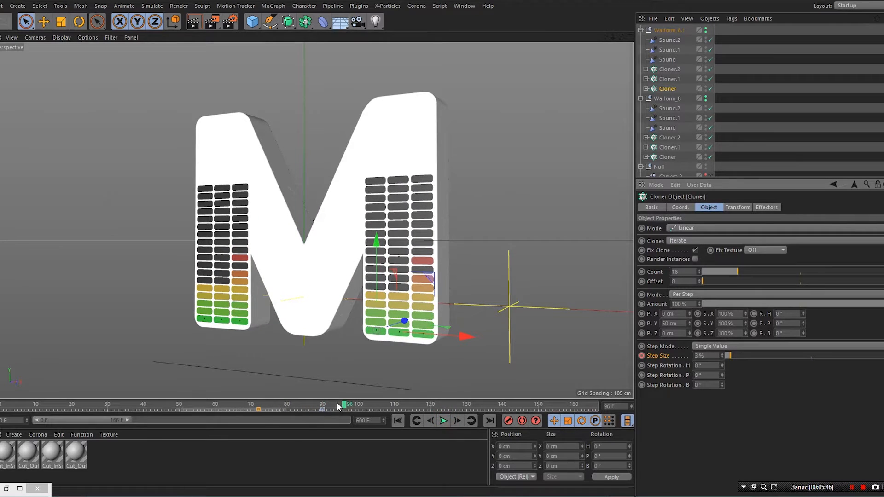
{"action": "left_click_drag", "start_coordinate": [282, 415], "coordinate": [259, 415]}
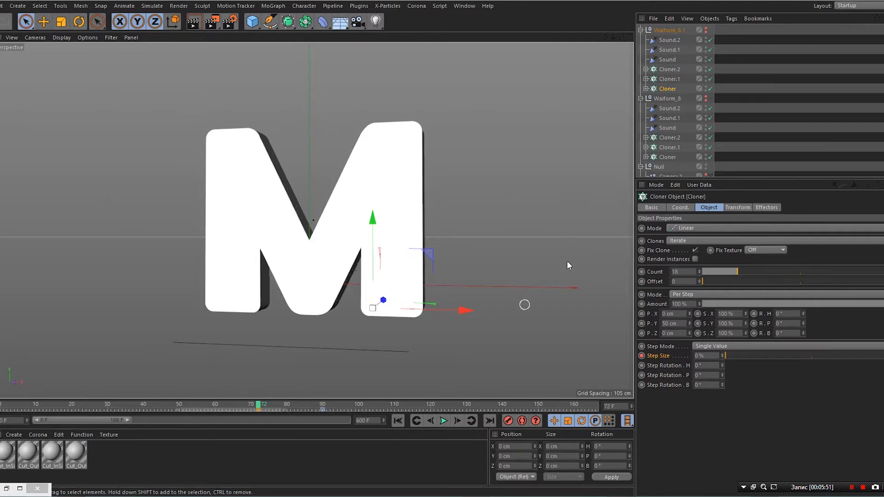
- Add Step Size keys at frame 72 for Cloner.1 and Cloner.2
{"action": "left_click", "coordinate": [665, 80]}
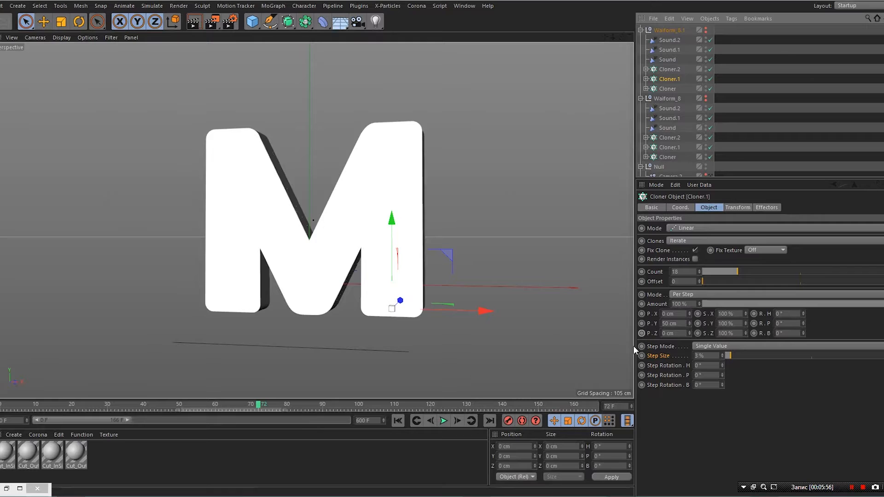
{"action": "left_click", "coordinate": [641, 356], "text": "ctrl"}
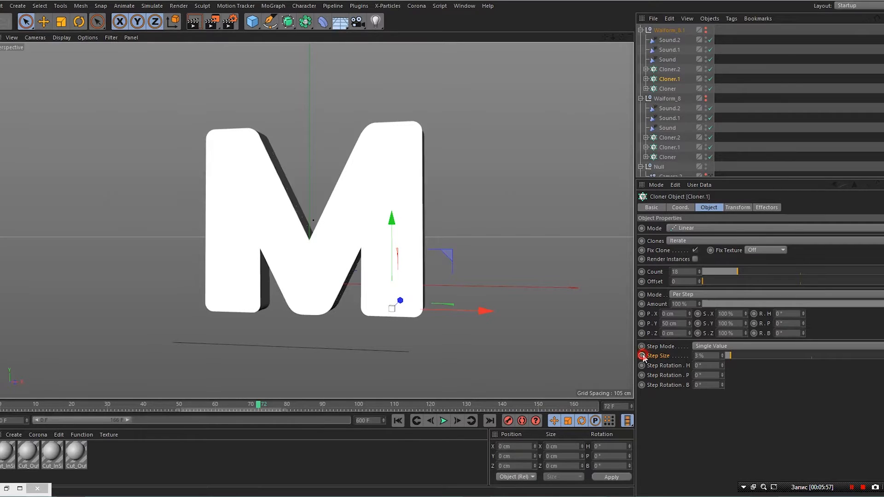
{"action": "left_click", "coordinate": [669, 69]}
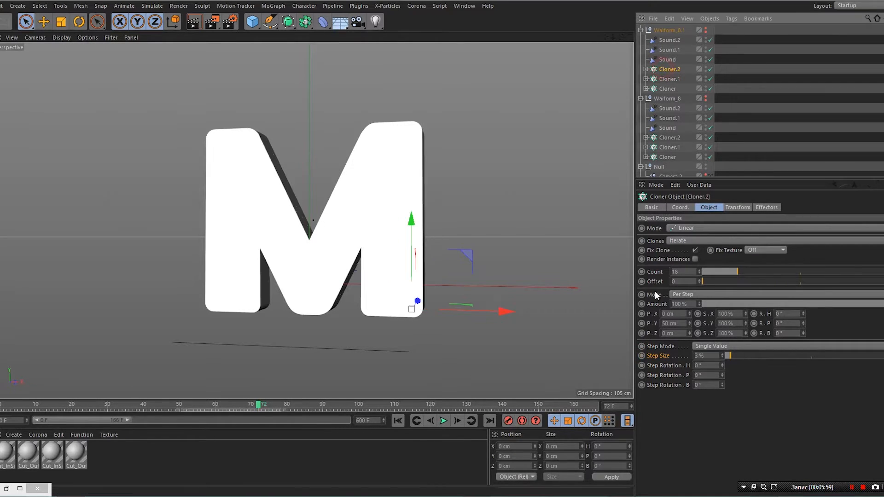
{"action": "left_click", "coordinate": [642, 356], "text": "ctrl"}
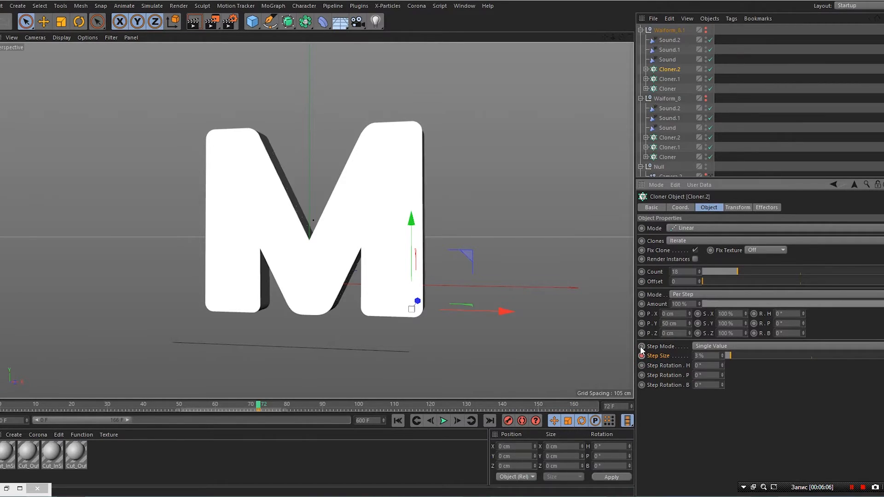
- Keyframe Step Size for Cloner, Cloner.1 and Cloner.2 in the Waiform_8 group
{"action": "left_click", "coordinate": [663, 138]}
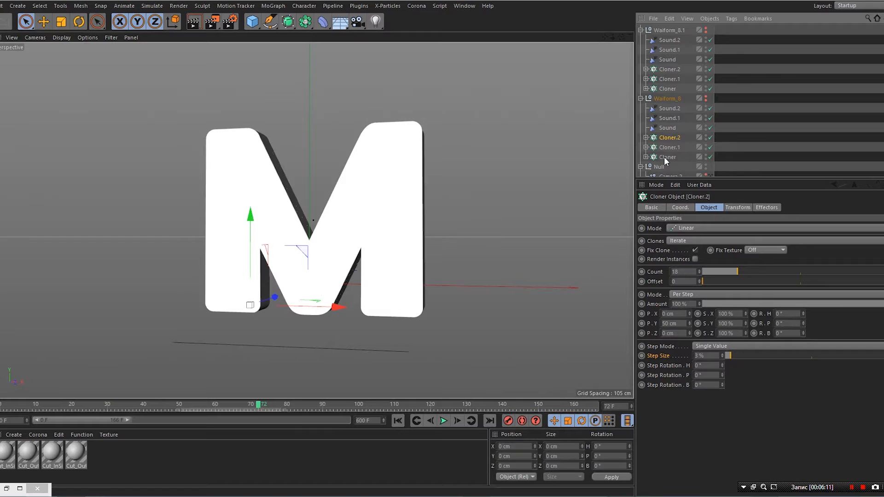
{"action": "left_click", "coordinate": [664, 156], "text": "shift"}
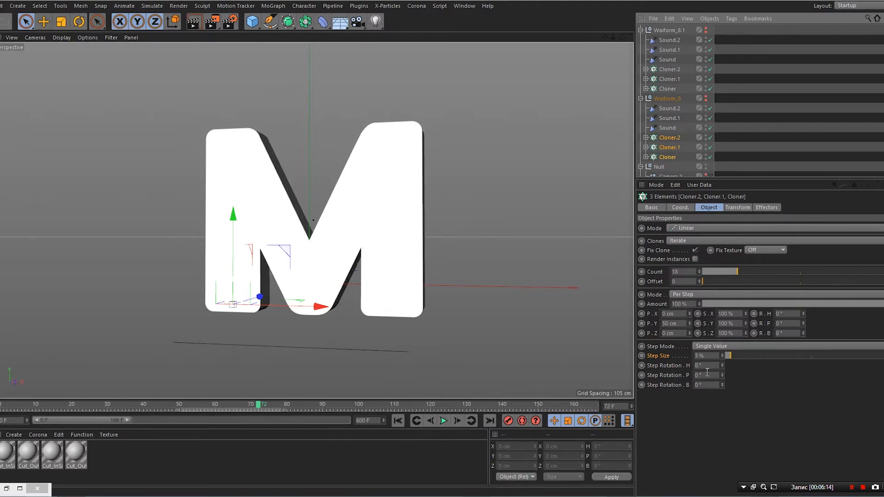
{"action": "left_click", "coordinate": [642, 356], "text": "ctrl"}
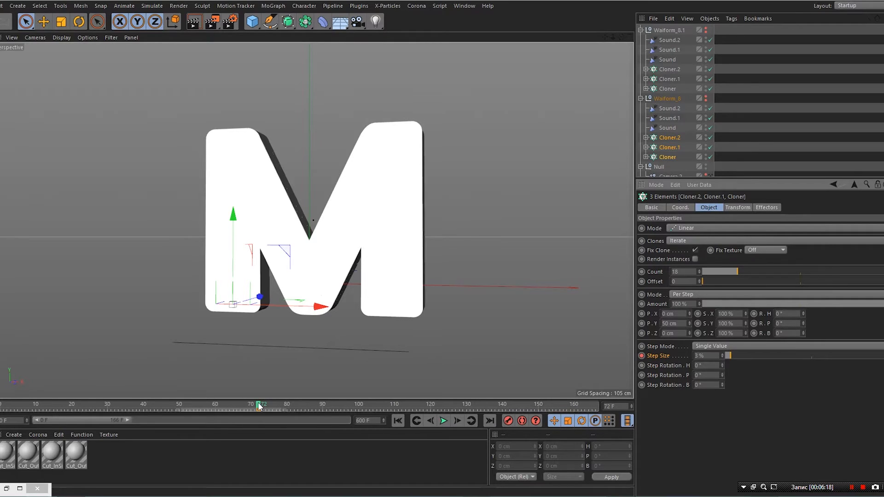
- Select all six cloners in both groups and key Step Size at 0% on frame 72
{"action": "left_click", "coordinate": [672, 89], "text": "shift"}
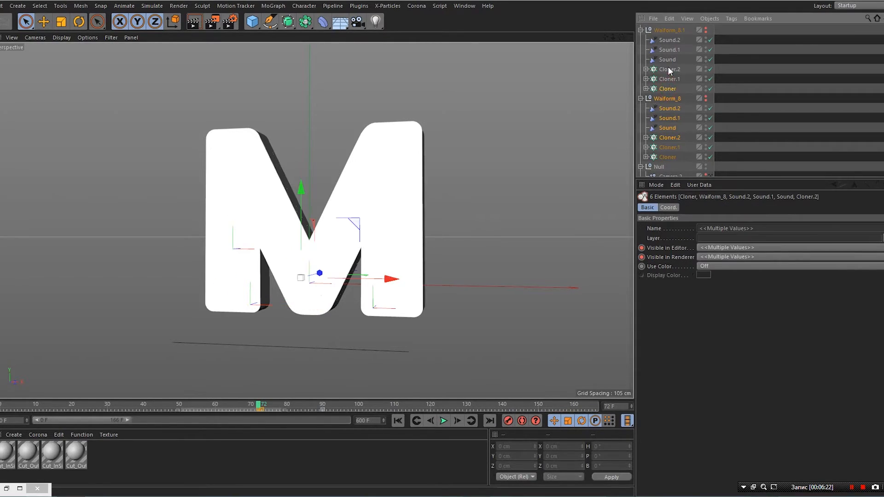
{"action": "left_click", "coordinate": [670, 72], "text": "shift"}
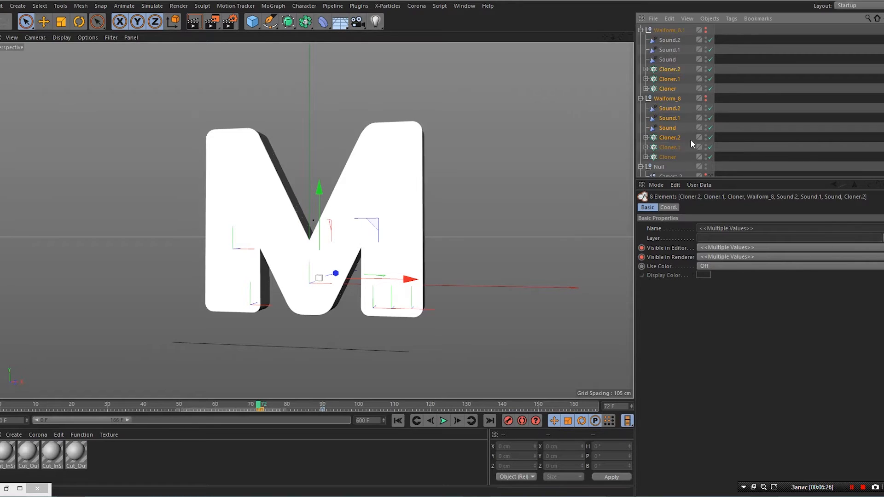
{"action": "left_click", "coordinate": [665, 157]}
{"action": "left_click", "coordinate": [667, 148], "text": "shift"}
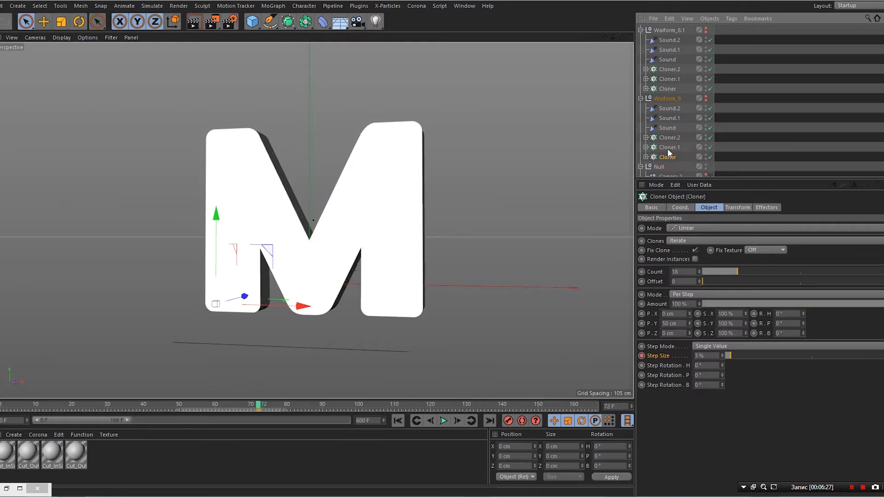
{"action": "left_click", "coordinate": [668, 137], "text": "shift"}
{"action": "left_click", "coordinate": [669, 88], "text": "ctrl"}
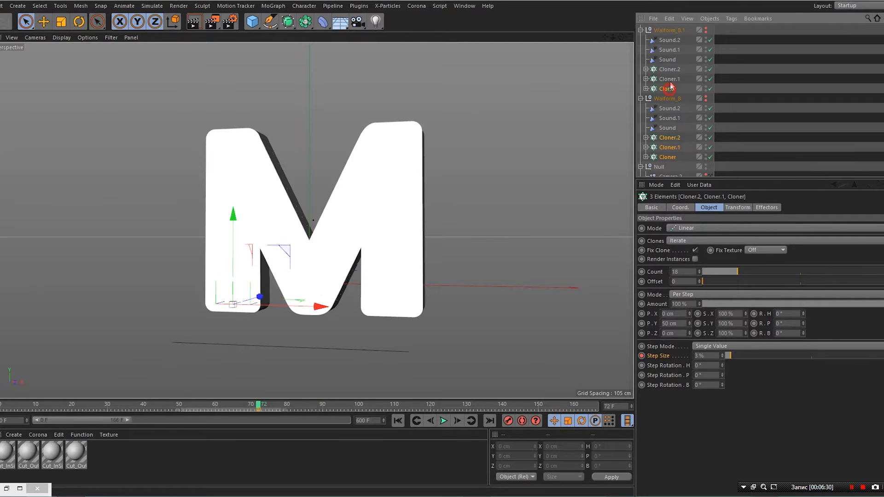
{"action": "left_click", "coordinate": [671, 70], "text": "shift"}
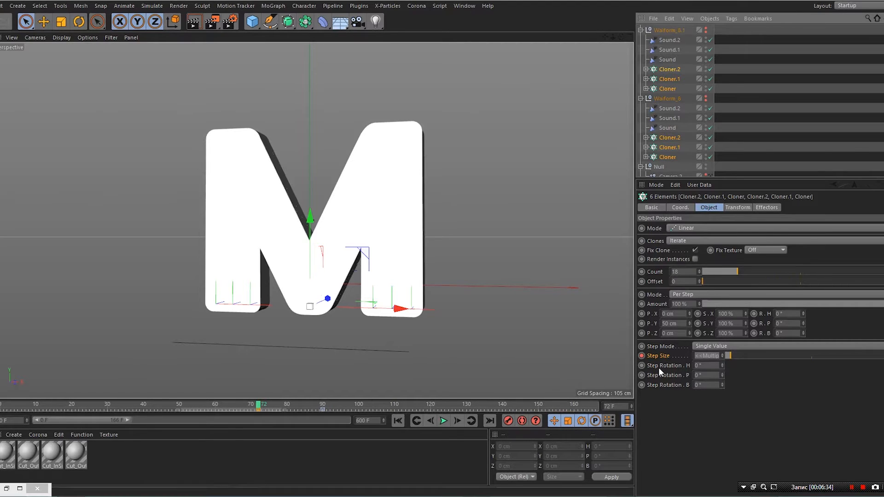
{"action": "left_click", "coordinate": [731, 356]}
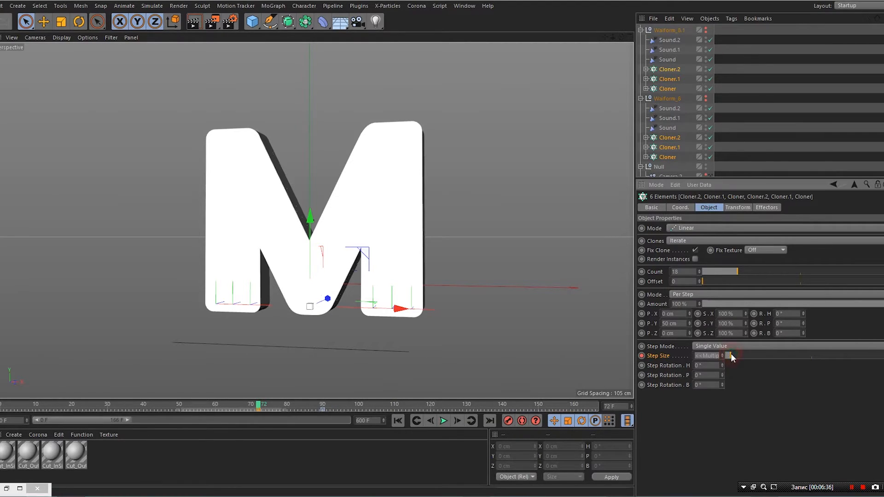
{"action": "left_click", "coordinate": [642, 357]}
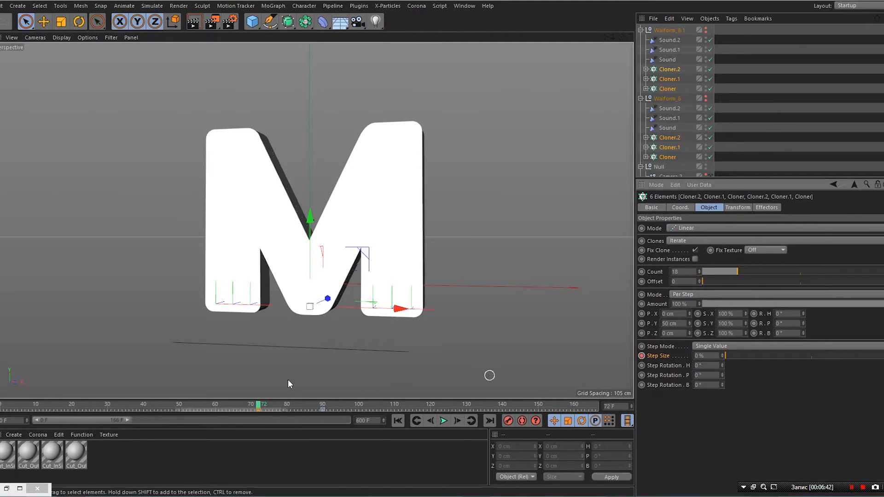
- At frame 90, try a 2% Step Size and preview the bars growing from frame 72
{"action": "left_click_drag", "start_coordinate": [258, 408], "coordinate": [322, 412]}
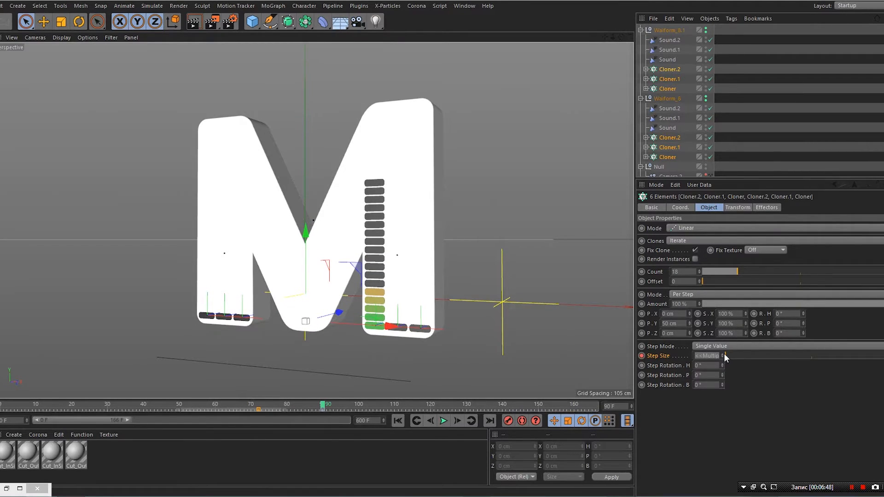
{"action": "left_click_drag", "start_coordinate": [727, 357], "coordinate": [731, 356]}
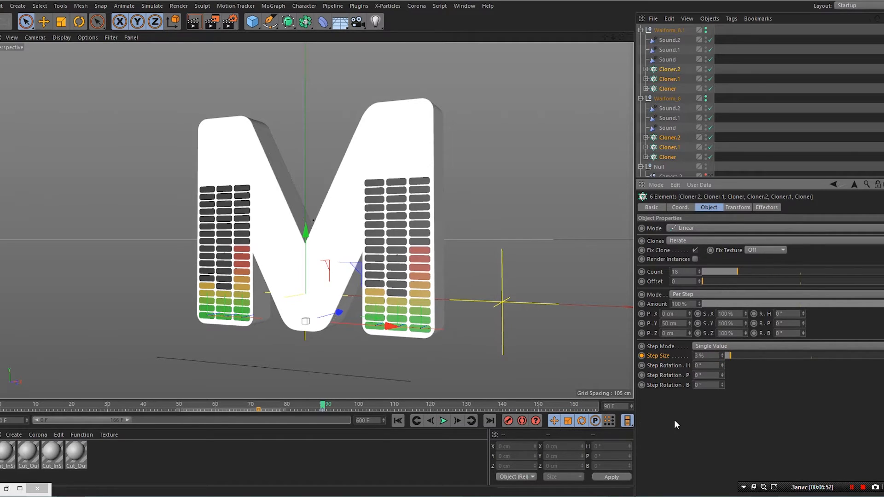
{"action": "left_click", "coordinate": [334, 452]}
{"action": "left_click", "coordinate": [321, 407]}
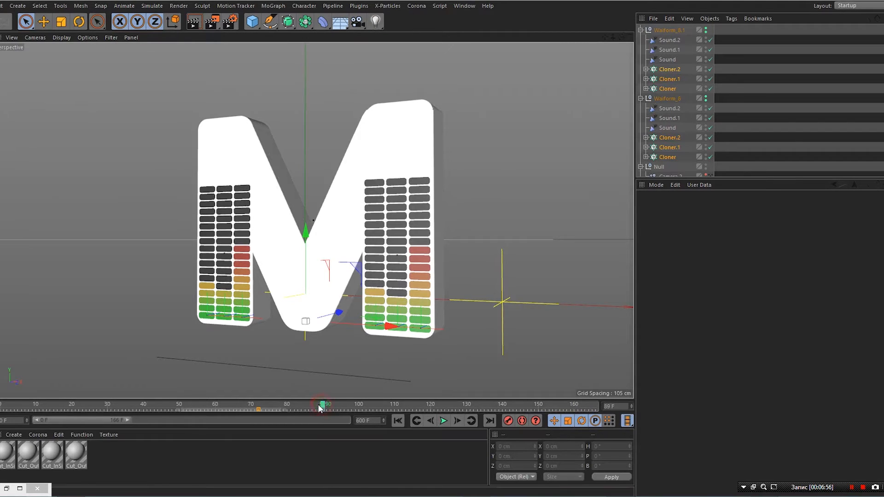
{"action": "left_click_drag", "start_coordinate": [321, 406], "coordinate": [255, 404]}
{"action": "left_click", "coordinate": [253, 455]}
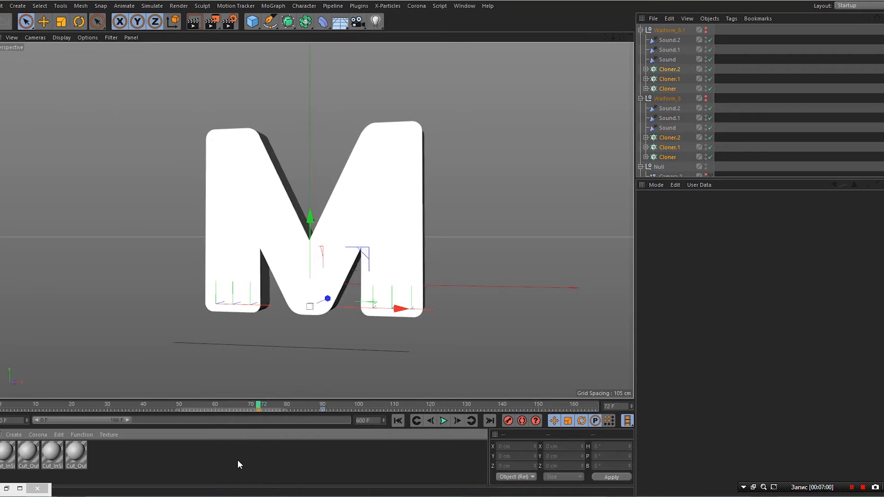
{"action": "left_click", "coordinate": [261, 470]}
{"action": "left_click", "coordinate": [442, 421]}
{"action": "left_click", "coordinate": [444, 421]}
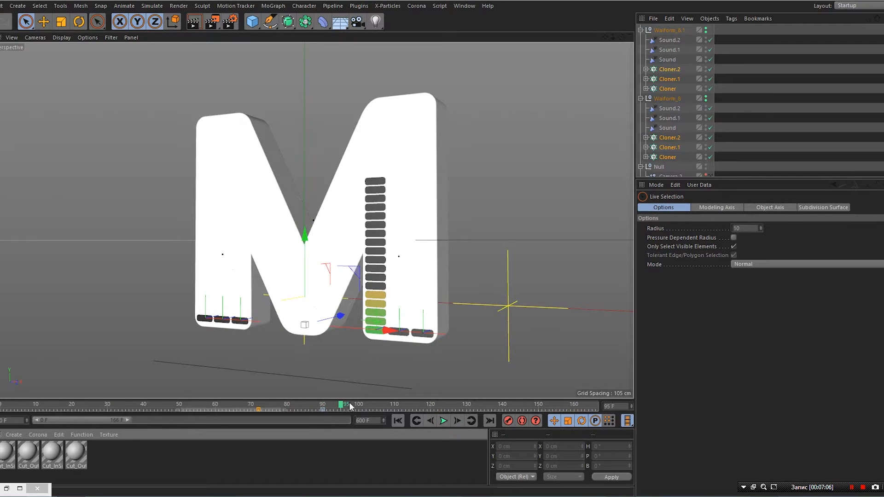
{"action": "left_click_drag", "start_coordinate": [343, 405], "coordinate": [322, 405]}
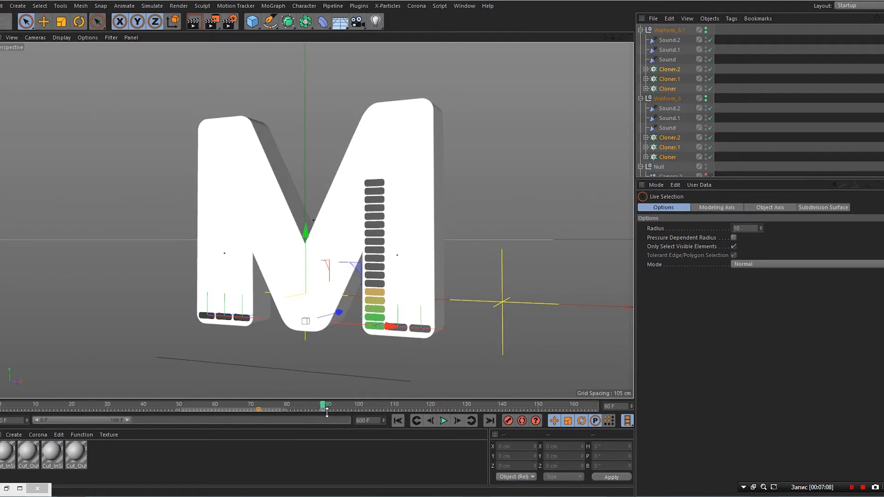
- Select all six cloners and key their Step Size at 3% on frame 90
{"action": "left_click", "coordinate": [671, 68]}
{"action": "left_click", "coordinate": [670, 78], "text": "ctrl"}
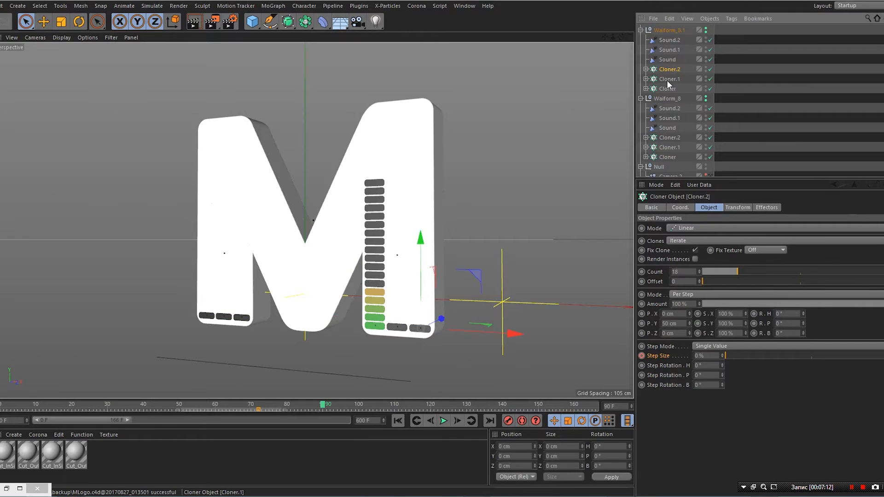
{"action": "left_click", "coordinate": [668, 89], "text": "ctrl"}
{"action": "left_click", "coordinate": [670, 137], "text": "ctrl"}
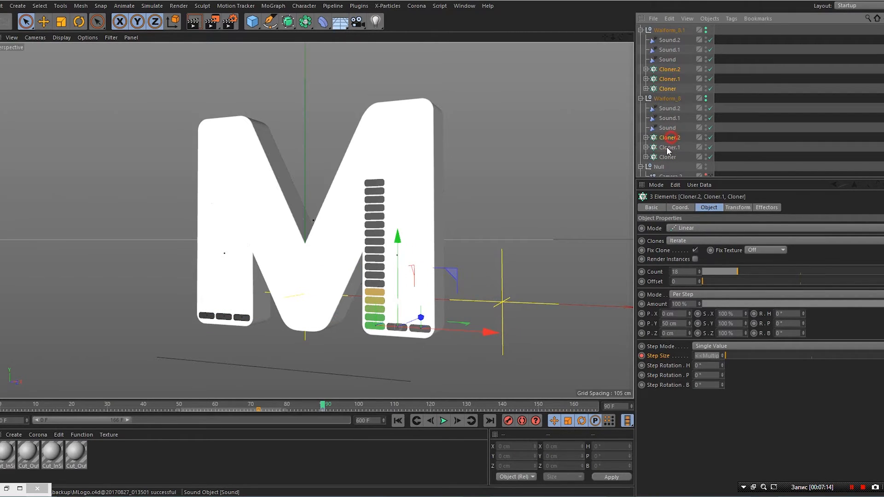
{"action": "left_click", "coordinate": [668, 148], "text": "ctrl"}
{"action": "left_click", "coordinate": [668, 157], "text": "ctrl"}
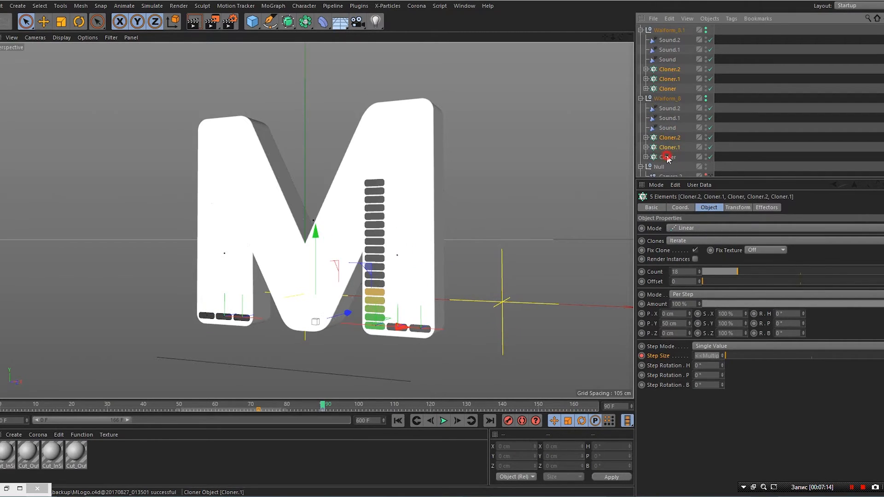
{"action": "left_click", "coordinate": [728, 355]}
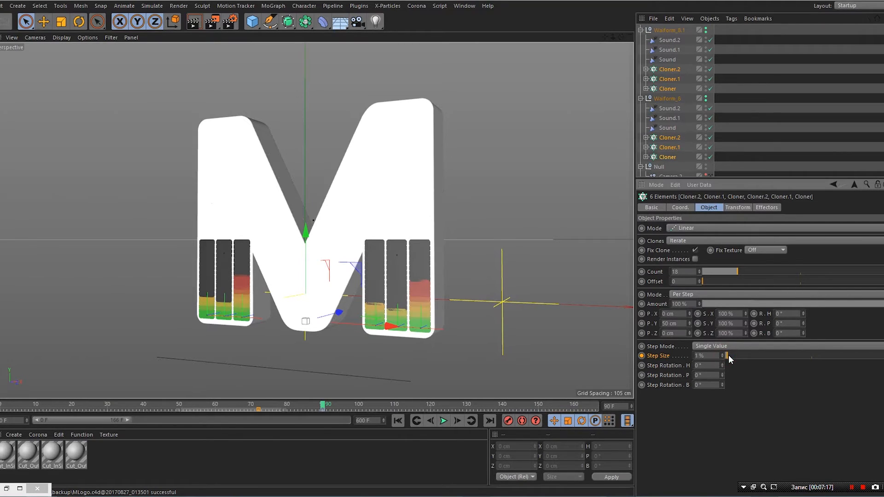
{"action": "left_click_drag", "start_coordinate": [729, 355], "coordinate": [731, 355]}
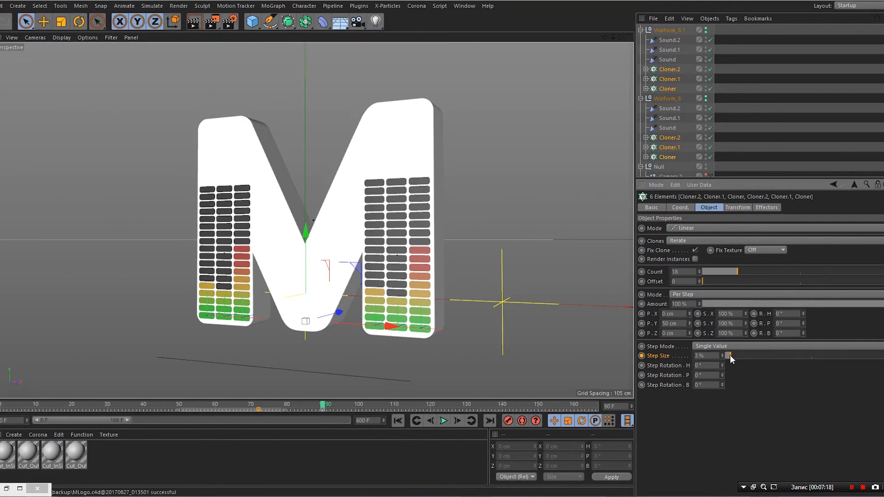
{"action": "left_click", "coordinate": [642, 356]}
{"action": "left_click", "coordinate": [324, 405]}
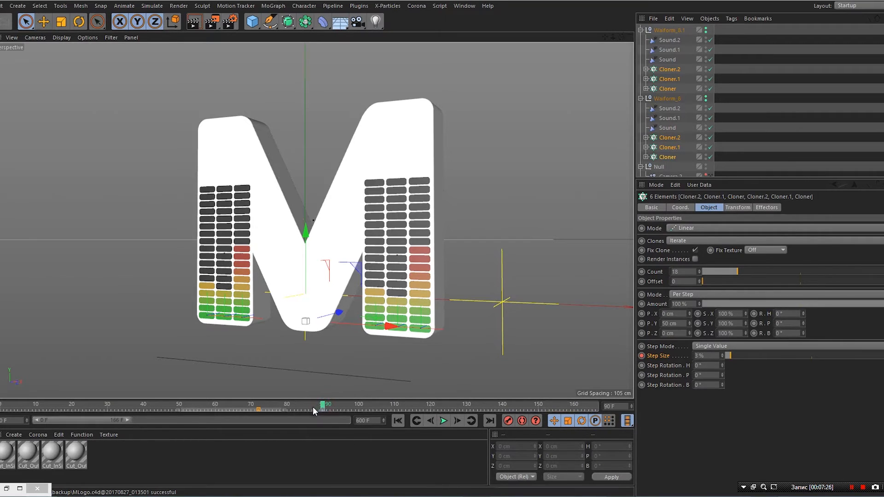
- Select Cloner.1 and Cloner.2 in both waveform groups and pick their 8 Step Size keys
{"action": "left_click_drag", "start_coordinate": [324, 408], "coordinate": [259, 414]}
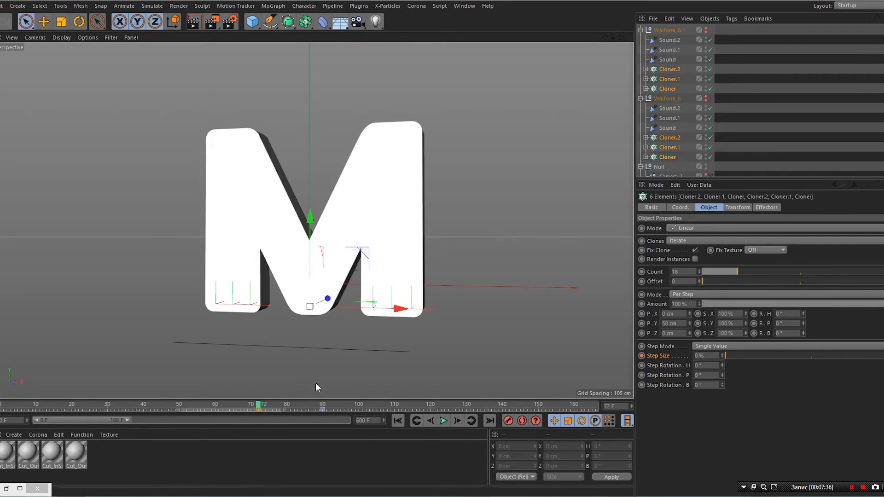
{"action": "left_click", "coordinate": [668, 147]}
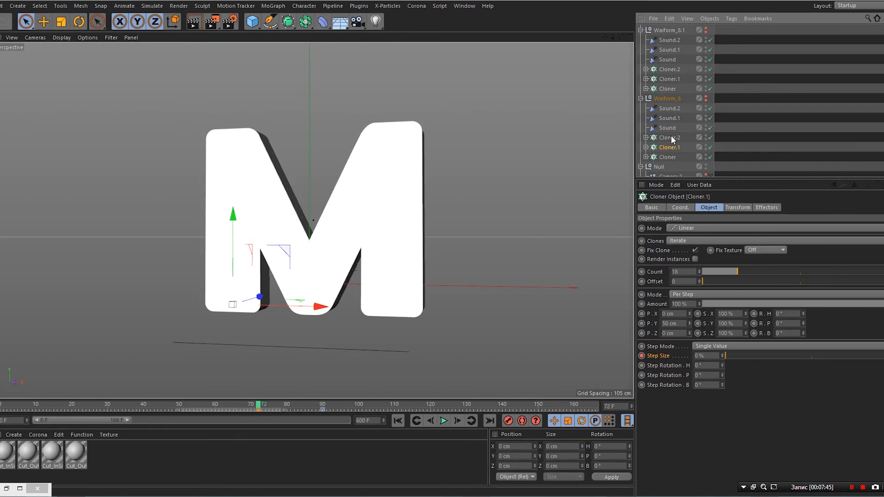
{"action": "left_click", "coordinate": [670, 138], "text": "ctrl"}
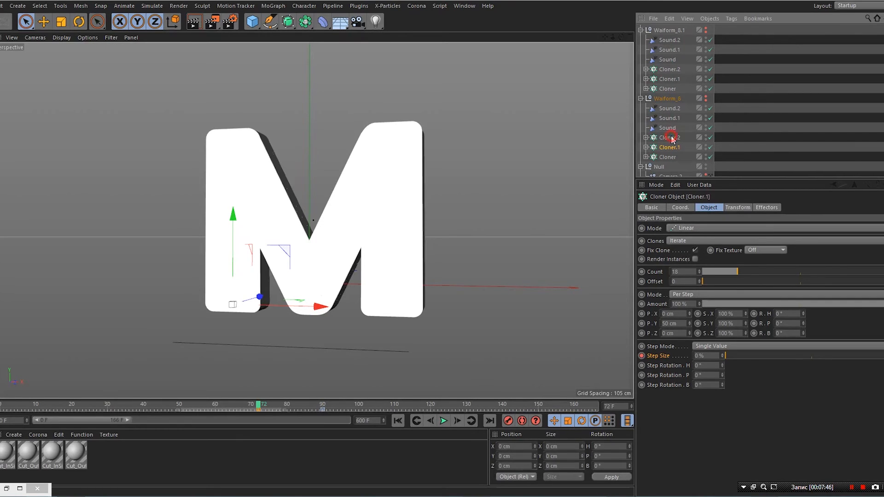
{"action": "left_click", "coordinate": [669, 80], "text": "ctrl"}
{"action": "left_click", "coordinate": [670, 69], "text": "ctrl"}
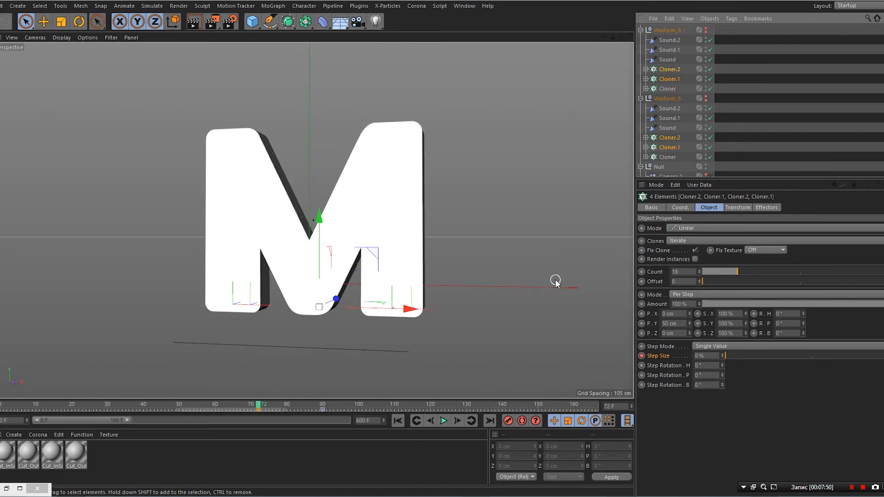
{"action": "left_click", "coordinate": [323, 409]}
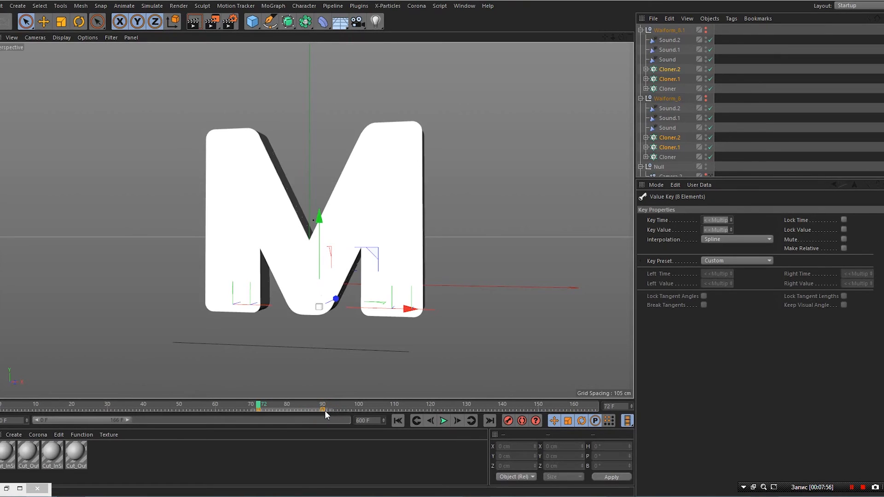
- Delay the Cloner.1/Cloner.2 keys about three frames, push both Cloner.2 keys later, then rewind to frame 0
{"action": "left_click_drag", "start_coordinate": [323, 410], "coordinate": [342, 411]}
{"action": "left_click", "coordinate": [303, 474]}
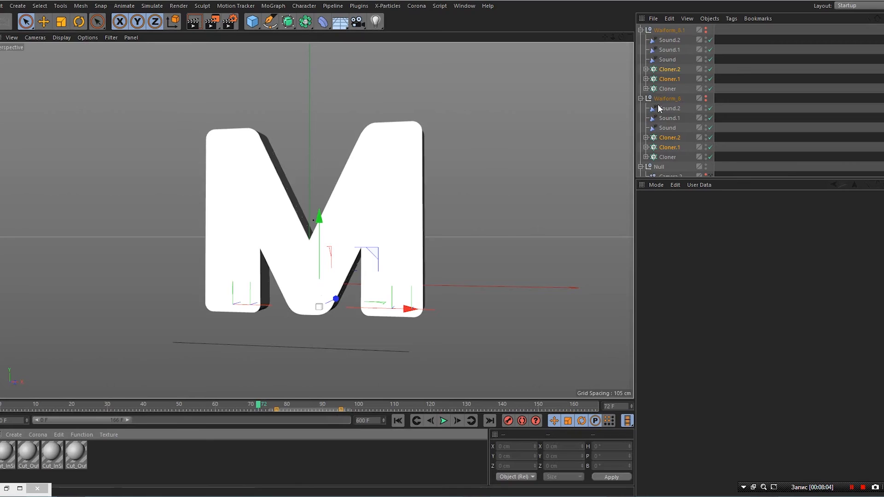
{"action": "left_click", "coordinate": [671, 69]}
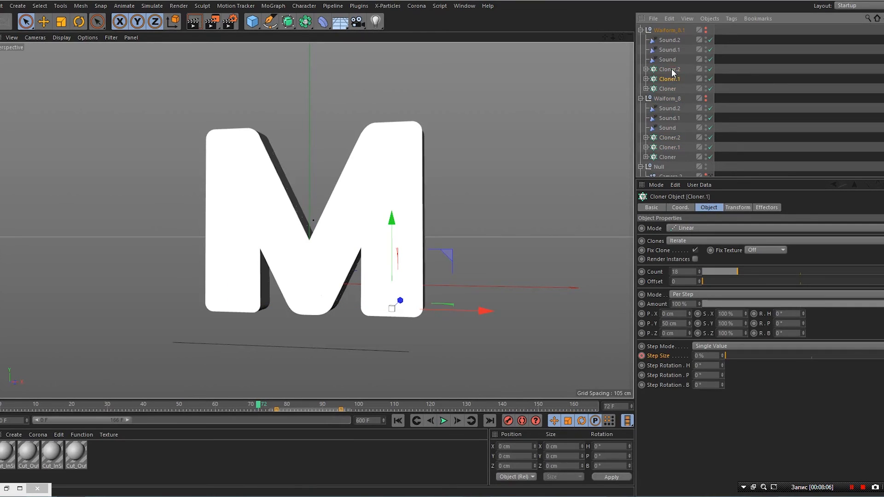
{"action": "left_click", "coordinate": [671, 138], "text": "ctrl"}
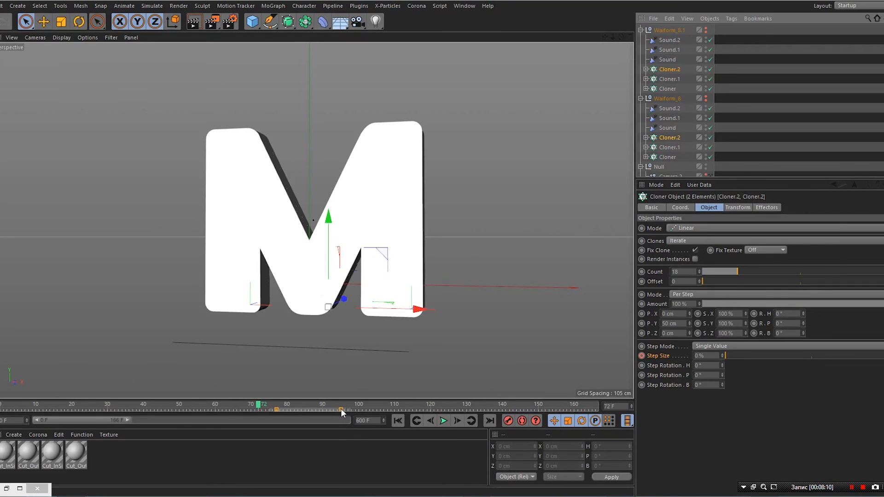
{"action": "left_click_drag", "start_coordinate": [341, 408], "coordinate": [360, 410]}
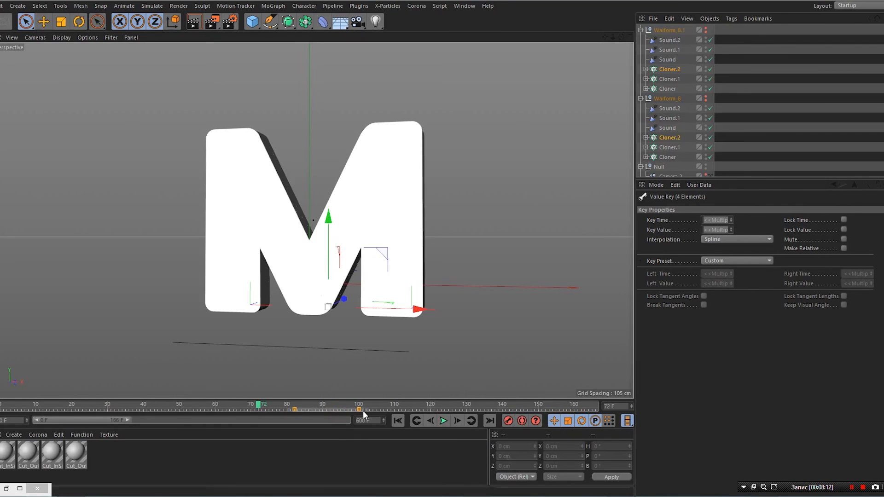
{"action": "left_click_drag", "start_coordinate": [362, 411], "coordinate": [367, 412]}
{"action": "left_click", "coordinate": [330, 487]}
{"action": "left_click", "coordinate": [327, 467]}
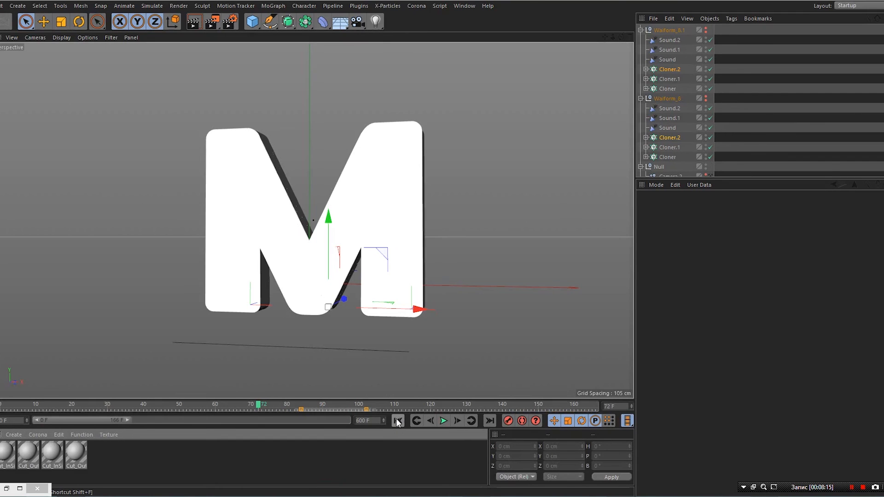
{"action": "left_click", "coordinate": [398, 421]}
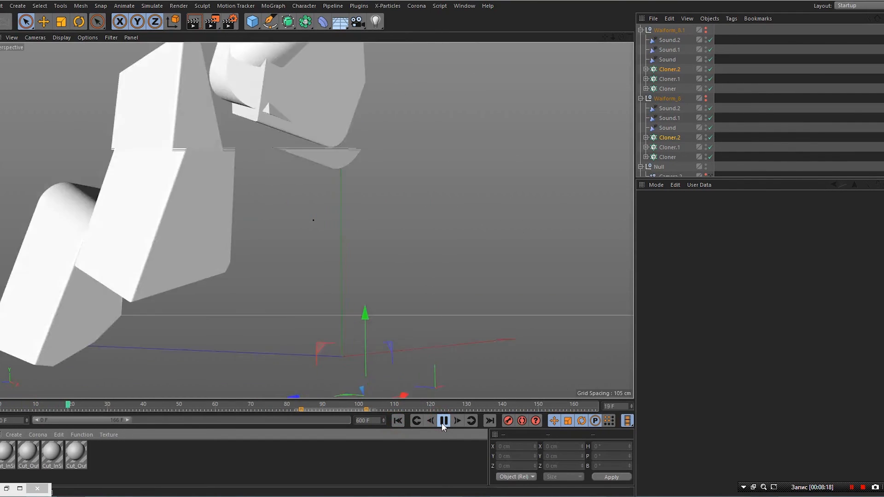